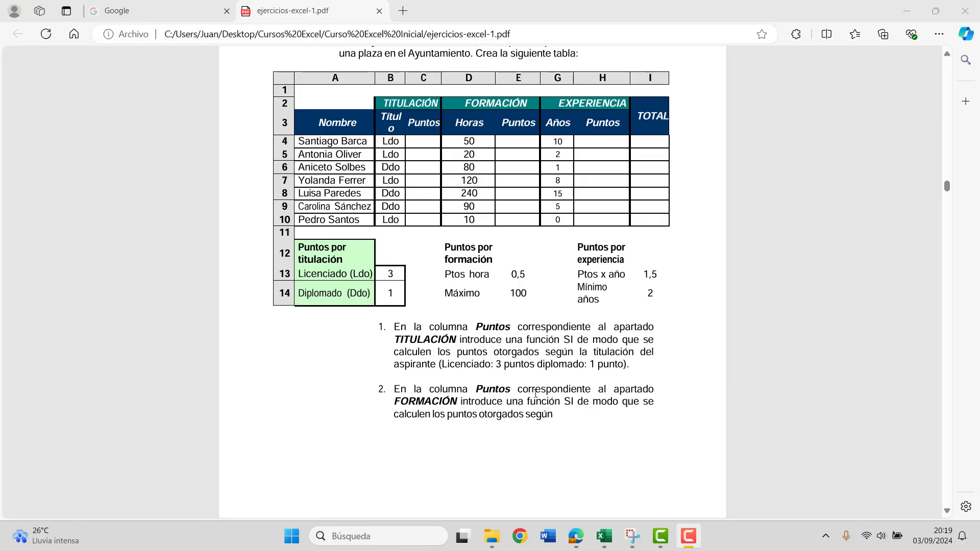
Step: Snip the Notas grades table from the exercise PDF in Edge, then return to the Excel workbook
scroll(535, 393, up, 5)
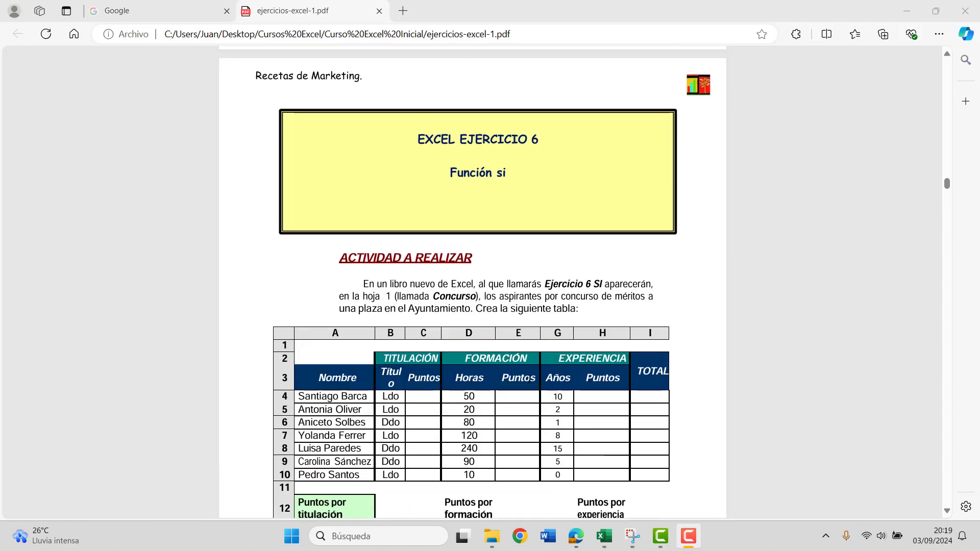
scroll(526, 390, down, 3)
scroll(527, 391, down, 1)
scroll(527, 390, down, 5)
scroll(526, 391, down, 2)
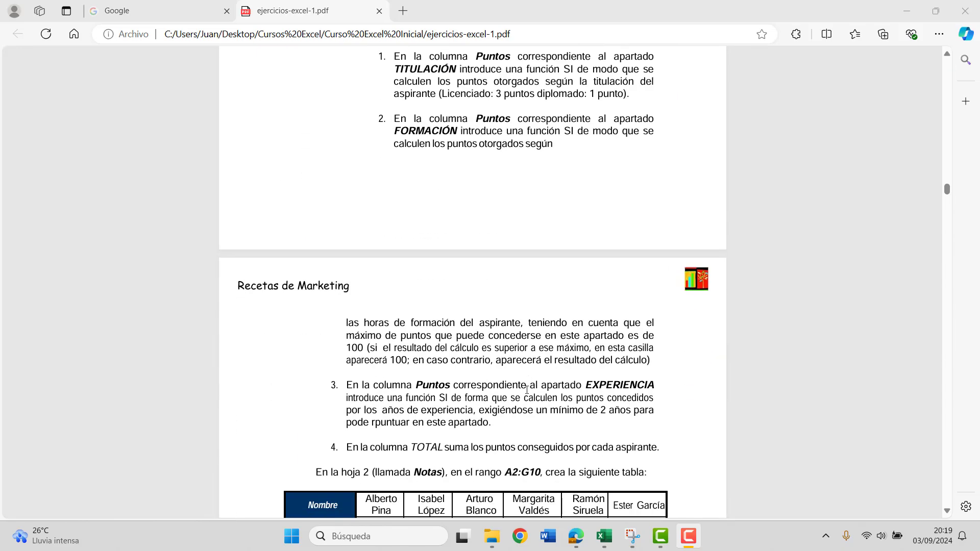
scroll(526, 390, down, 2)
scroll(527, 390, down, 2)
scroll(526, 391, down, 2)
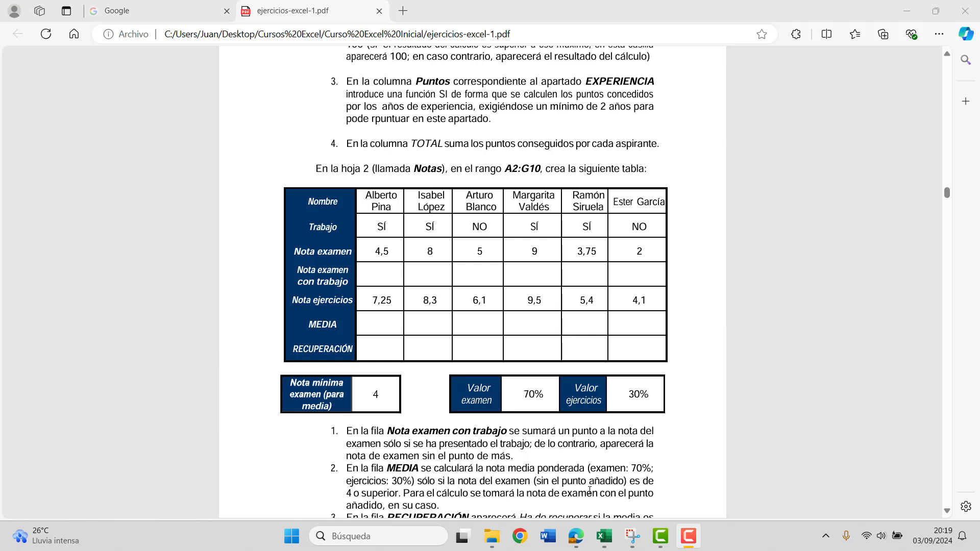
click(626, 534)
click(51, 35)
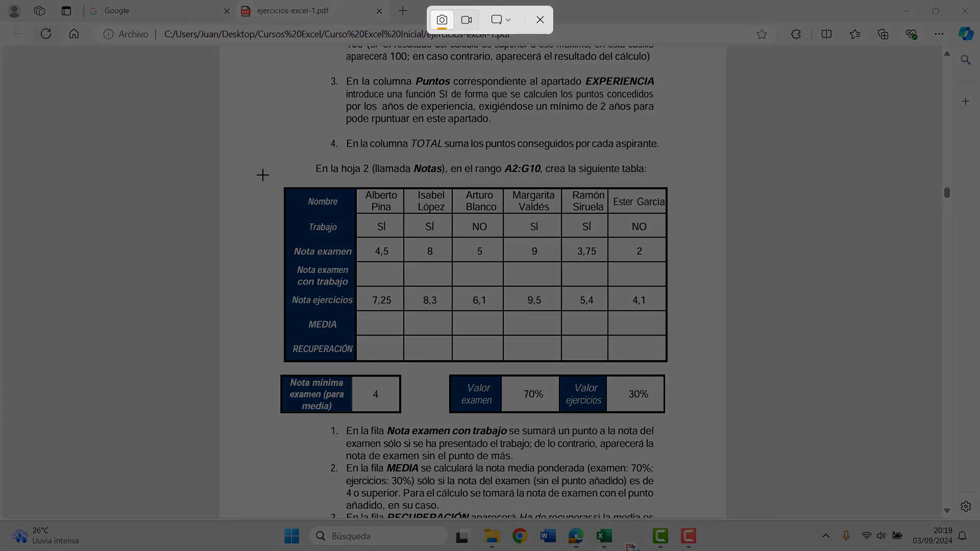
drag(263, 174, 687, 423)
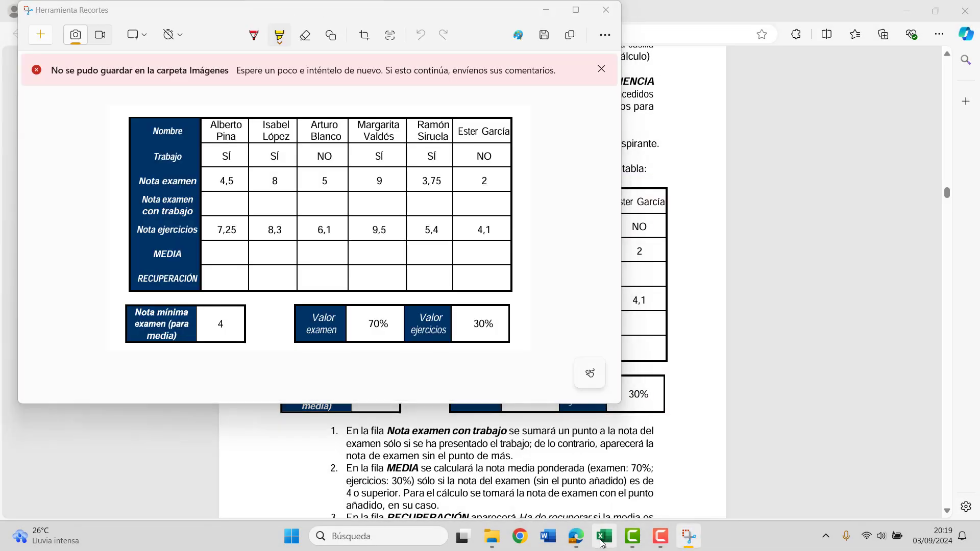
click(598, 542)
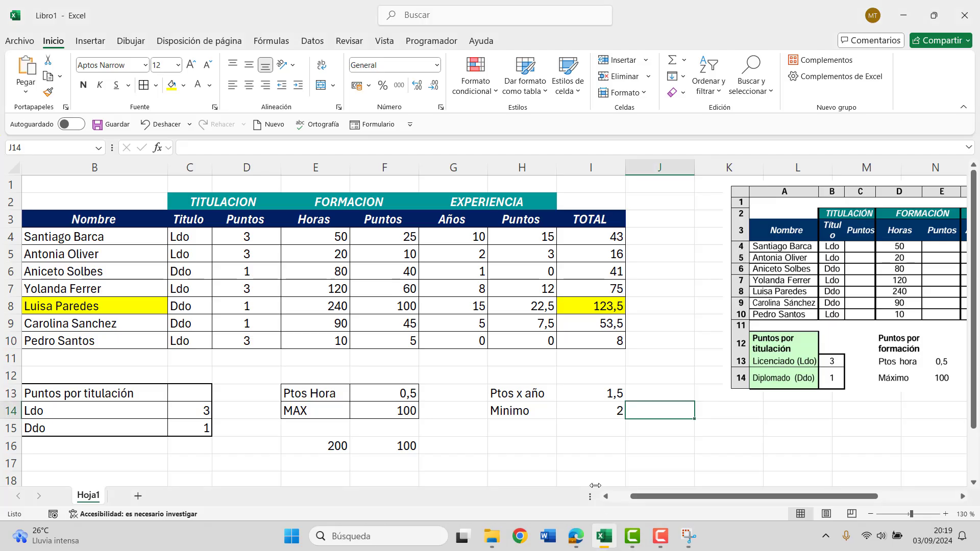
Step: Add sheet Hoja2, paste the Notas table snip and move the picture to the right
click(138, 495)
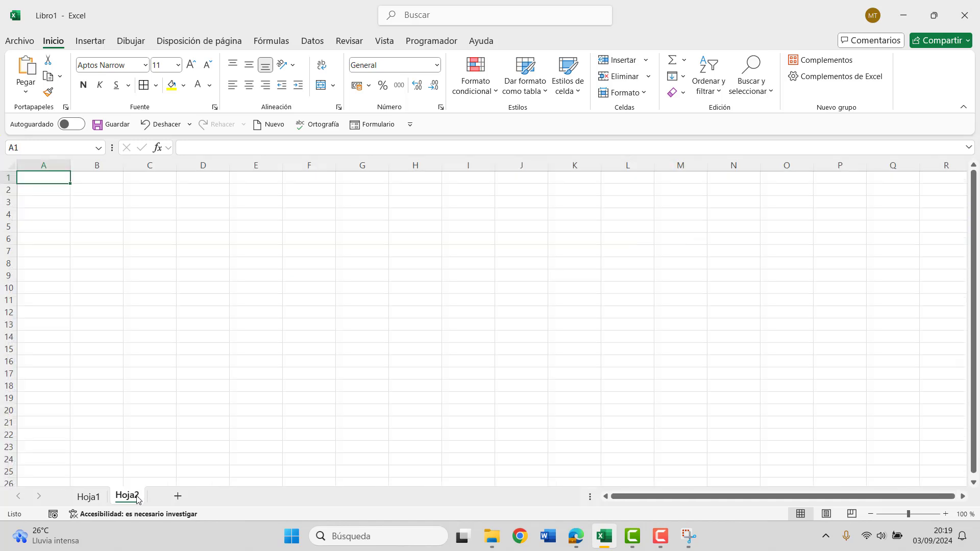
click(30, 61)
mouse_move(236, 274)
mouse_down()
mouse_move(552, 301)
mouse_move(626, 321)
mouse_up()
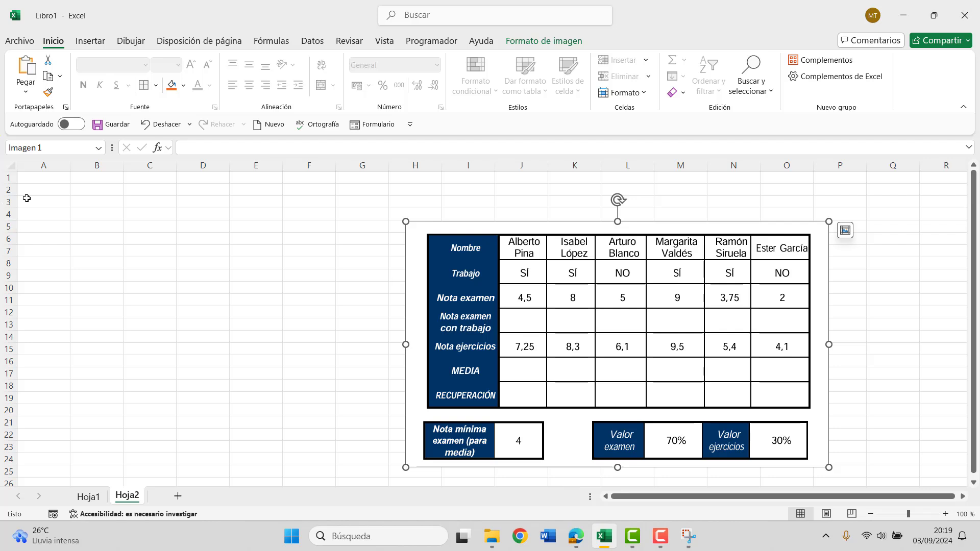
click(85, 190)
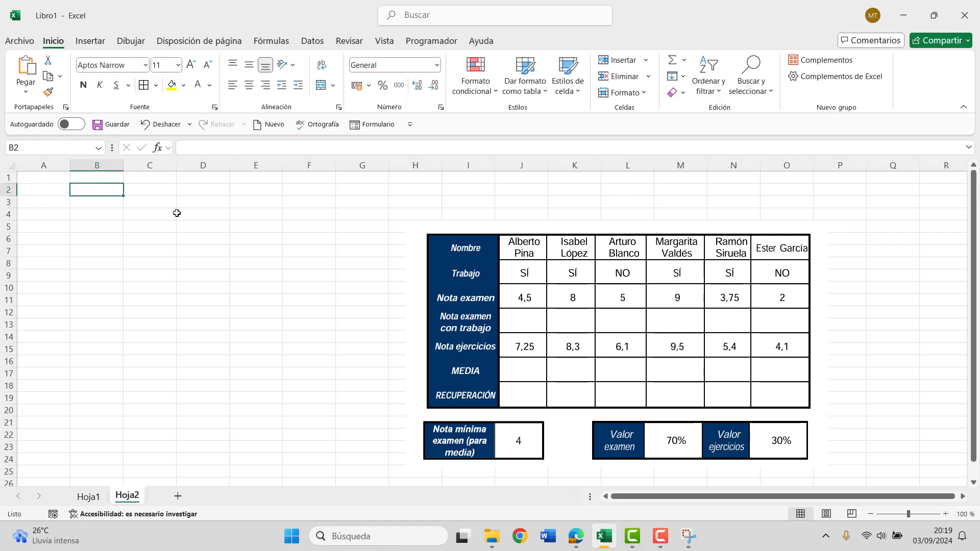
Step: Enter Nombre in B2 and the first three student names in C2:E2
text(Nombr)
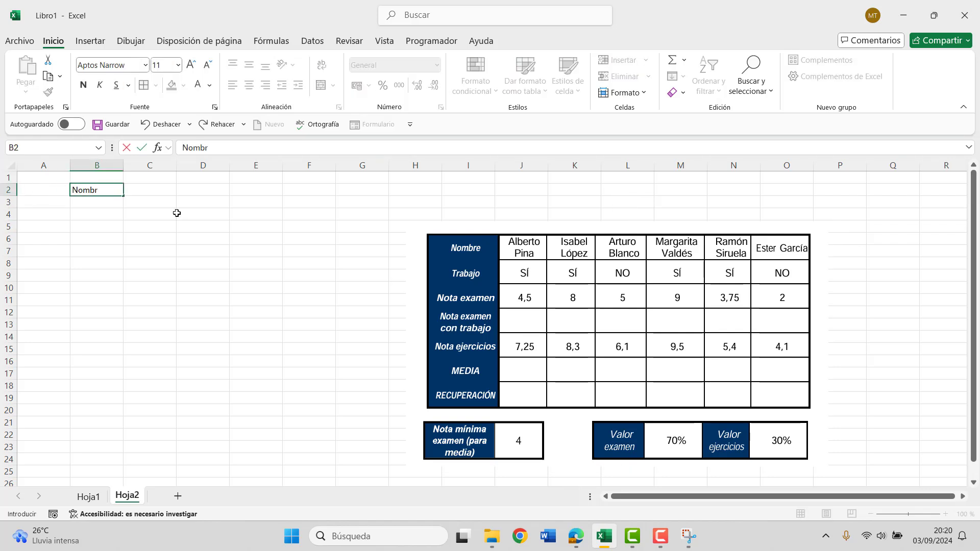
text(e)
key(Tab)
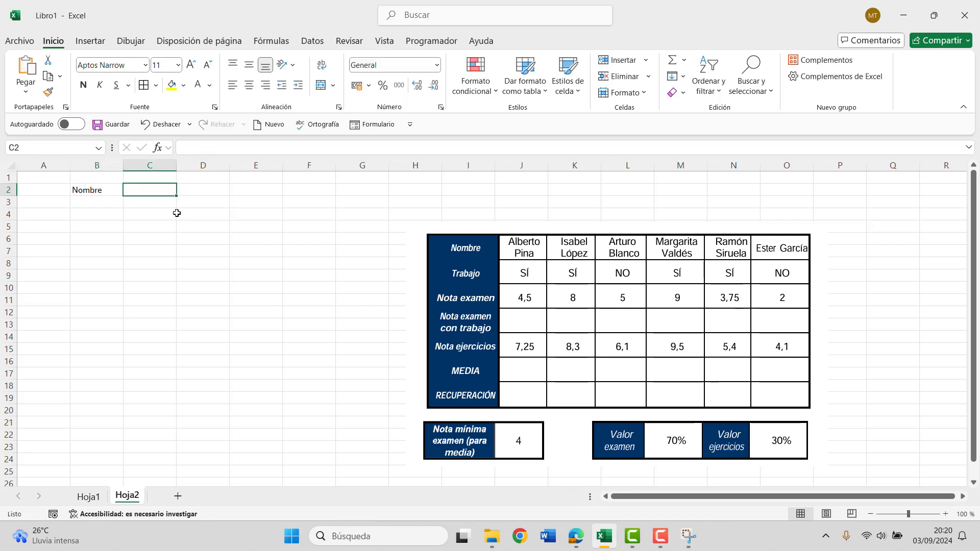
text(Albe)
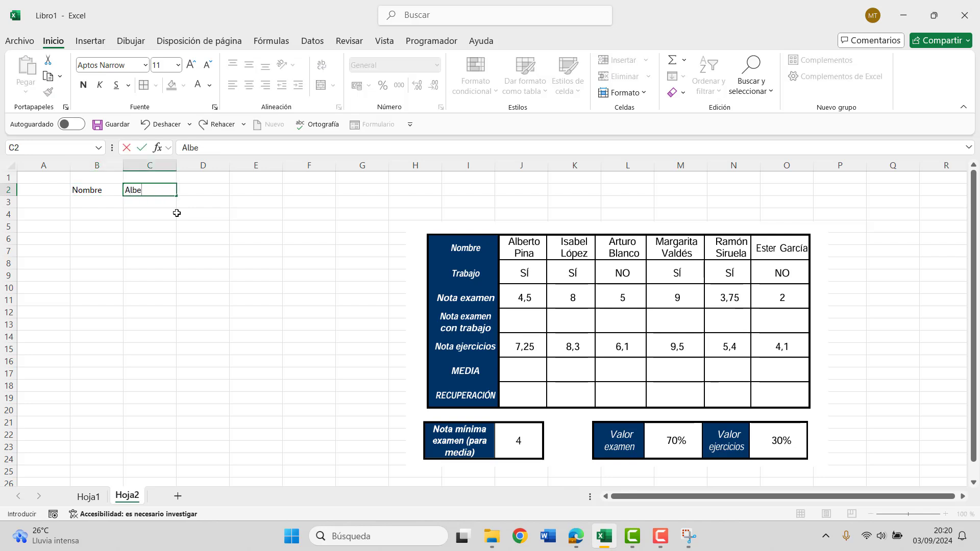
text( Pina)
key(Tab)
text(I)
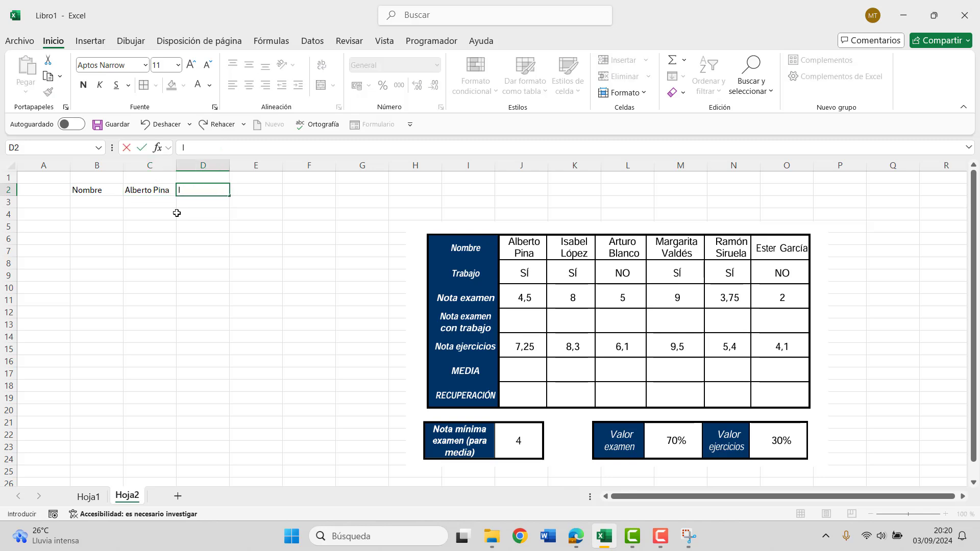
text(sabel)
text( Lopez)
key(Tab)
text(A)
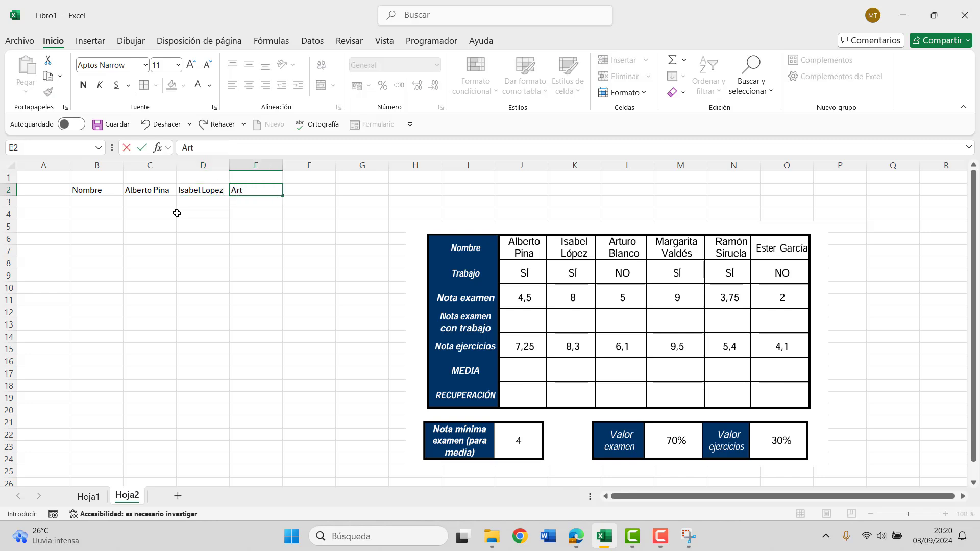
text(o B)
text(lanc)
text(o)
key(Tab)
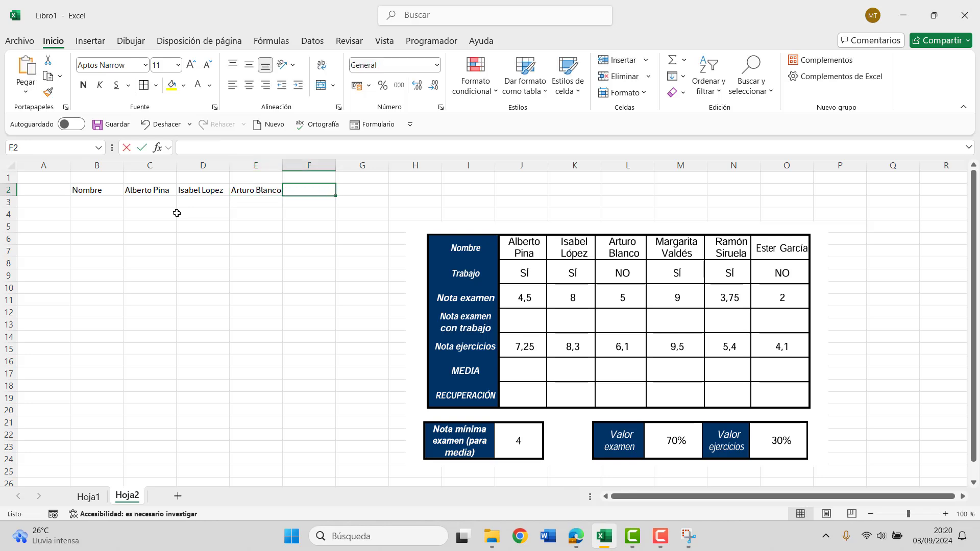
Step: Enter the last three student names in F2:H2, capitalising the surname in H2
text(Margari)
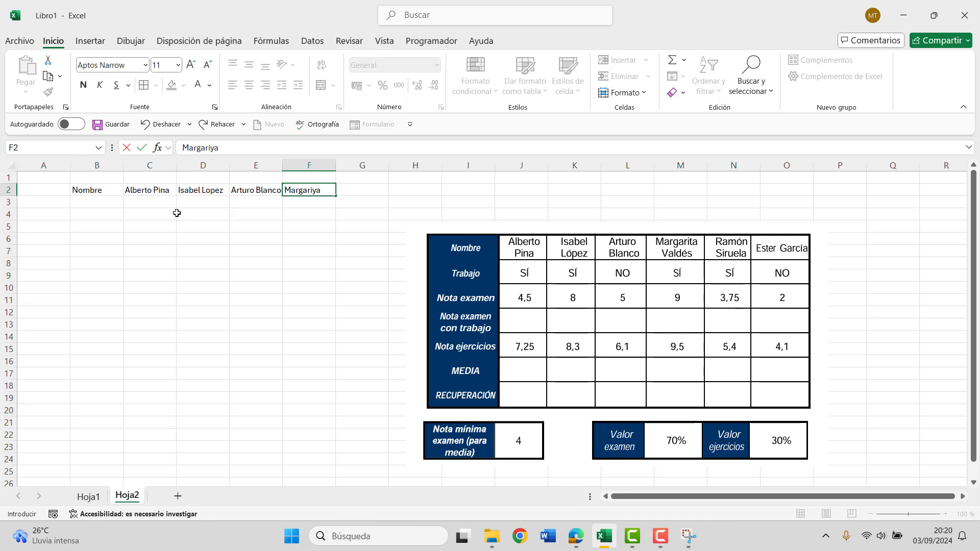
text(ta Valdes)
key(Tab)
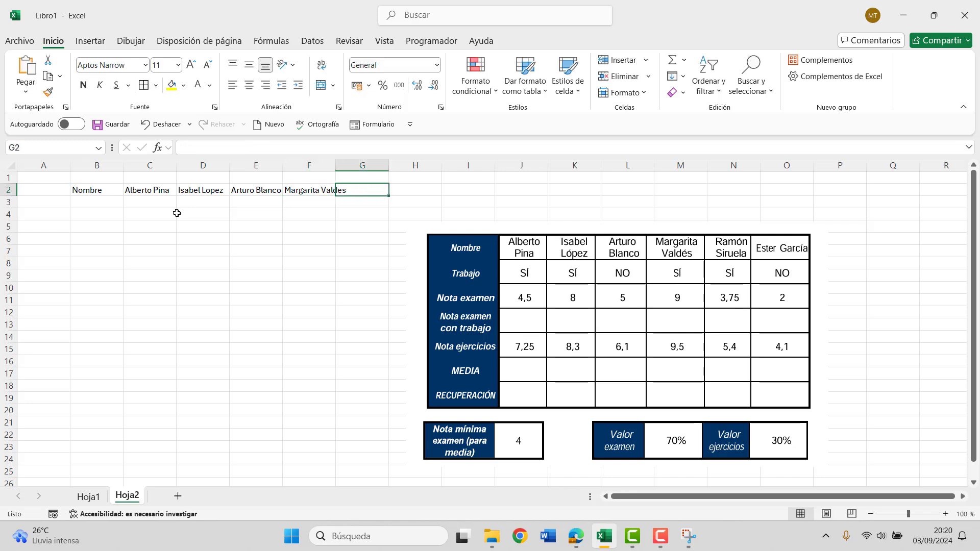
text(Ramon Si)
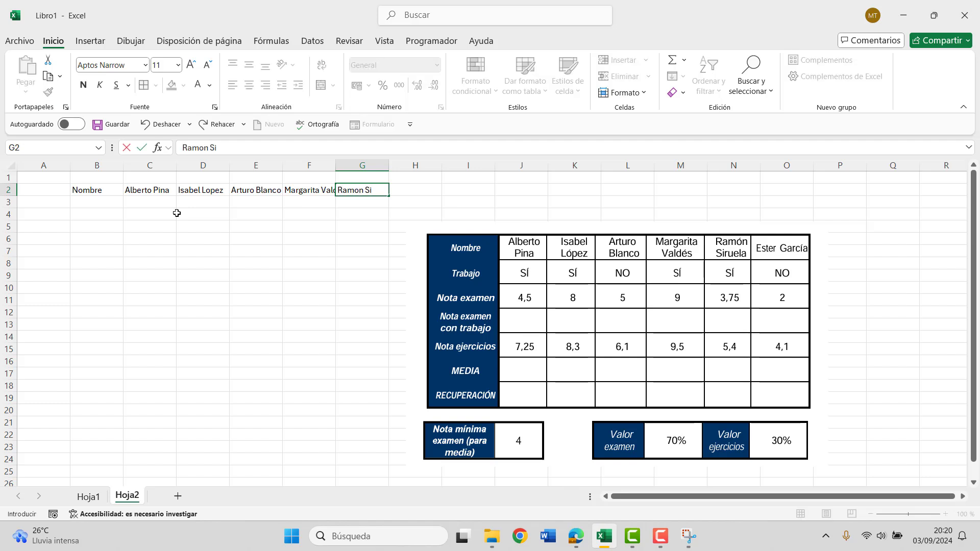
text(ela)
key(Tab)
text(Ester )
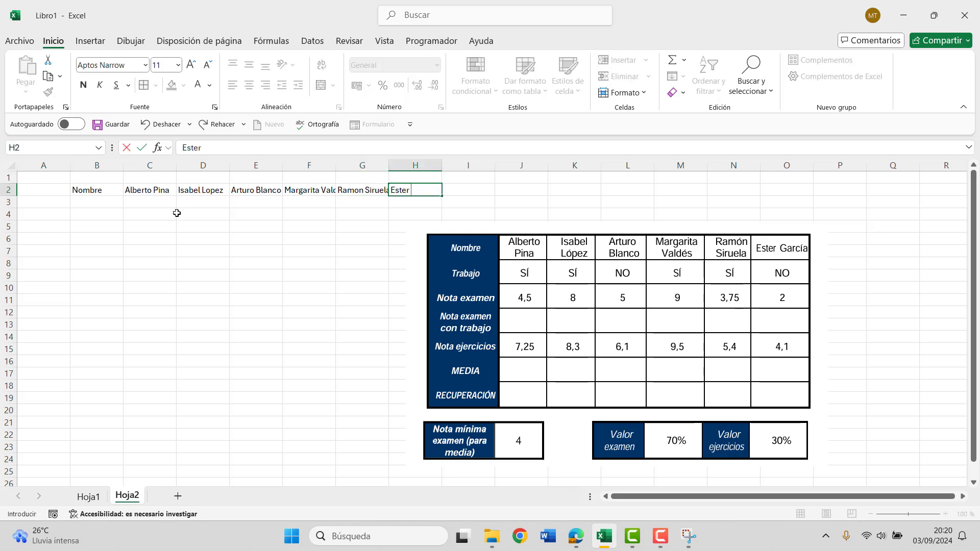
text(garc)
text(ía)
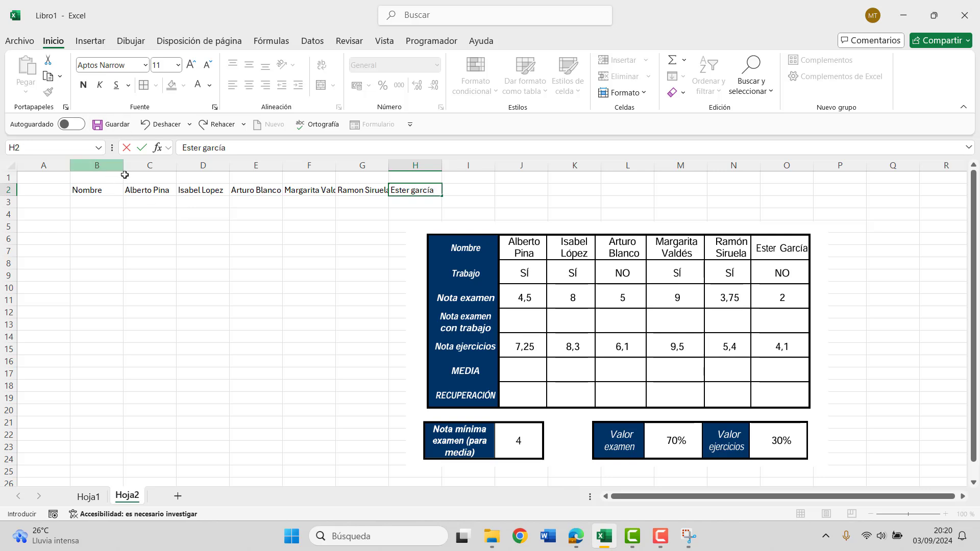
click(204, 148)
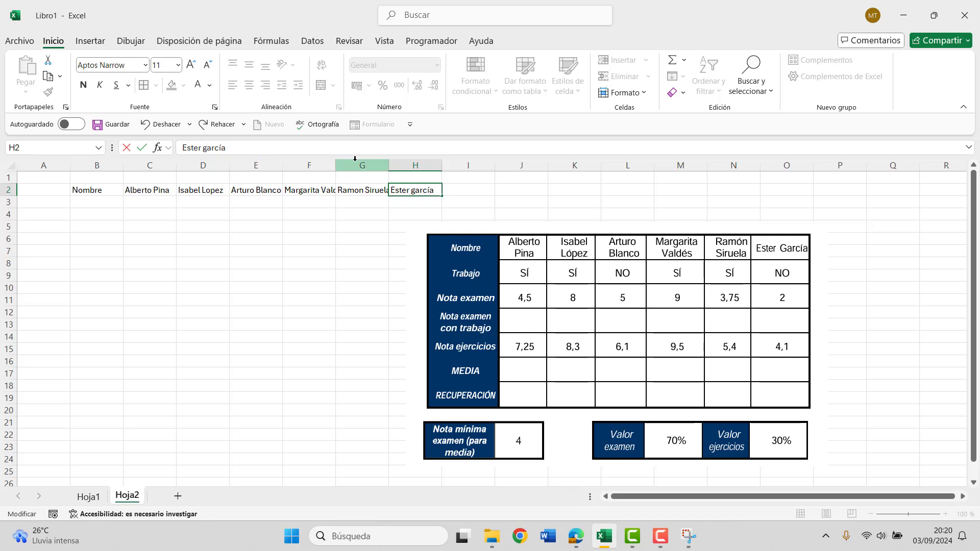
key(BackSpace)
text(G)
key(Return)
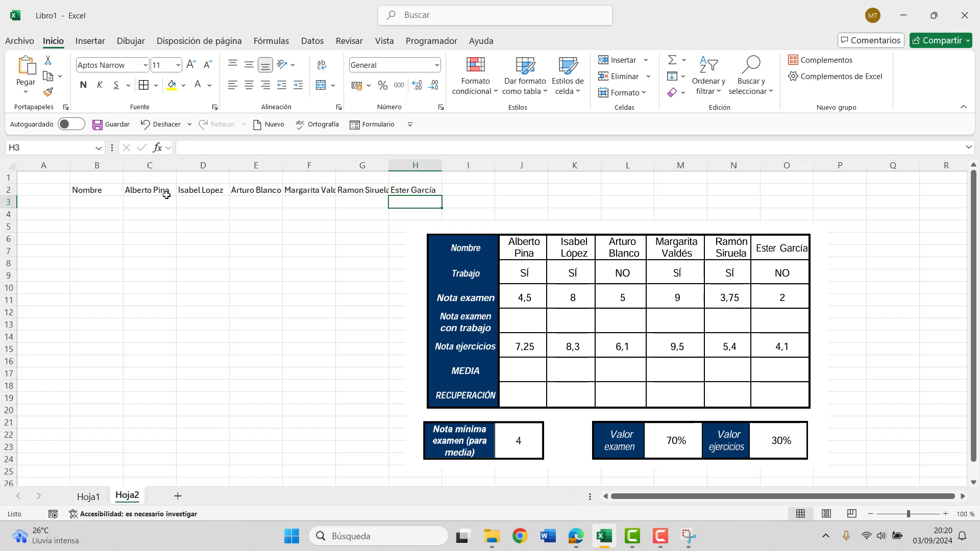
Step: Give the names in C2:H2 wrapped text, all borders, and middle and centre alignment
drag(153, 189, 407, 191)
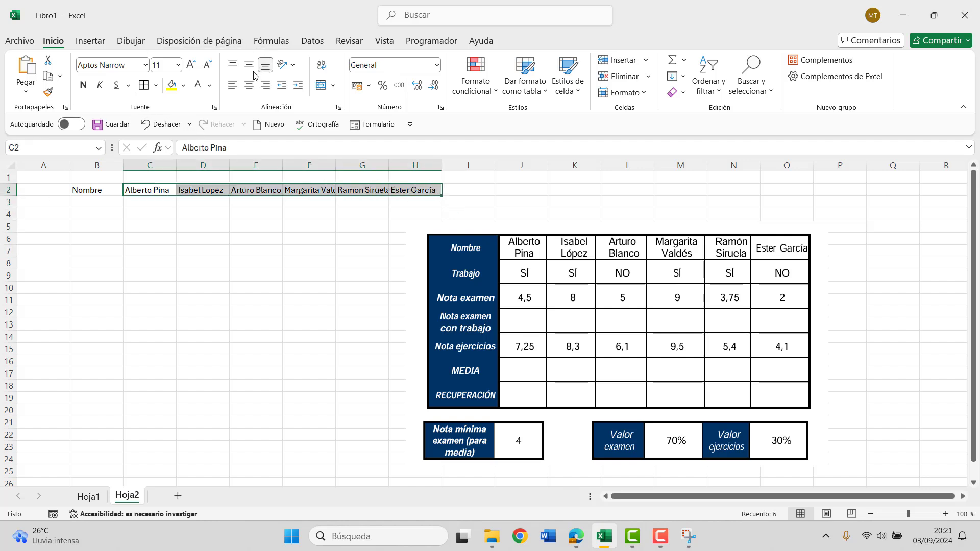
click(286, 71)
click(321, 65)
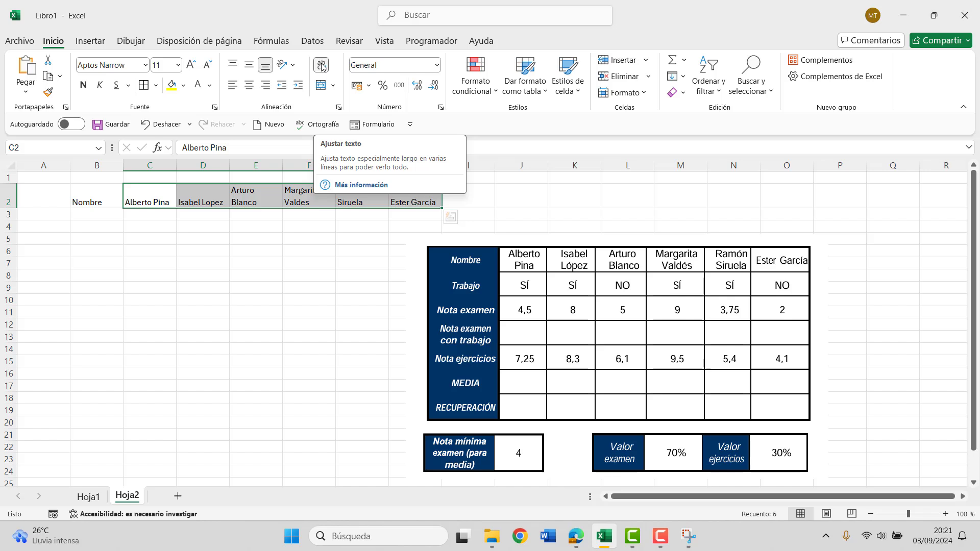
click(144, 86)
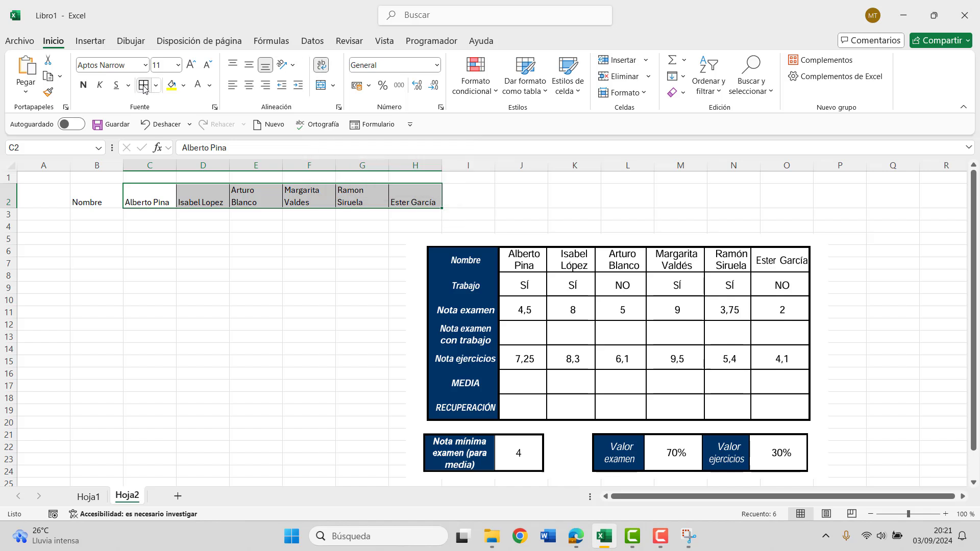
click(249, 64)
click(249, 86)
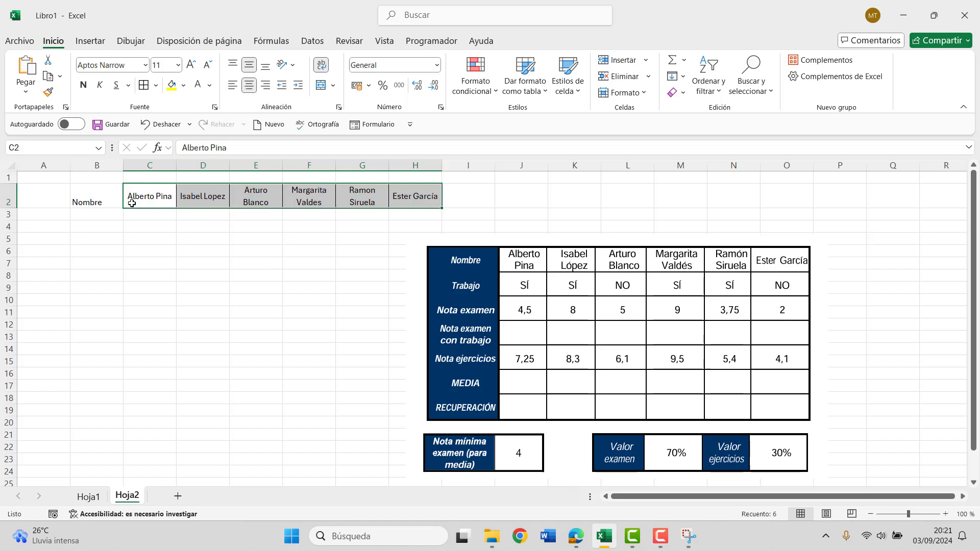
click(88, 200)
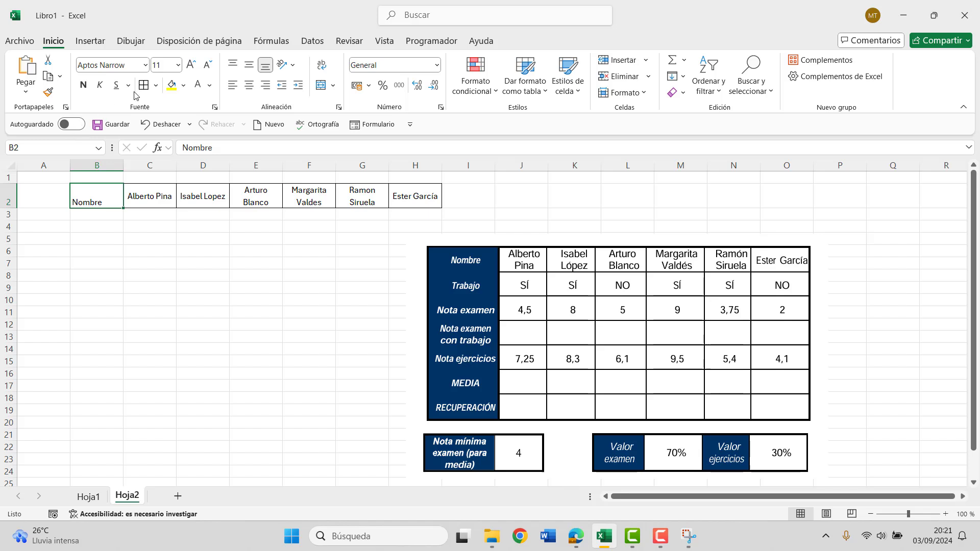
Step: Style B2 with a dark navy fill and white Nombre text, centred both ways
click(183, 86)
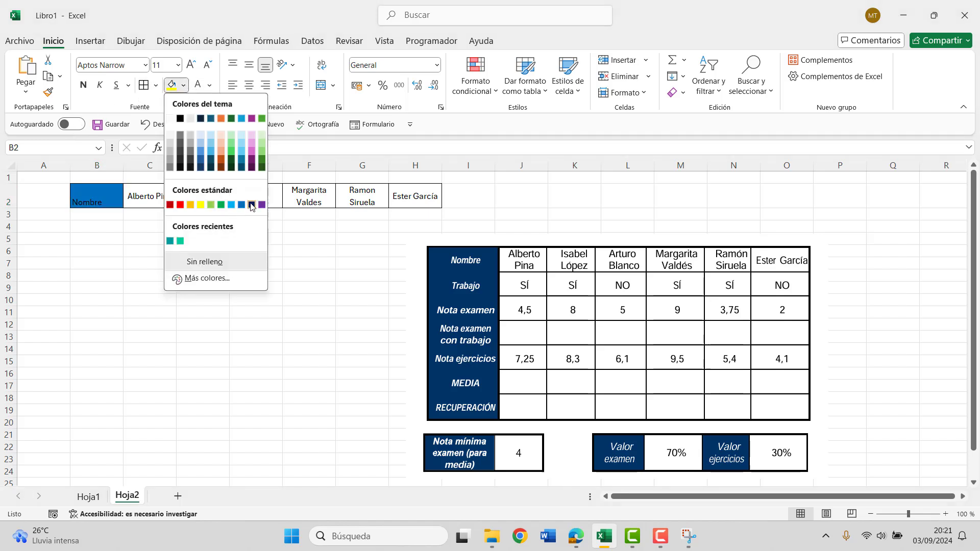
click(251, 205)
click(205, 84)
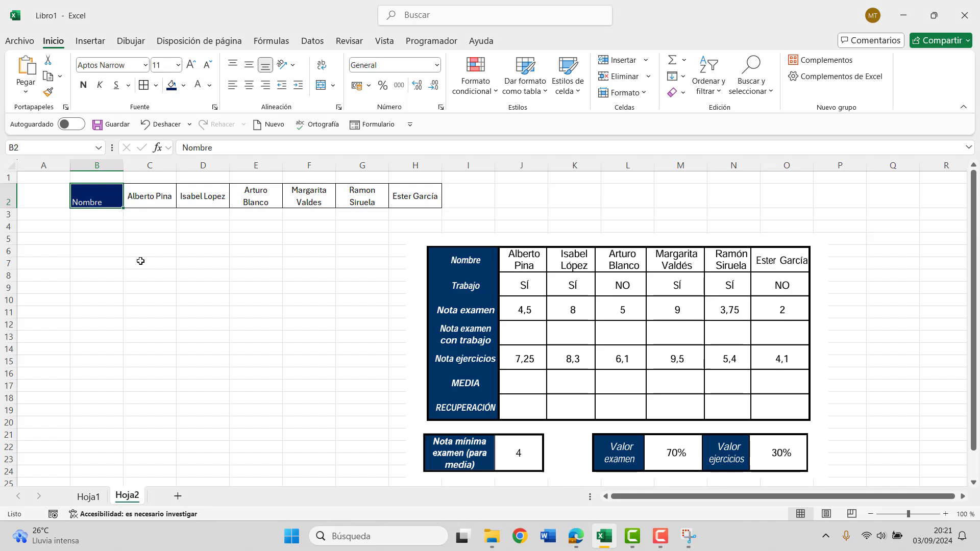
click(248, 84)
click(250, 70)
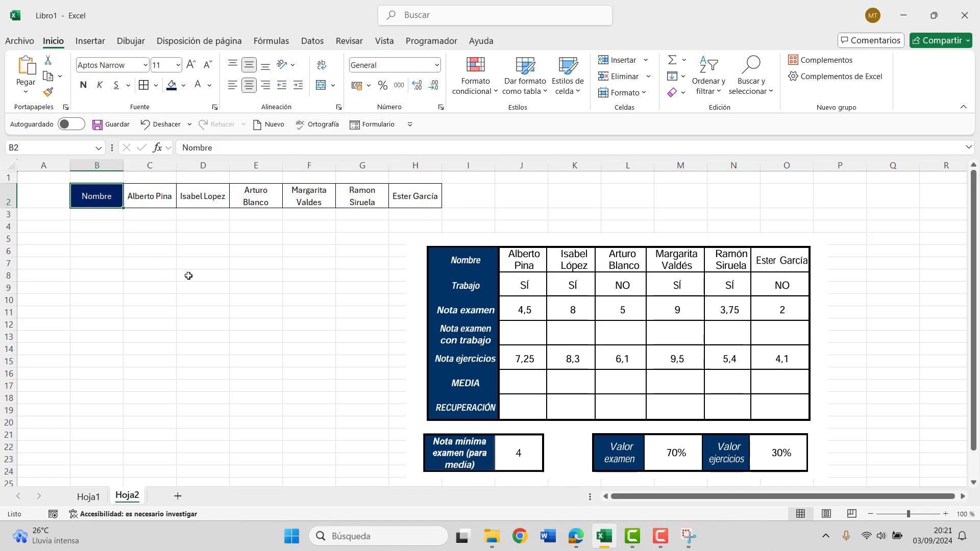
Step: Set the font size of the whole sheet to 12
click(10, 168)
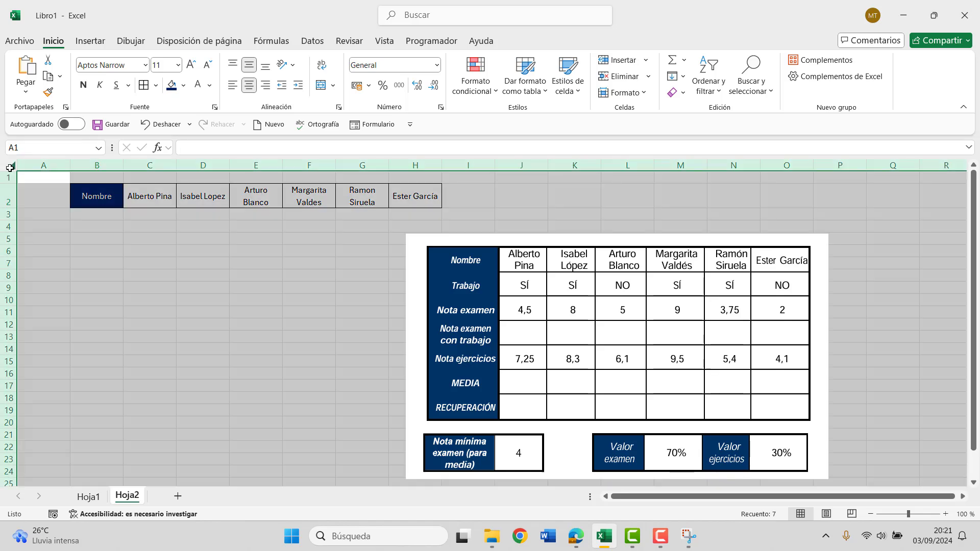
click(178, 65)
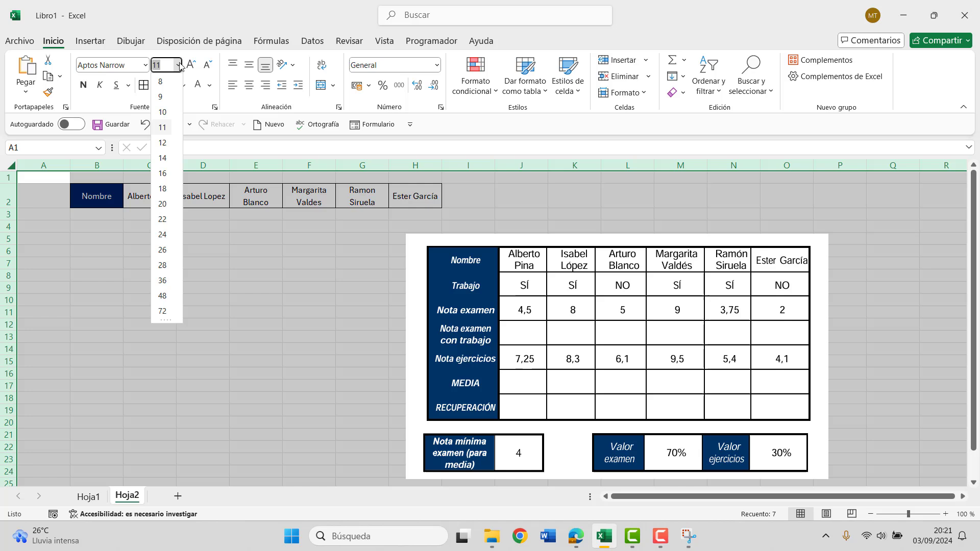
click(162, 142)
click(270, 276)
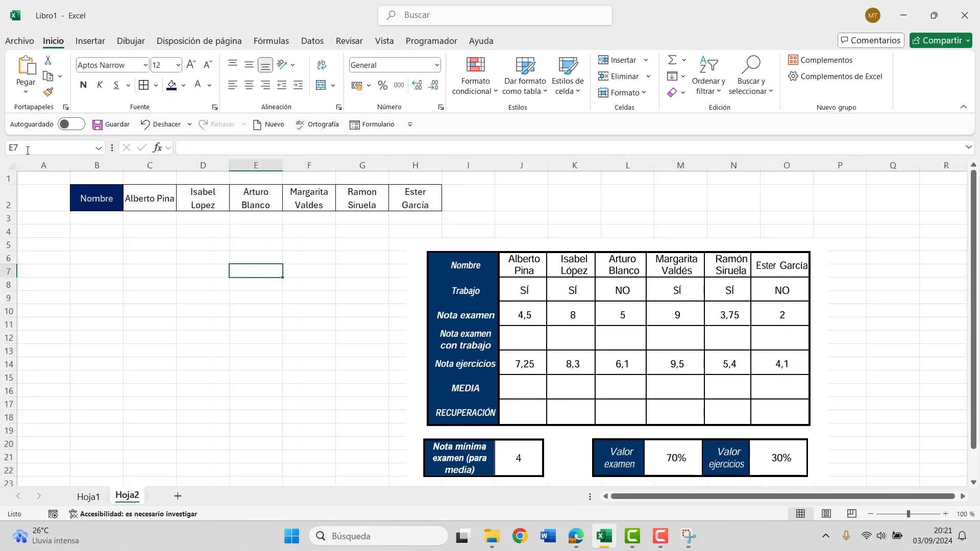
click(42, 165)
click(10, 179)
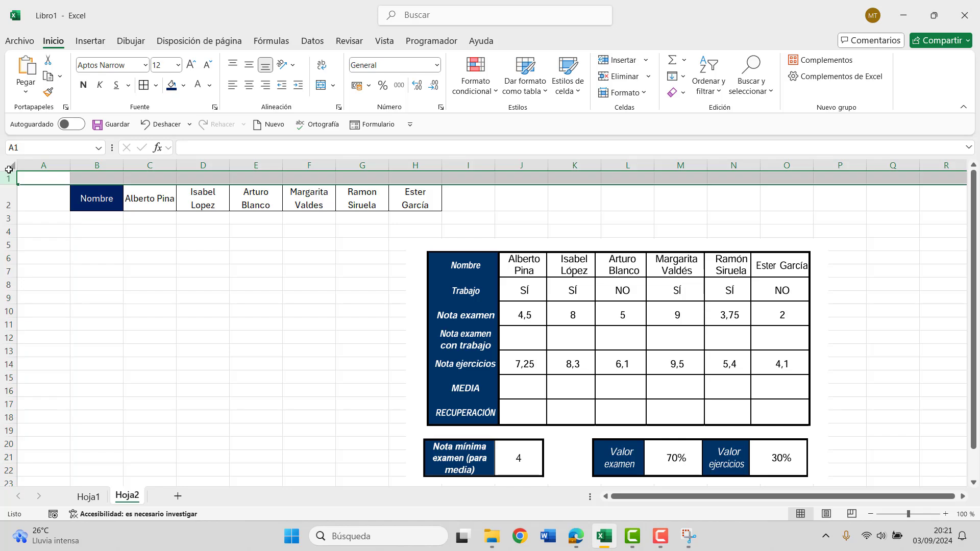
click(9, 170)
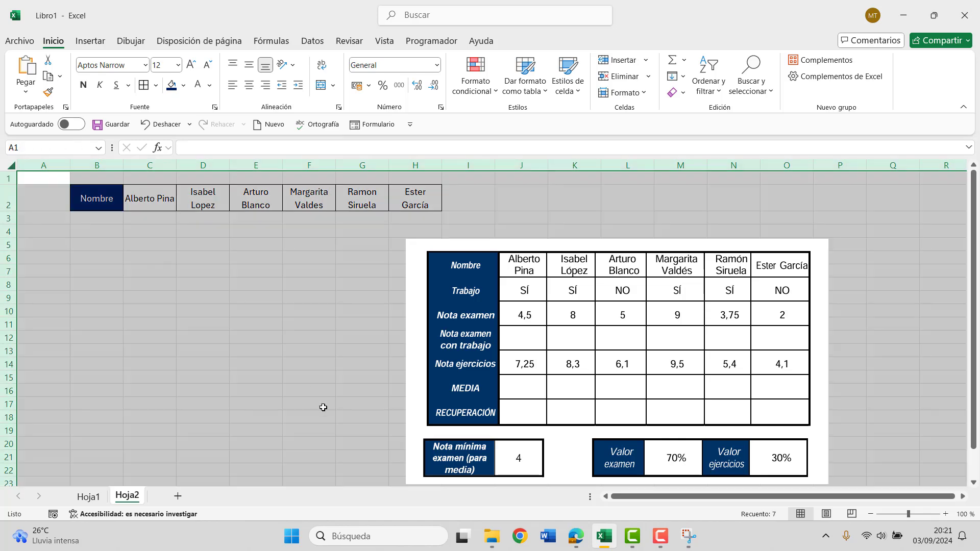
click(281, 393)
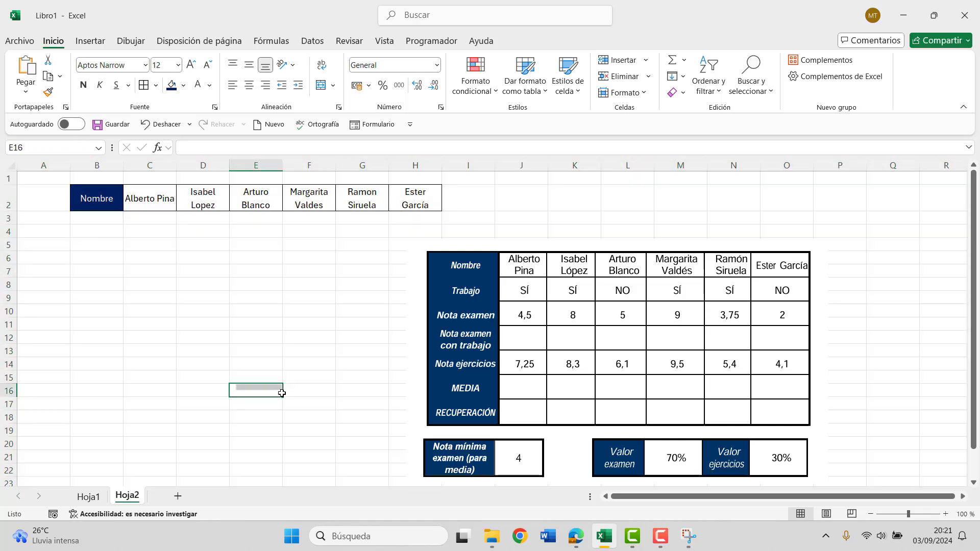
click(85, 219)
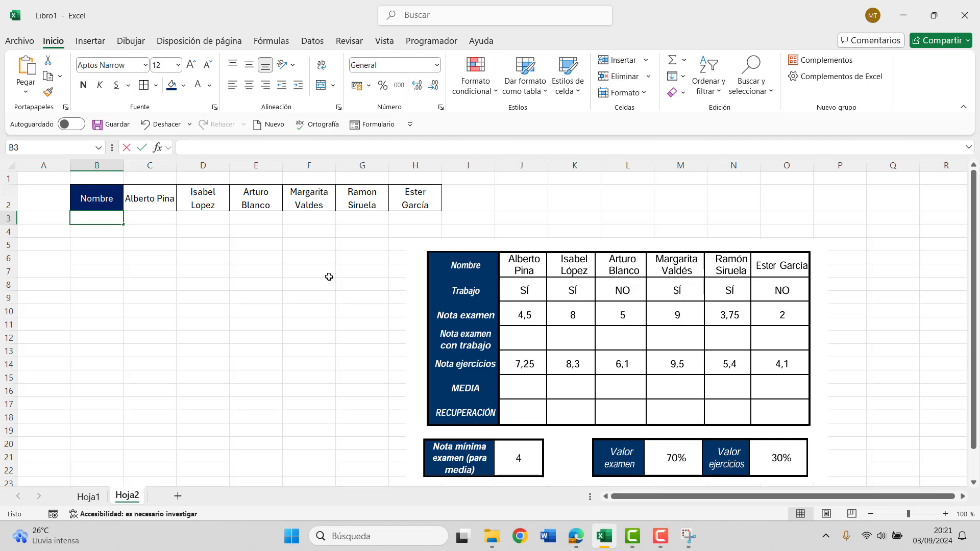
Step: Type the labels Trabajo in B3 and Nota del examen in B4
text(Traba)
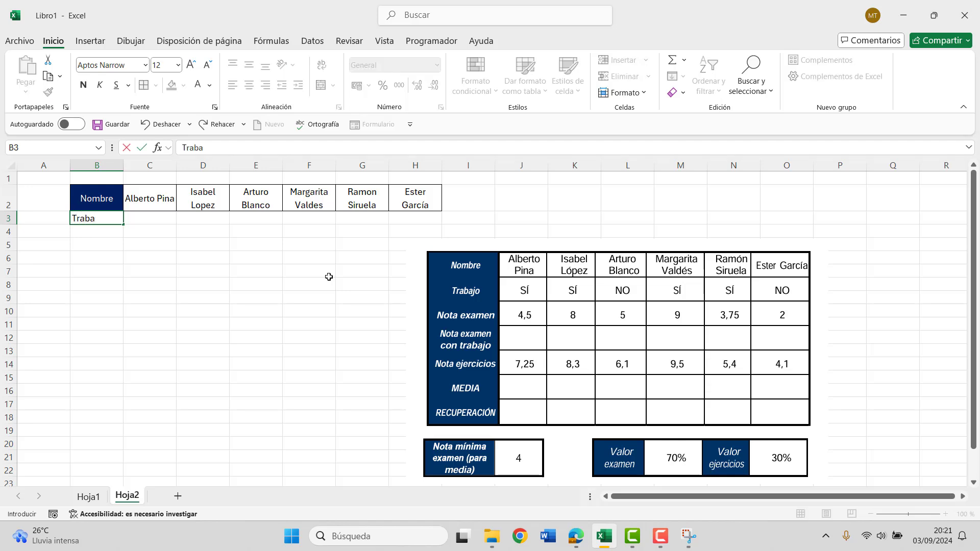
text(jo)
key(Return)
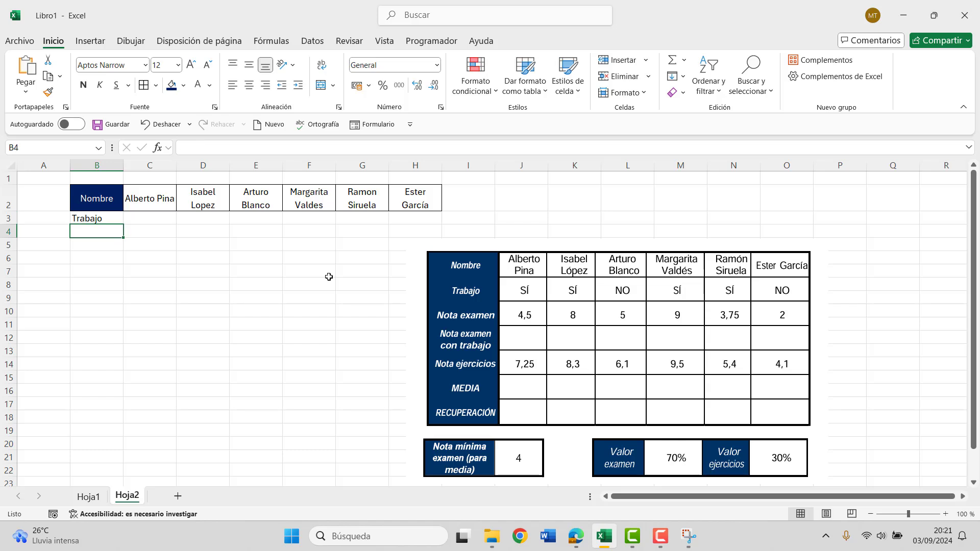
text(No)
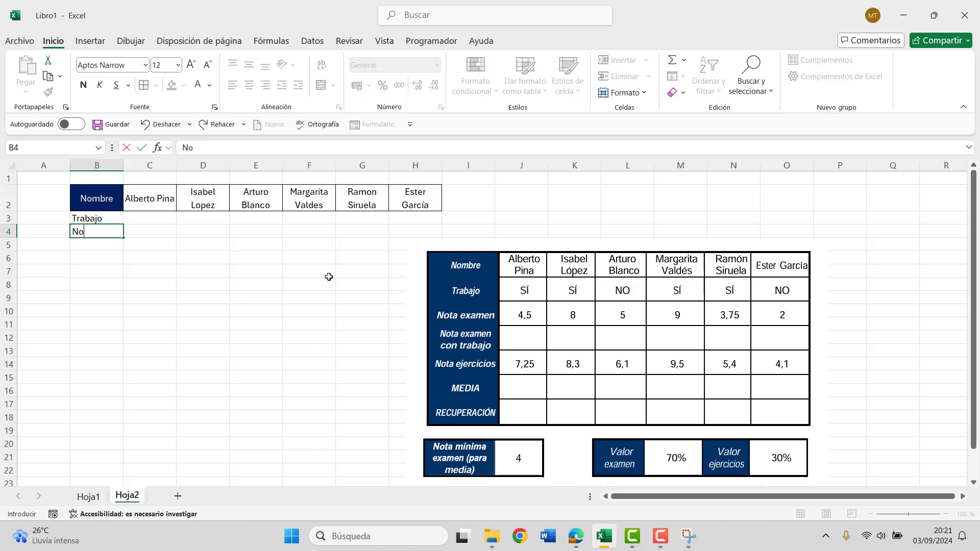
text( ta)
key(BackSpace)
key(BackSpace)
key(BackSpace)
key(BackSpace)
text(del)
text( examen)
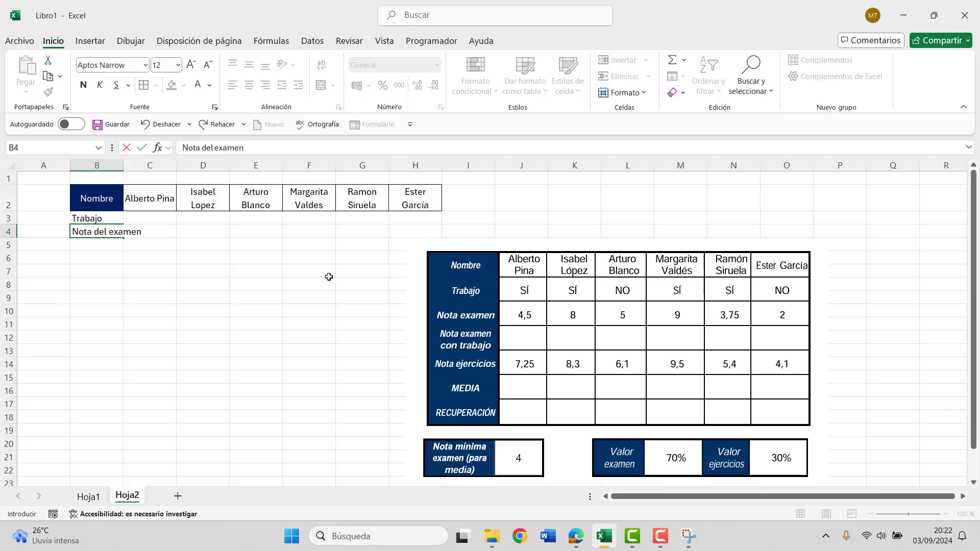
key(Return)
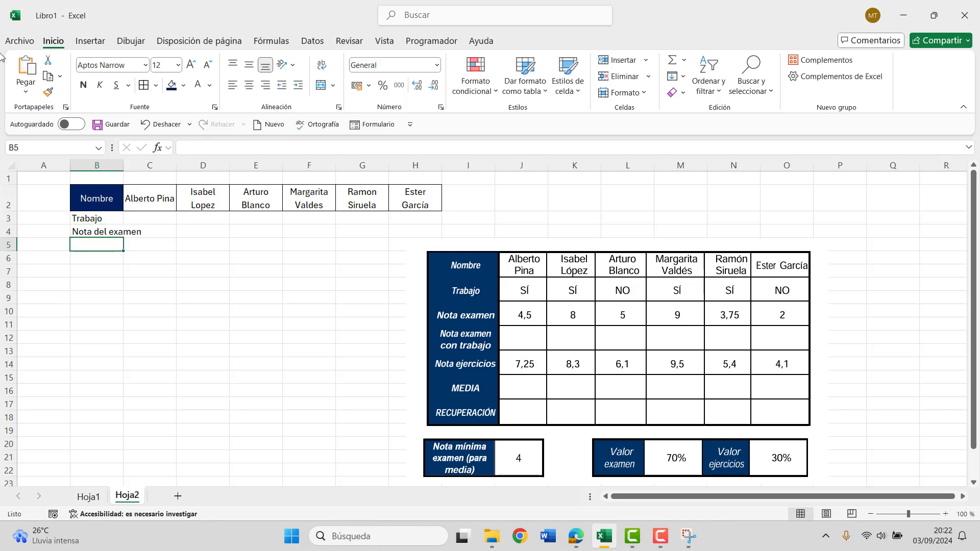
Step: Widen column B and copy B2's navy header formatting onto B3:B4
drag(123, 166, 151, 167)
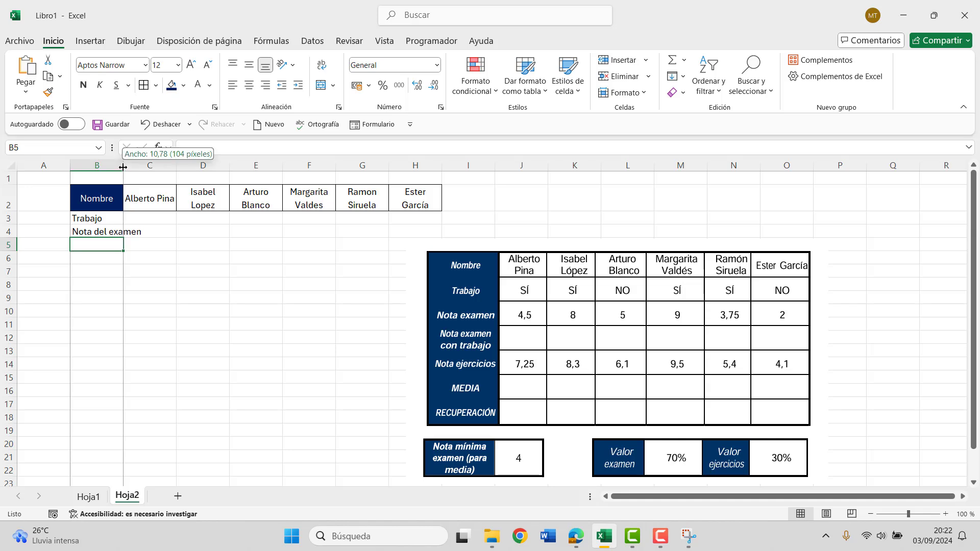
click(102, 197)
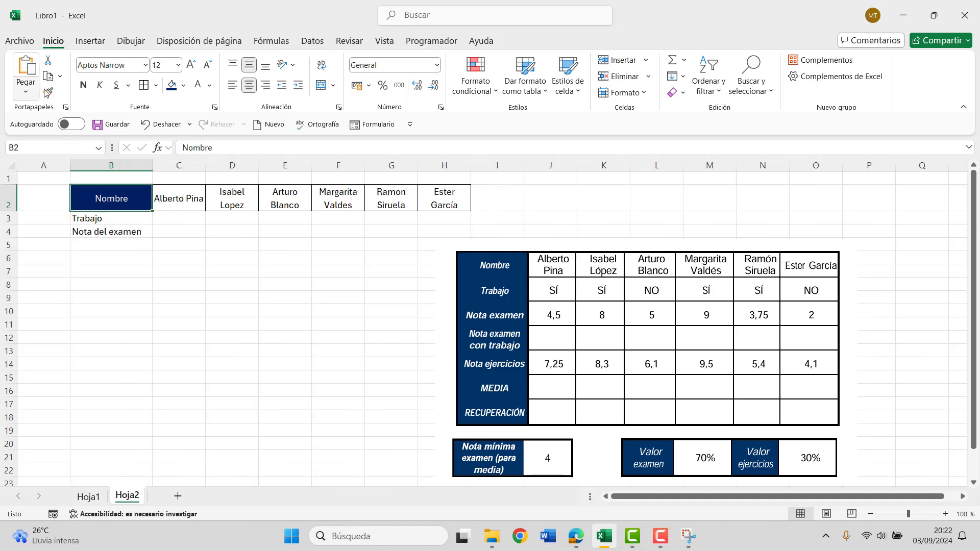
click(48, 92)
drag(102, 218, 102, 233)
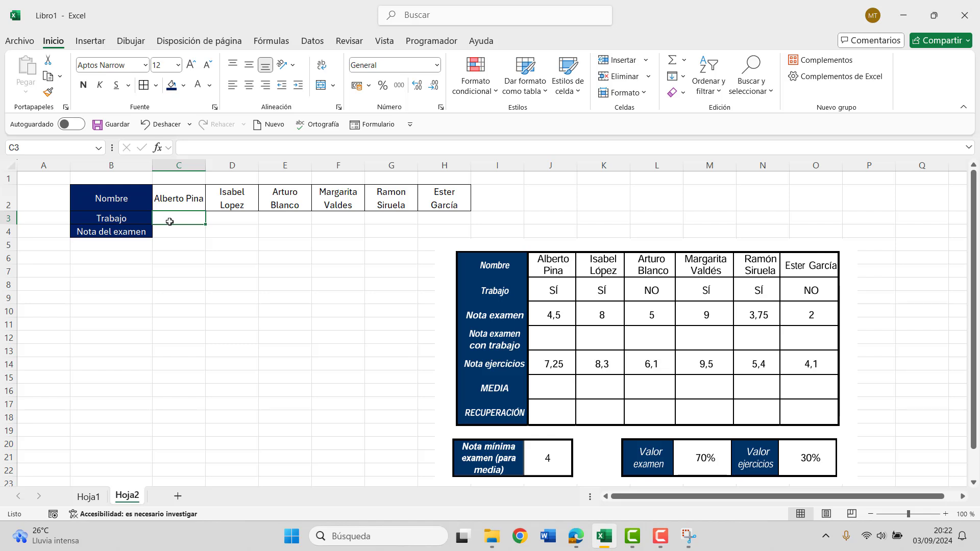
Step: Fill C3:H3 with Sí, change E3 and H3 to No, and centre the row
text(Sí)
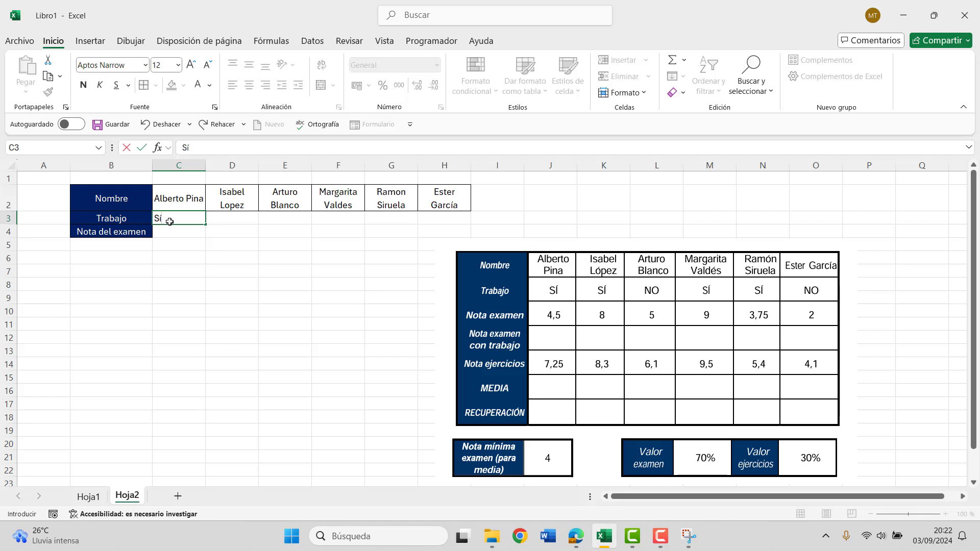
key(Return)
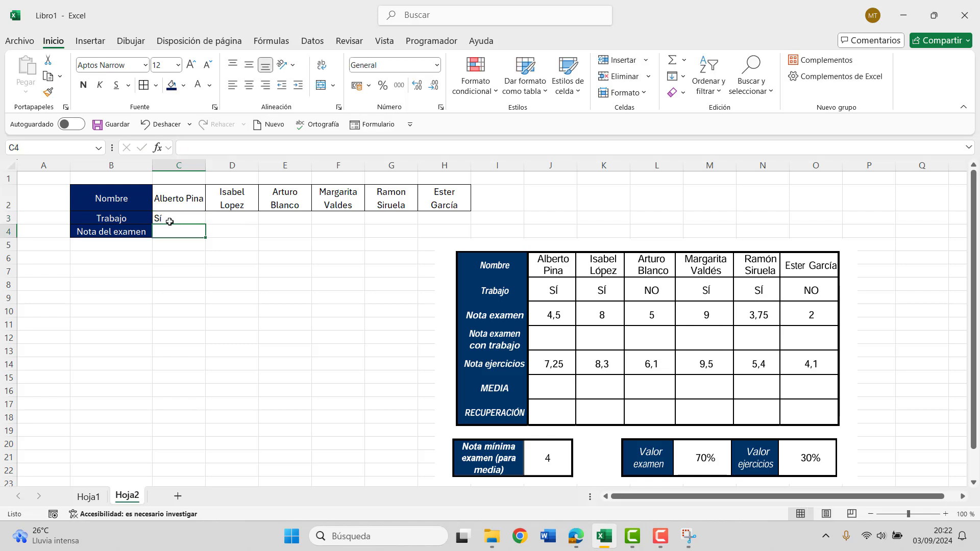
click(172, 218)
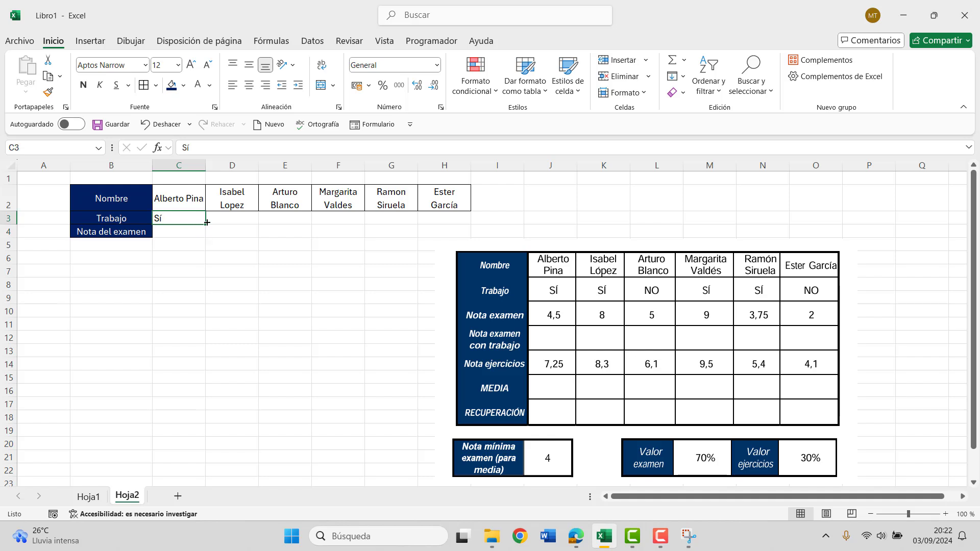
drag(207, 222, 448, 226)
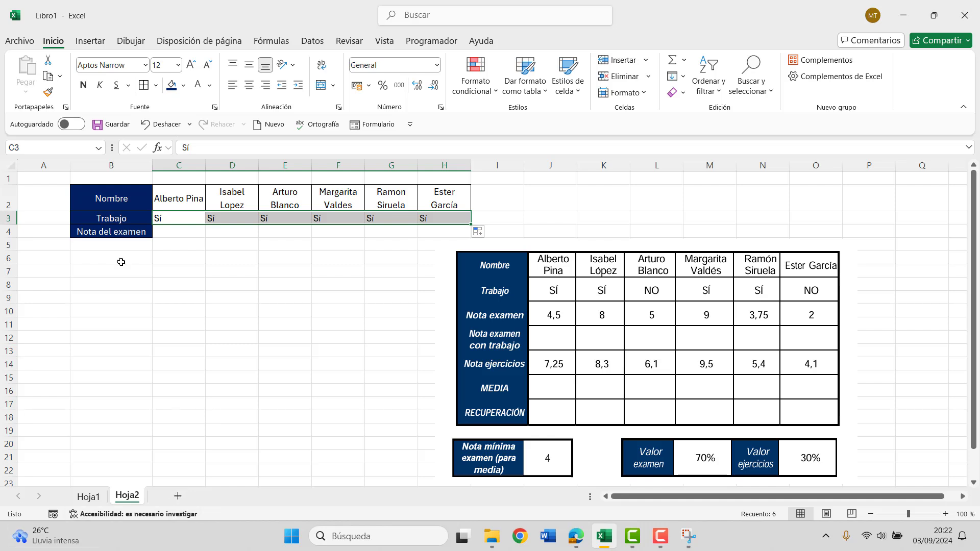
click(274, 216)
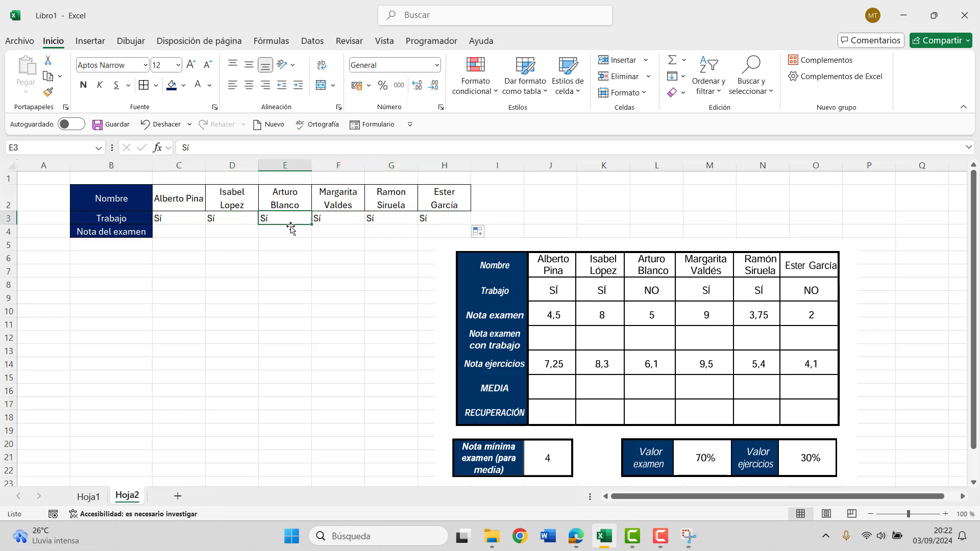
text(No)
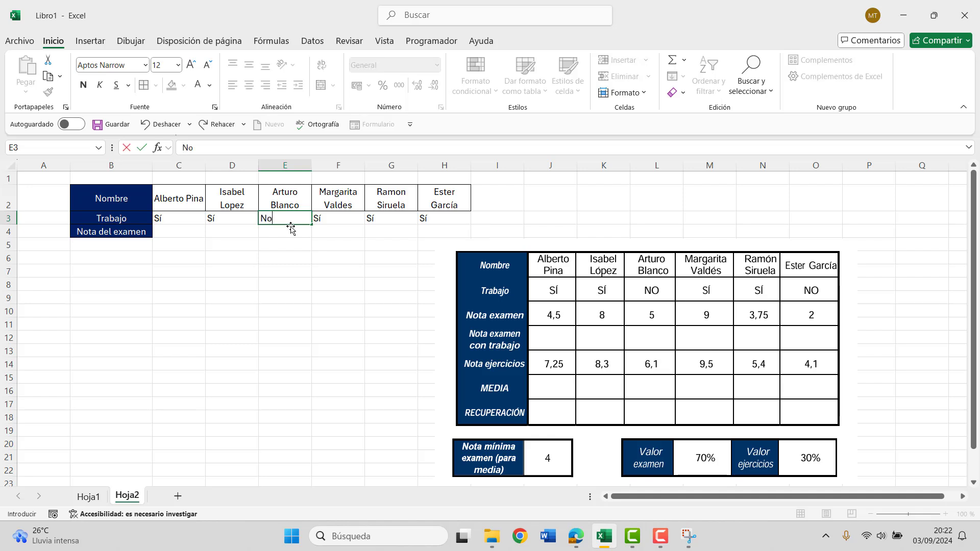
key(Tab)
key(Tab)
key(Tab)
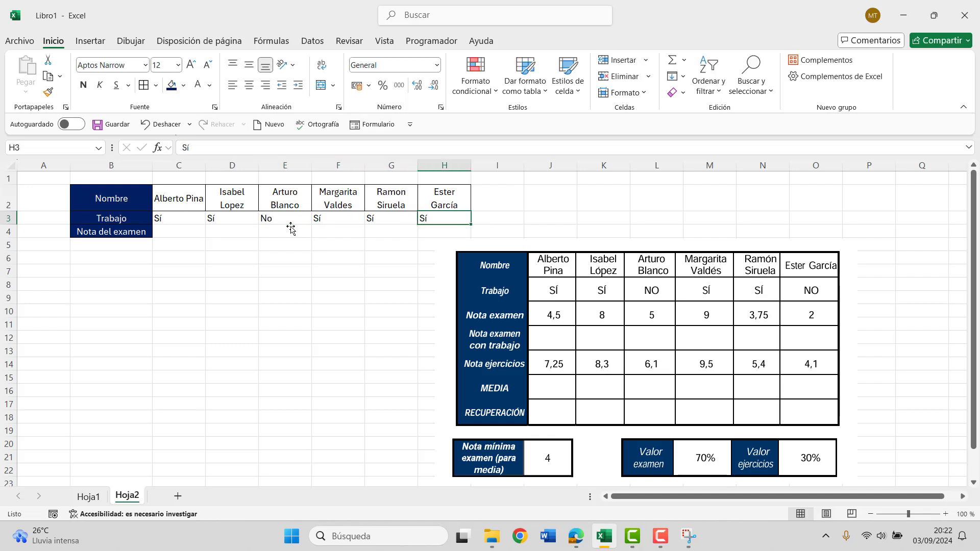
text(No)
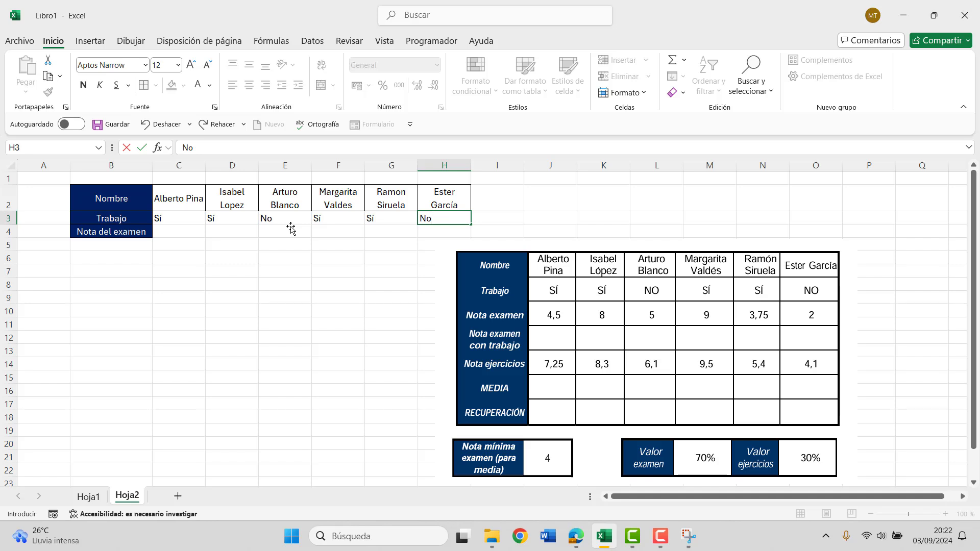
key(Return)
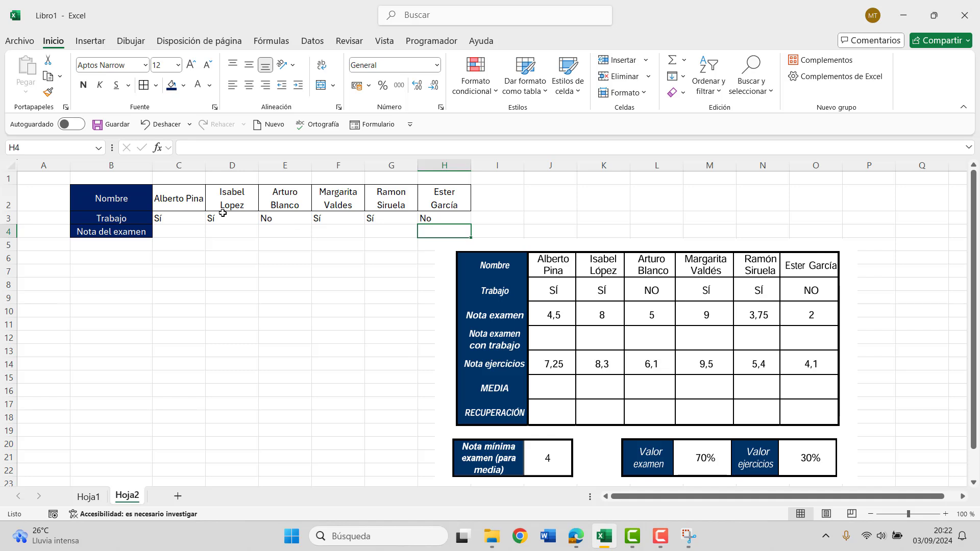
drag(164, 220, 431, 219)
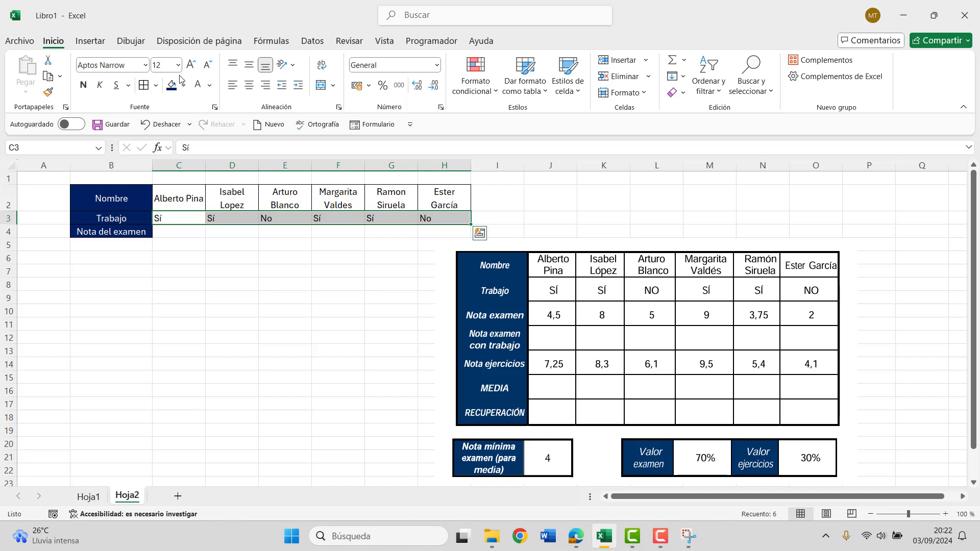
click(249, 84)
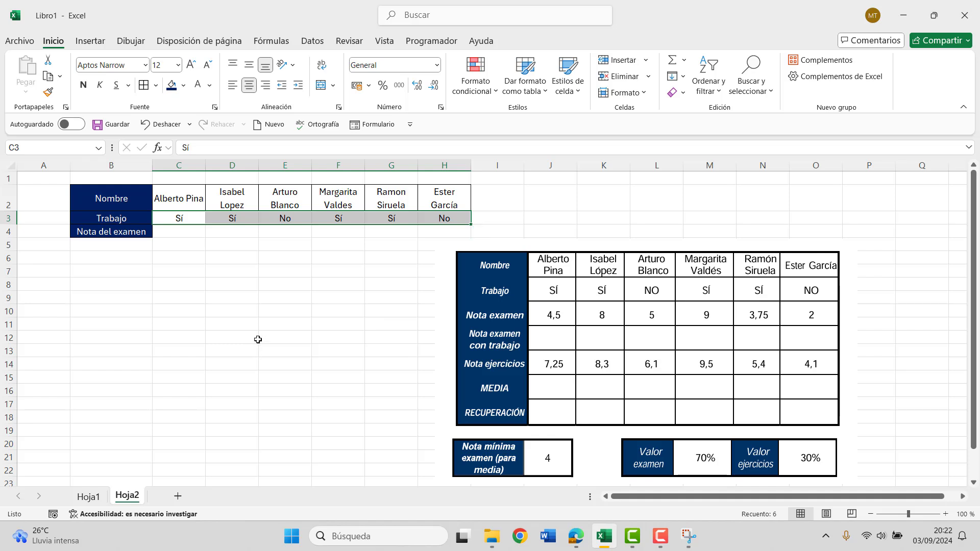
click(303, 271)
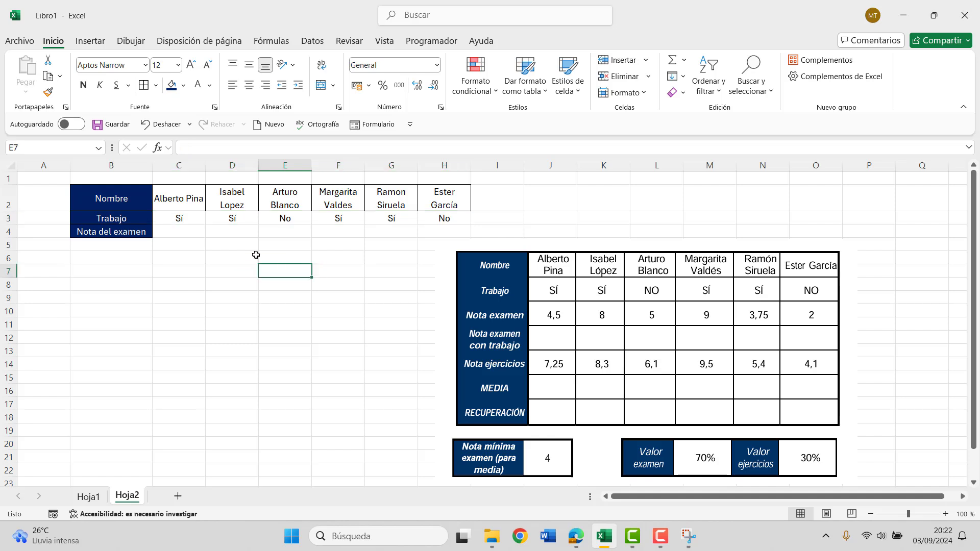
Step: Enter the exam grades 4,5, 8, 5, 9, 3,75 and 2 in C4:H4
click(183, 228)
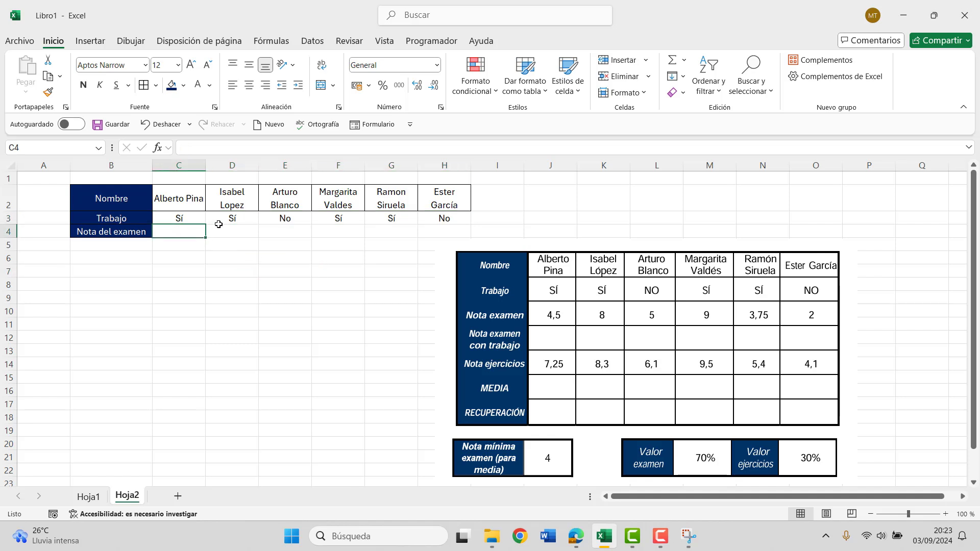
text(4,5)
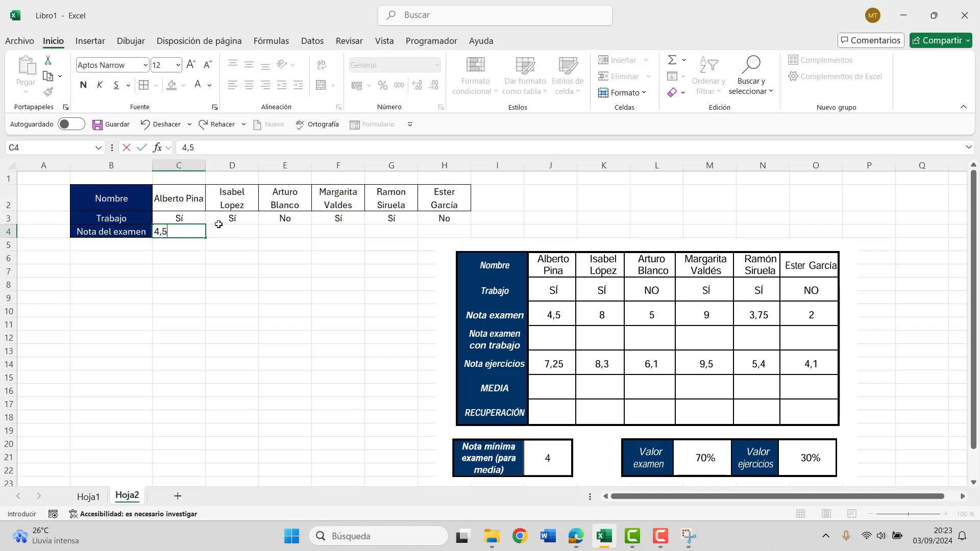
click(219, 224)
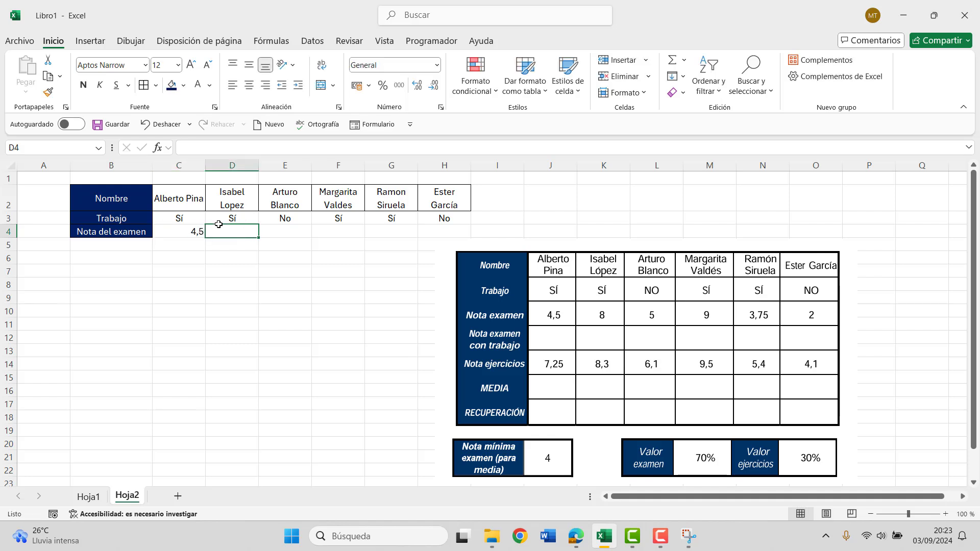
text(5)
key(Tab)
click(218, 224)
text(8)
key(Tab)
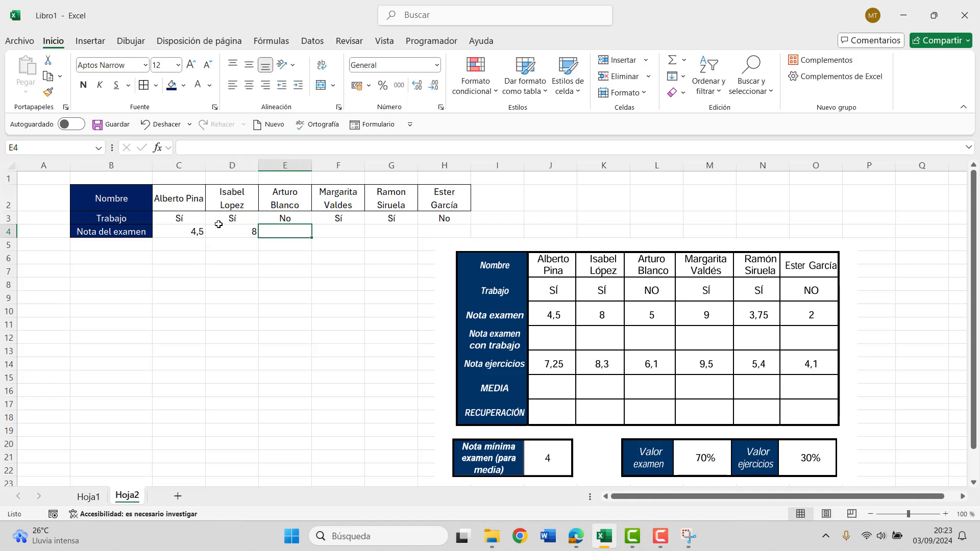
text(5)
key(Tab)
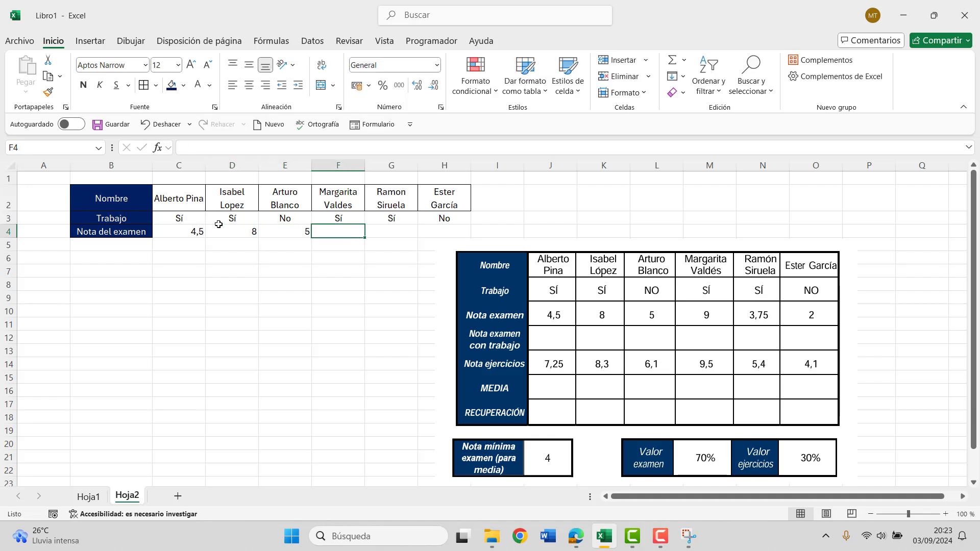
text(9)
key(Tab)
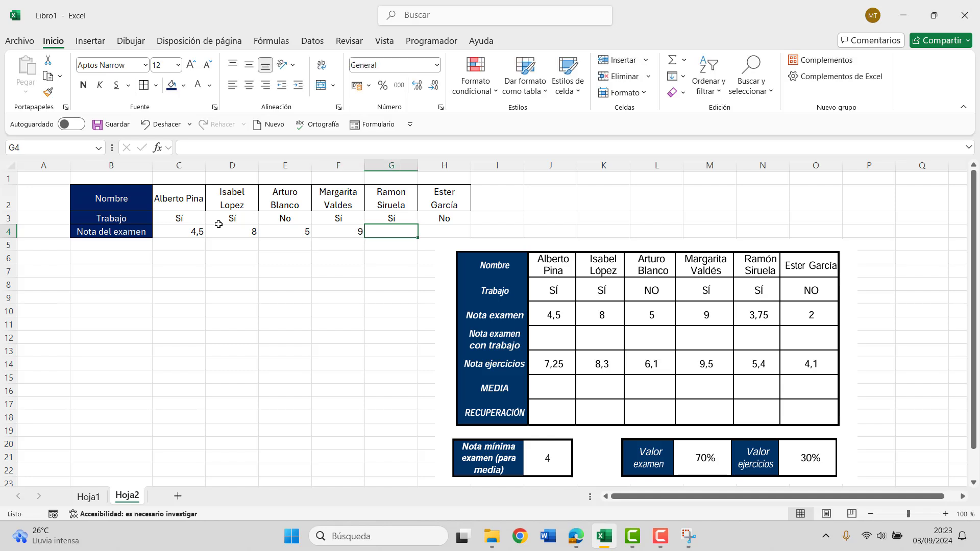
text(3,75)
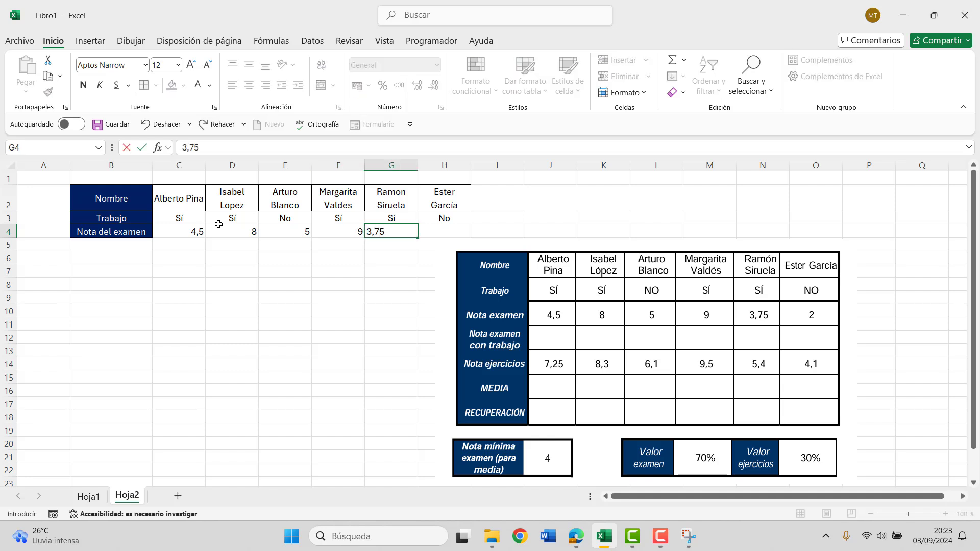
key(Tab)
text(2)
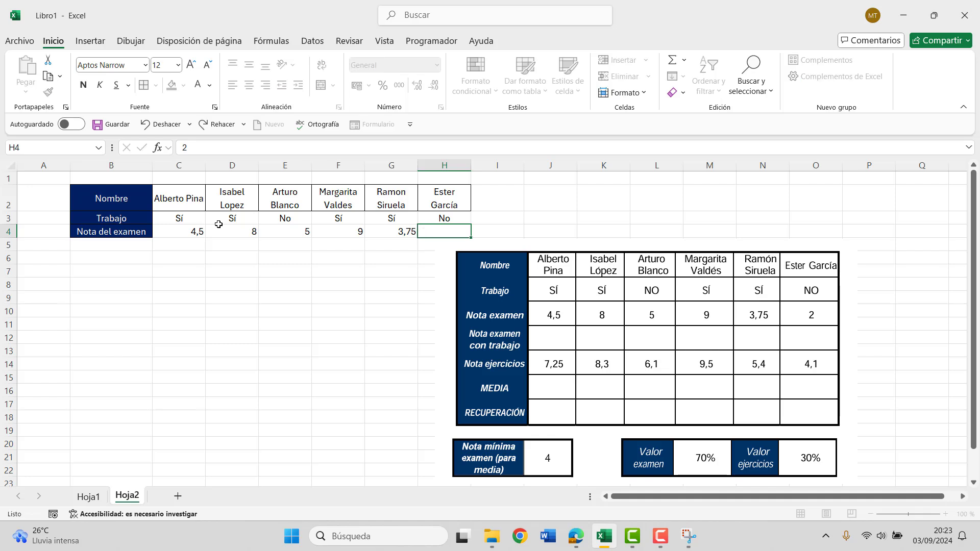
key(Return)
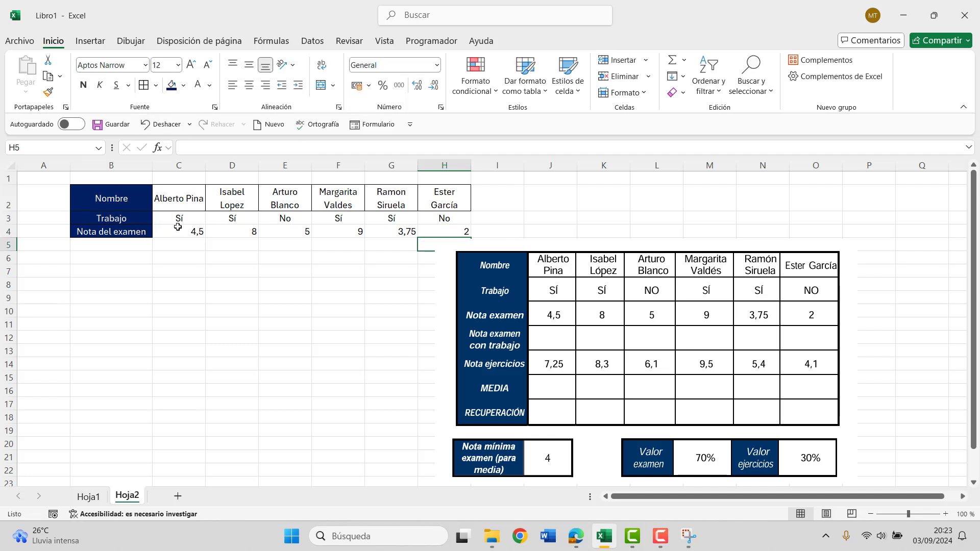
Step: Border C3:H4 with middle vertical alignment, and centre the grades in C4:H4
drag(180, 220, 449, 232)
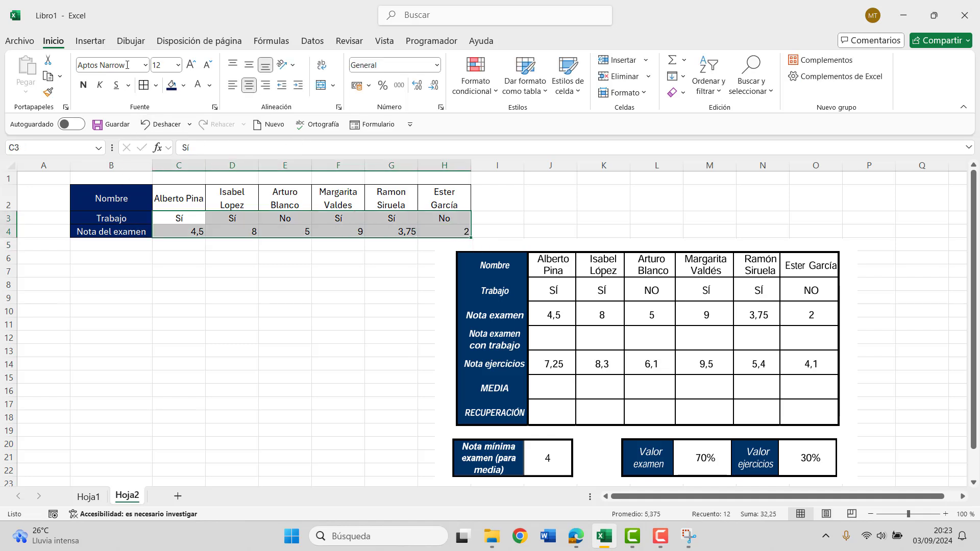
click(145, 91)
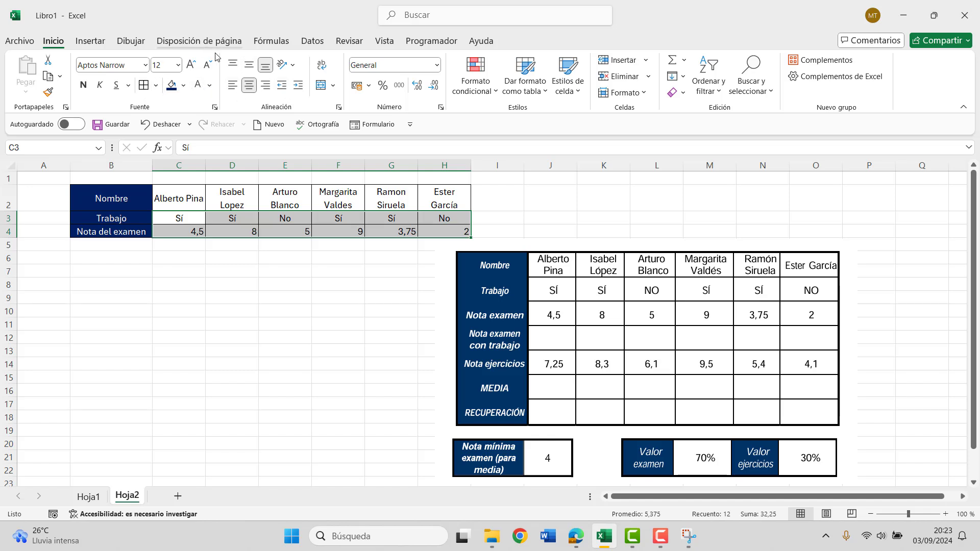
click(250, 65)
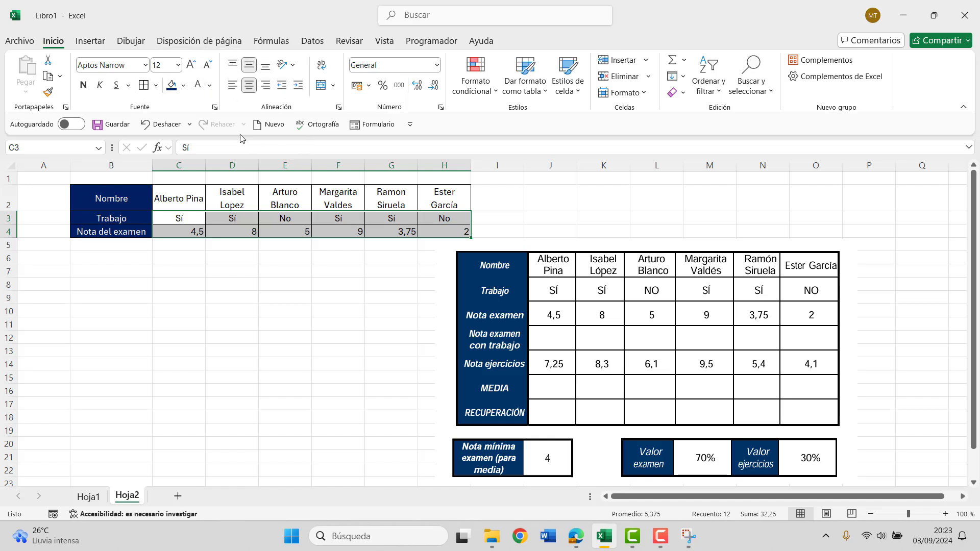
click(226, 256)
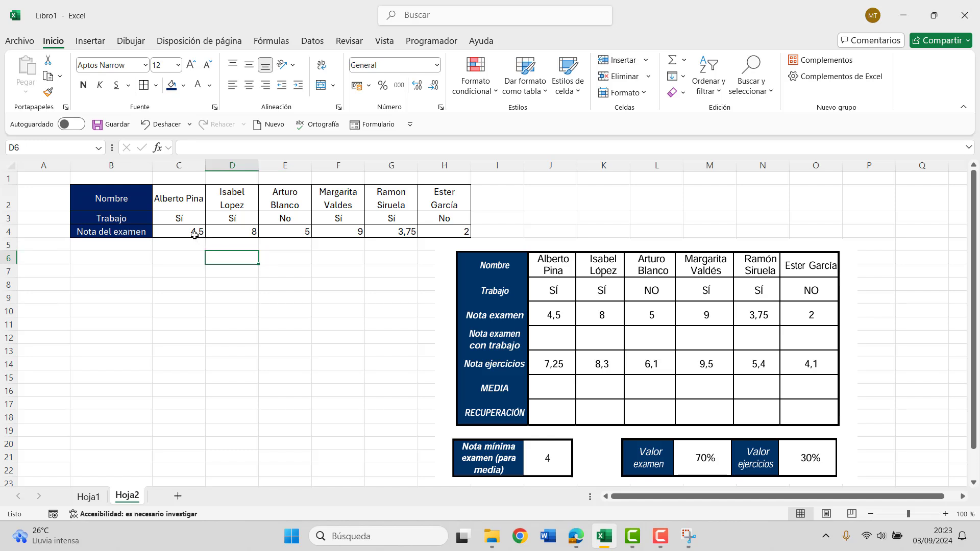
drag(195, 235, 462, 232)
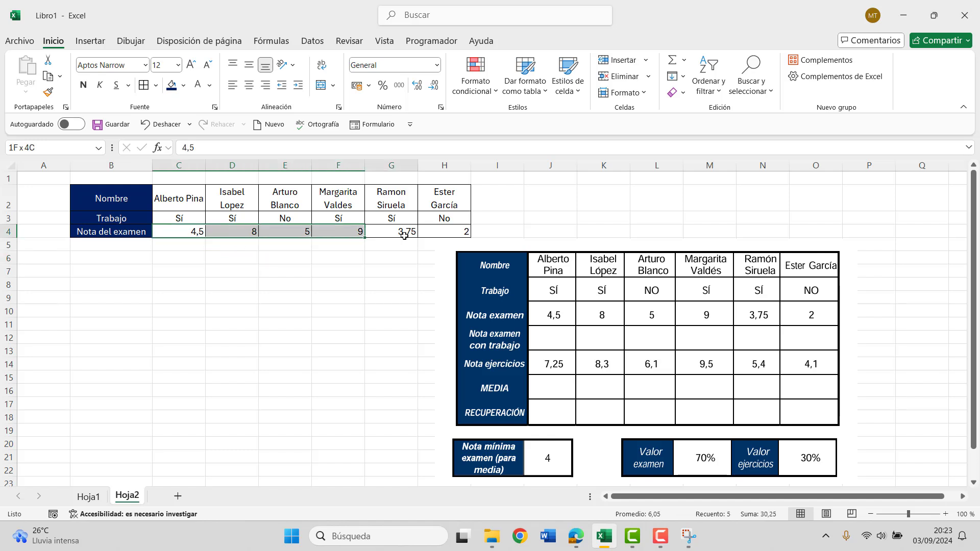
click(249, 85)
click(286, 374)
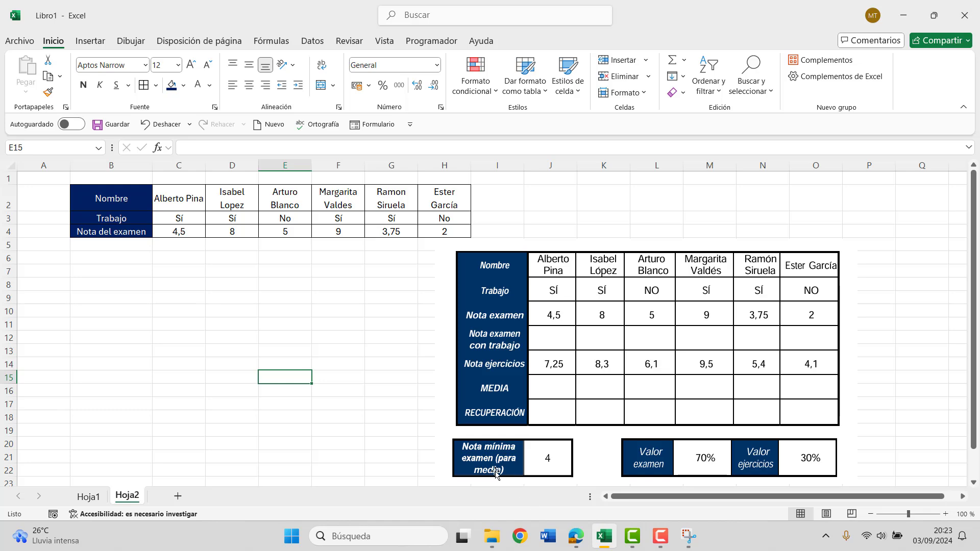
Step: Enter the label Nota examen con trabajo in B5
scroll(584, 376, down, 1)
scroll(586, 373, down, 1)
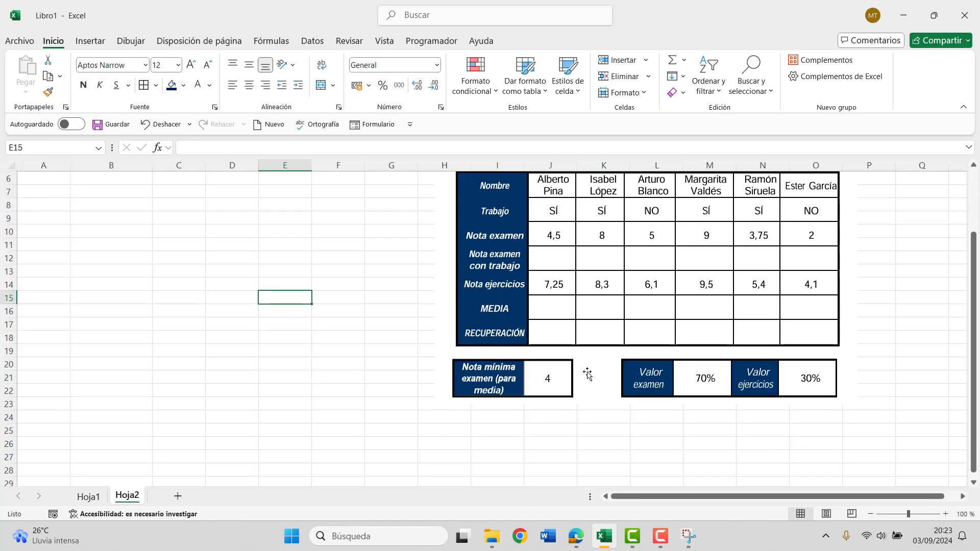
scroll(587, 375, up, 1)
scroll(588, 374, up, 1)
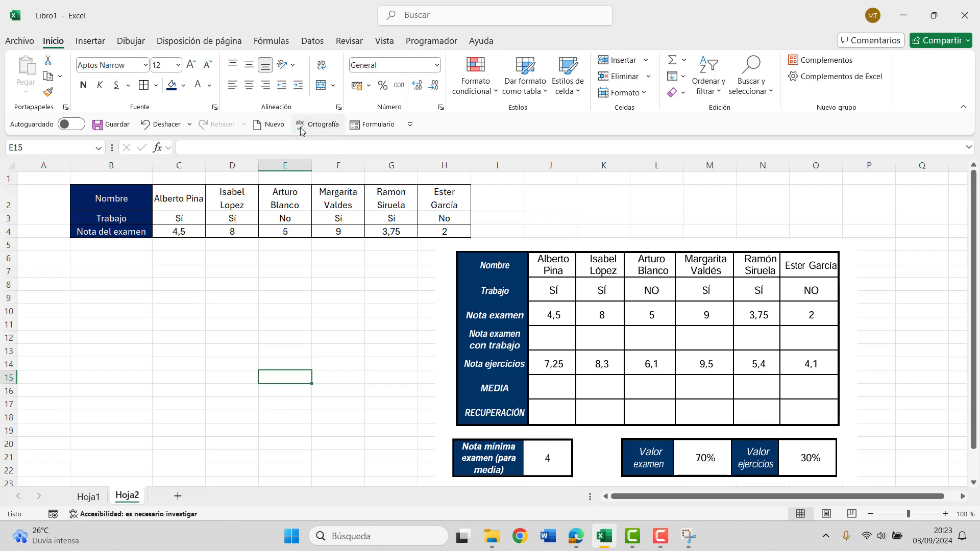
click(83, 244)
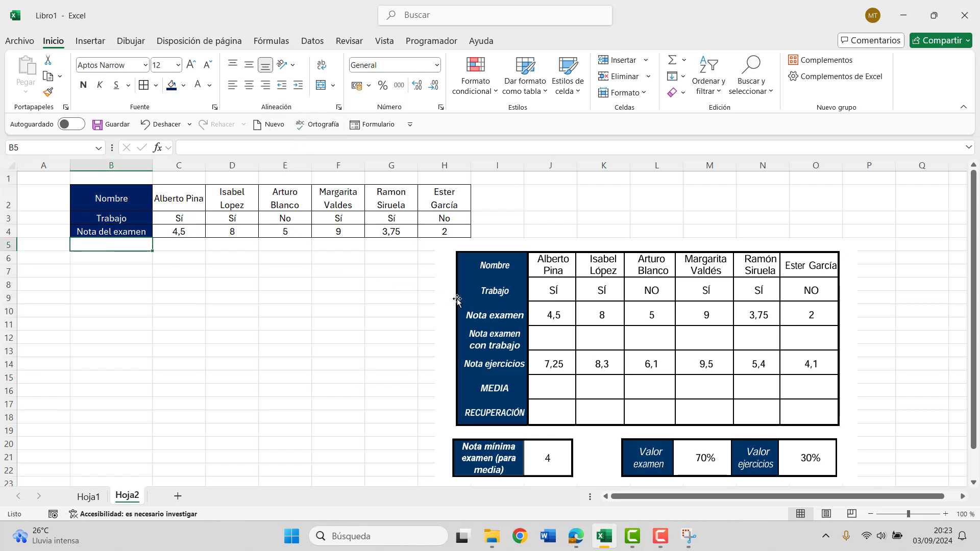
text(Nota)
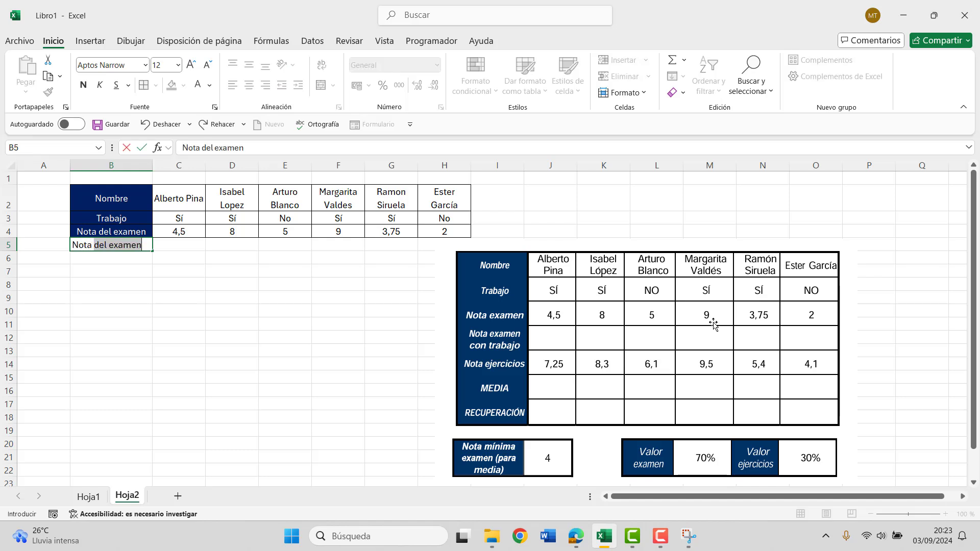
text(examen con t)
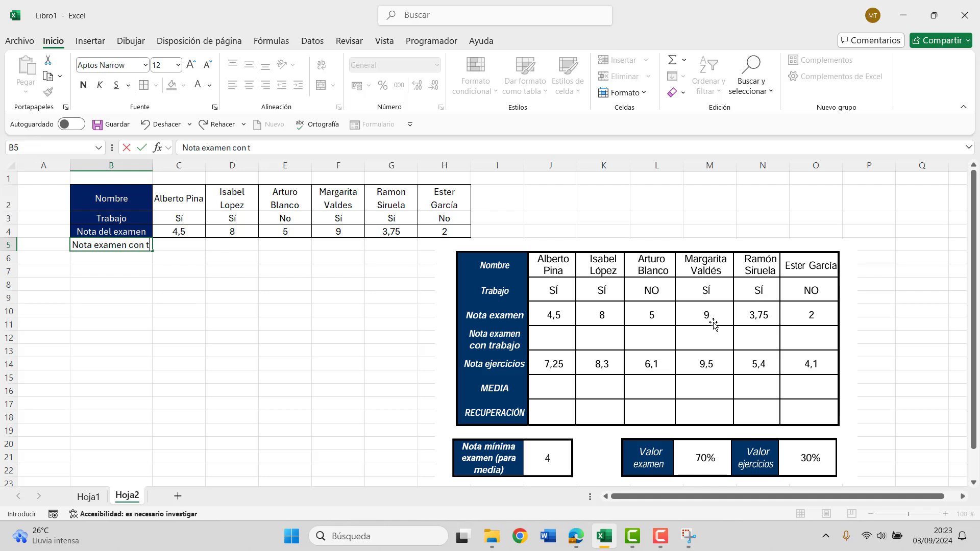
text(rab)
key(BackSpace)
key(Return)
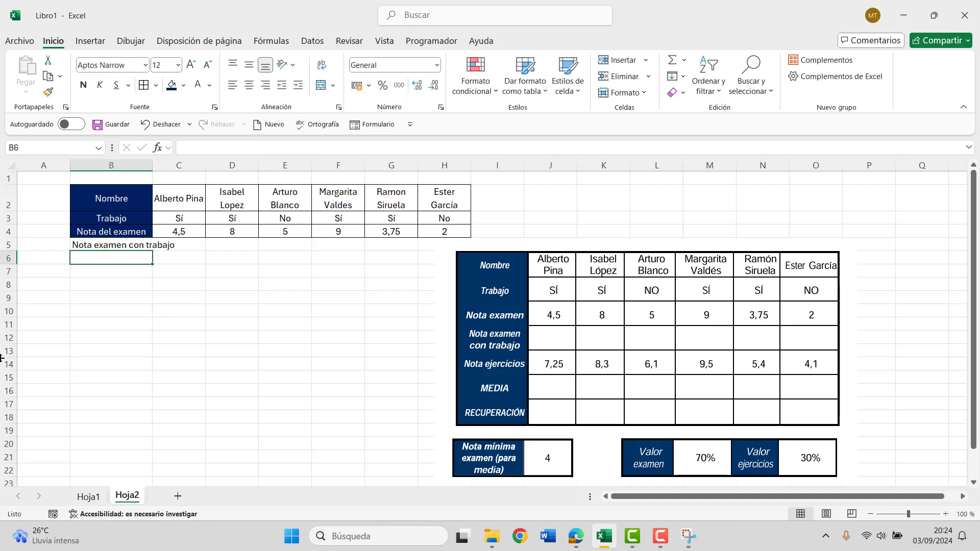
Step: Copy B4's navy label format to B5, wrap its text, and select C5:H5
click(84, 231)
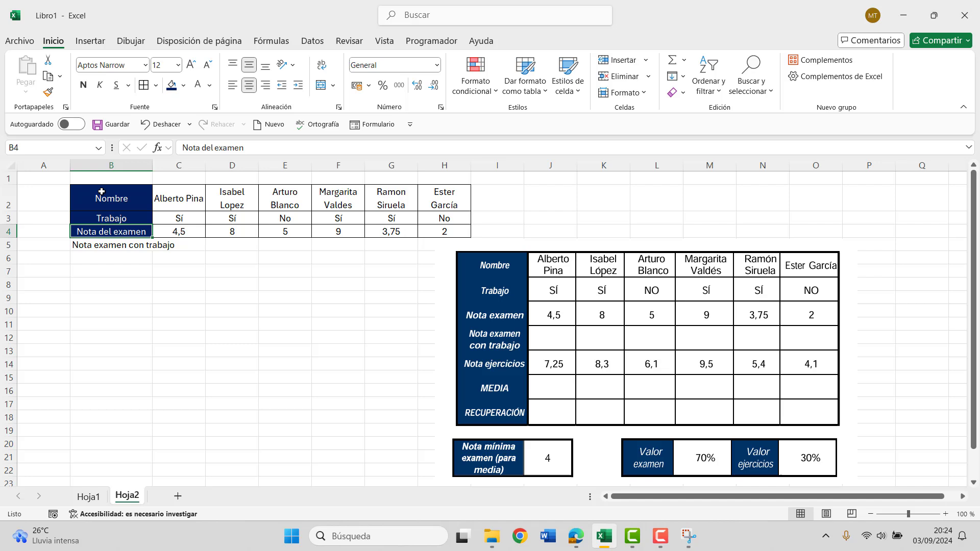
click(47, 92)
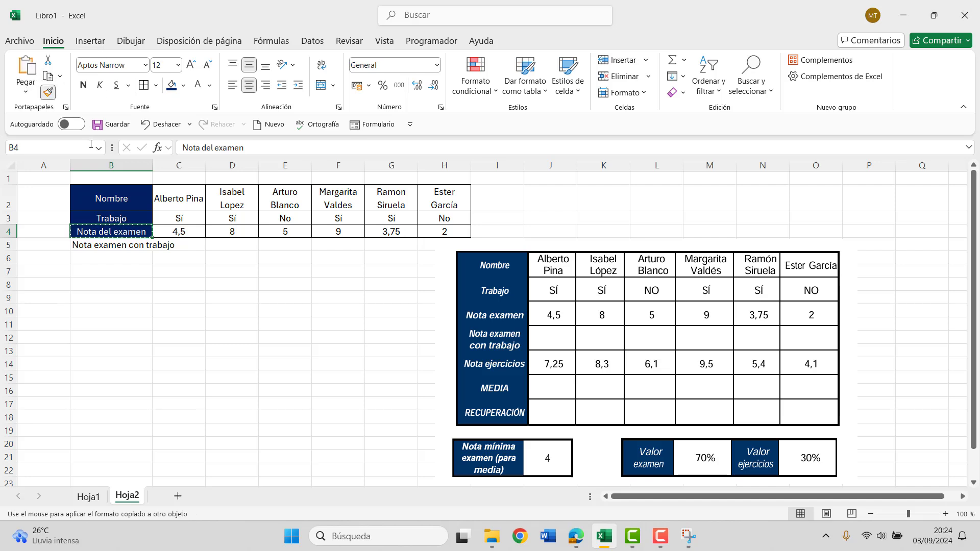
click(105, 242)
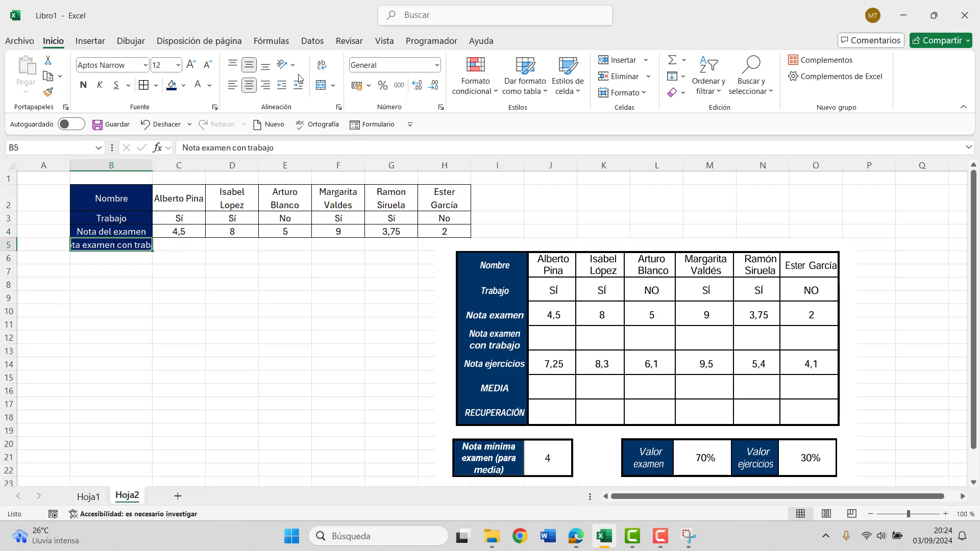
click(322, 67)
click(161, 377)
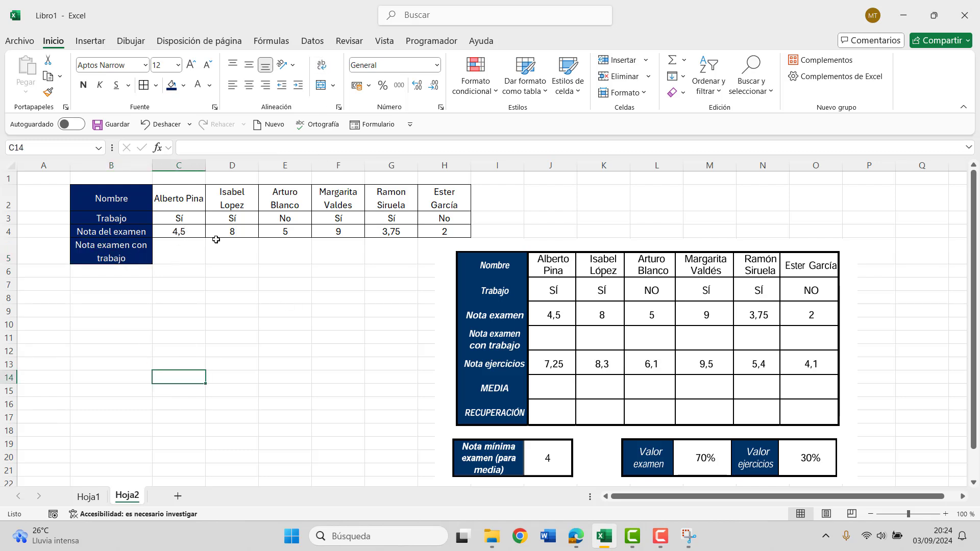
drag(190, 252, 467, 247)
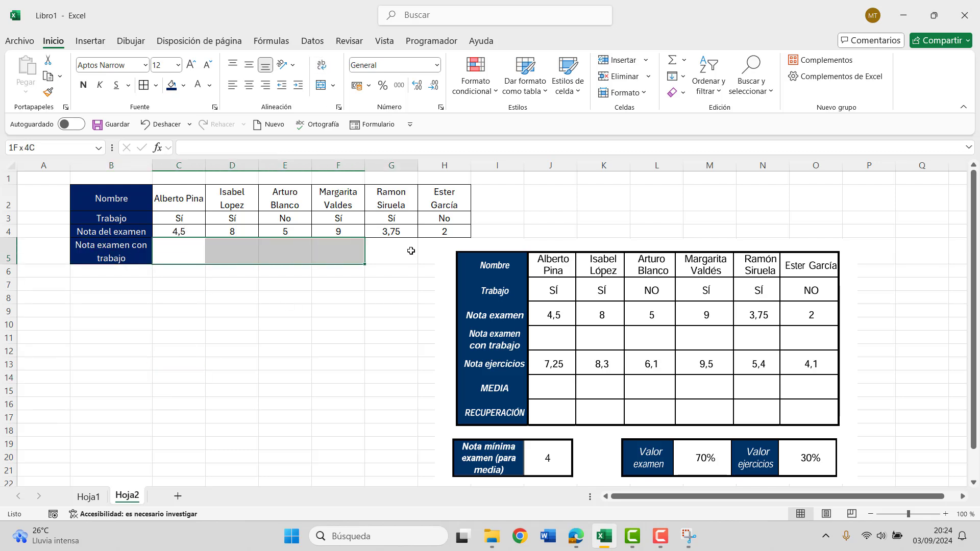
click(463, 249)
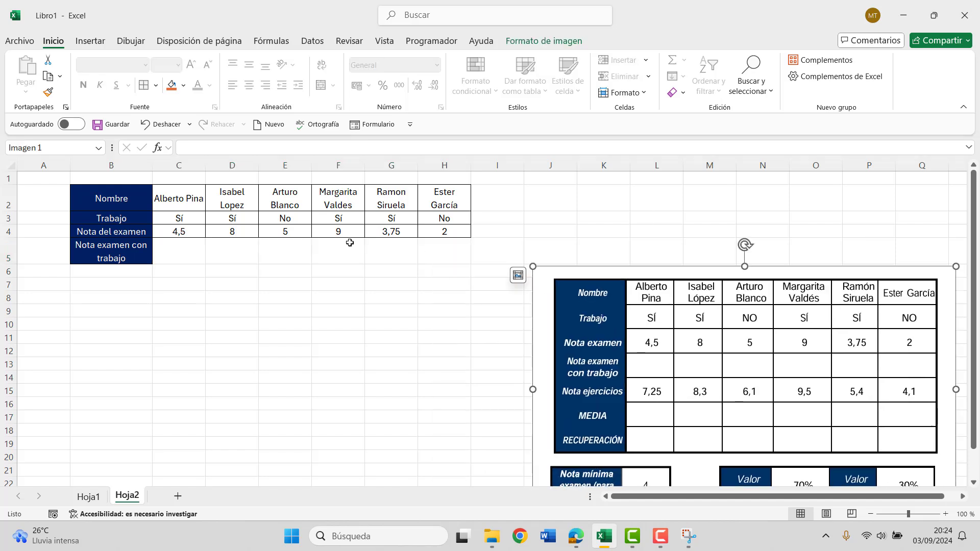
drag(443, 247, 195, 249)
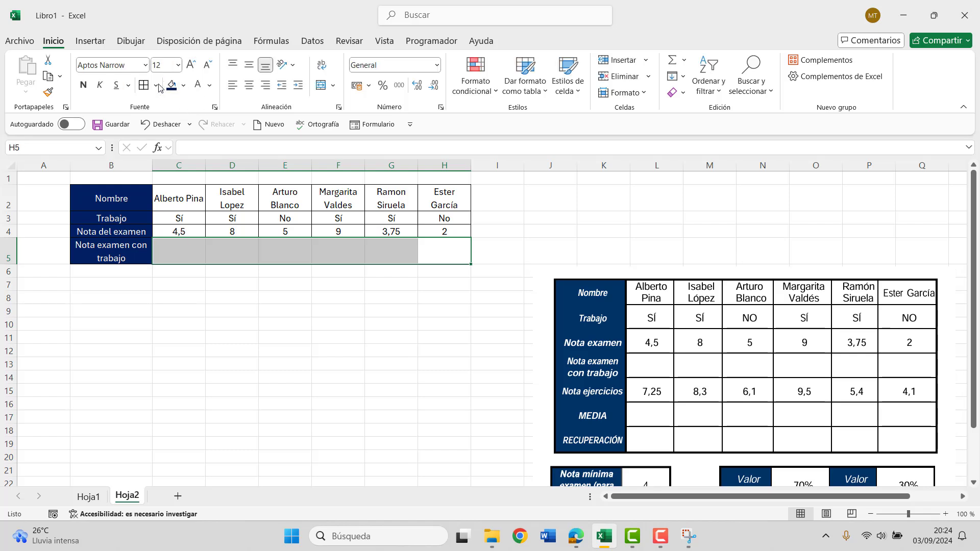
Step: Insert the SI function into cell C5
click(188, 259)
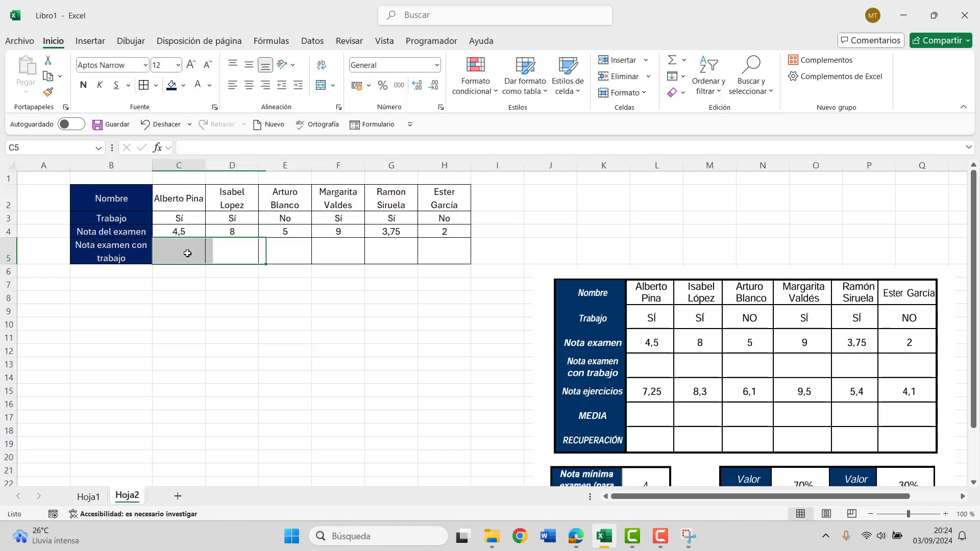
click(159, 149)
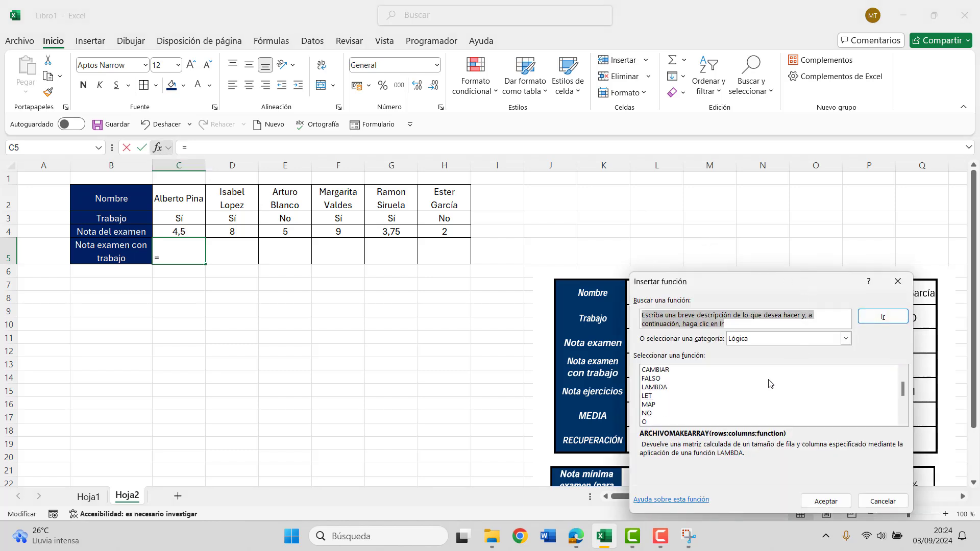
scroll(722, 404, down, 2)
double_click(644, 422)
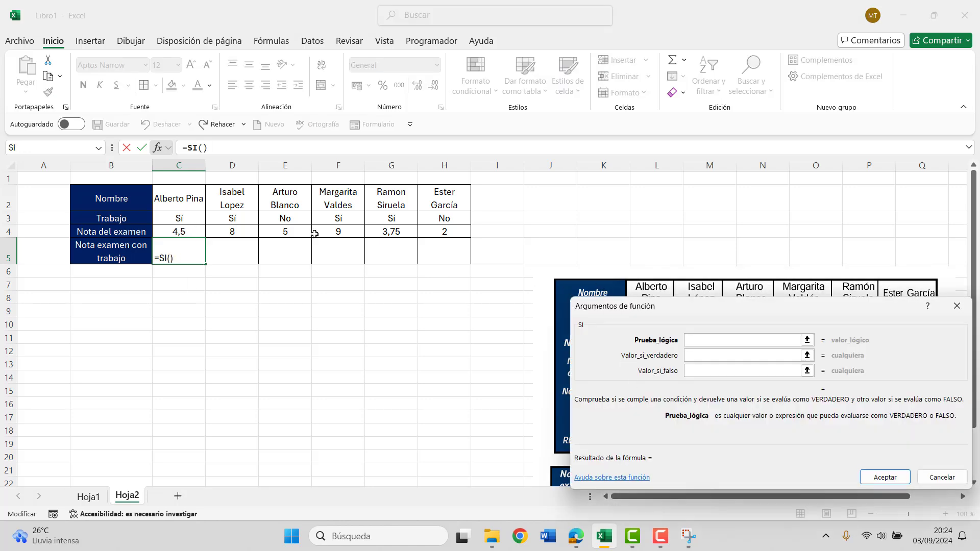
Step: Set the SI logical test to C3="sí"
click(180, 217)
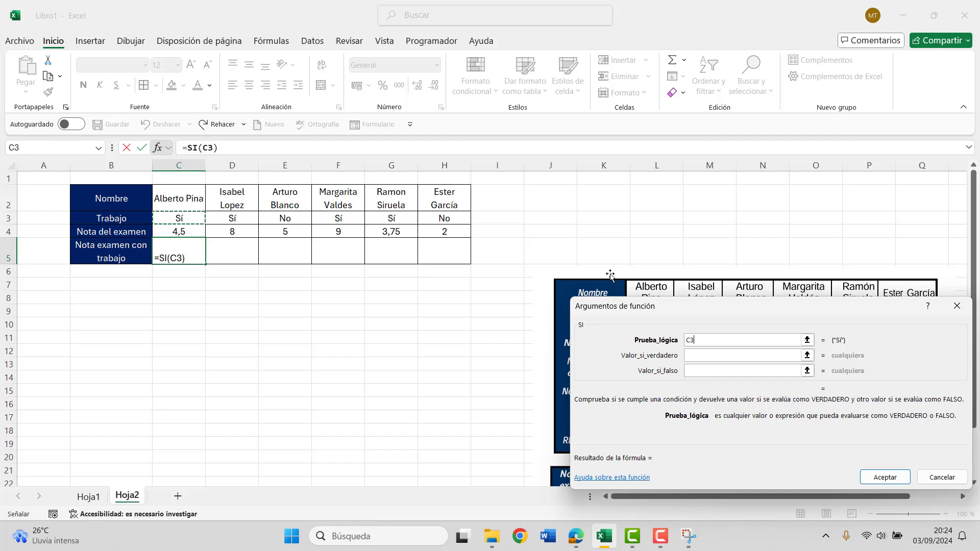
text(0"s)
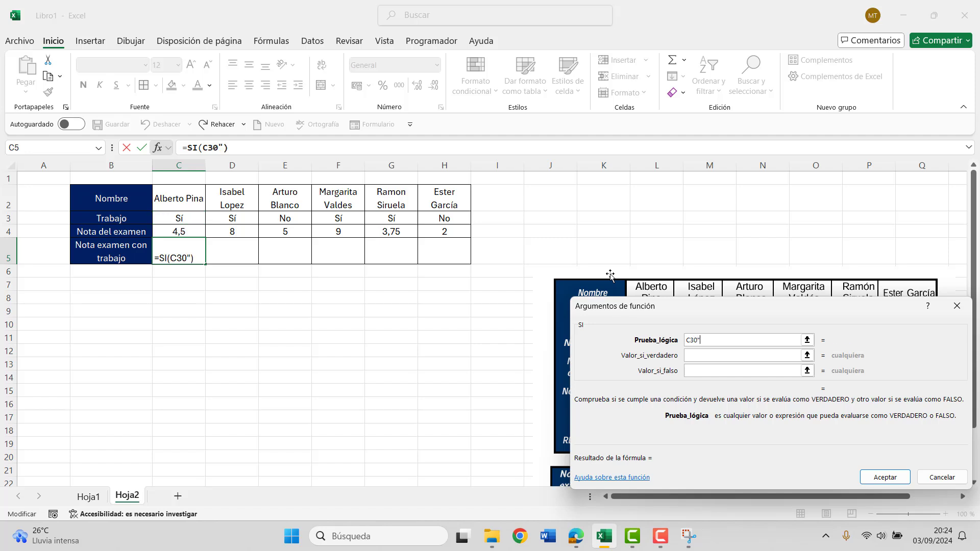
text(ñ)
text(i")
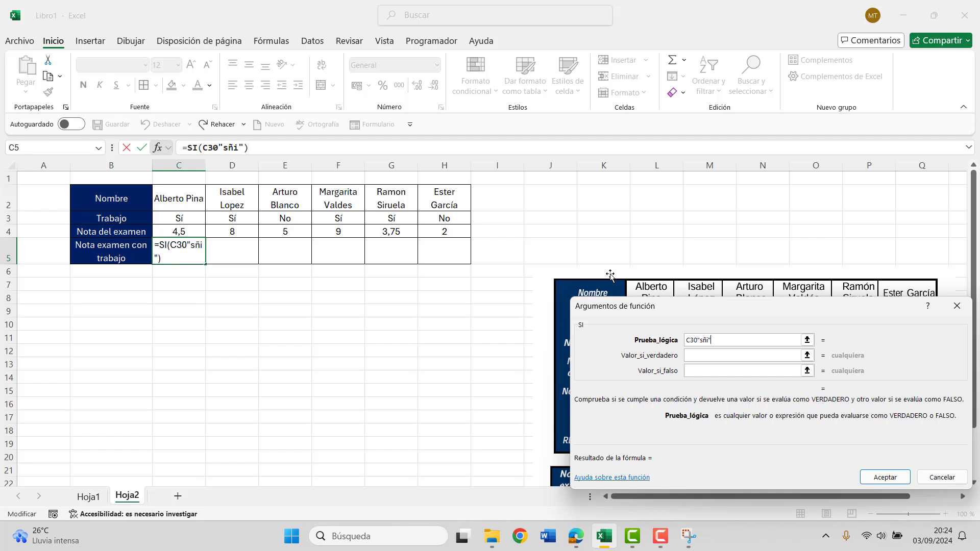
key(Left)
key(BackSpace)
key(BackSpace)
text(í)
key(BackSpace)
text(=)
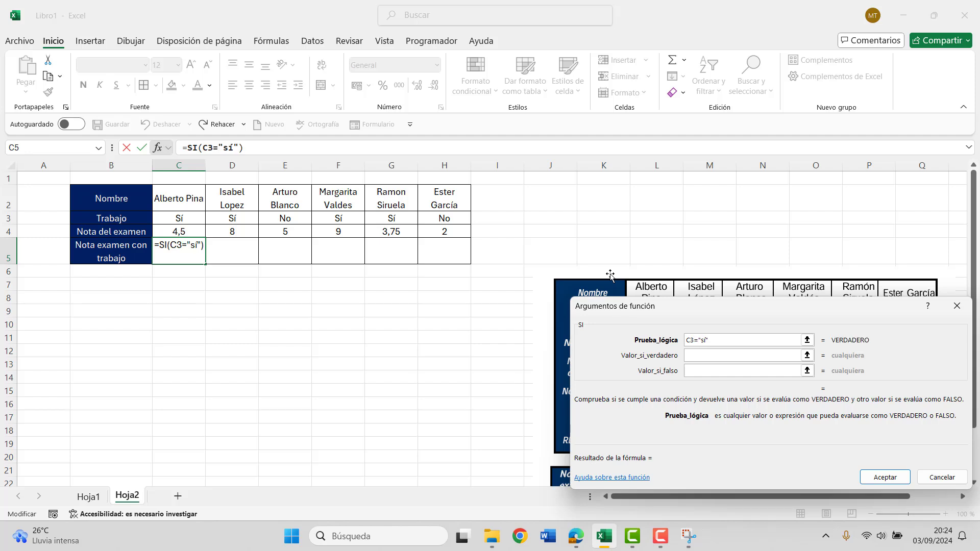
key(Tab)
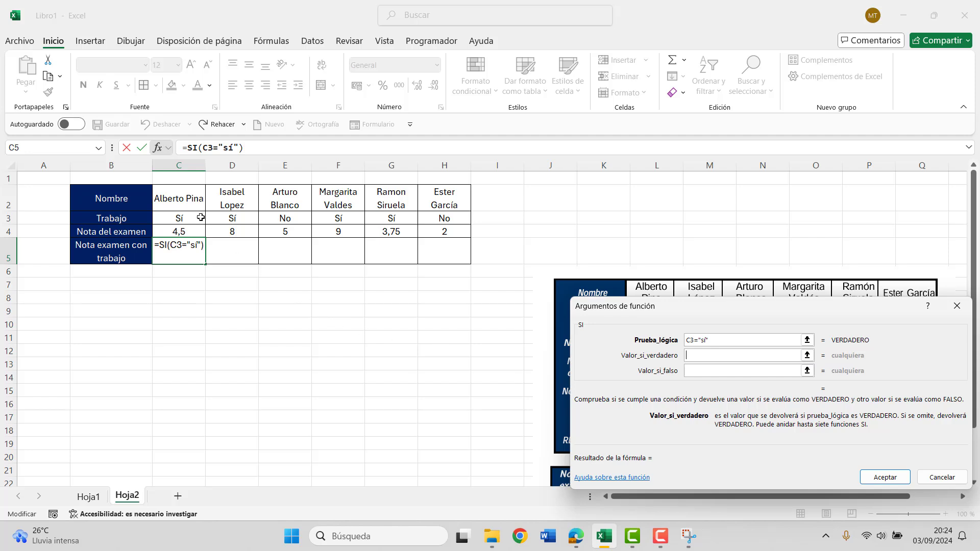
Step: Use C4+1 as the true value and C4 as the false value, and confirm
click(201, 235)
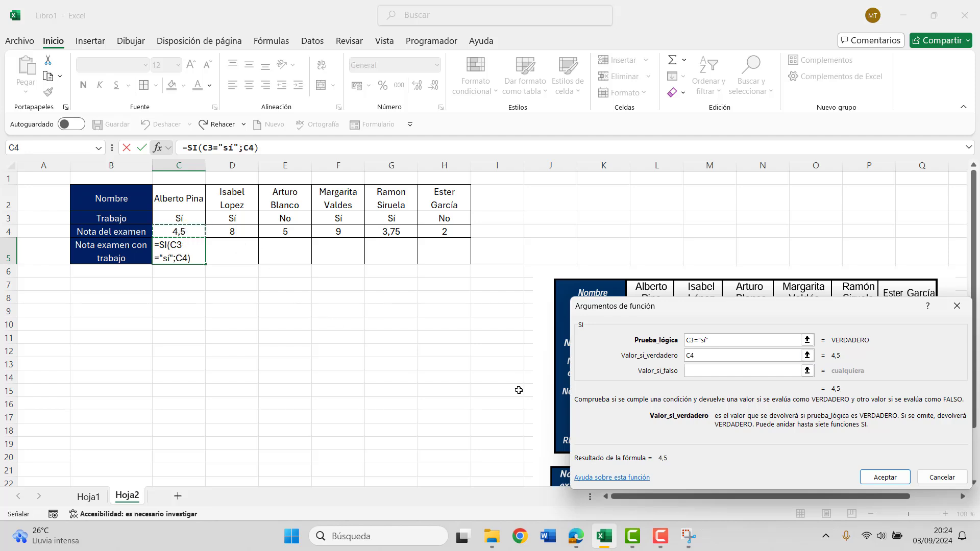
text(+1)
click(717, 371)
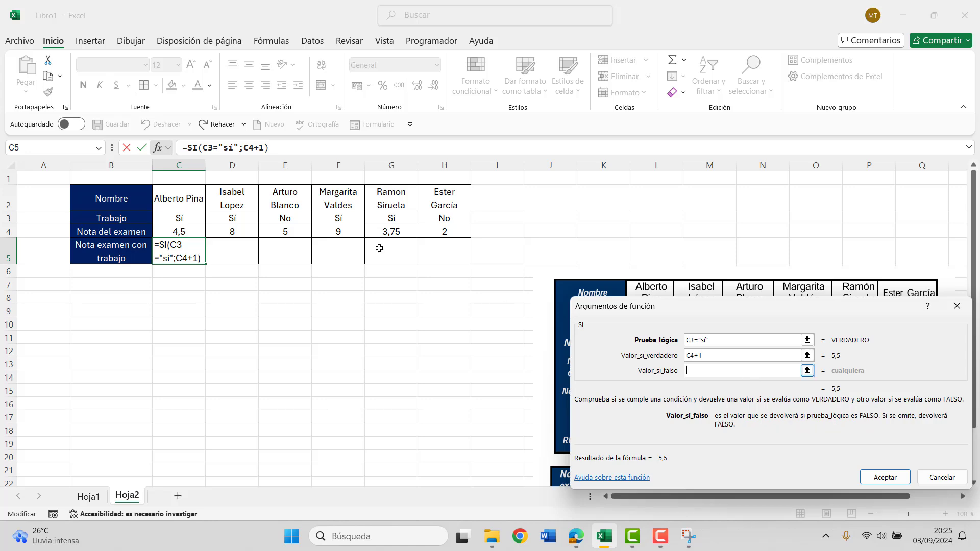
click(192, 233)
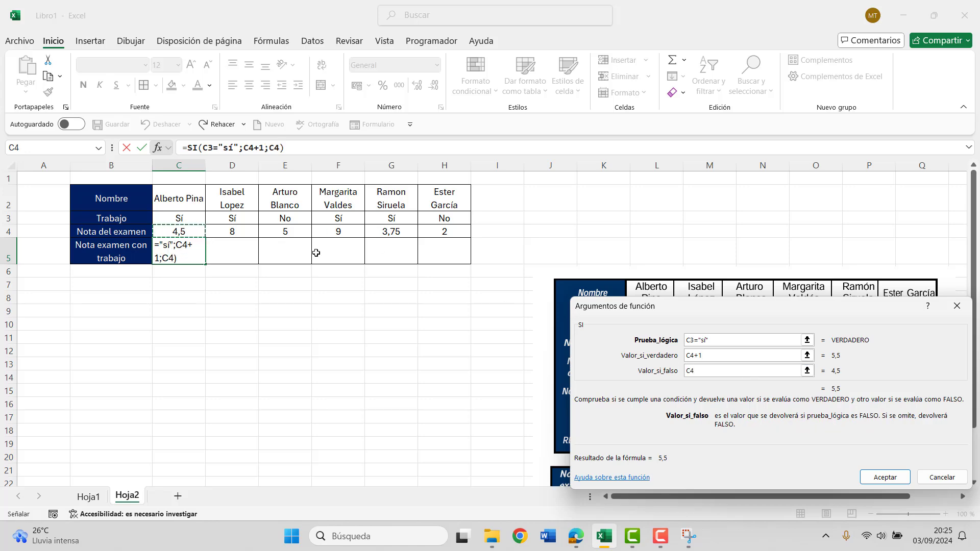
key(Return)
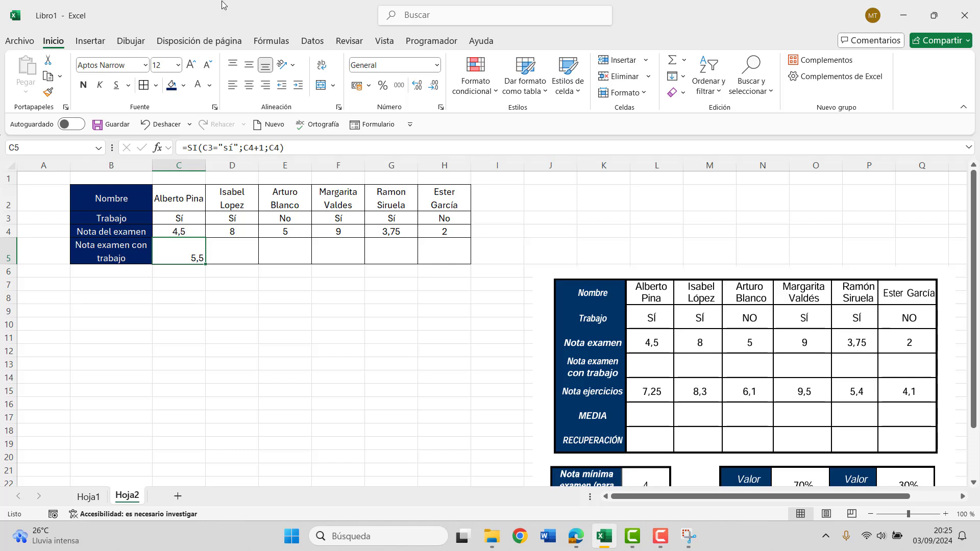
Step: Centre C5's 5,5 result and fill its formula across to H5, giving 9, 5, 10, 4,75 and 2
click(249, 85)
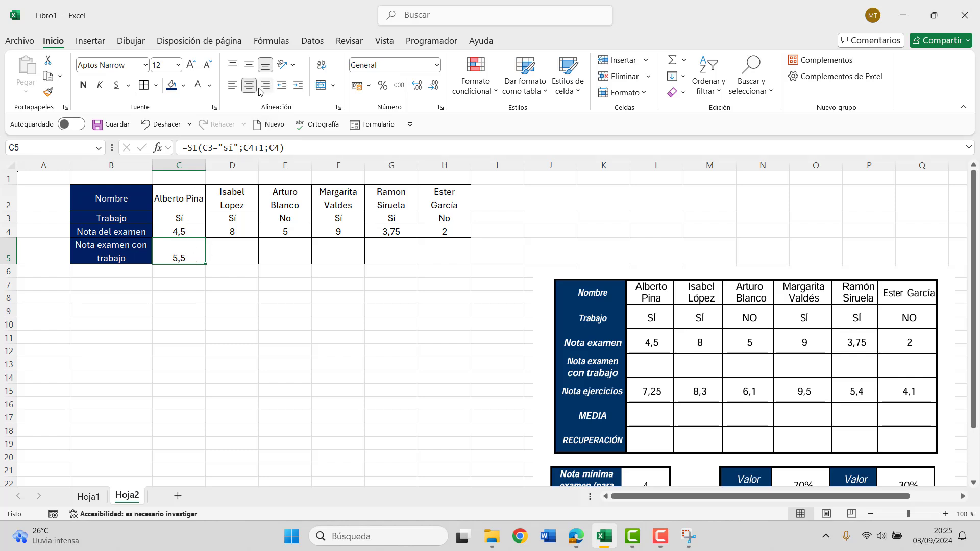
click(249, 65)
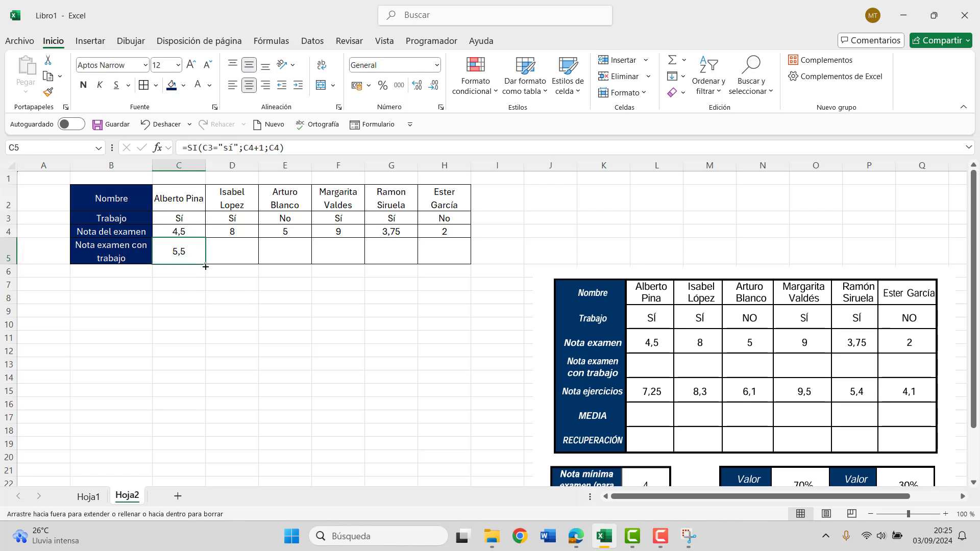
drag(208, 264, 469, 264)
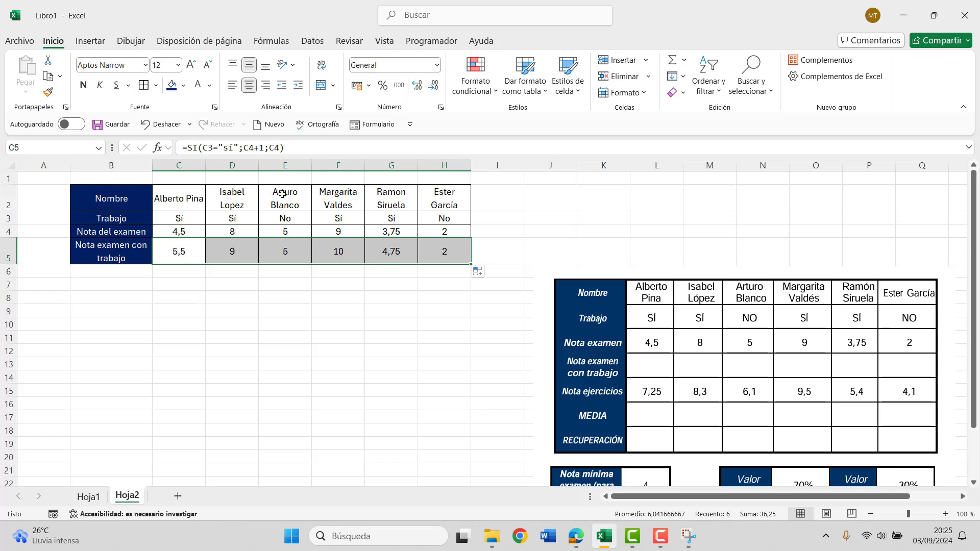
click(289, 244)
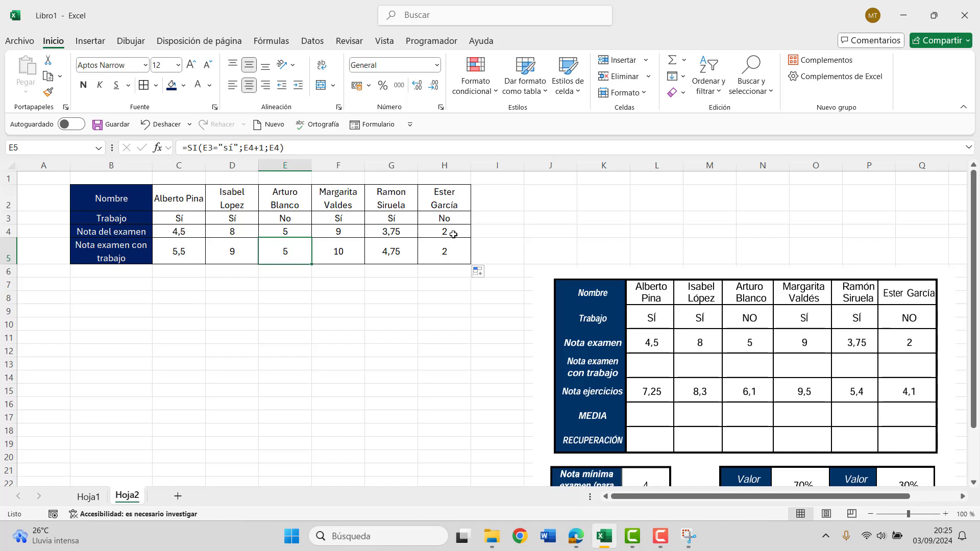
click(306, 273)
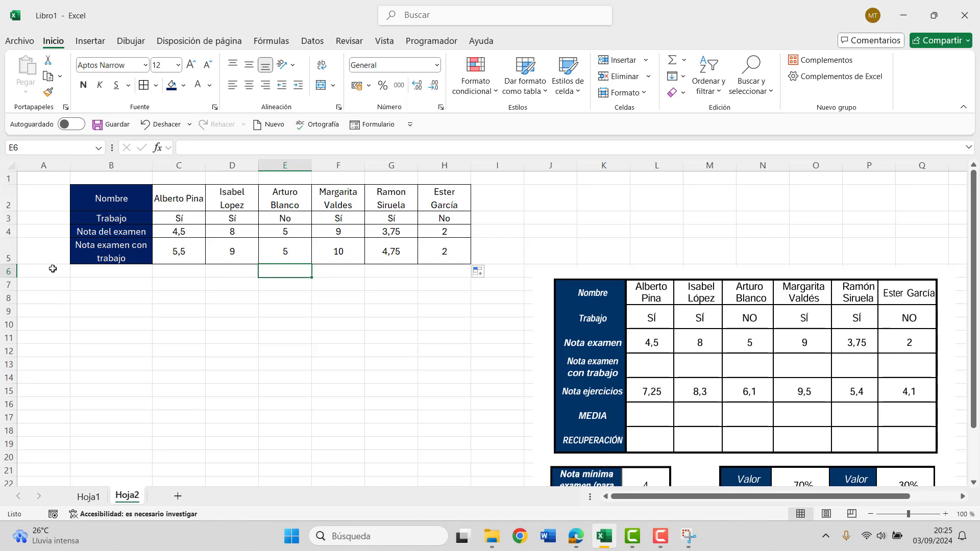
Step: Enter 'Nota ejercicios' in B6 followed by 7,25, 8,3, 6,1, 9,5, 5,4 and 4,1 across C6:H6
click(131, 271)
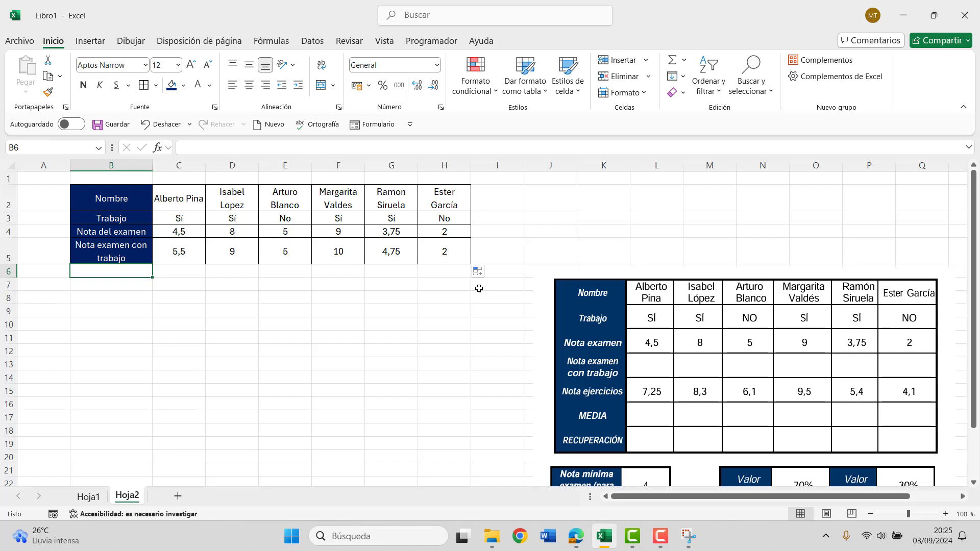
text(Nota)
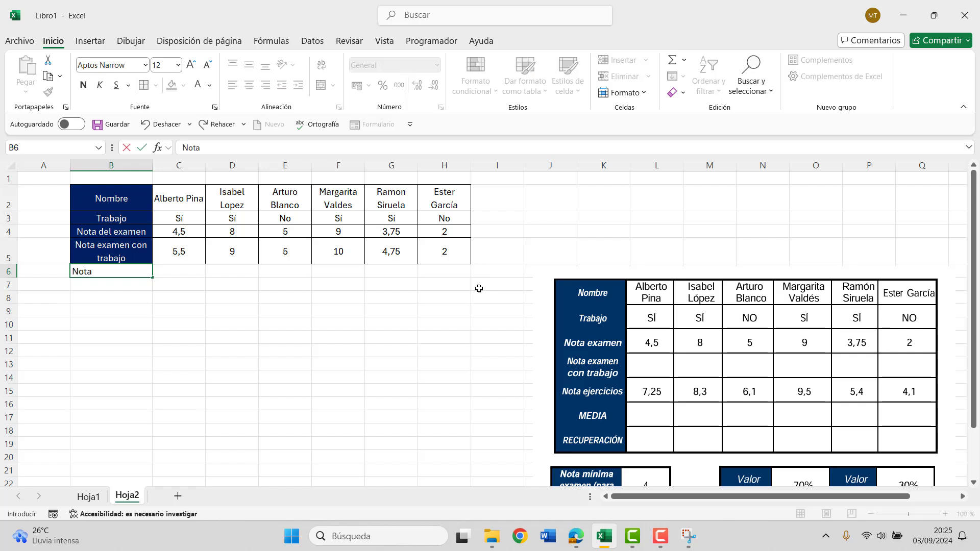
text( ejerc)
text(icios)
key(Tab)
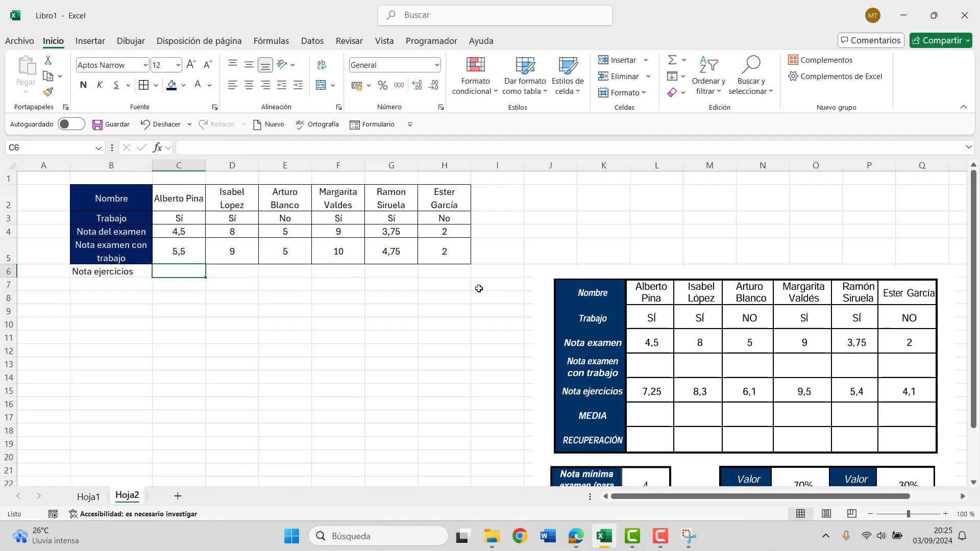
text(7,25)
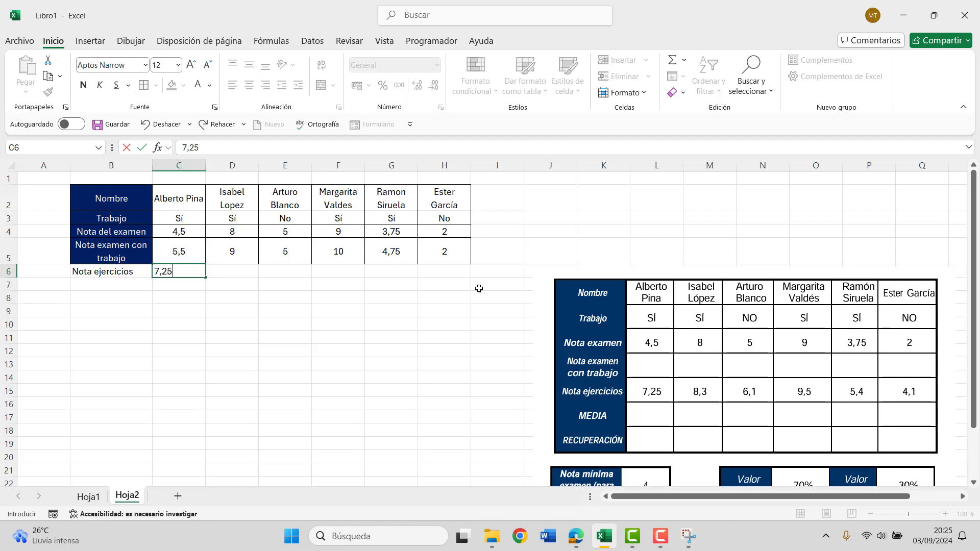
key(Tab)
text(8)
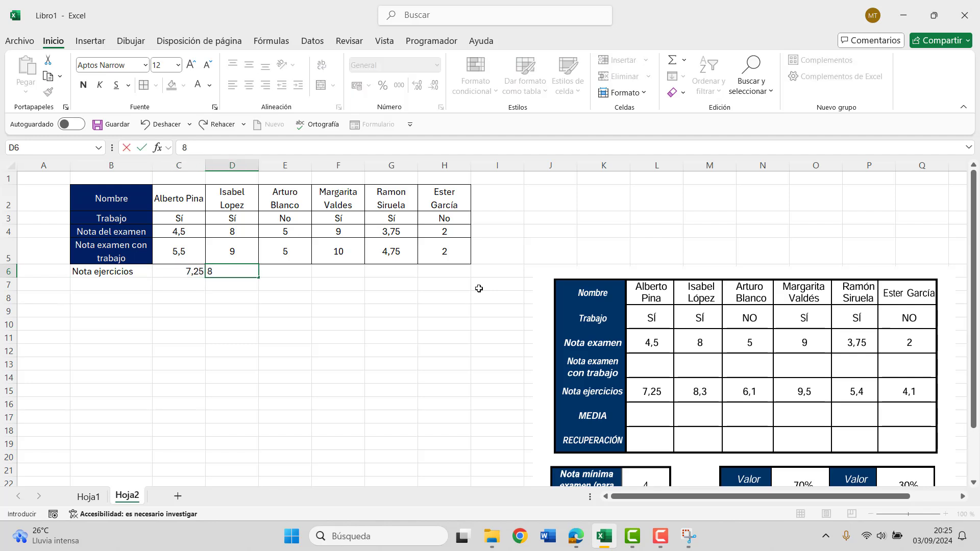
text(,3)
key(Tab)
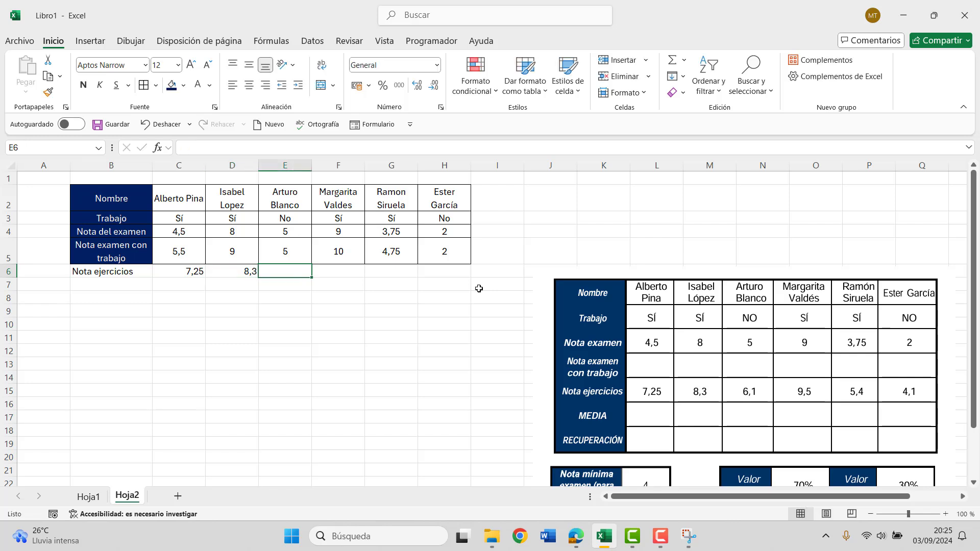
text(6,1)
key(Tab)
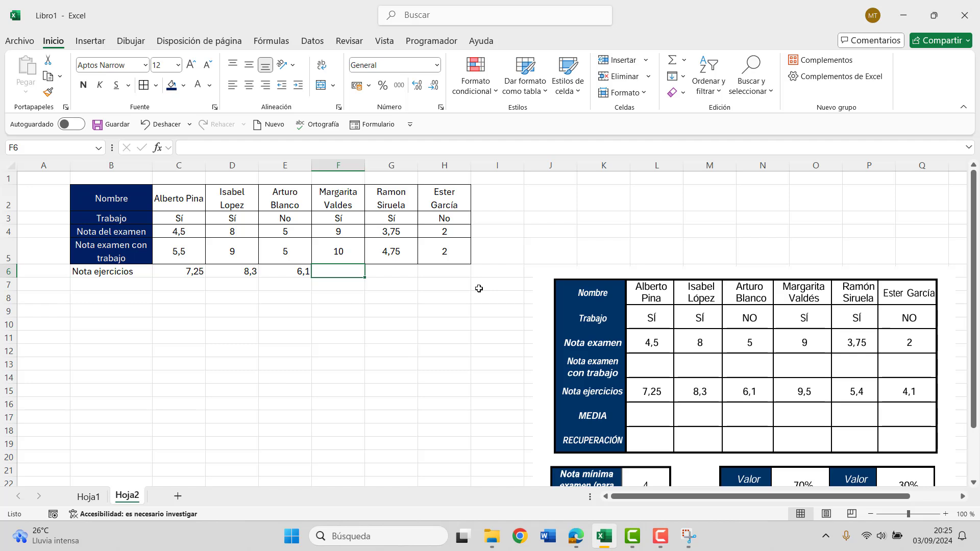
text(9,5)
key(Tab)
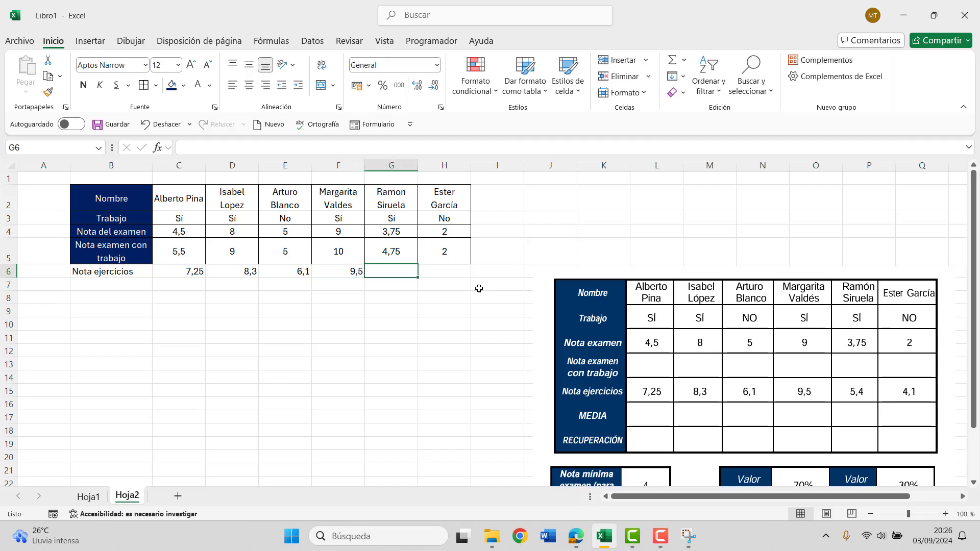
text(5,4)
key(Tab)
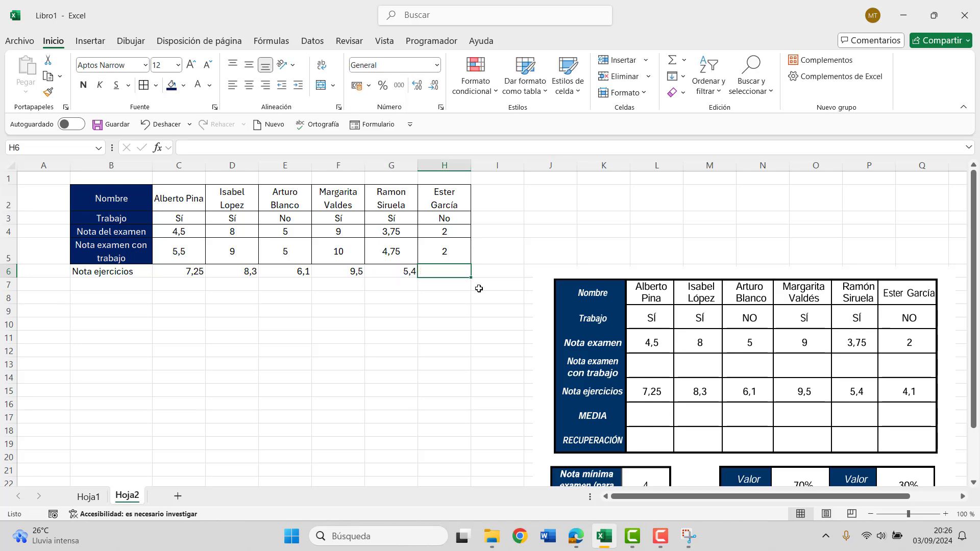
text(4,1)
key(Return)
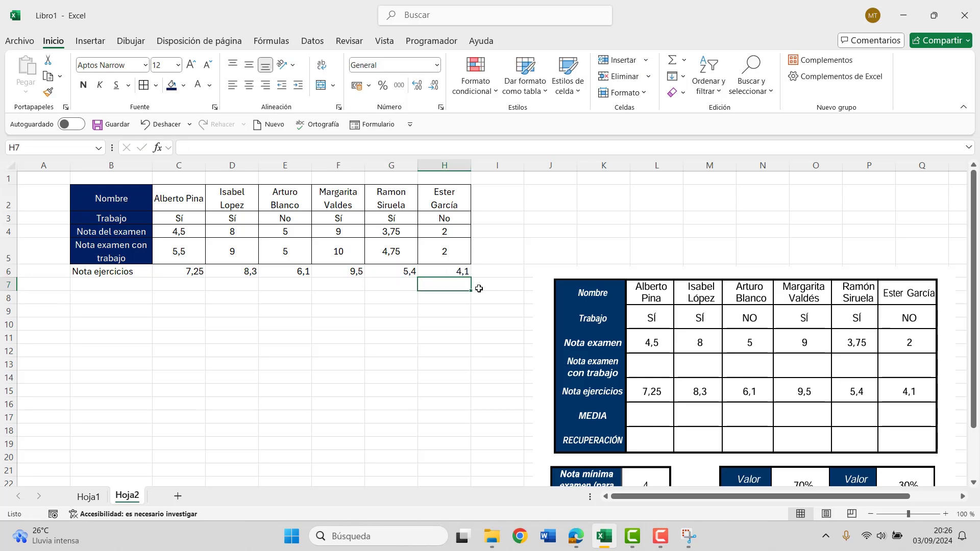
scroll(459, 286, down, 2)
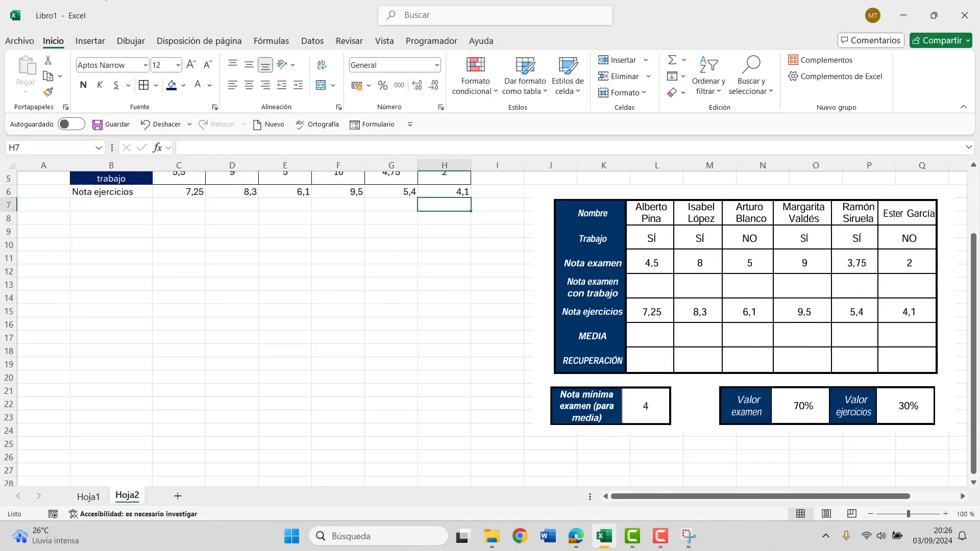
Step: Copy B5's dark-blue label style onto B6 and centre the C6:H6 scores both ways
click(195, 285)
click(117, 181)
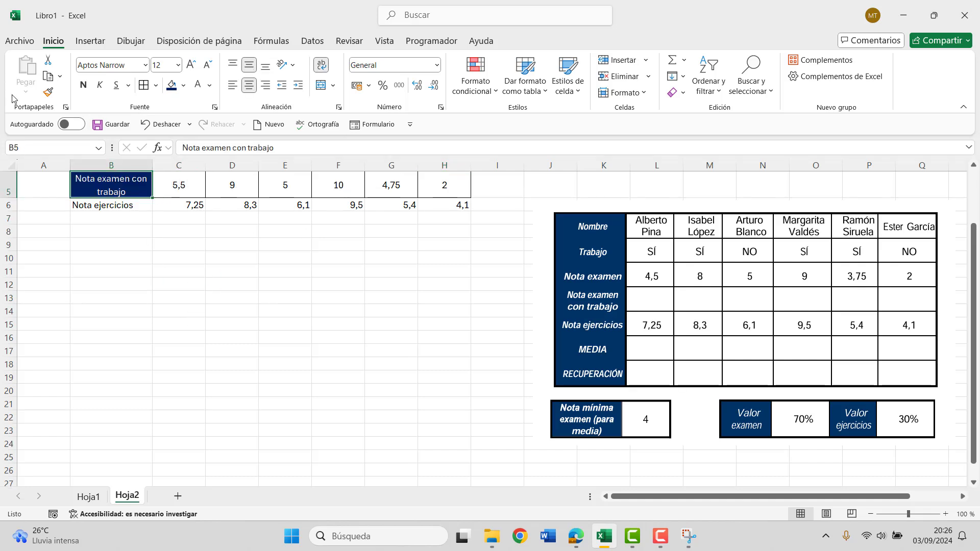
click(48, 92)
click(86, 204)
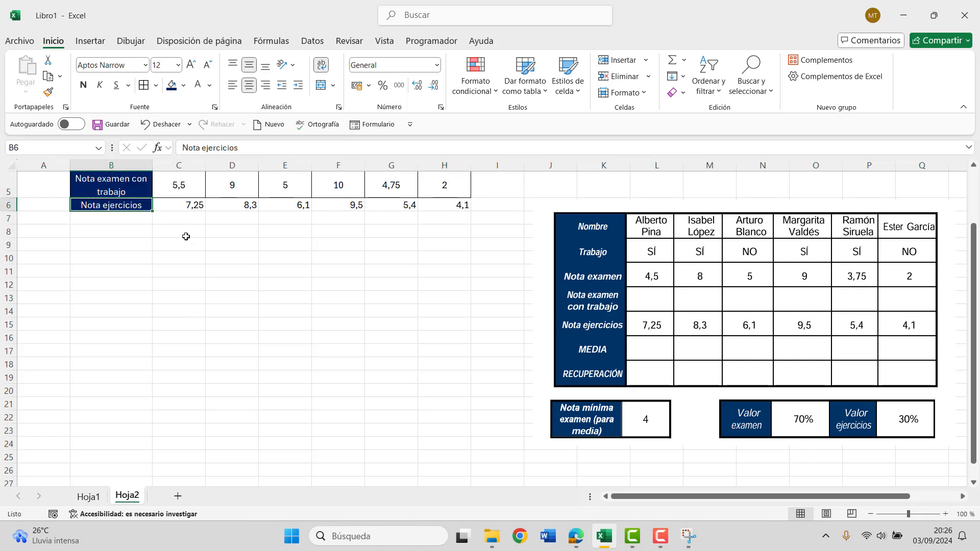
mouse_move(184, 206)
mouse_down()
mouse_move(492, 207)
mouse_move(467, 206)
mouse_up()
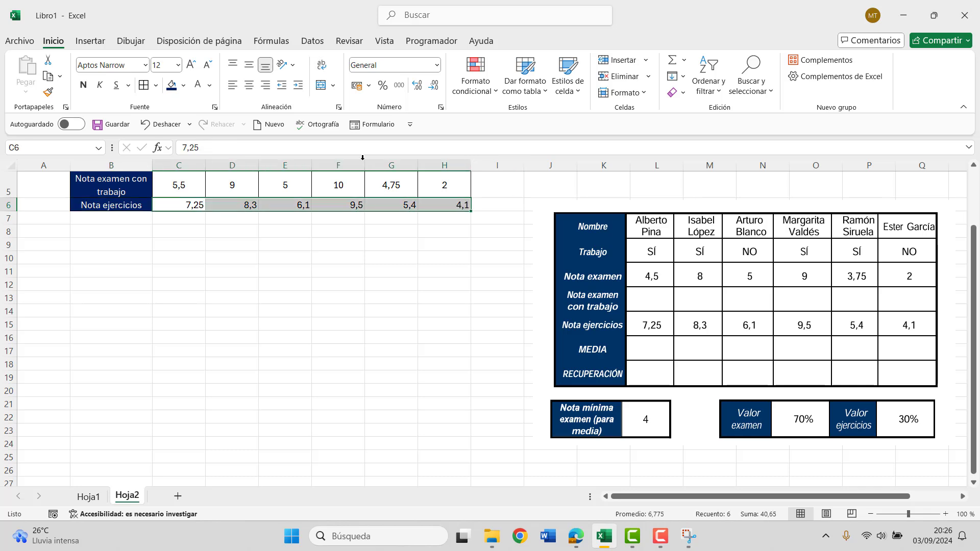
click(249, 66)
click(249, 84)
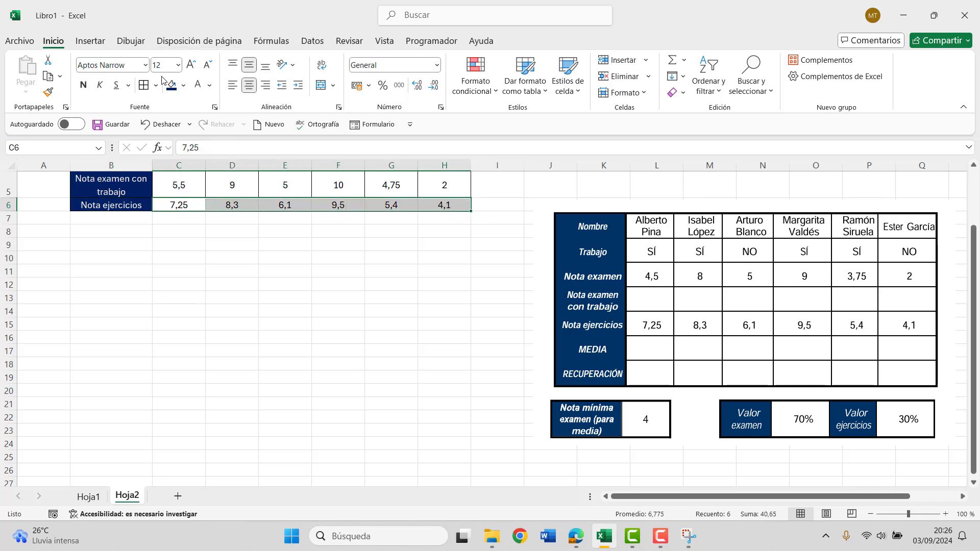
Step: Increase the height of table rows 2 to 6 to 36 points
scroll(322, 345, up, 2)
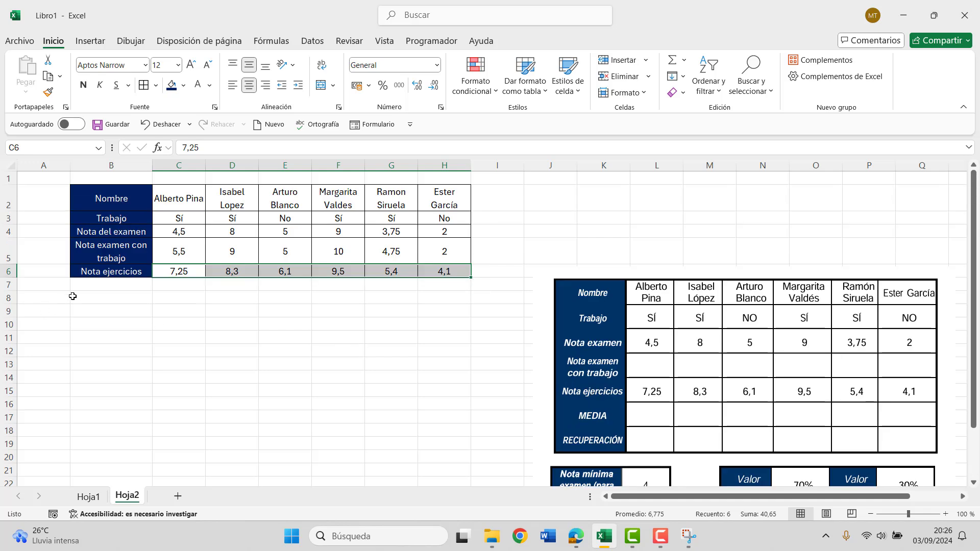
click(109, 284)
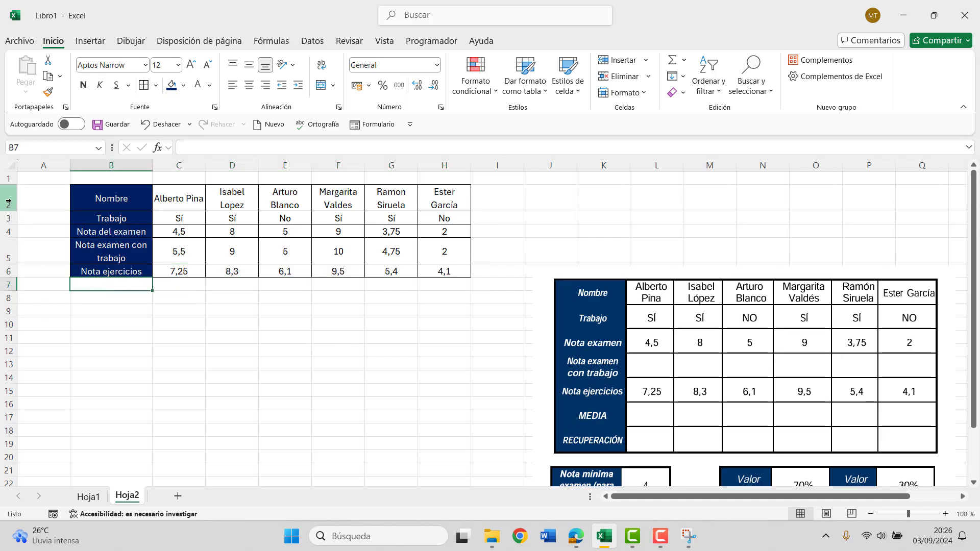
drag(8, 204, 5, 276)
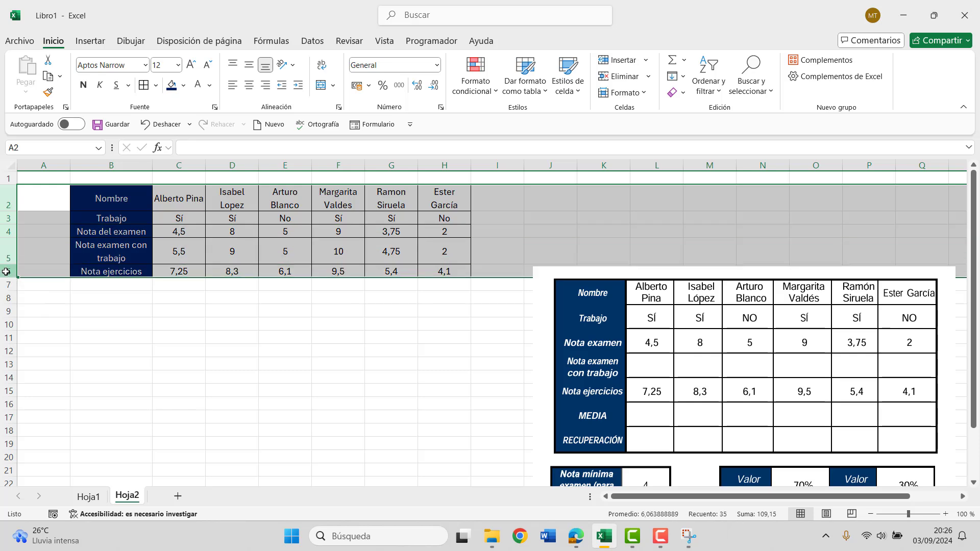
mouse_move(8, 238)
mouse_down()
mouse_move(9, 249)
mouse_move(7, 236)
mouse_up()
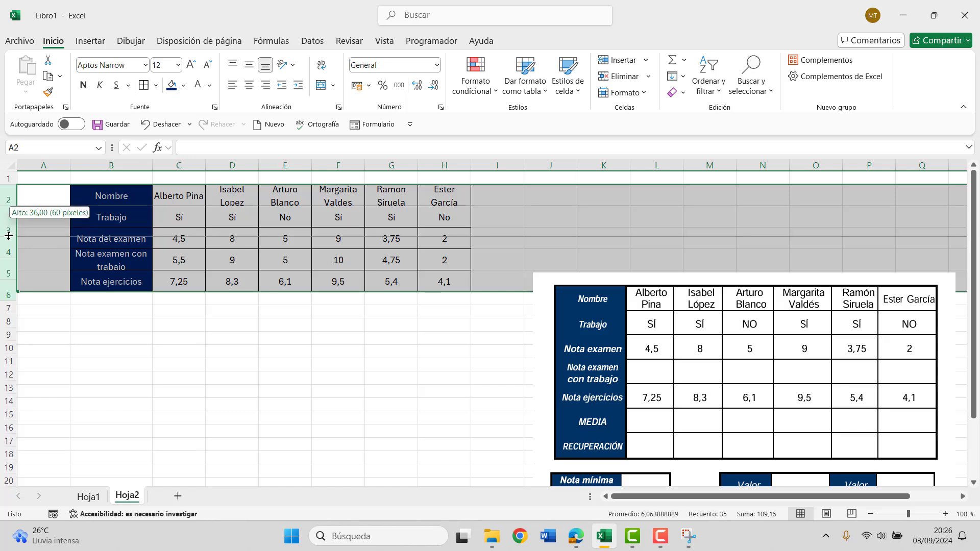
click(179, 358)
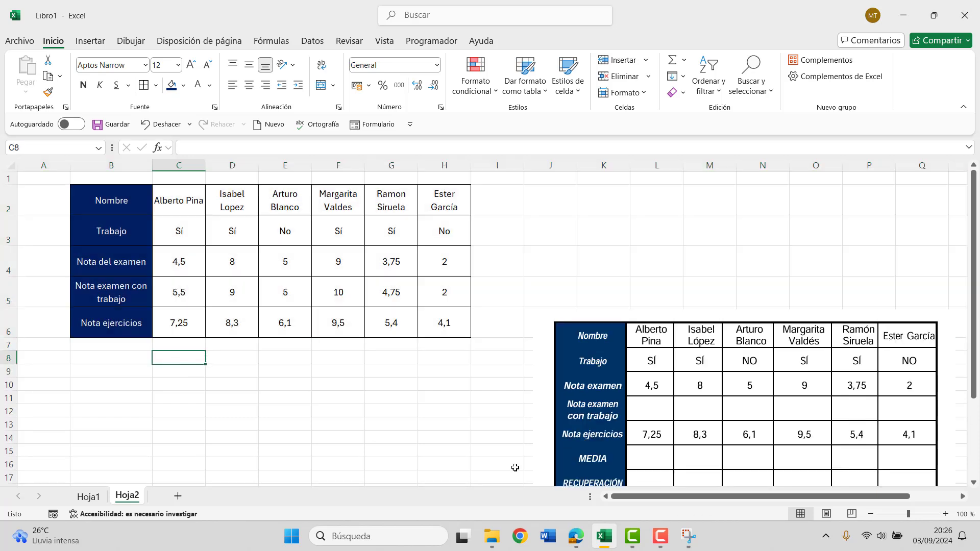
Step: Enter MEDIA in B7 and give it B6's dark-blue label style with Format Painter
click(90, 350)
text(ME)
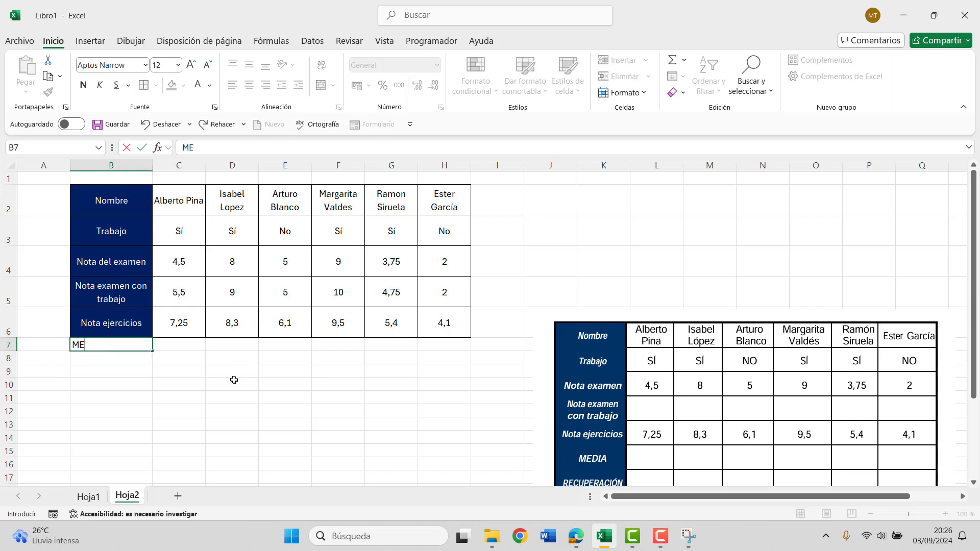
text(DIA)
click(234, 380)
click(136, 322)
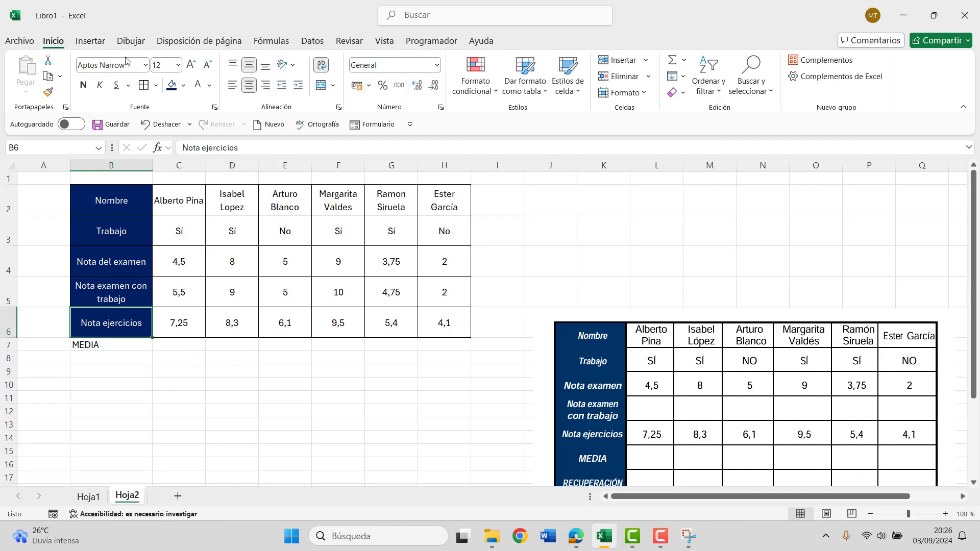
click(48, 92)
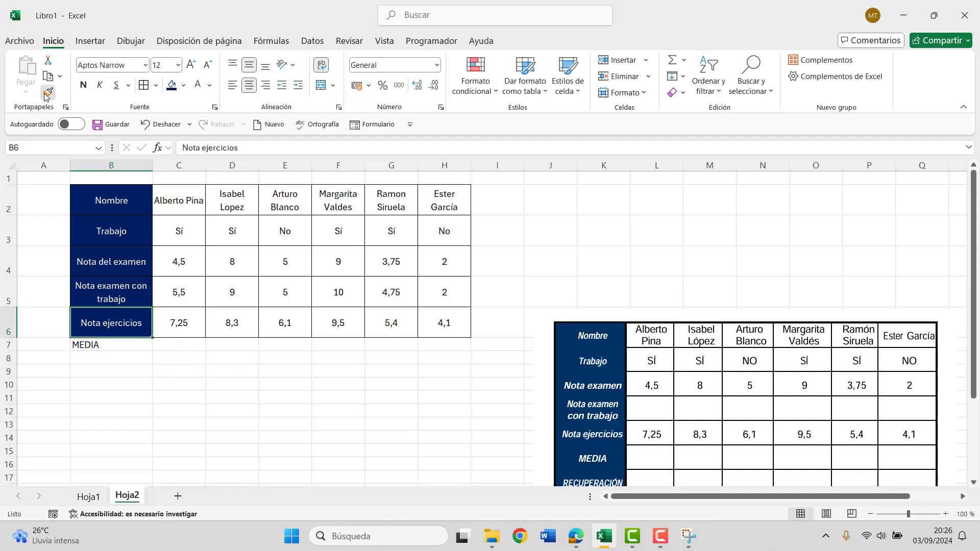
click(105, 346)
drag(194, 345, 448, 345)
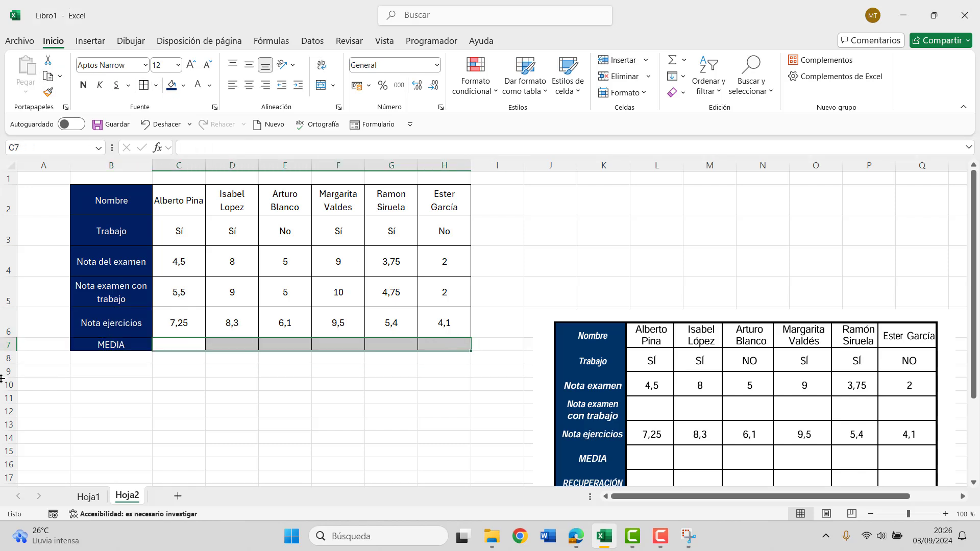
Step: Make row 7 taller and move the exercise picture up beside the table
drag(7, 351, 7, 367)
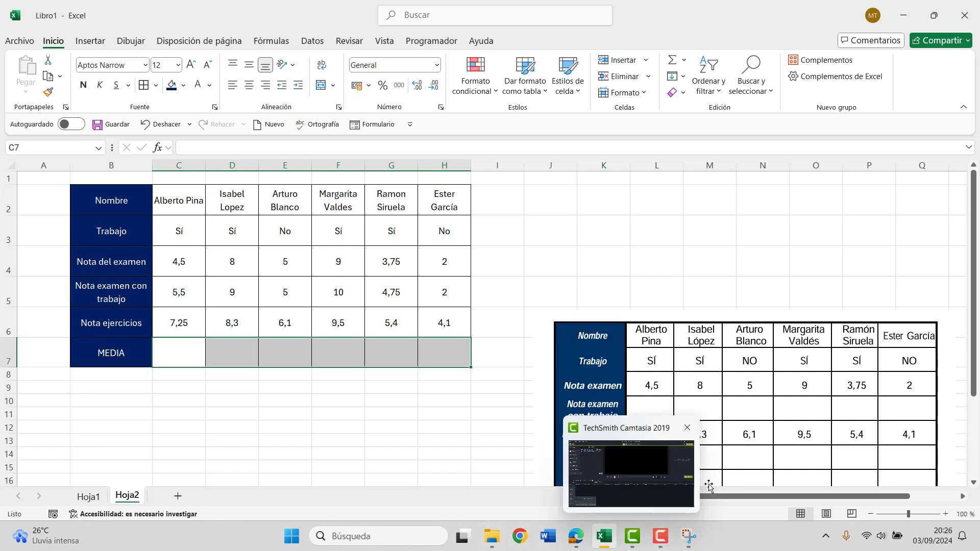
drag(766, 329, 787, 190)
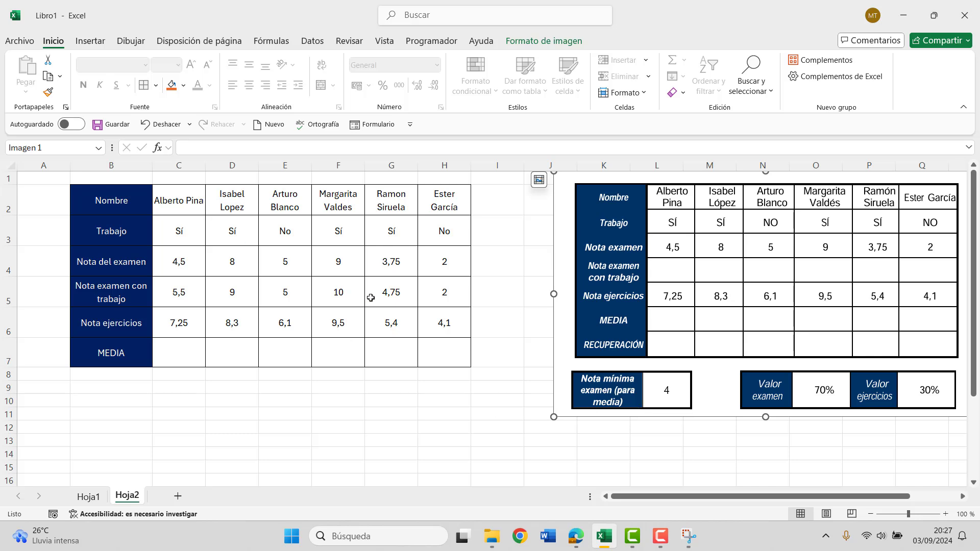
drag(391, 261, 429, 262)
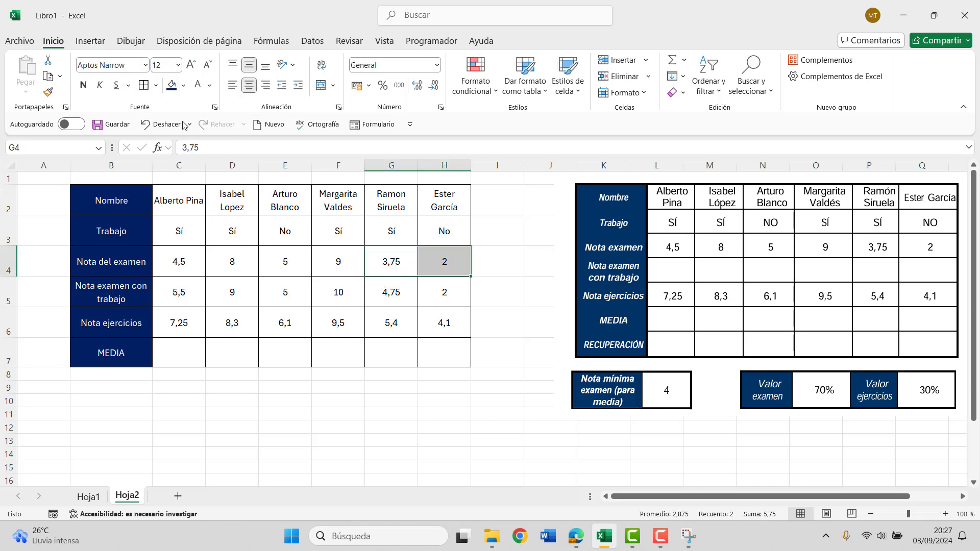
Step: Apply red from the Font Color dropdown to the 3,75 and 2 grades in G4:H4
click(210, 85)
click(201, 226)
Step: Insert the SI function into C7 with the logical test C4<4
click(176, 351)
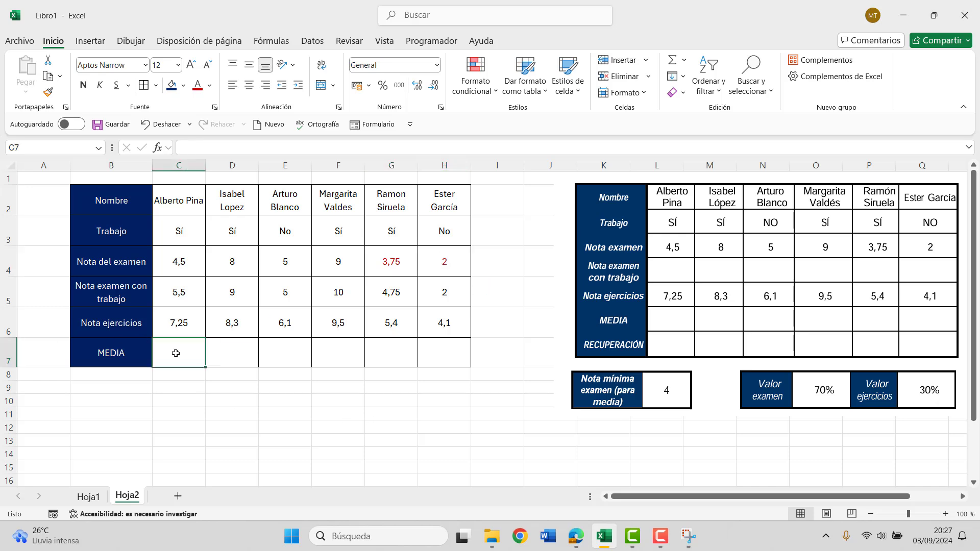
click(157, 147)
scroll(670, 416, down, 2)
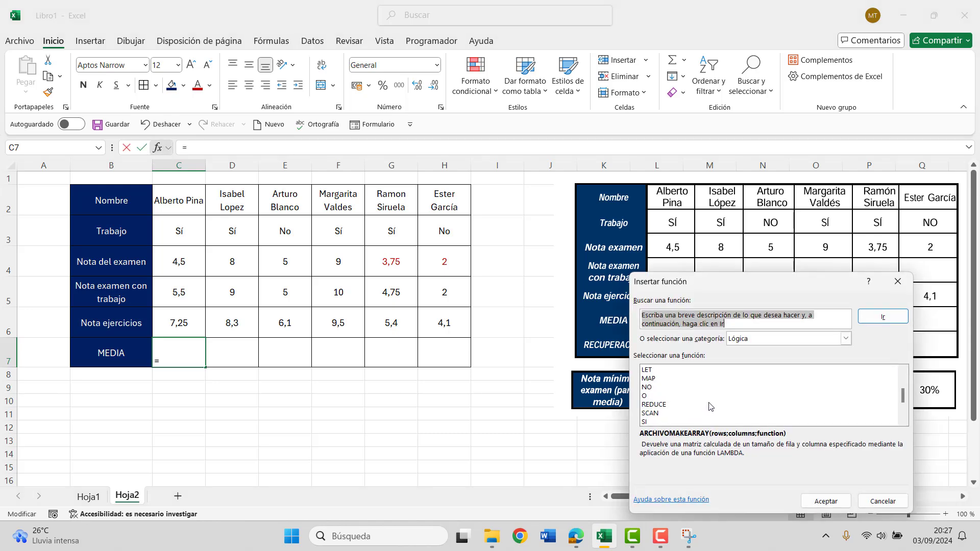
scroll(679, 411, down, 1)
click(648, 396)
double_click(649, 396)
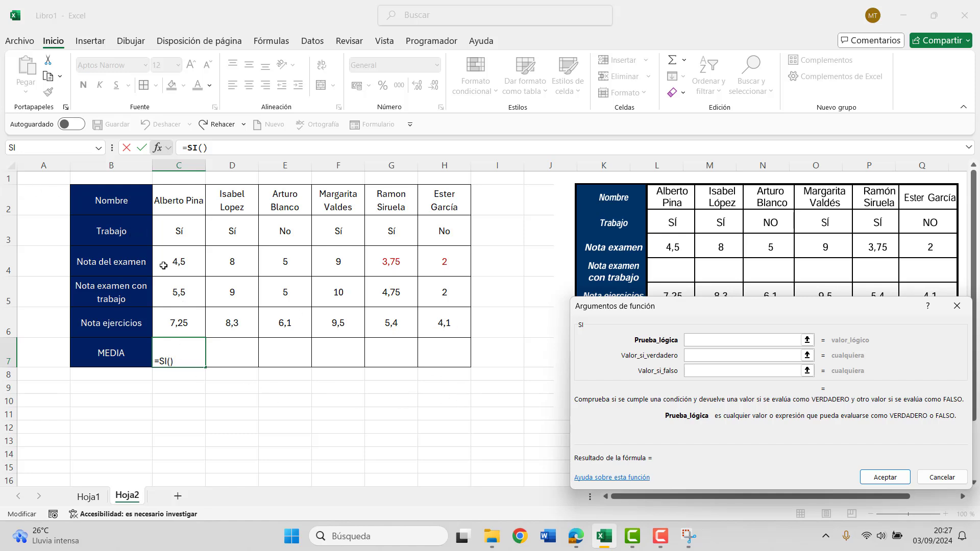
click(193, 263)
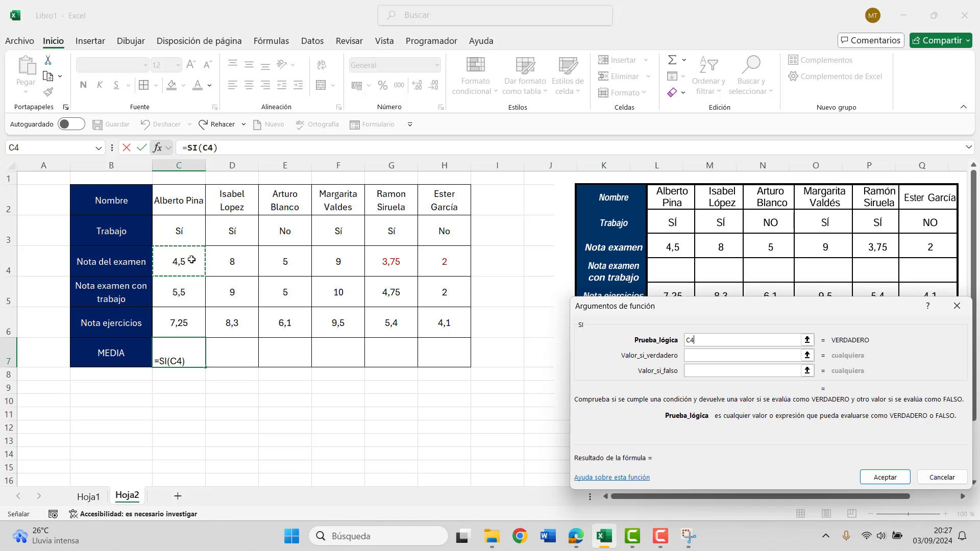
scroll(168, 267, down, 1)
text(>)
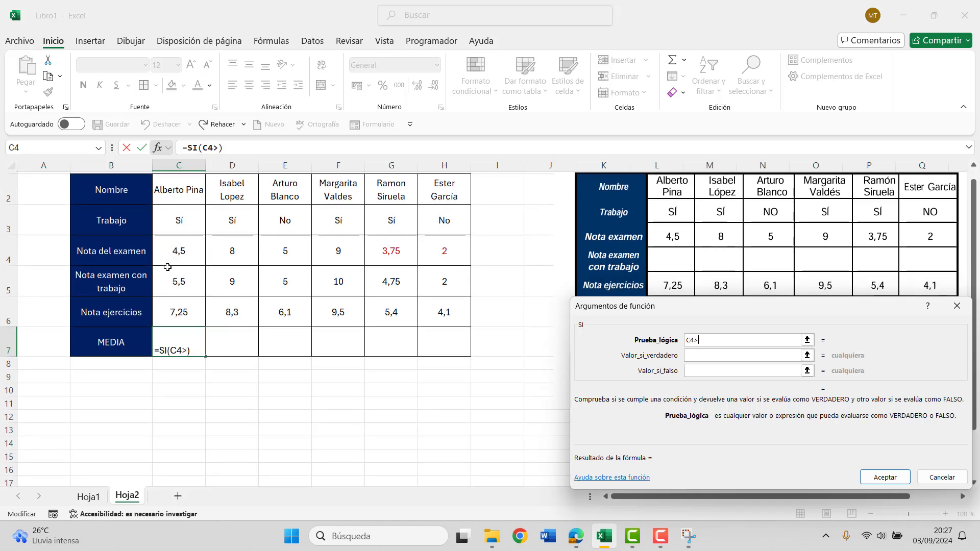
key(BackSpace)
text(<)
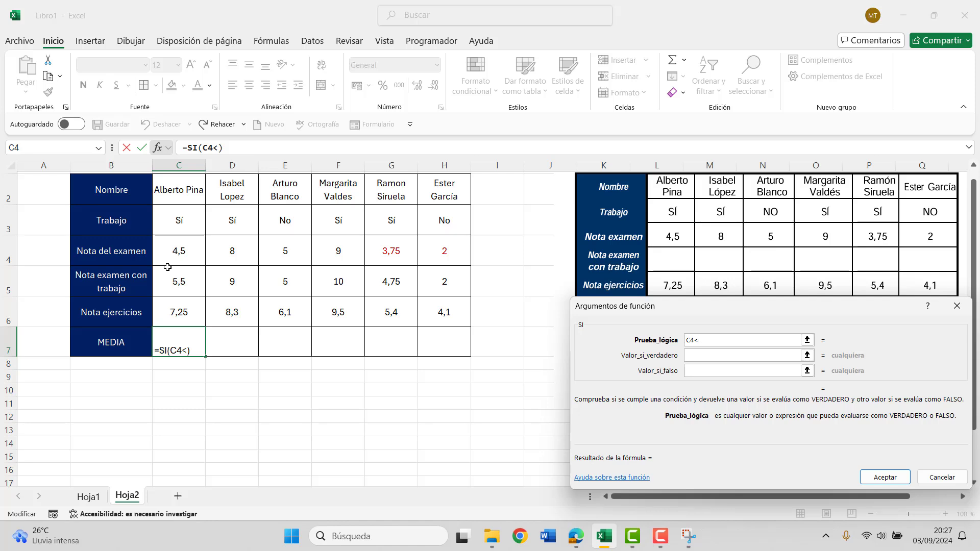
text(4)
Step: Set the true value to +C4 and begin the false value with +C5
click(722, 357)
text(+)
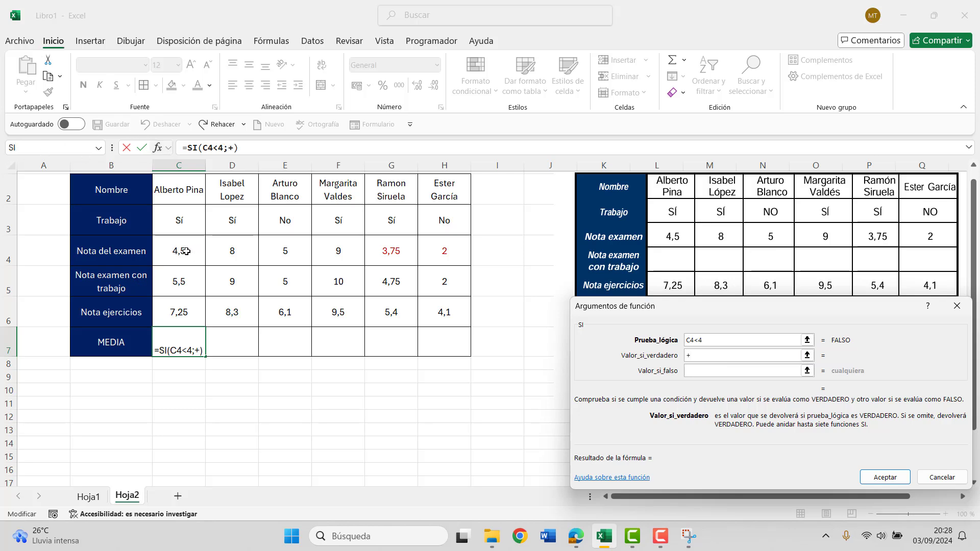
click(187, 251)
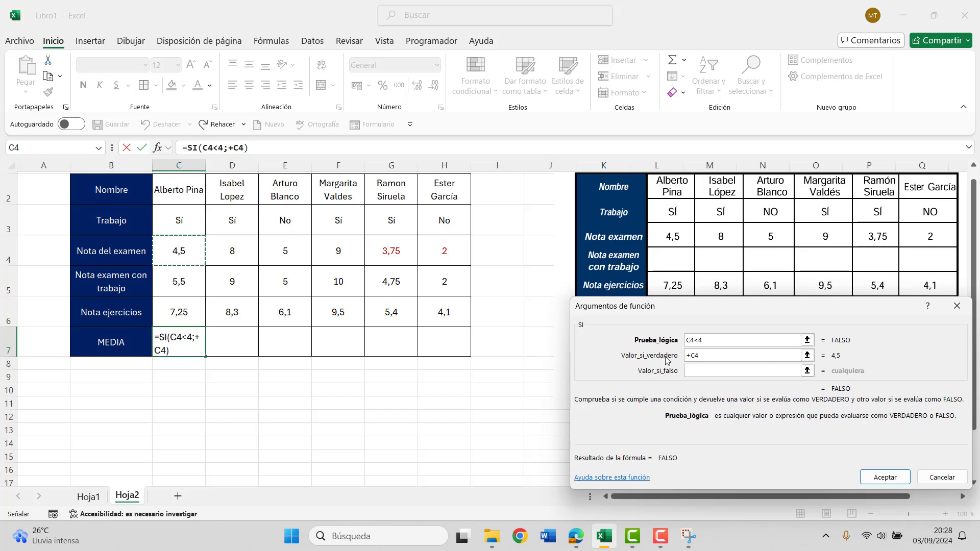
click(716, 372)
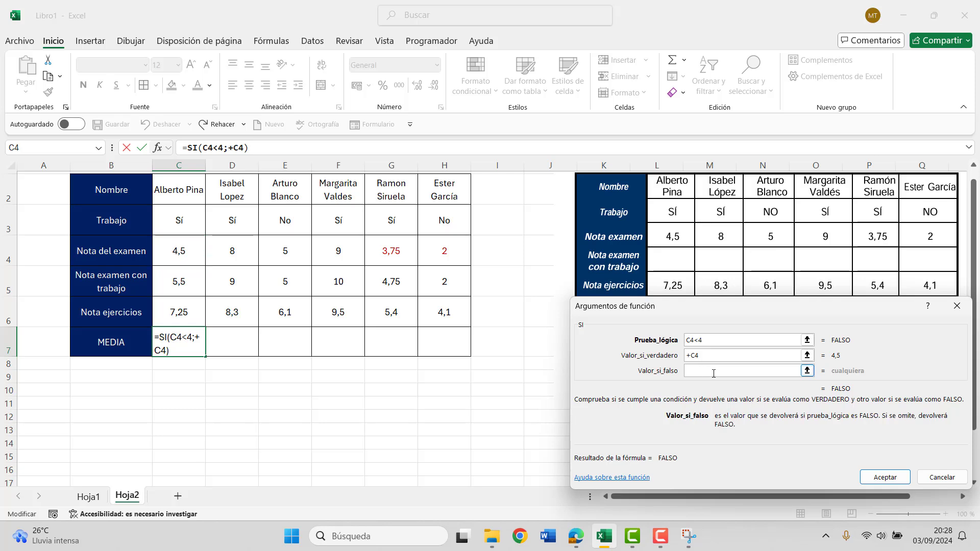
text(+)
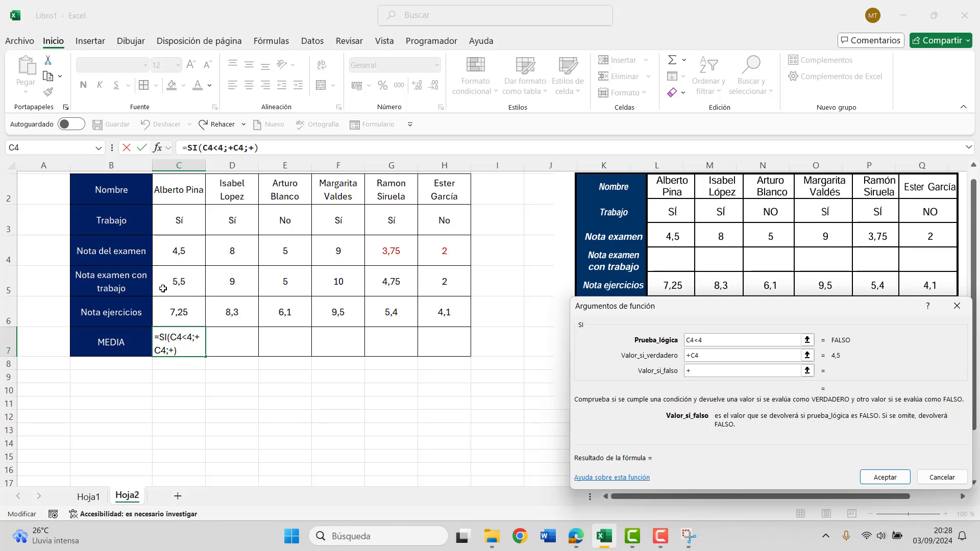
click(177, 284)
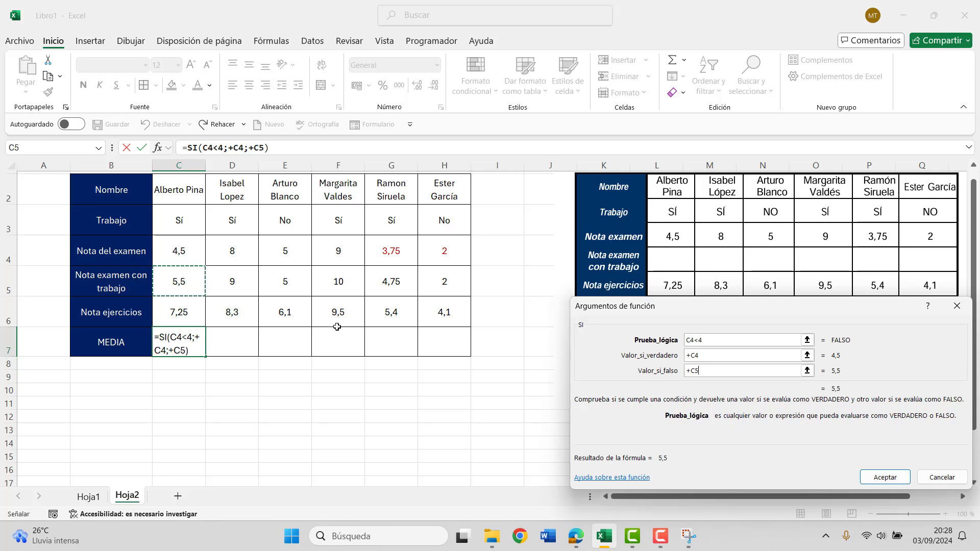
Step: Finish the false value as +(C5*70%)+(C6*30%), correcting the parentheses, and accept to show 6,025
text(*)
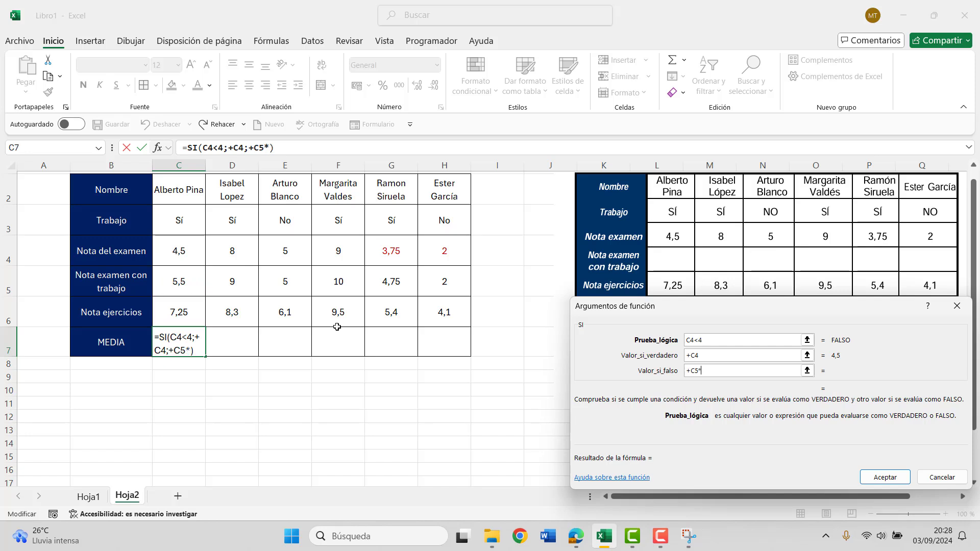
text(7')
key(BackSpace)
text(0)
text(%+)
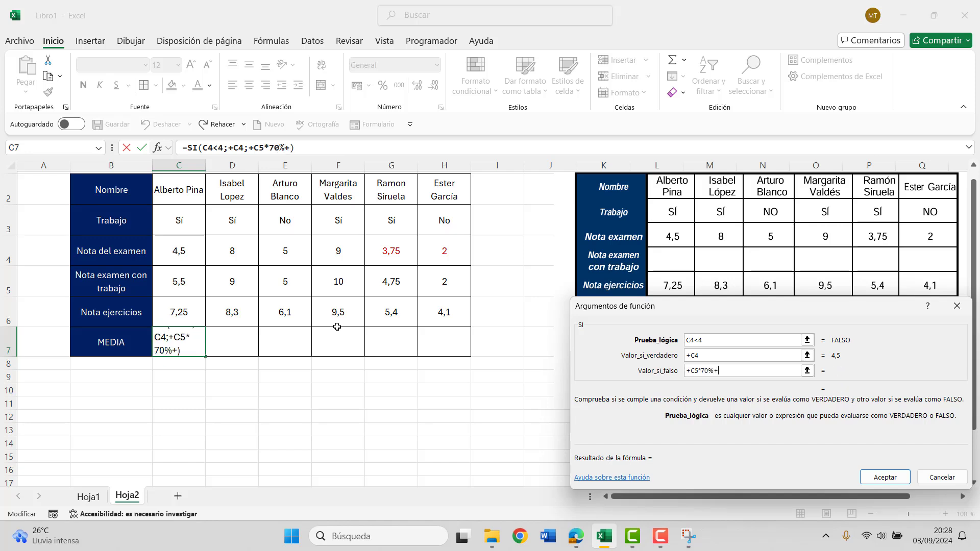
click(178, 308)
text(*)
text(30)
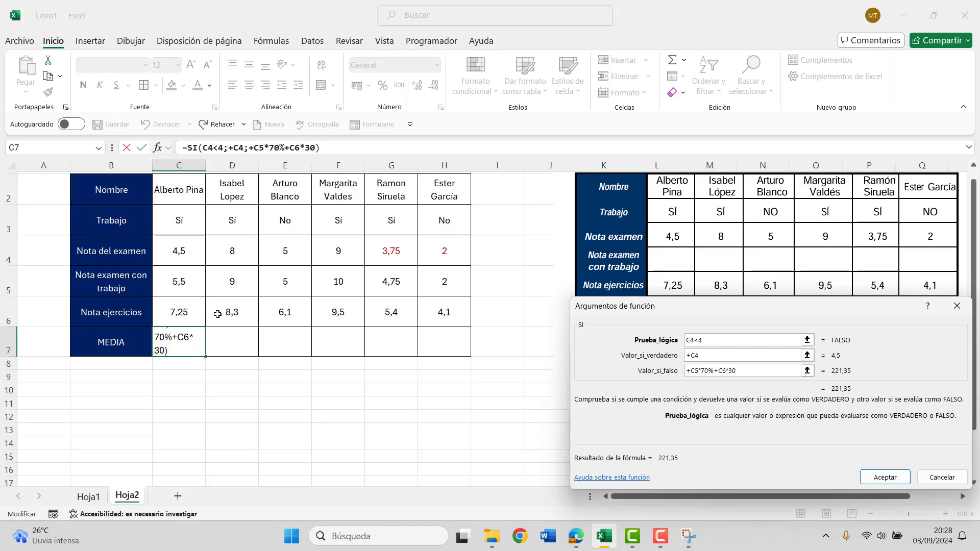
text(%)
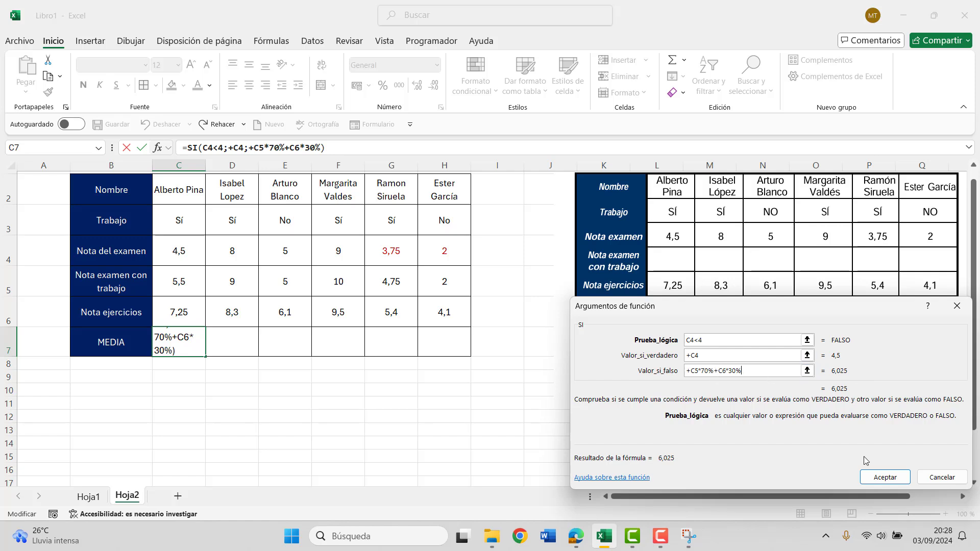
text())
text())
key(Left)
key(Left)
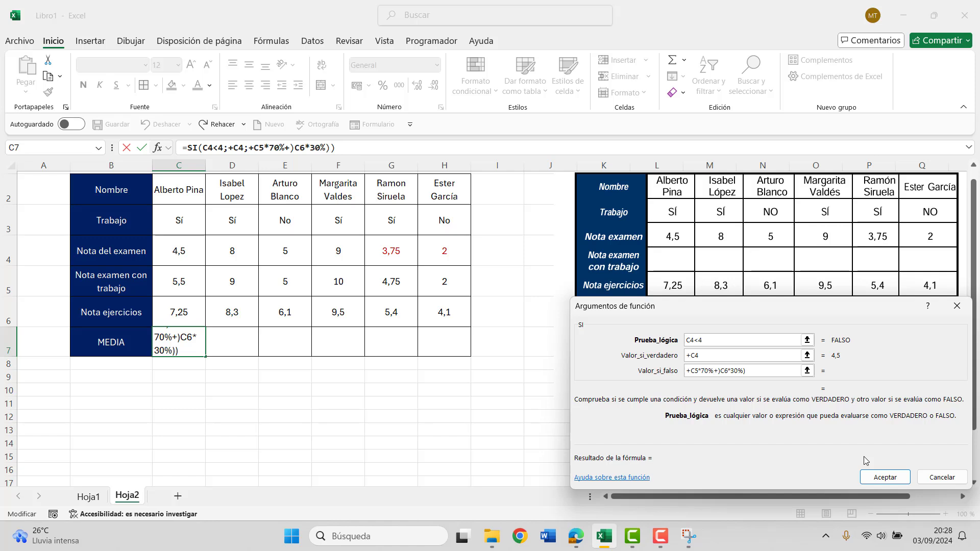
text(()
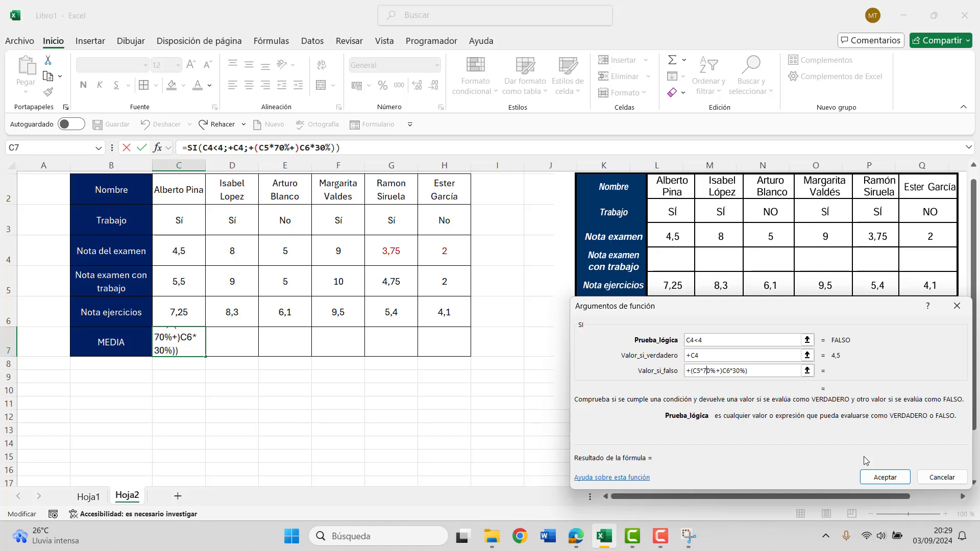
text())
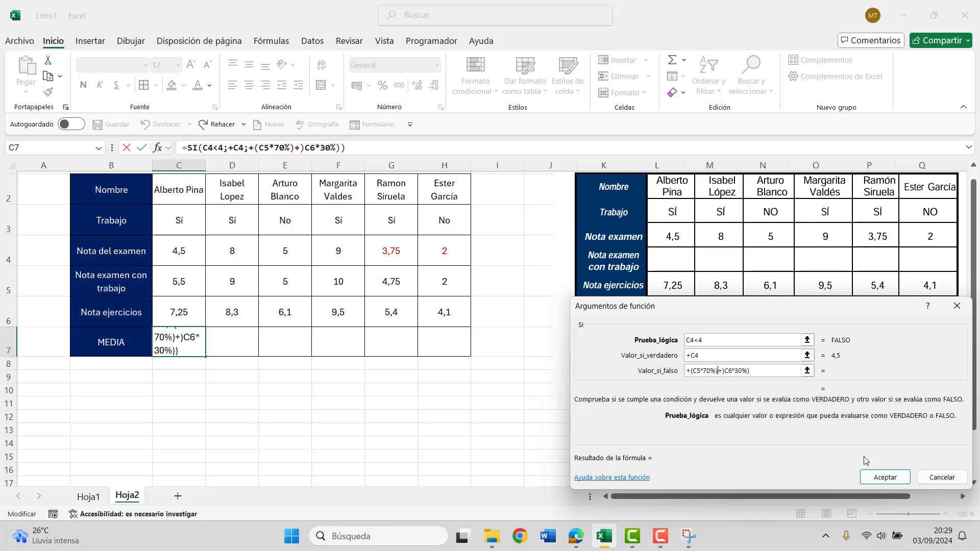
click(779, 374)
key(Left)
key(Left)
key(Left)
text(()
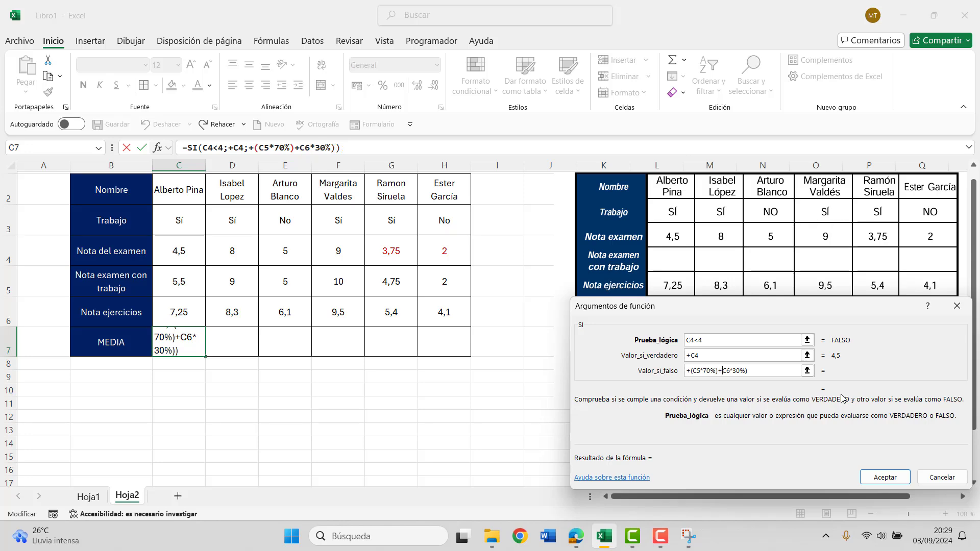
click(885, 477)
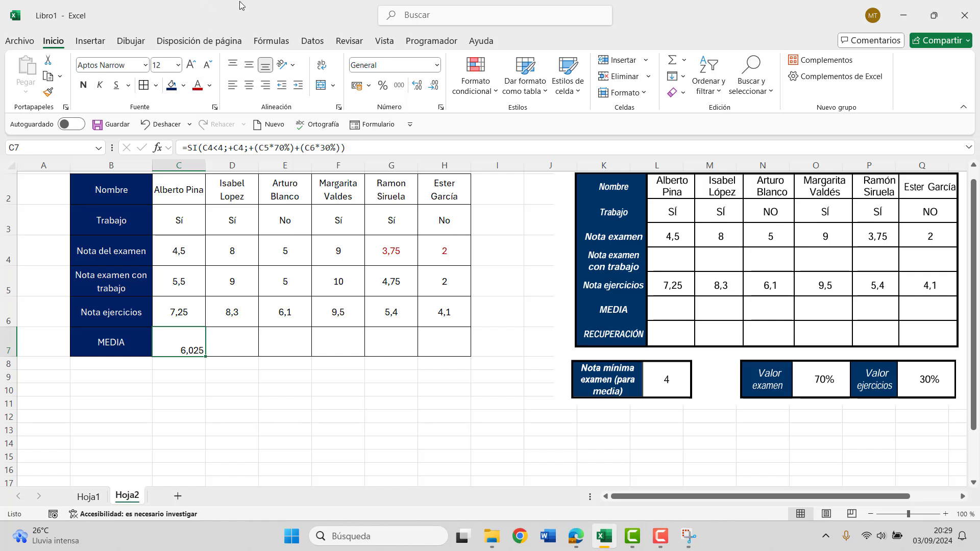
Step: Middle-align C7 and fill its average formula to H7, giving 8,79, 5,33, 9,85, 3,75 and 2
click(253, 66)
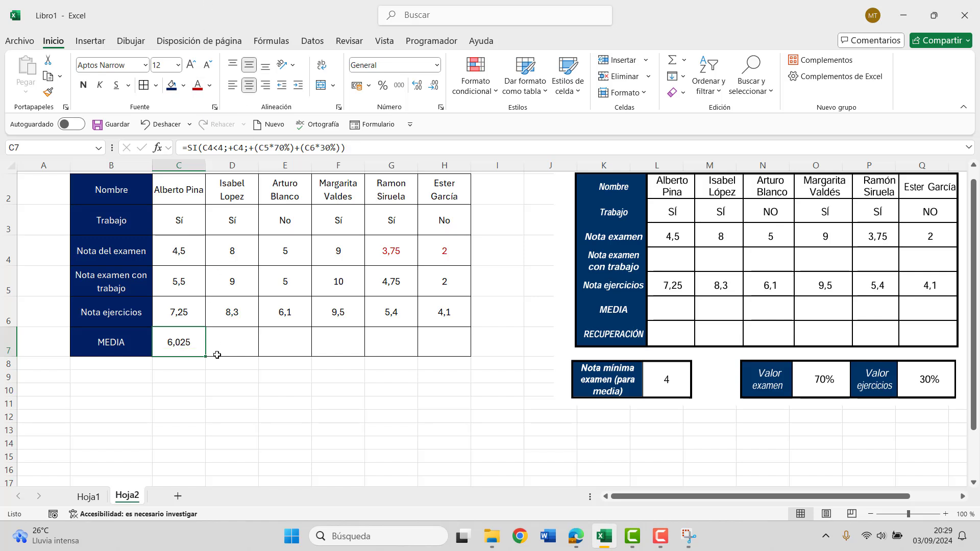
drag(207, 356, 470, 356)
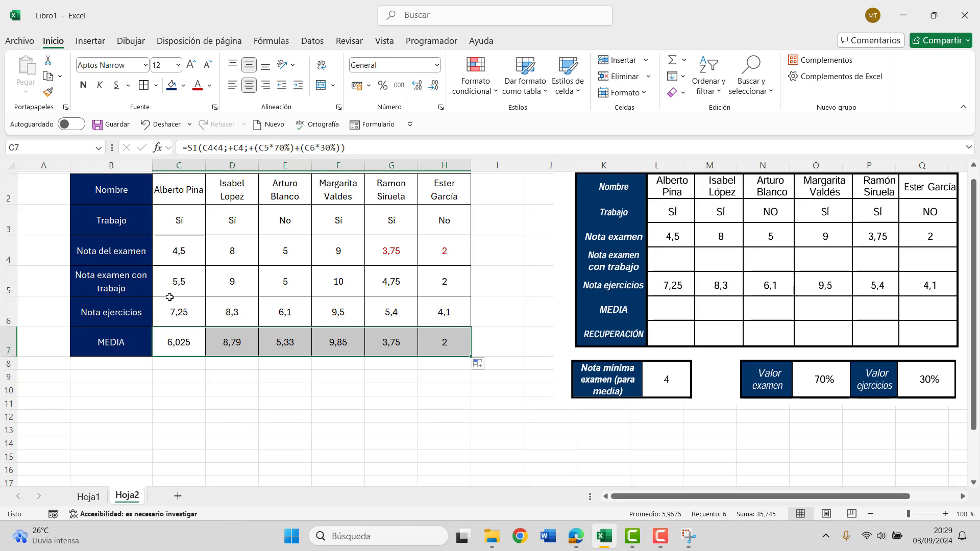
Step: Enter RECUPERACION in B8 and copy the navy MEDIA label format onto it
click(108, 363)
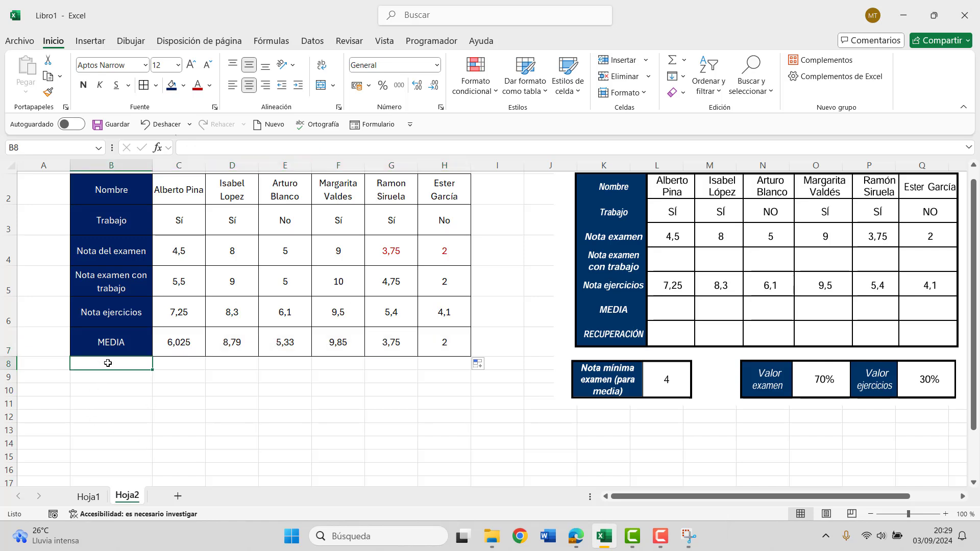
text(R)
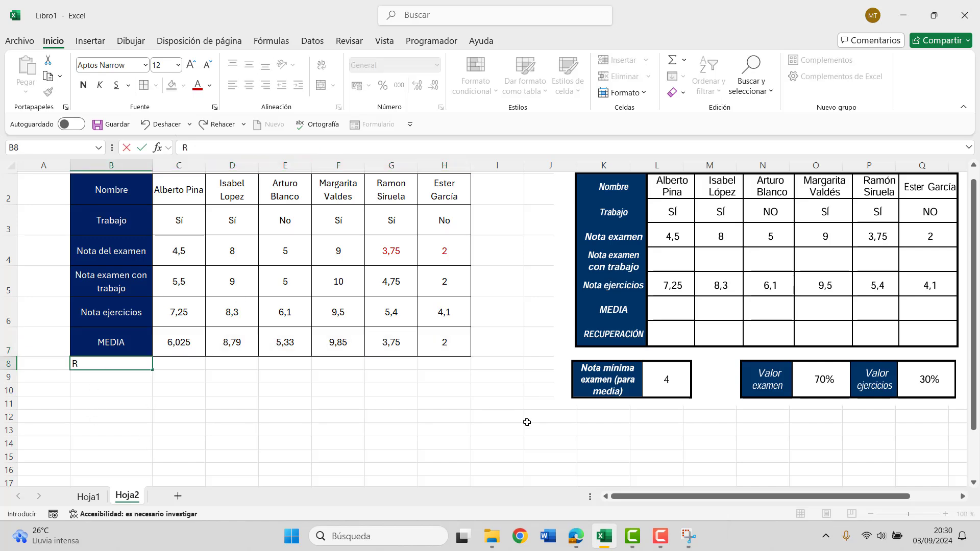
text(ECUPER)
text(AC)
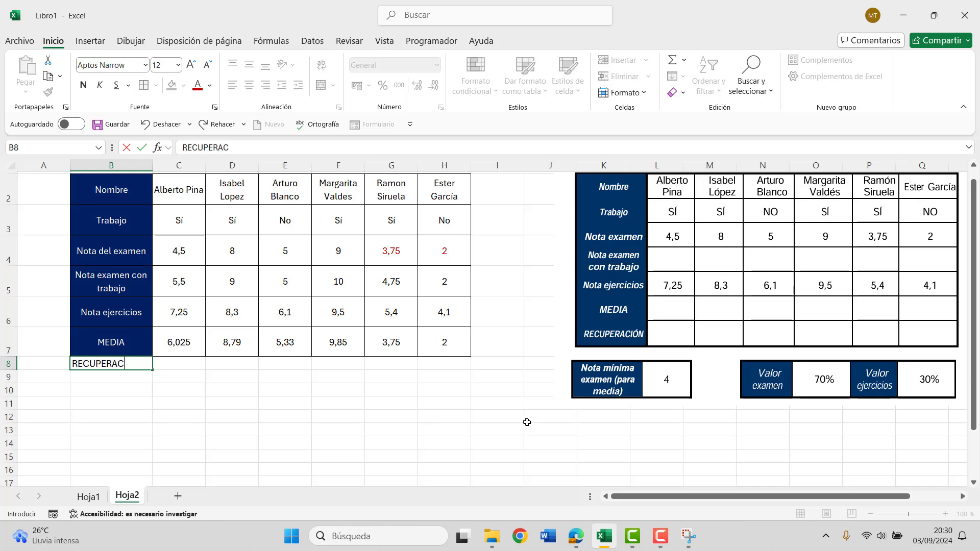
text(ION)
key(Return)
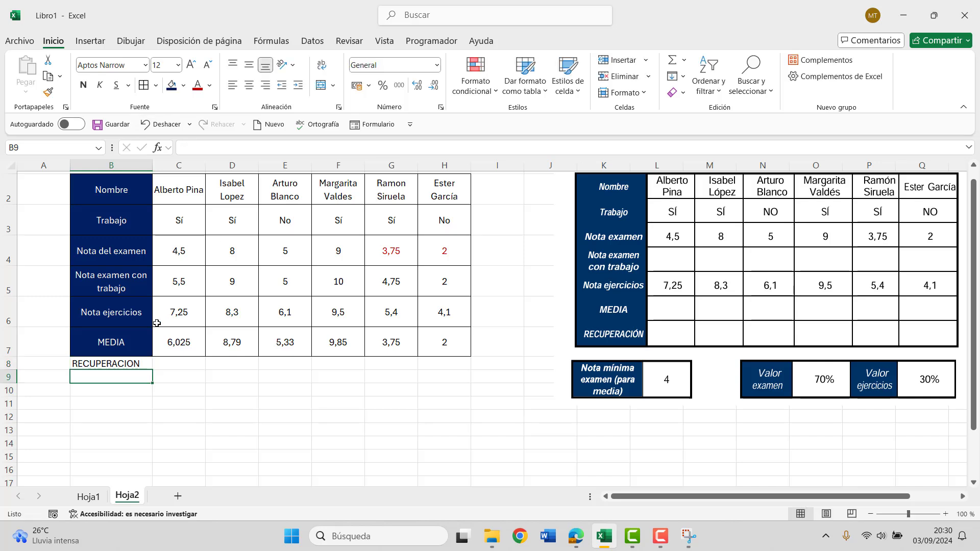
click(129, 336)
click(48, 92)
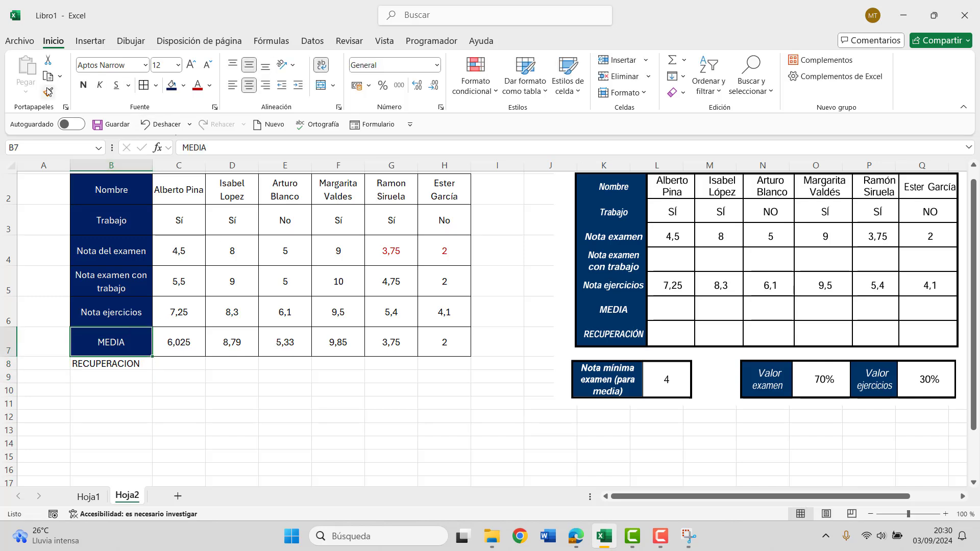
click(134, 363)
click(164, 364)
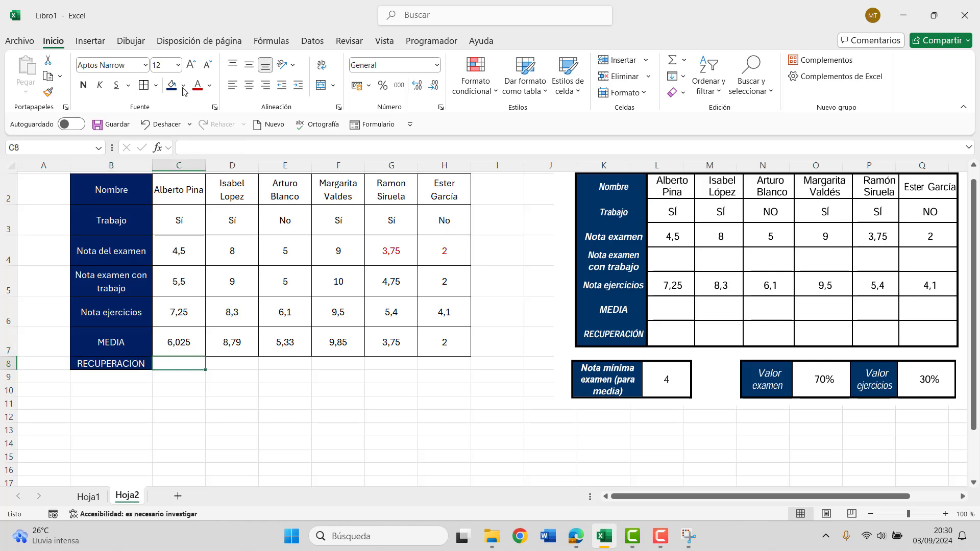
Step: Insert the SI function into C8 with the logical test C7<5
click(157, 148)
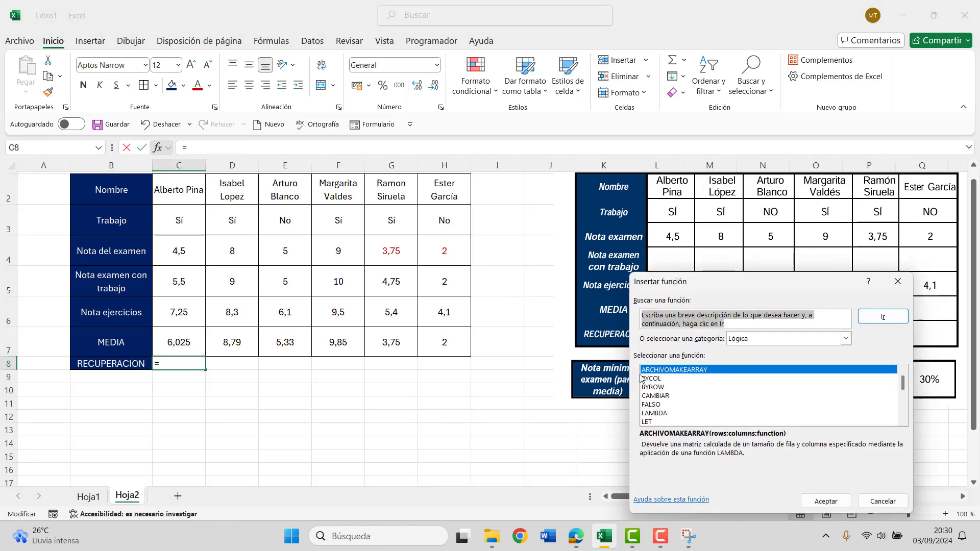
scroll(714, 371, down, 1)
scroll(689, 388, down, 2)
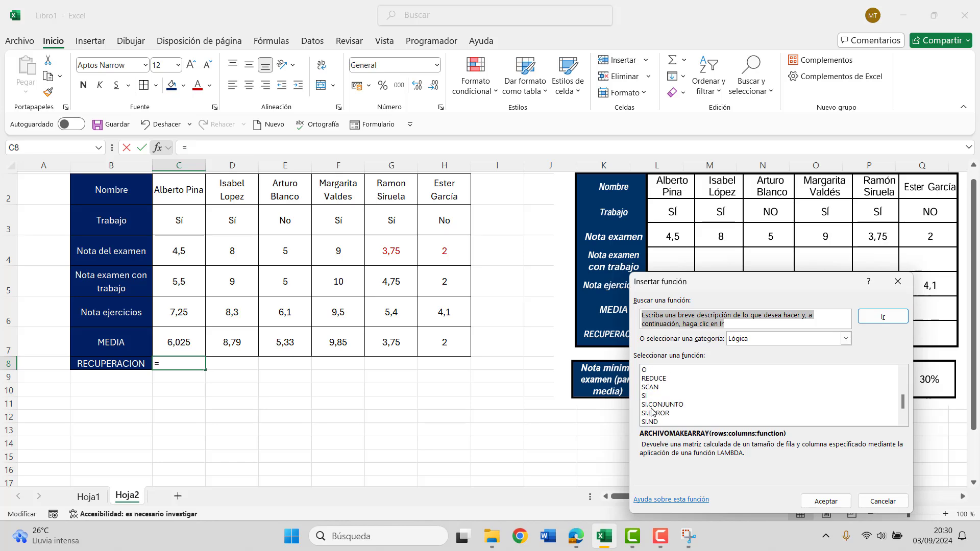
double_click(656, 396)
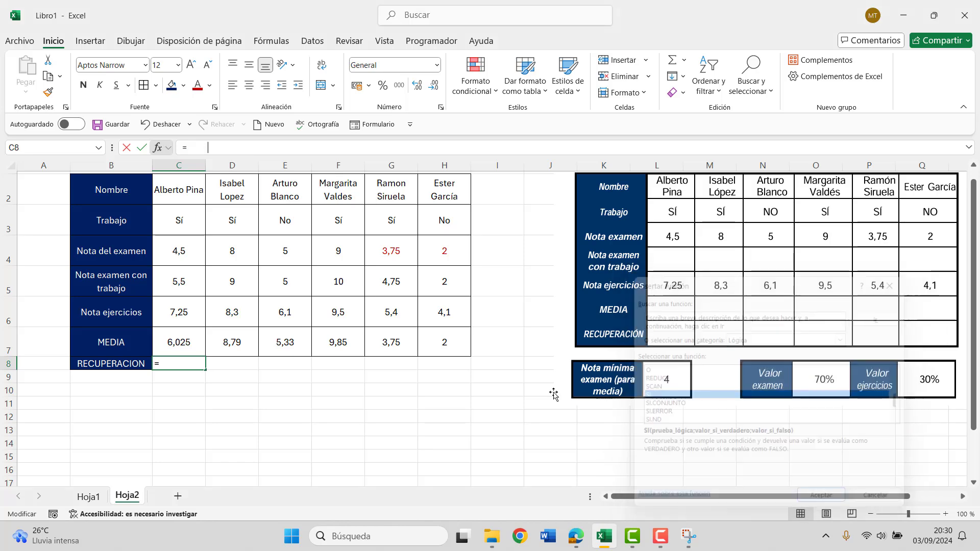
click(185, 342)
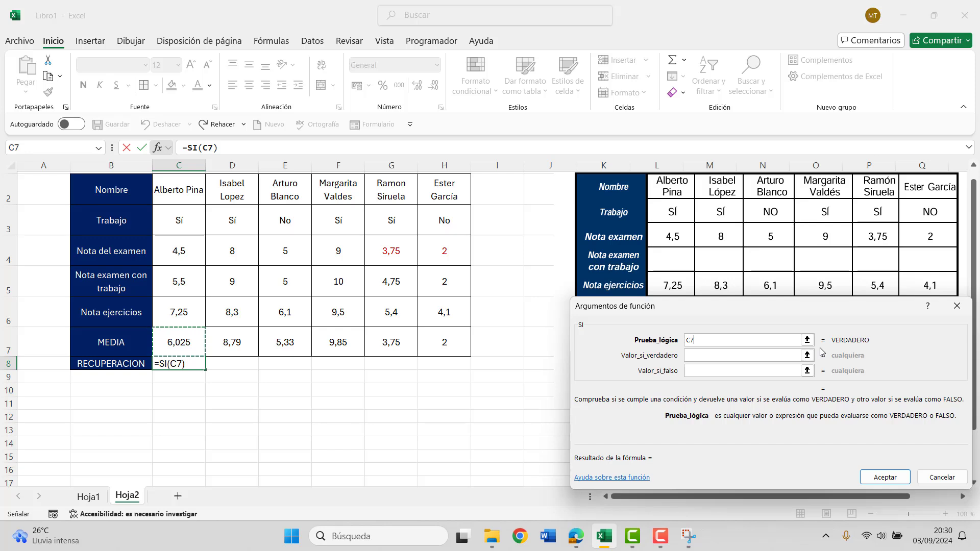
text(<5)
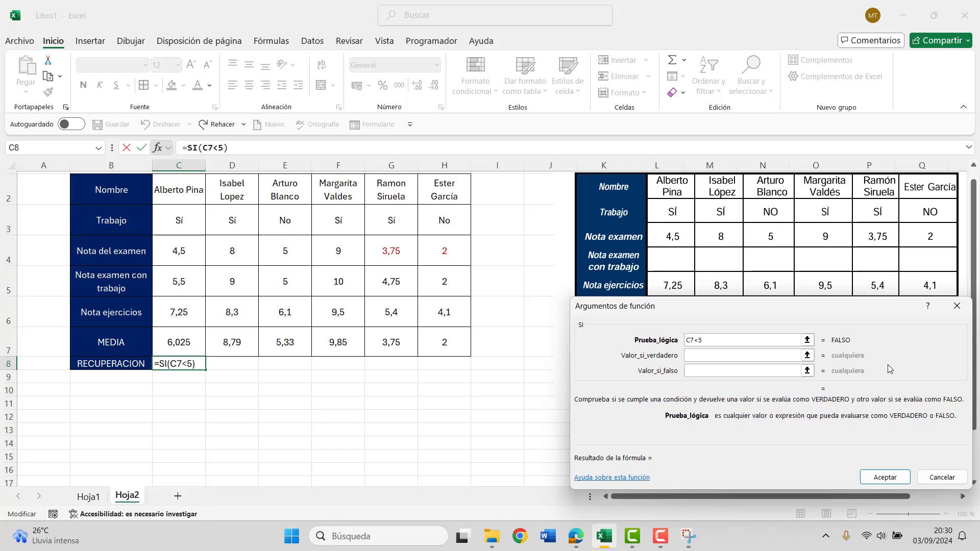
Step: Set the true value to "Recuperacion" and the false value to "", fixing the capitalisation, and accept
click(701, 356)
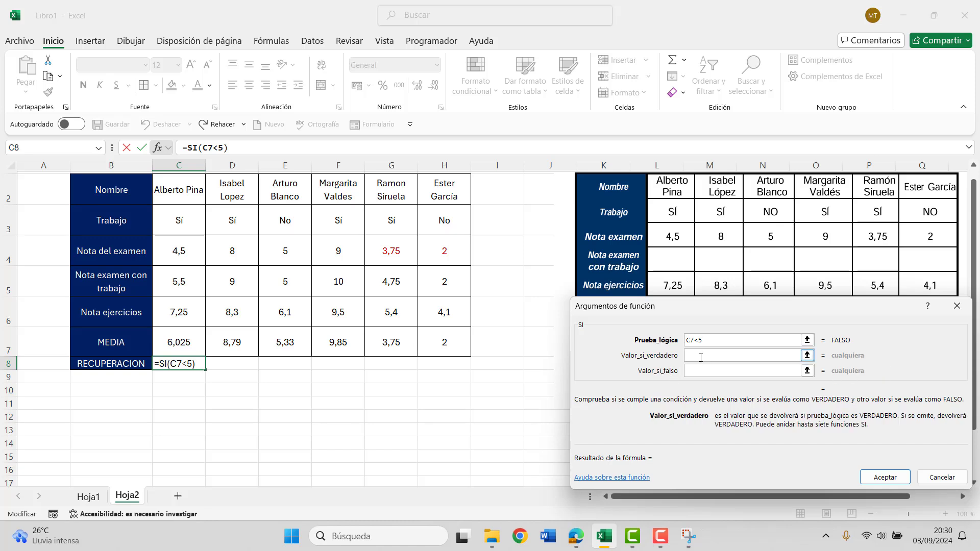
text(REcu)
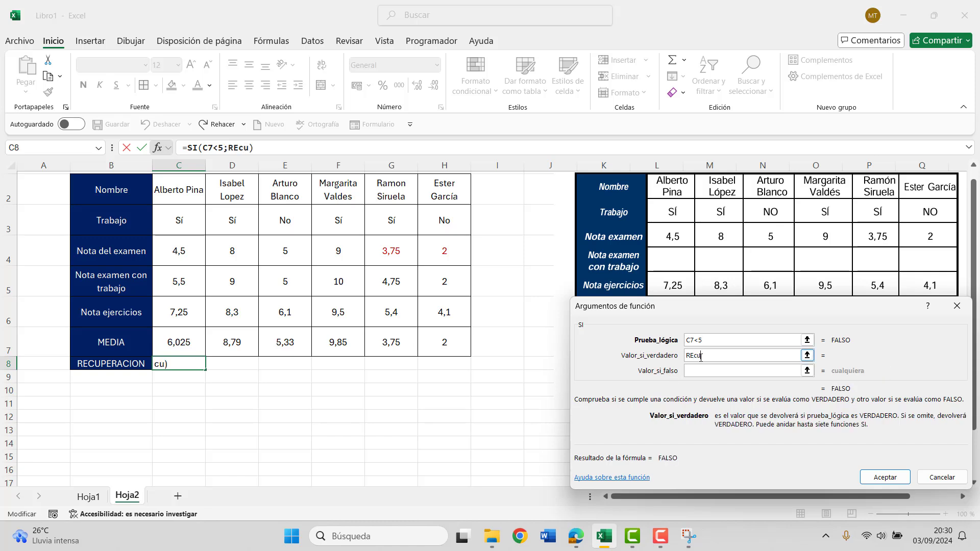
text(peraci)
text(on)
click(703, 370)
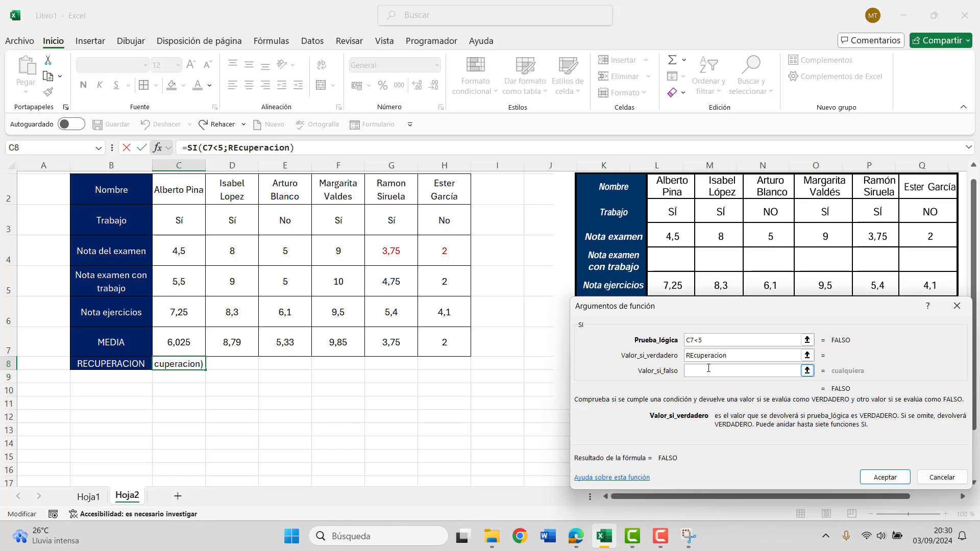
text(")
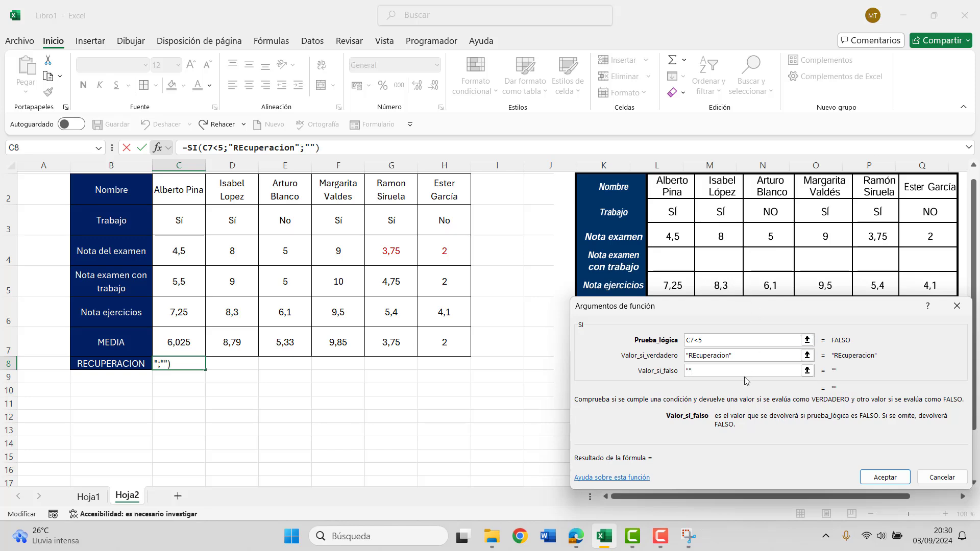
key(shift+Tab)
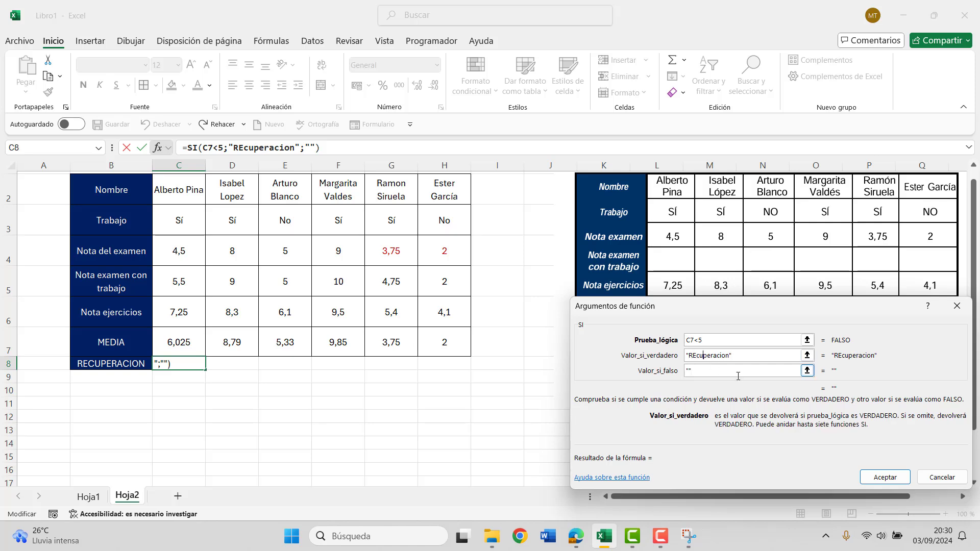
key(BackSpace)
text(e)
click(871, 476)
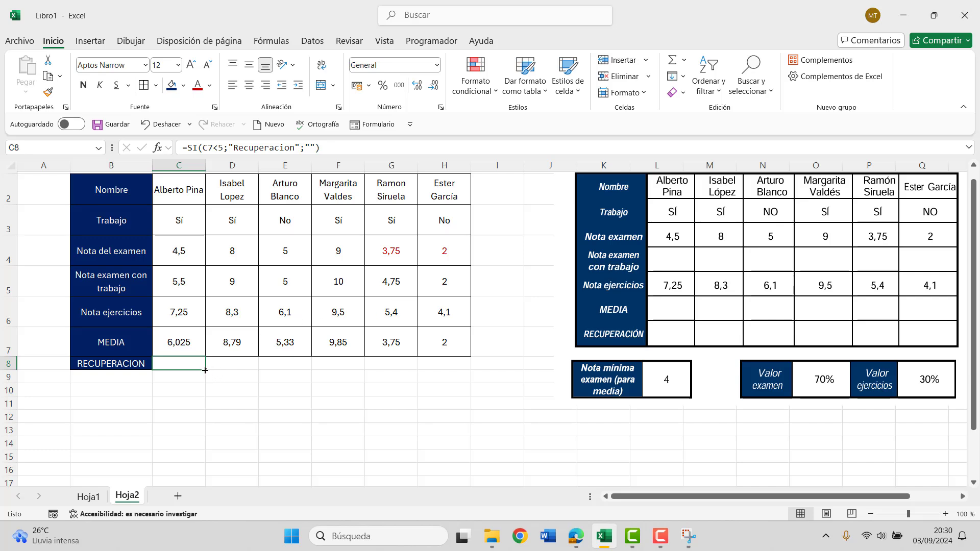
Step: Copy the recovery formula across C8:H8, widen column G, and check values in C4 and C7
drag(205, 370, 470, 371)
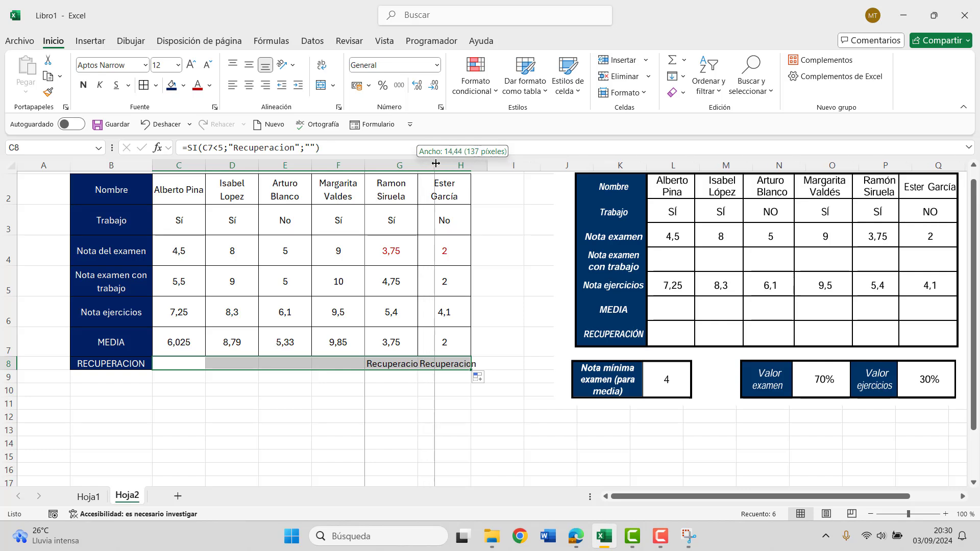
drag(417, 164, 506, 163)
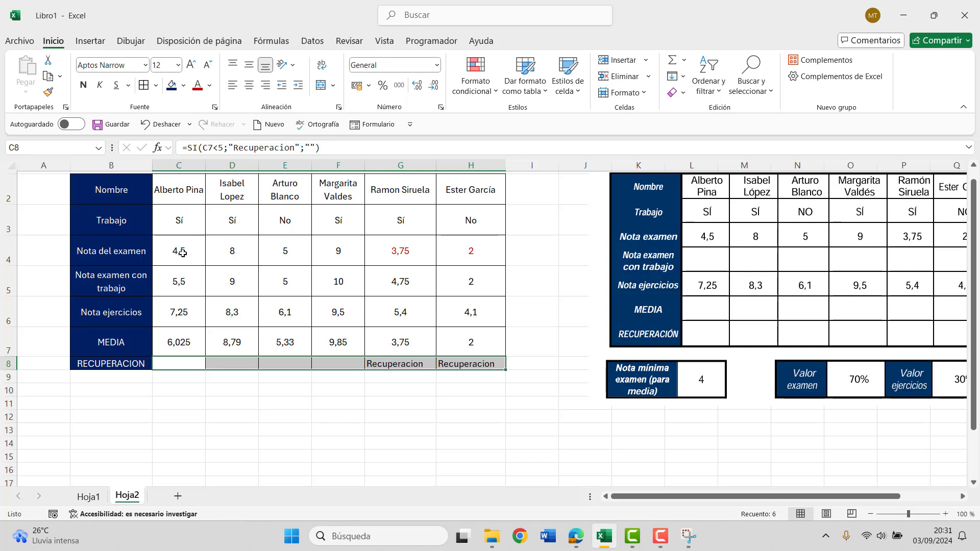
click(182, 252)
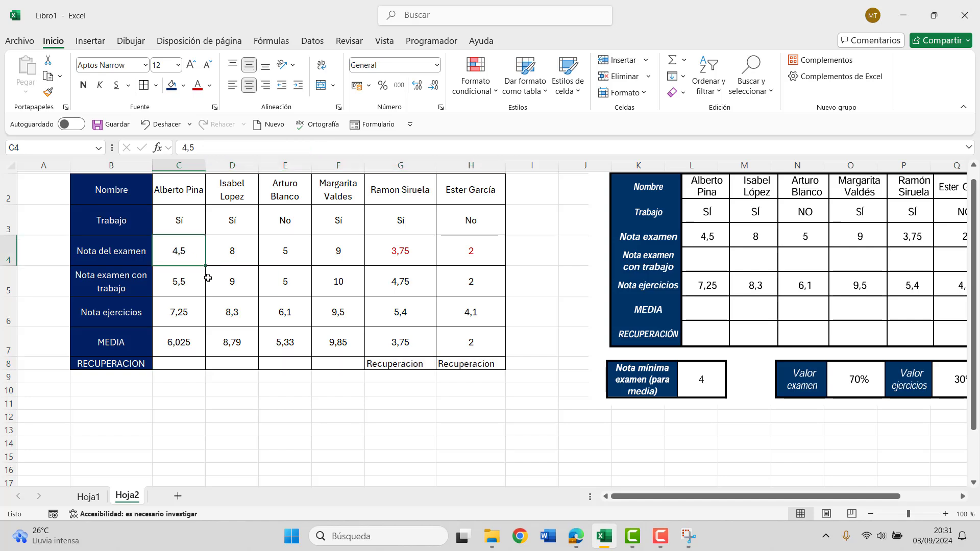
click(189, 346)
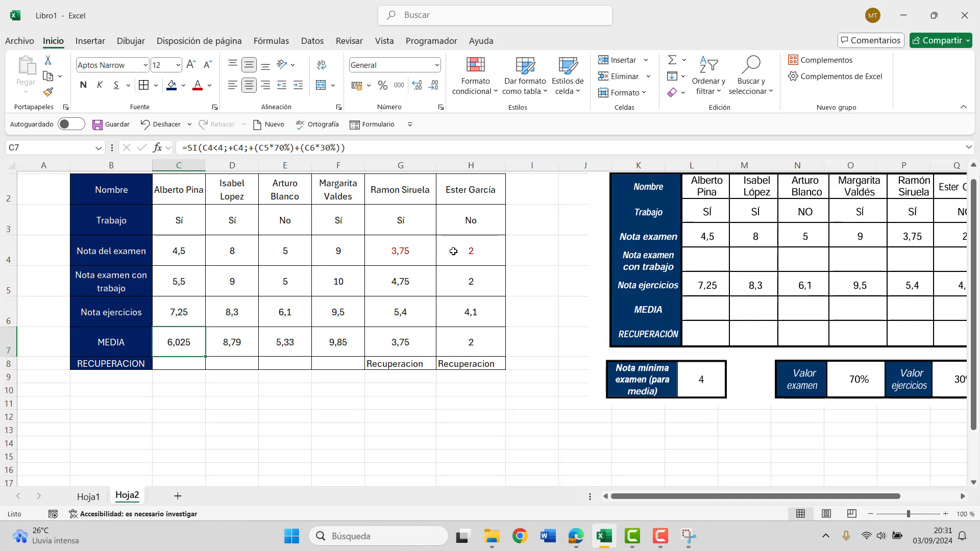
click(415, 254)
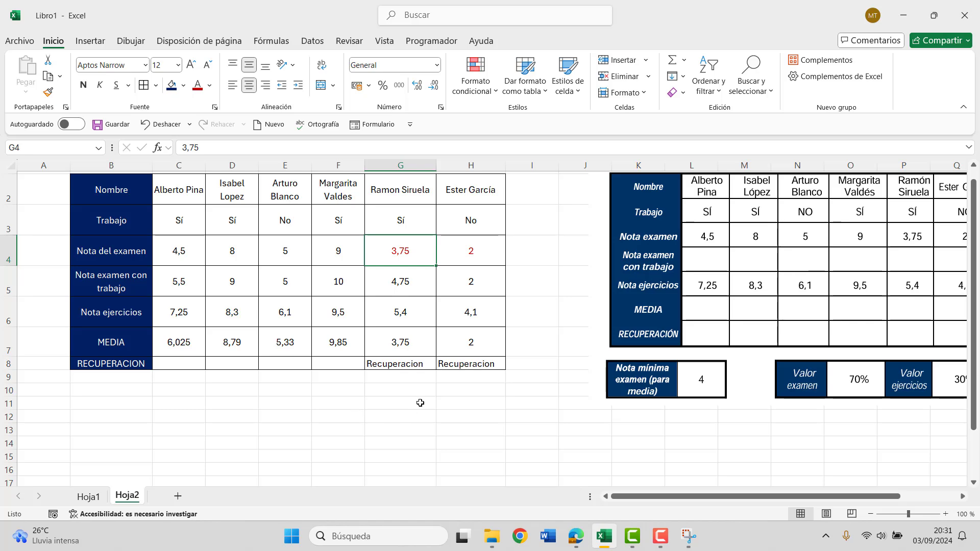
scroll(420, 405, down, 1)
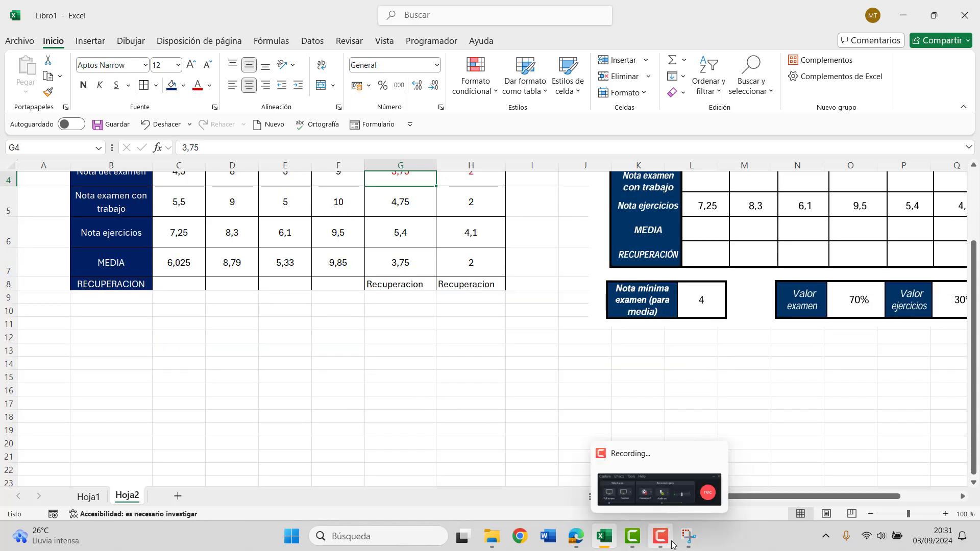
click(568, 418)
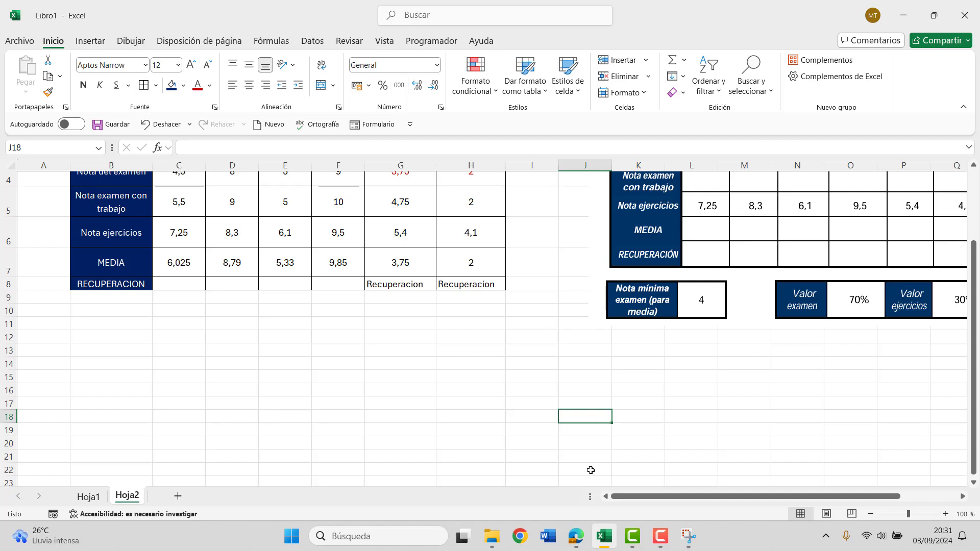
mouse_move(660, 536)
click(466, 406)
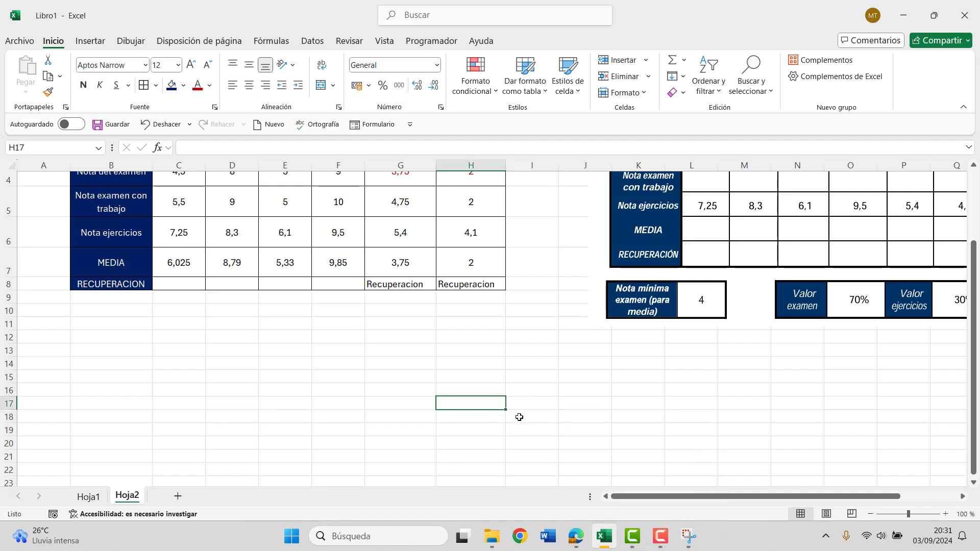
mouse_move(576, 536)
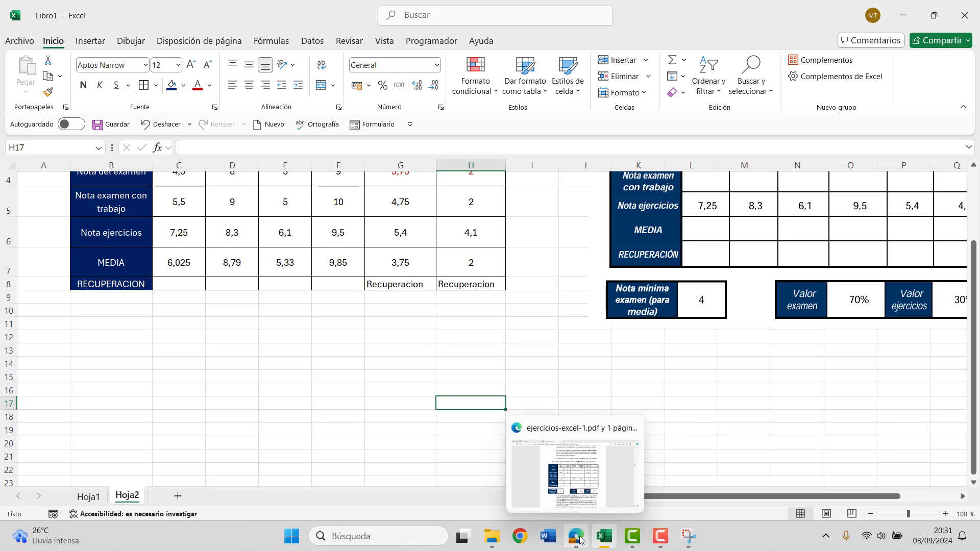
Step: Bring up the exercises PDF in Edge and scroll to the Recetas de Marketing quiz table
click(592, 485)
scroll(526, 235, down, 5)
scroll(526, 235, down, 6)
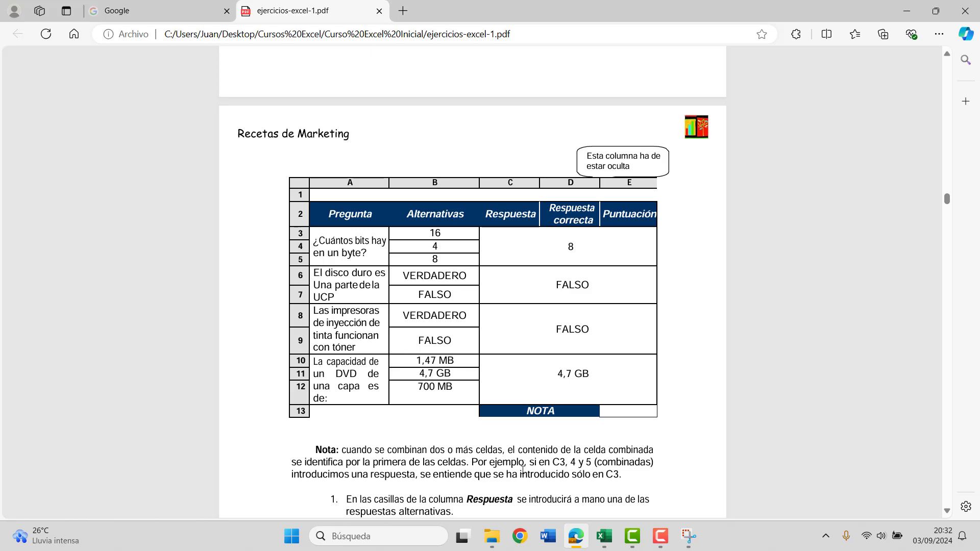
Step: Screenshot the Recetas de Marketing quiz table with Snipping Tool and return to Excel
scroll(608, 475, down, 3)
scroll(592, 456, up, 2)
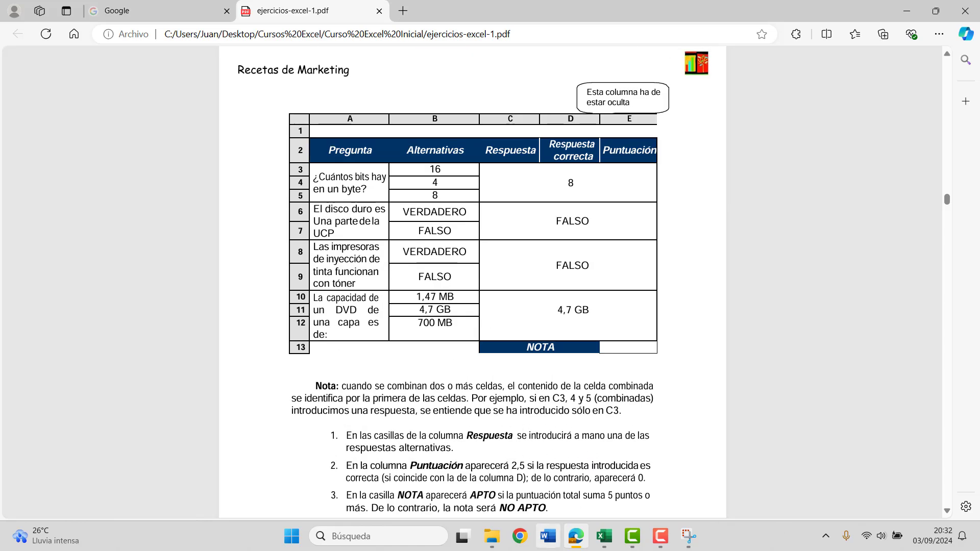
click(689, 536)
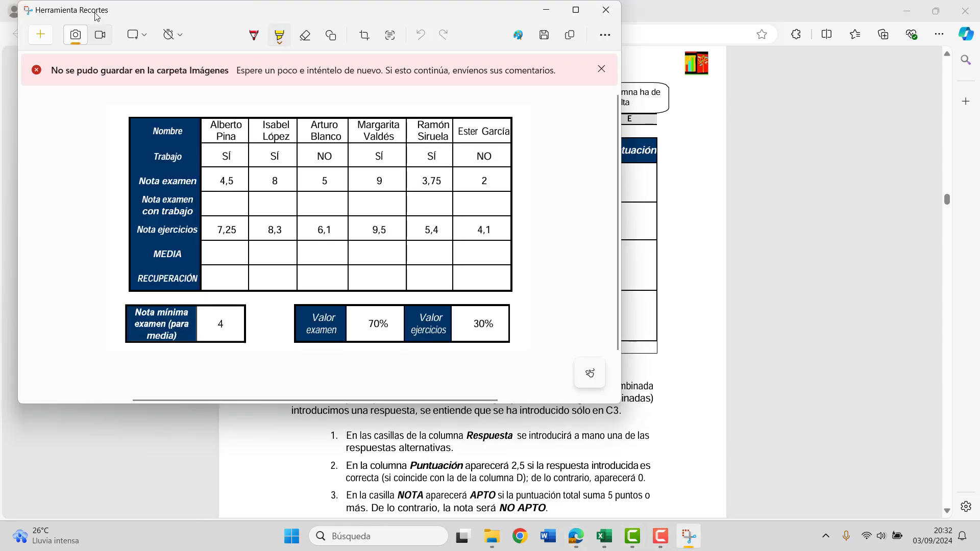
click(42, 35)
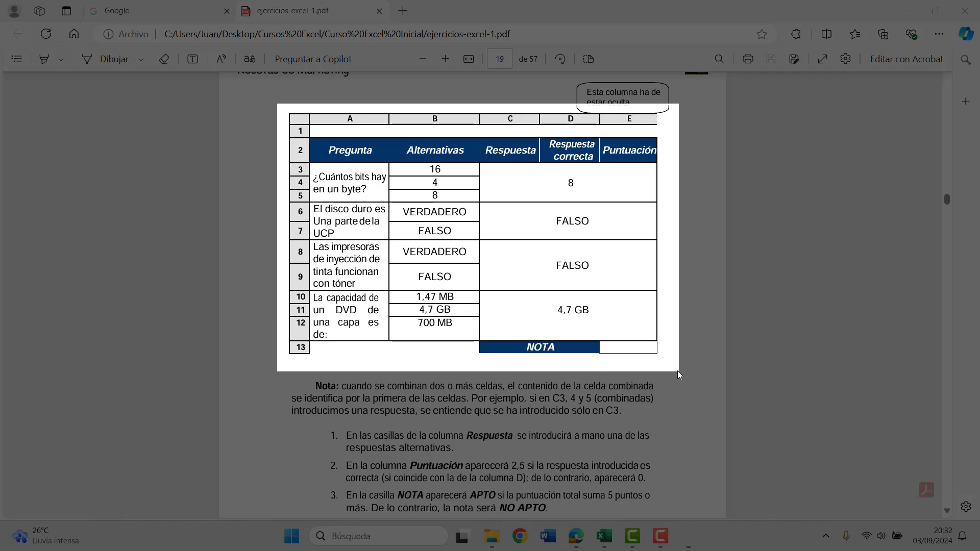
drag(674, 341, 678, 376)
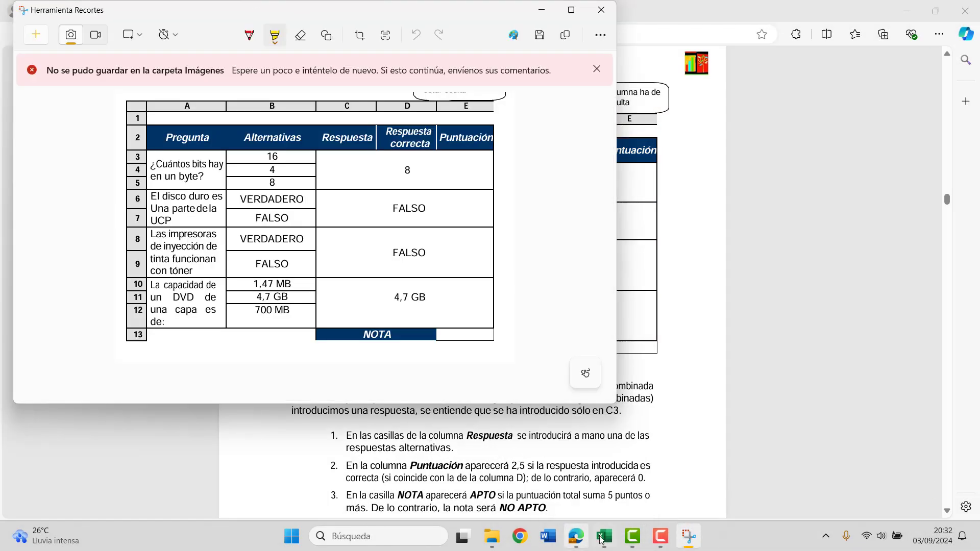
click(604, 536)
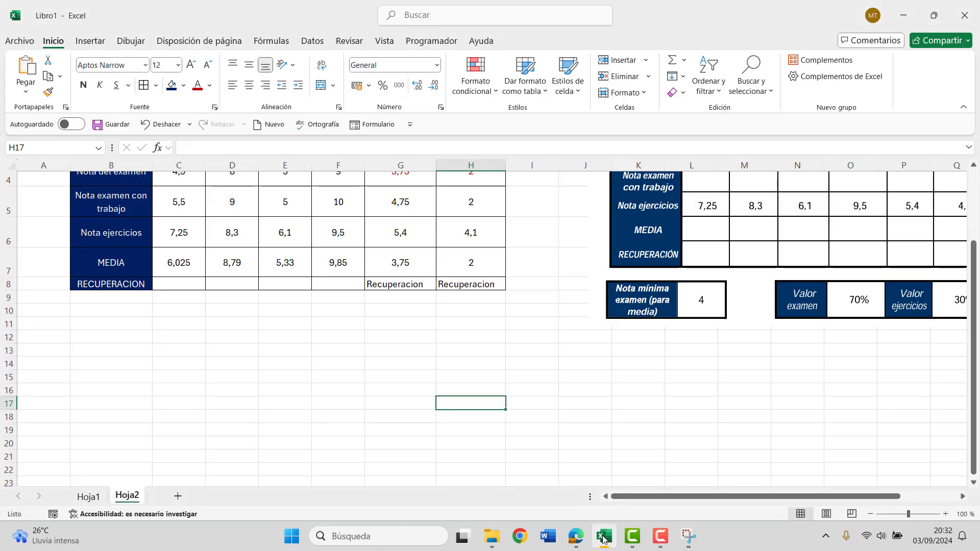
Step: Add sheet Hoja3 and paste the quiz table screenshot over columns J–Q
click(178, 496)
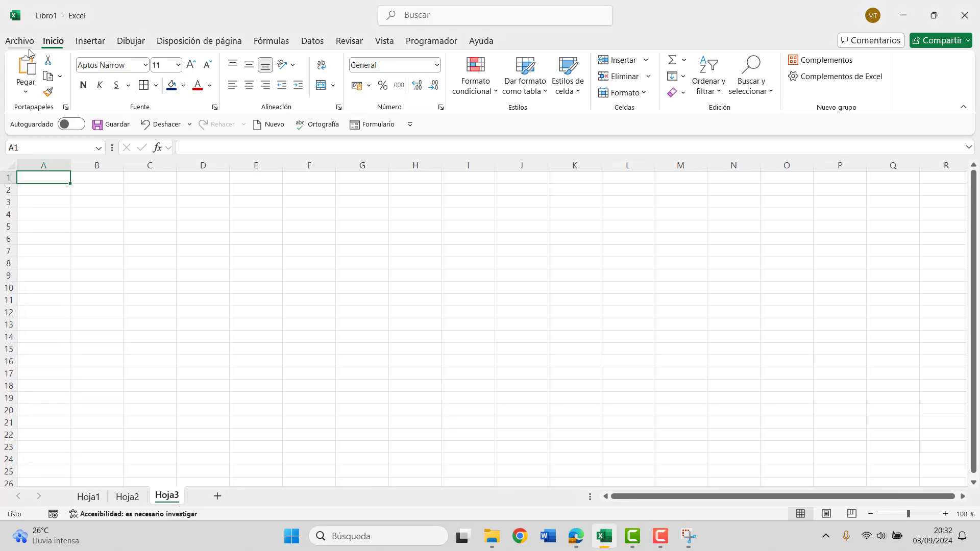
click(26, 68)
drag(468, 298, 790, 312)
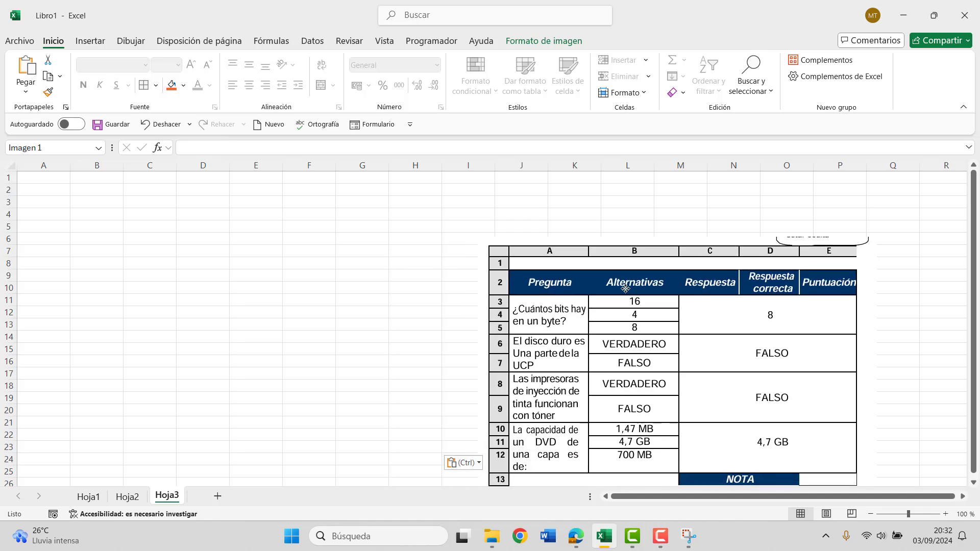
click(245, 218)
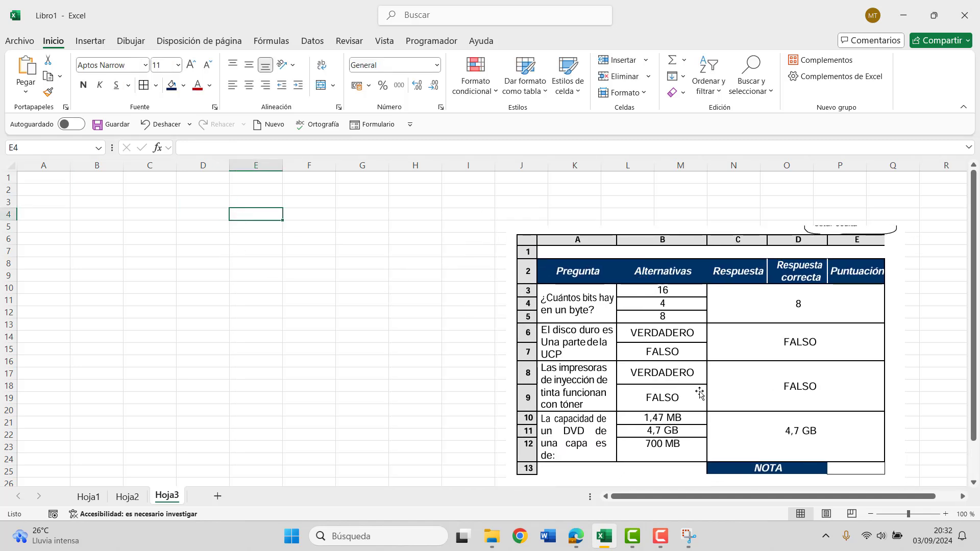
Step: Enter the headers Pregunta in C3 and Alternativas in D3
key(Left)
key(Left)
key(Left)
key(Up)
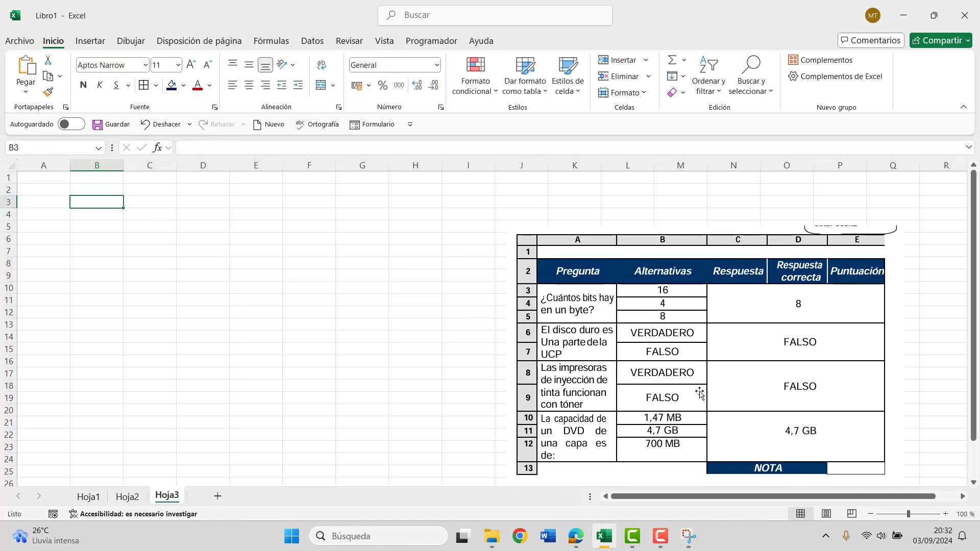
key(Right)
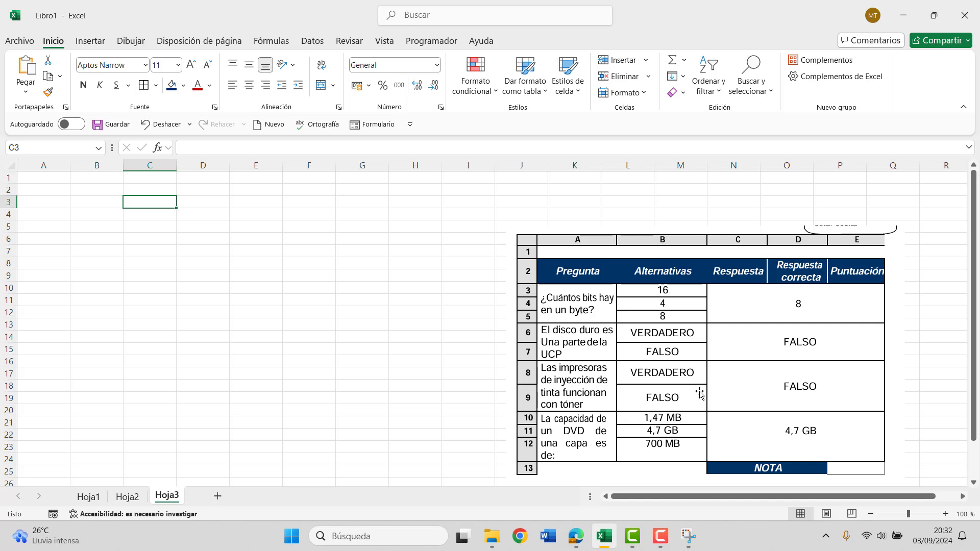
text(Pr)
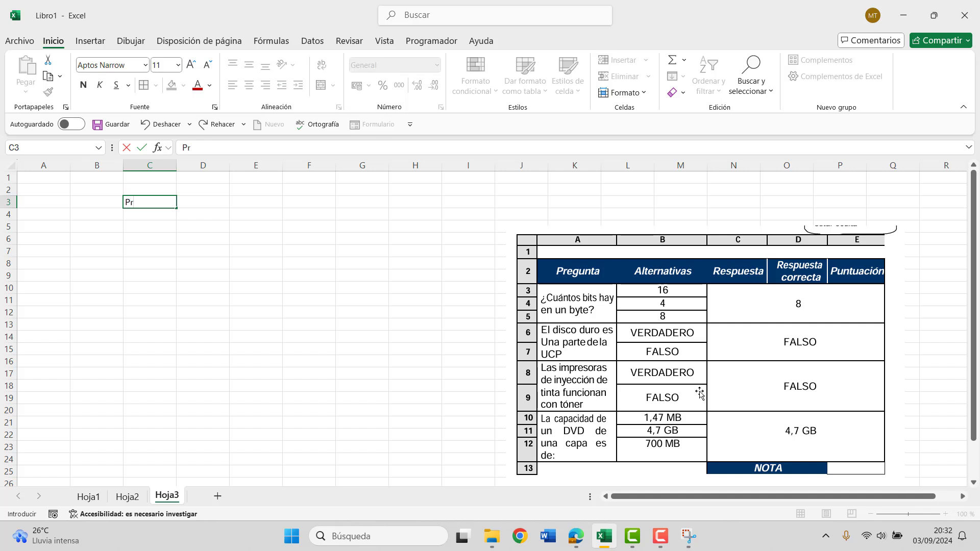
text(egunta)
key(Tab)
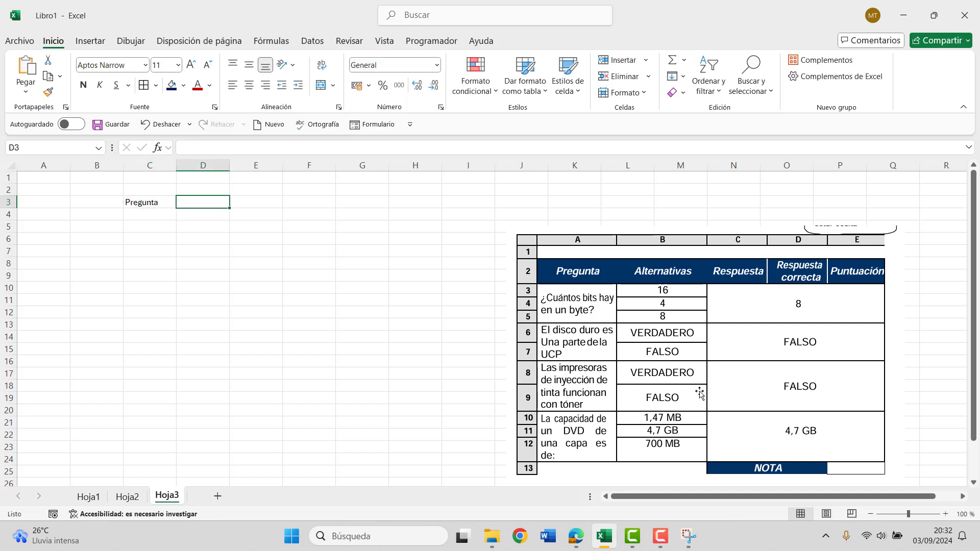
text(Alternativas)
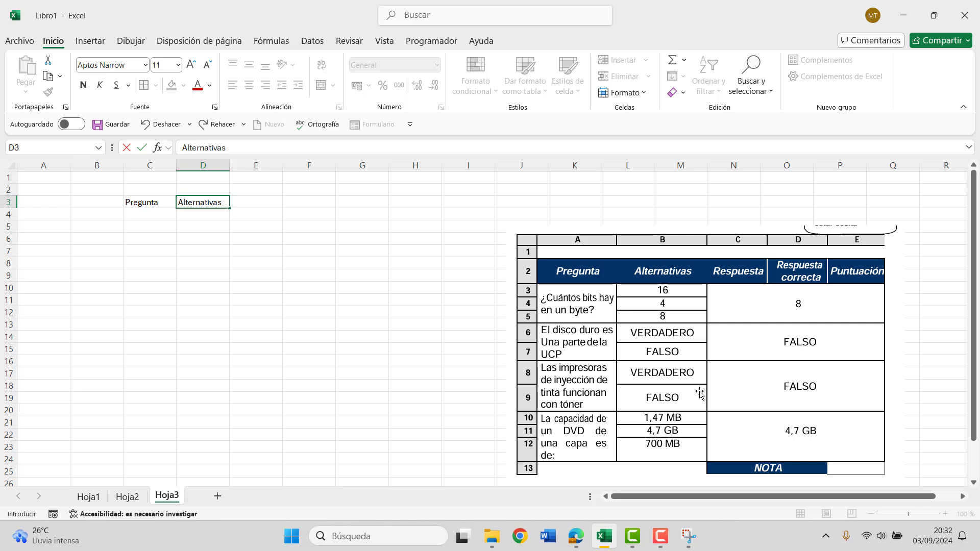
key(Tab)
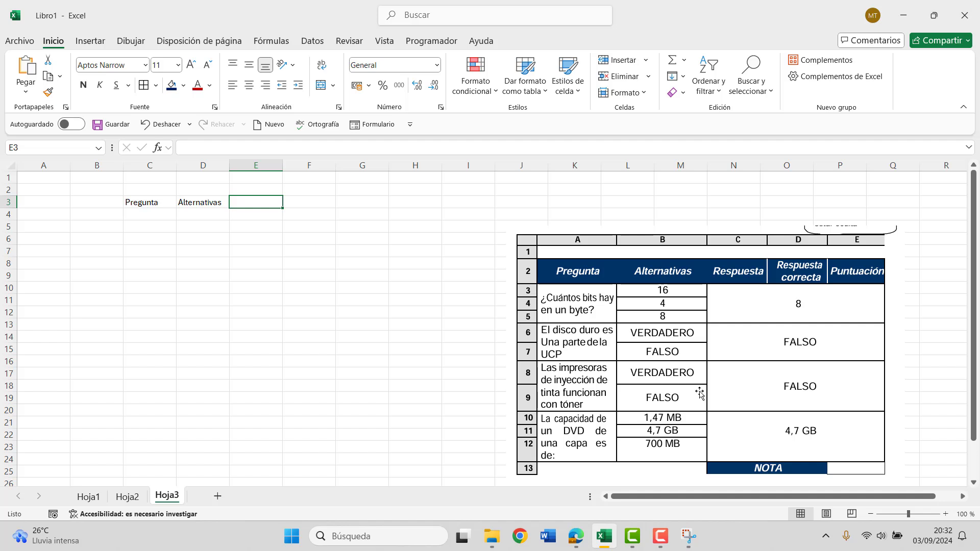
Step: Enter Respuesta in E3, correcting the misspelled 'Tespuesta'
text(T)
text(espuest)
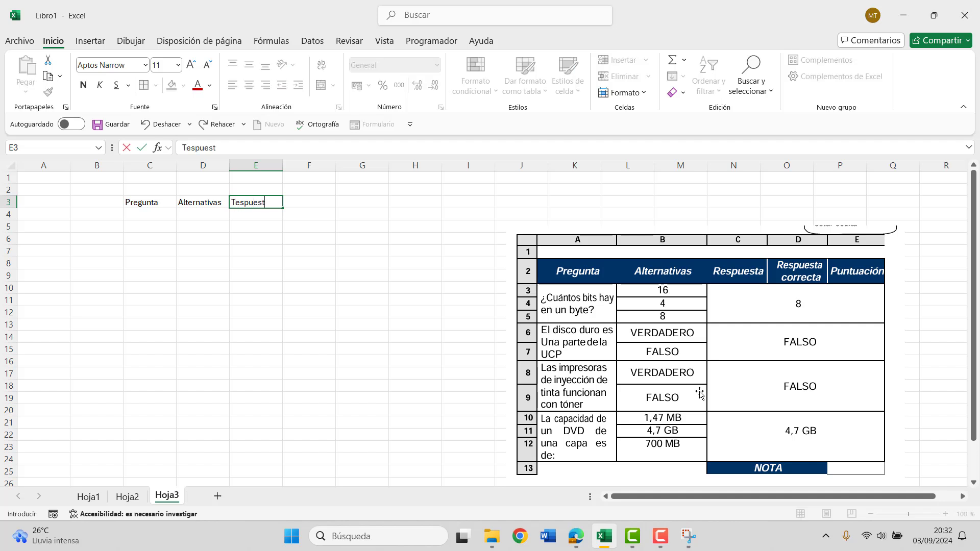
text(a)
key(Left)
key(Left)
key(Right)
key(Right)
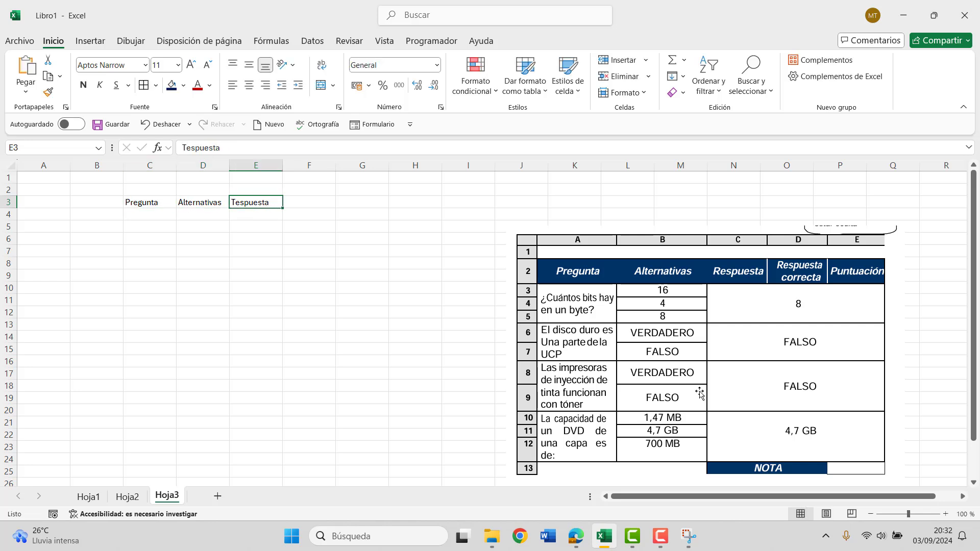
click(185, 147)
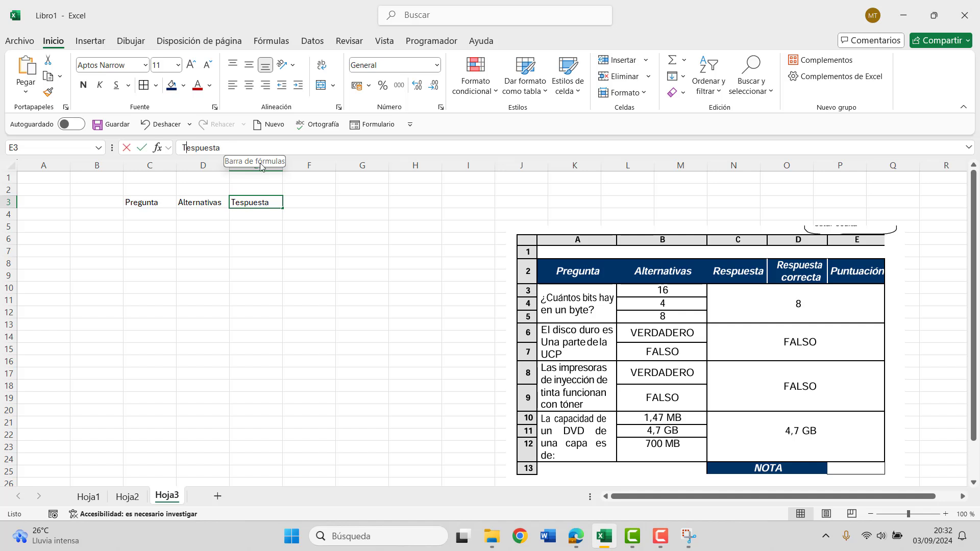
key(BackSpace)
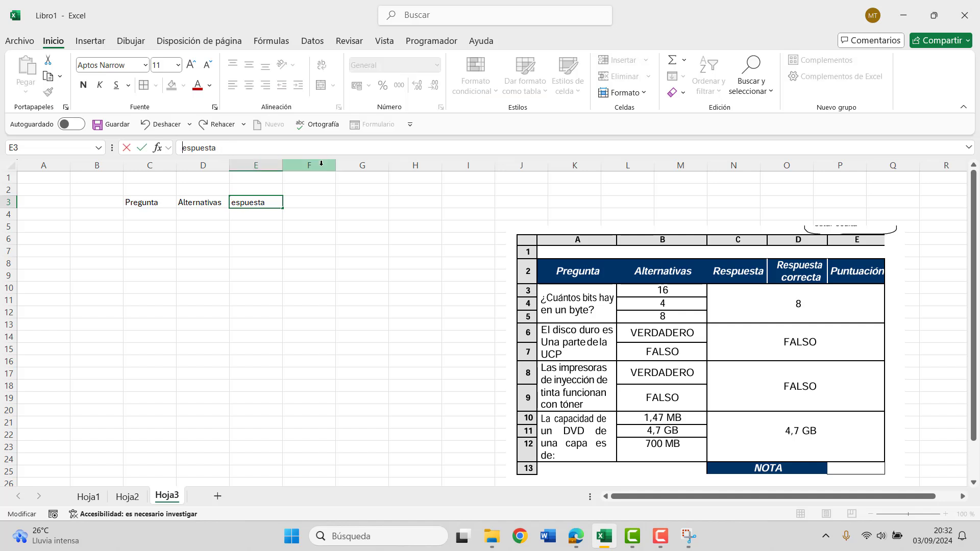
text(R)
key(Return)
key(Up)
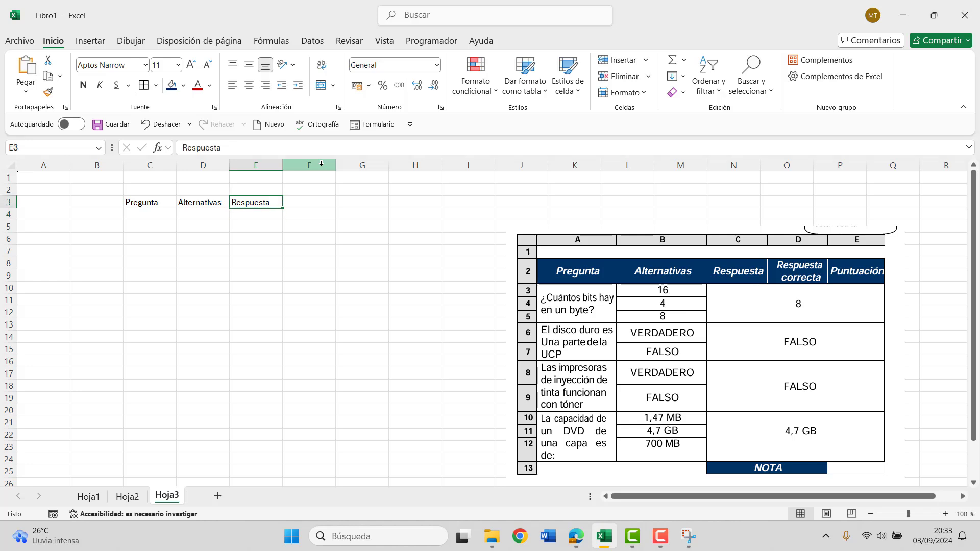
key(Right)
Step: Enter the headers 'Respuestaa correcta' in F3 and 'Puntiacion' in G3
text(R)
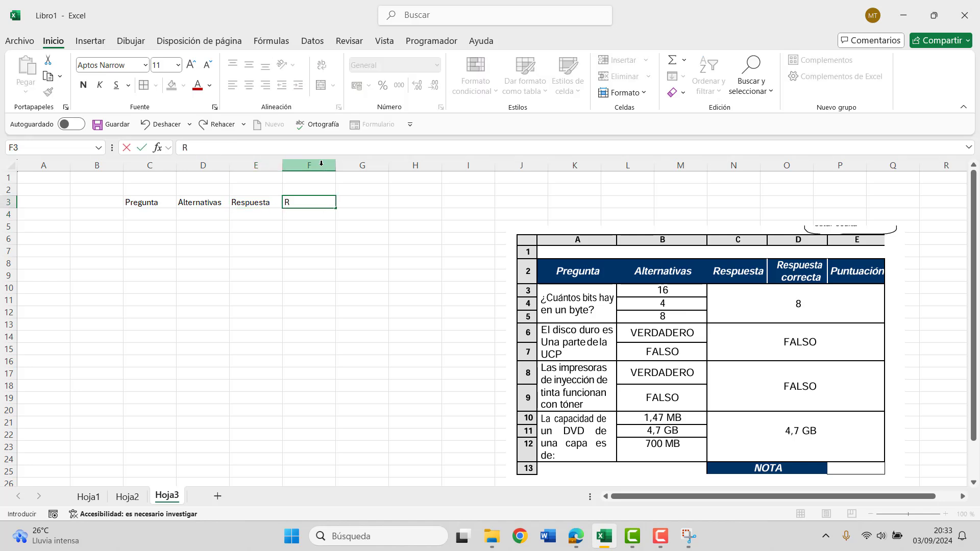
text(es)
text(pur)
text(dya co)
text(rrecta)
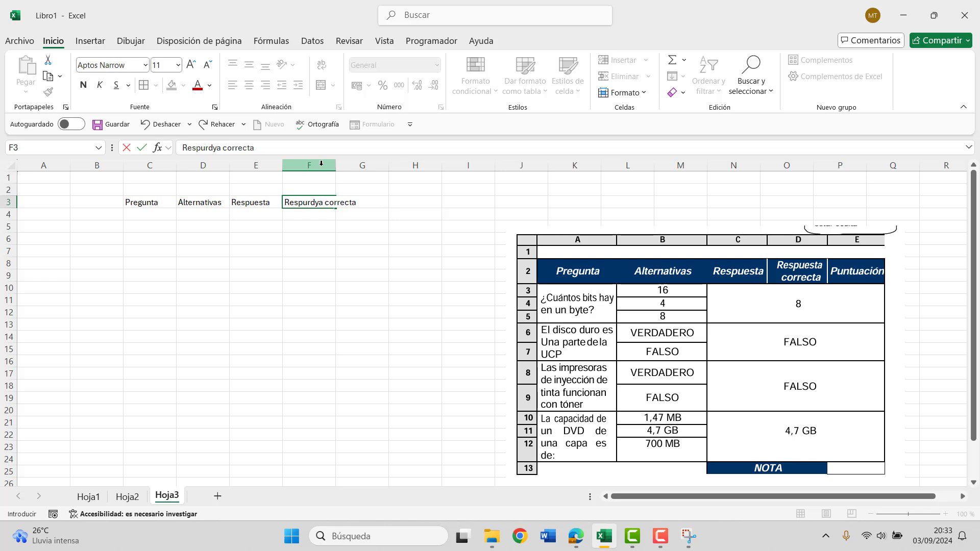
key(Tab)
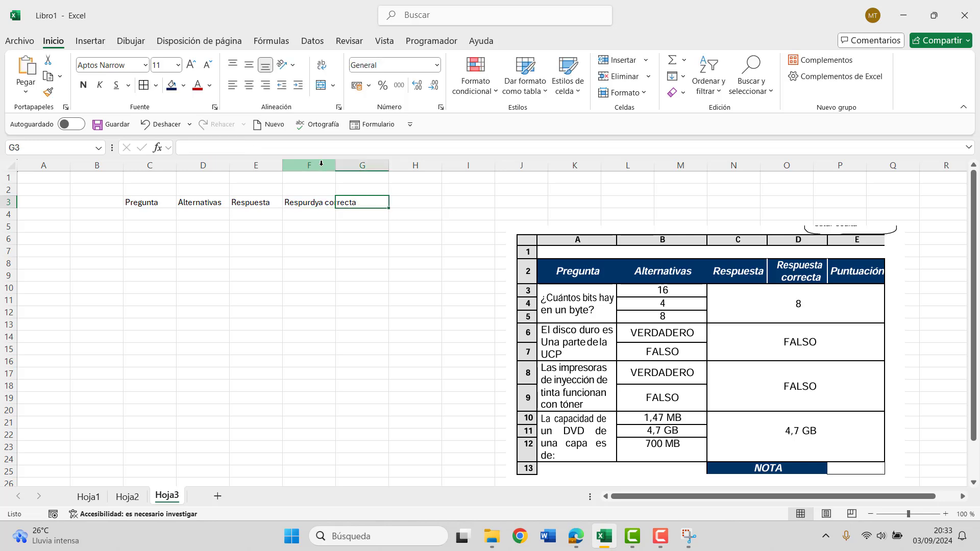
text(P)
text(untiac)
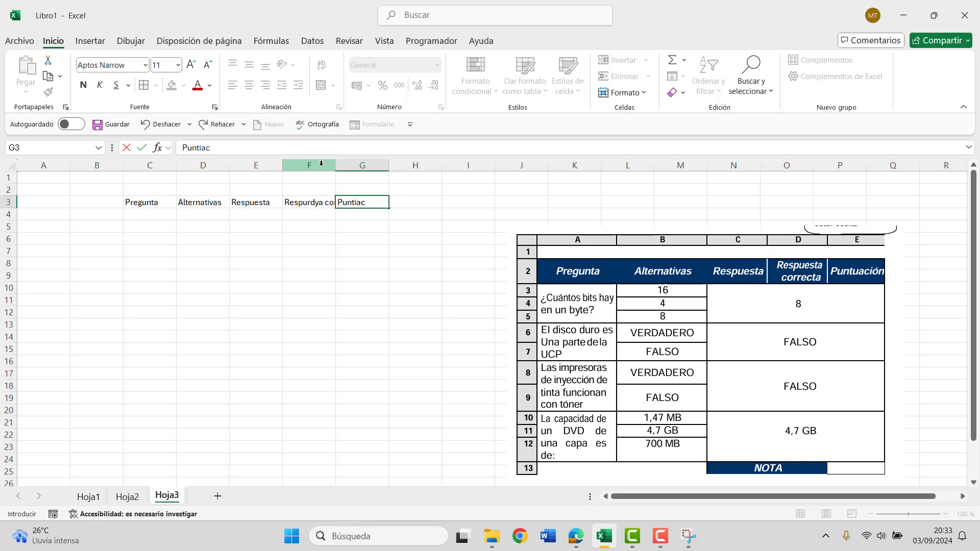
text(m)
text(O)
key(BackSpace)
key(BackSpace)
text(on)
key(Return)
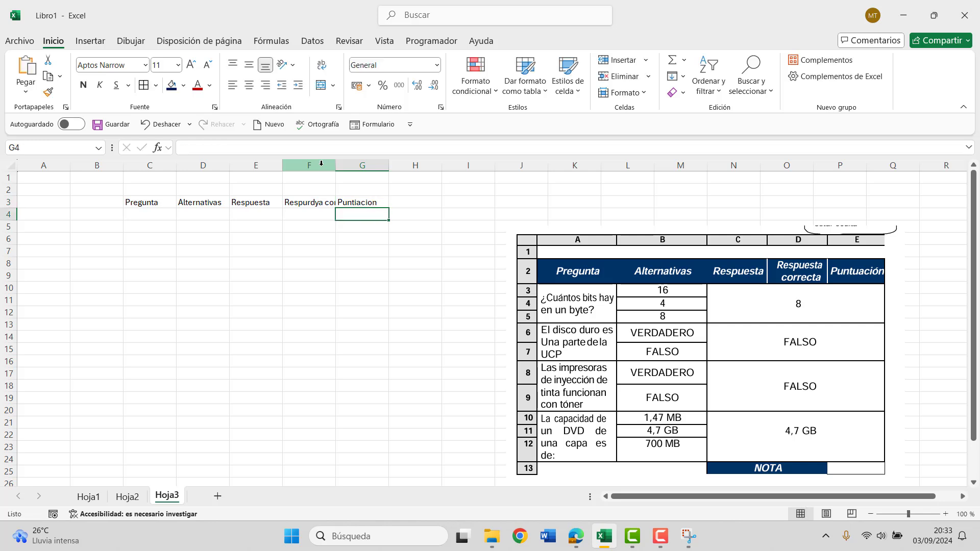
Step: Wrap the F3 header onto two lines and correct its spelling
click(327, 202)
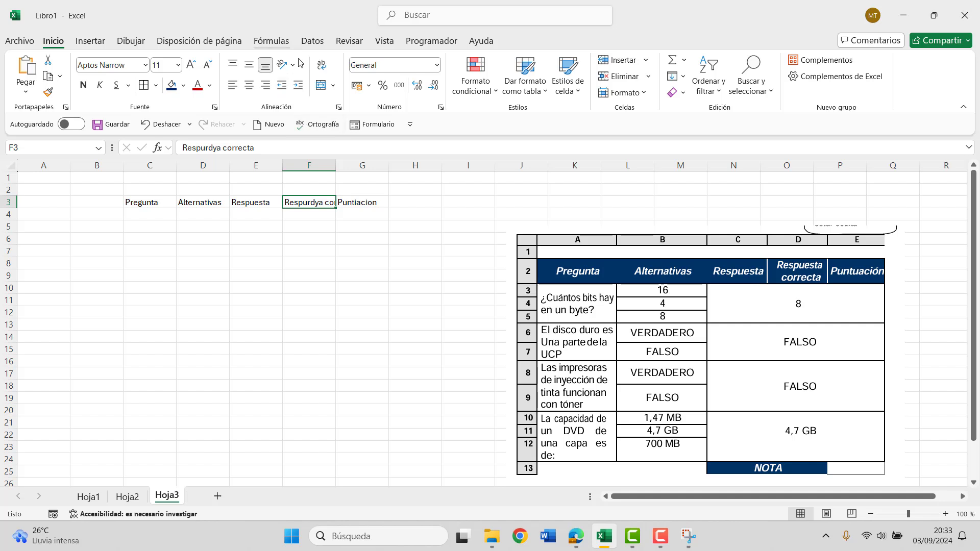
click(321, 65)
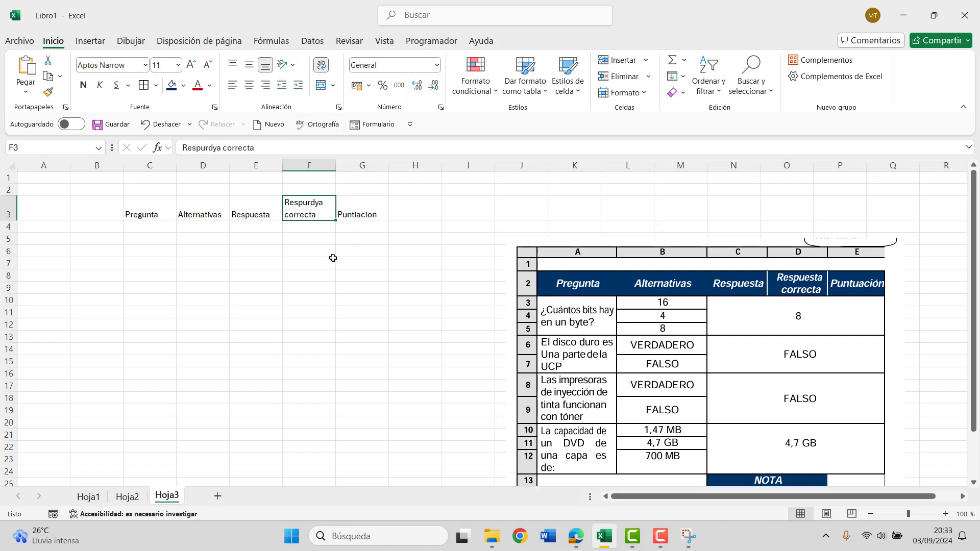
click(217, 147)
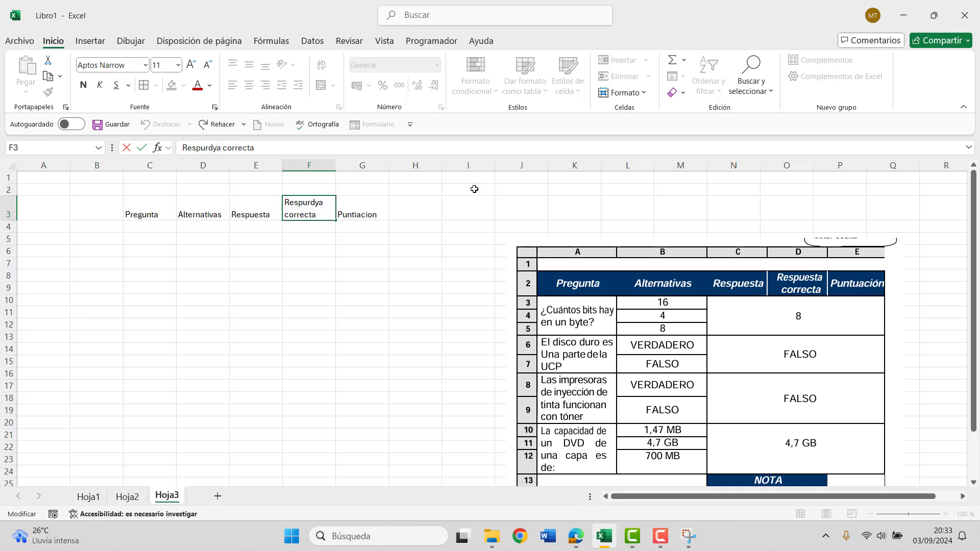
key(BackSpace)
key(BackSpace)
key(BackSpace)
text(esta)
key(Return)
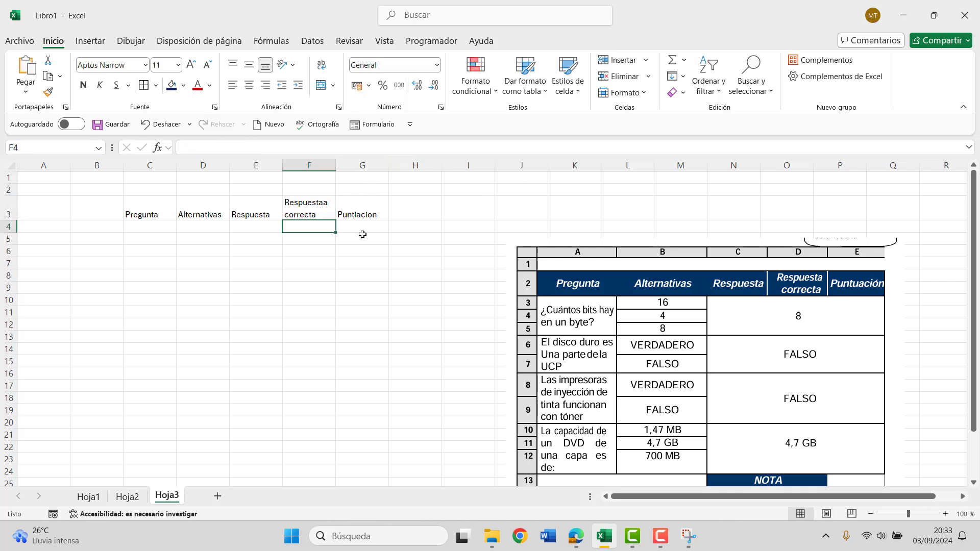
Step: Give headers C3:G3 a dark-blue fill with white, vertically and horizontally centered text
drag(150, 213, 365, 213)
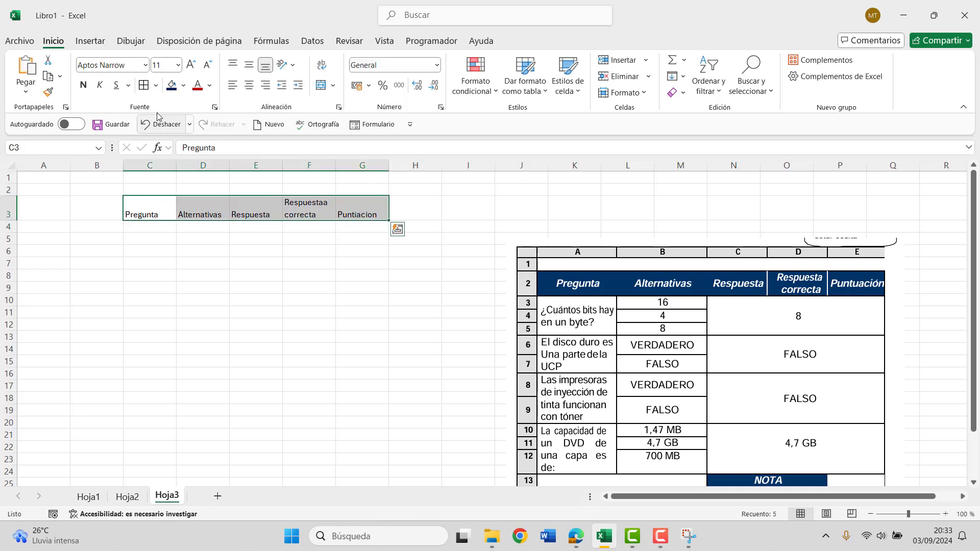
click(172, 84)
click(209, 87)
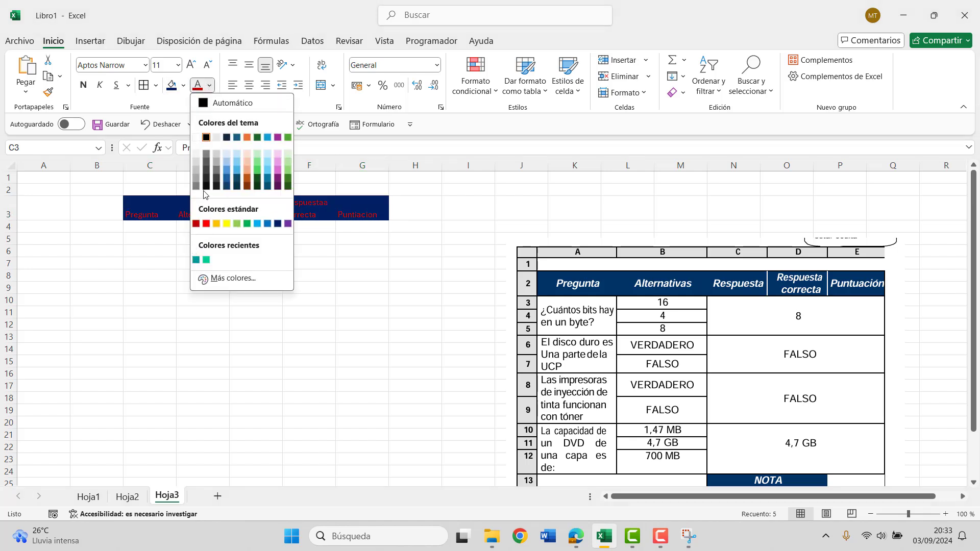
click(197, 138)
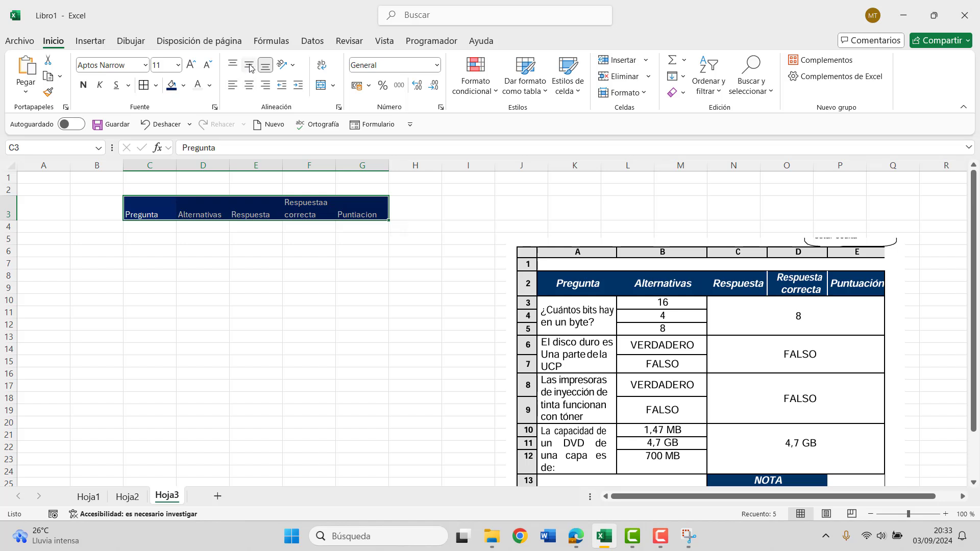
click(250, 65)
click(249, 85)
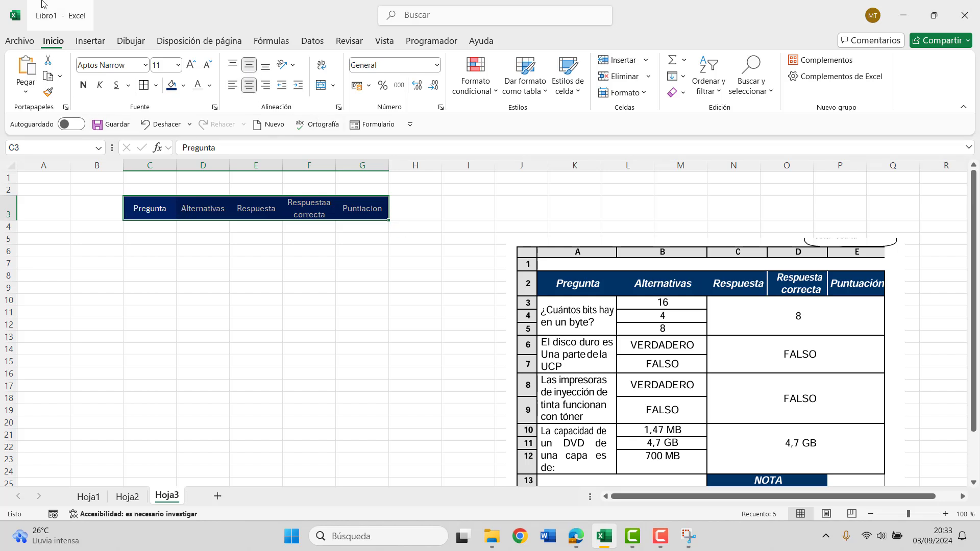
Step: Set the whole sheet to font size 12 and move the screenshot up beside the headers
click(10, 166)
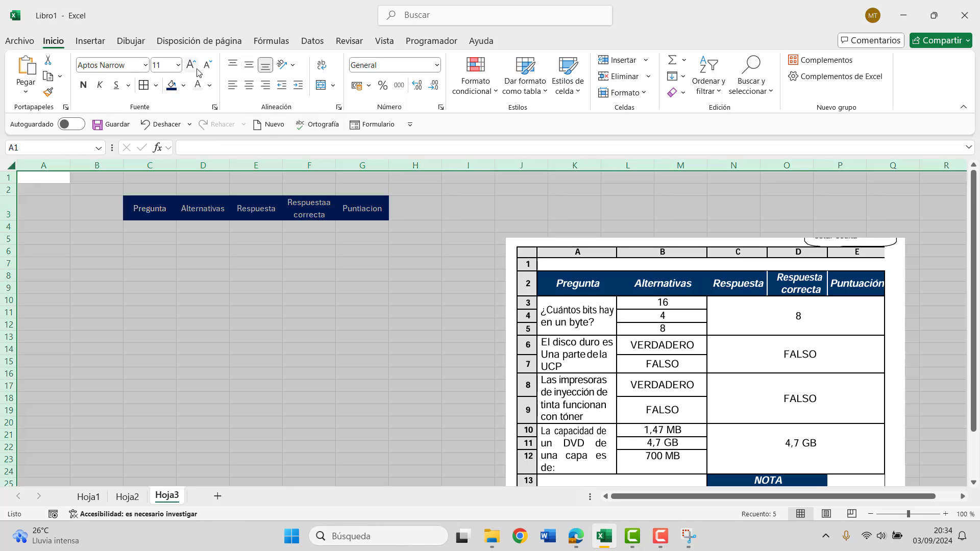
click(177, 64)
click(162, 143)
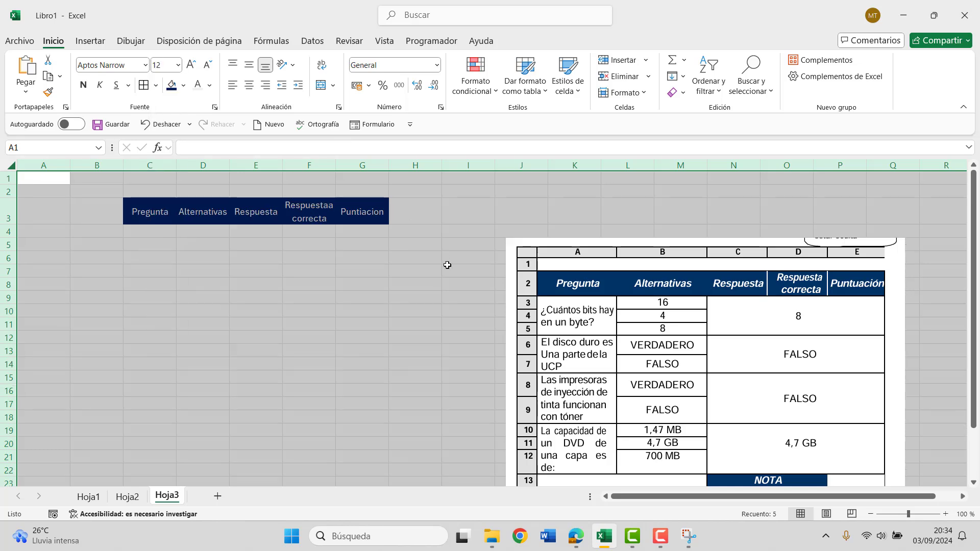
click(946, 514)
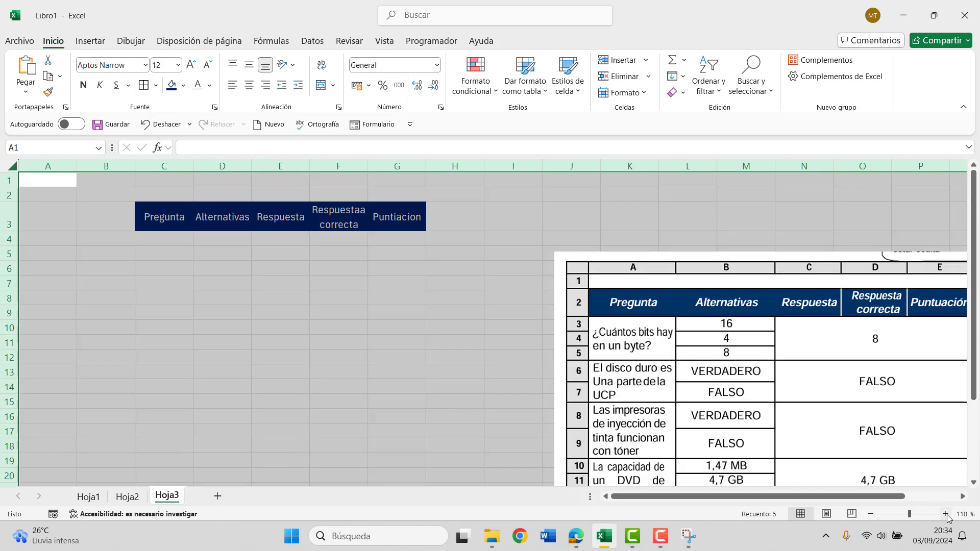
click(946, 514)
drag(858, 363, 877, 305)
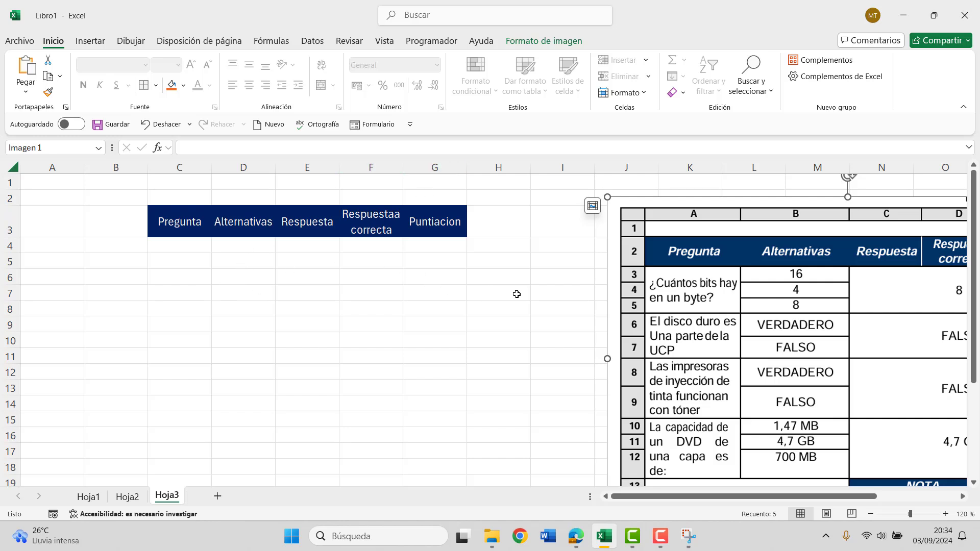
Step: Enter the alternatives 16, 4, 8, VERDADERO and FALSO into D4:D8
click(256, 252)
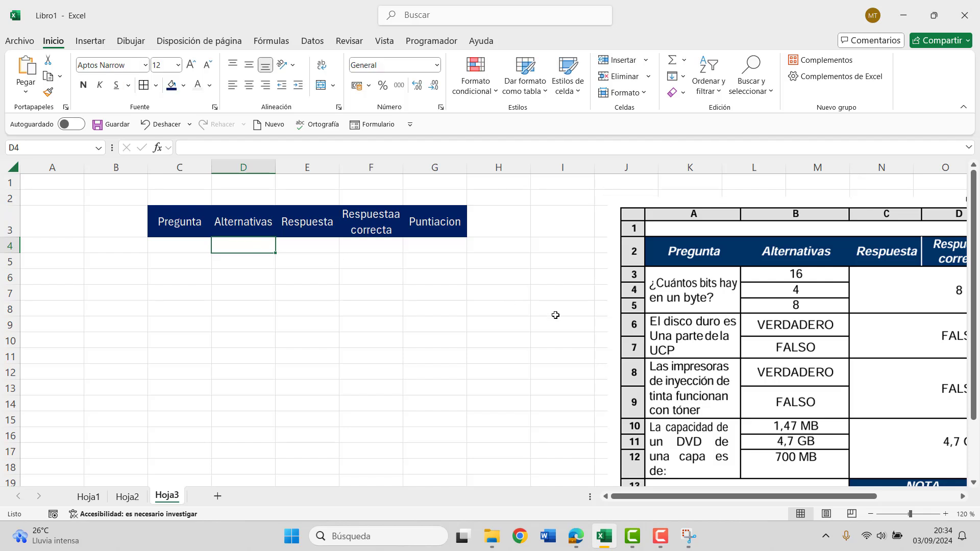
text(16)
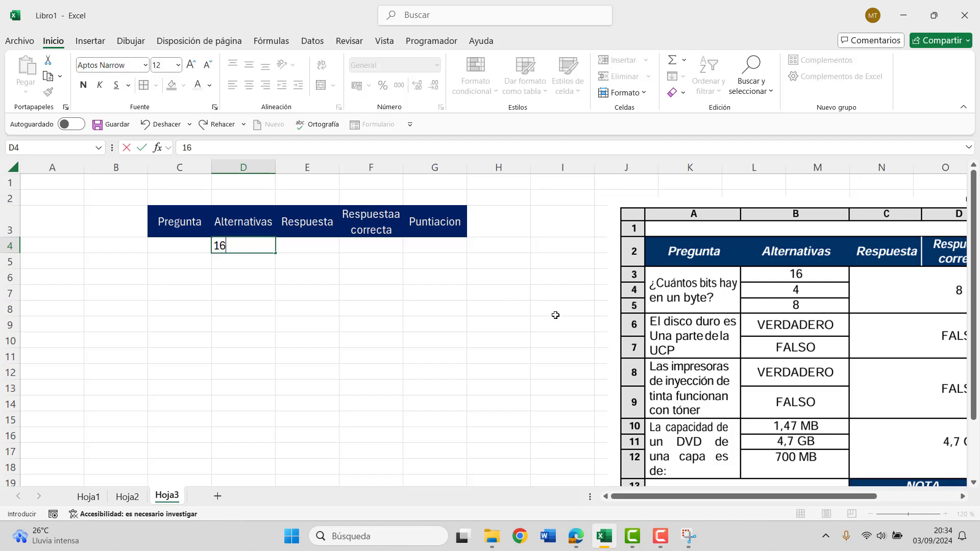
key(Return)
text(4)
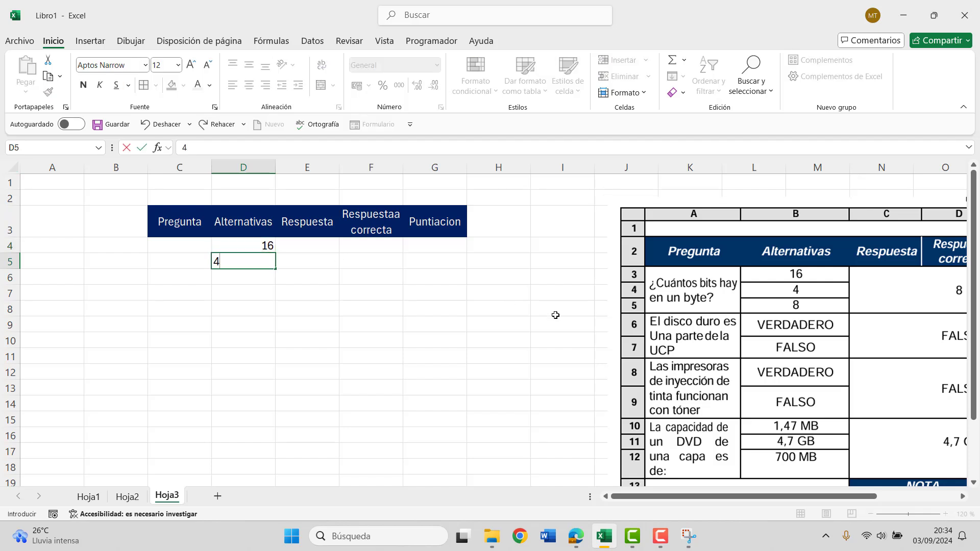
key(Return)
text(8)
key(Return)
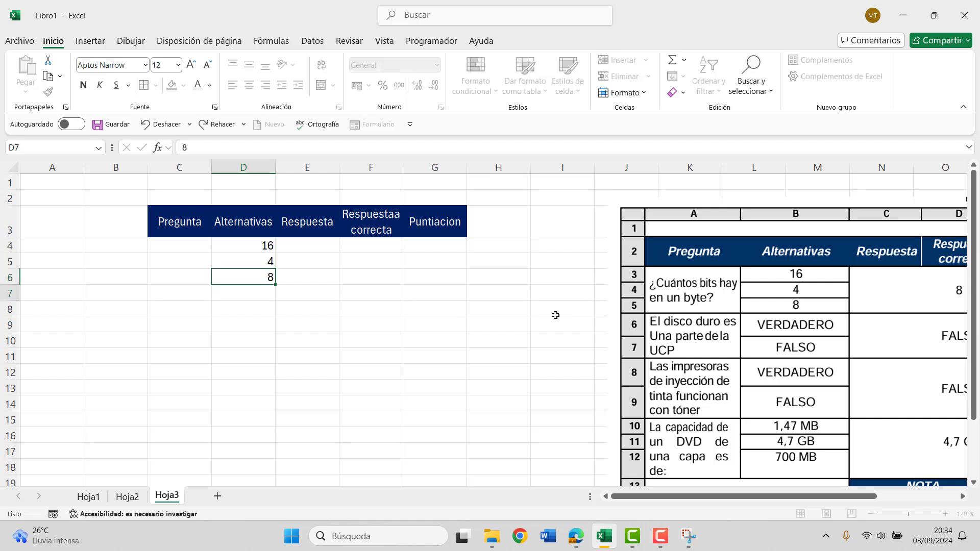
text(VER)
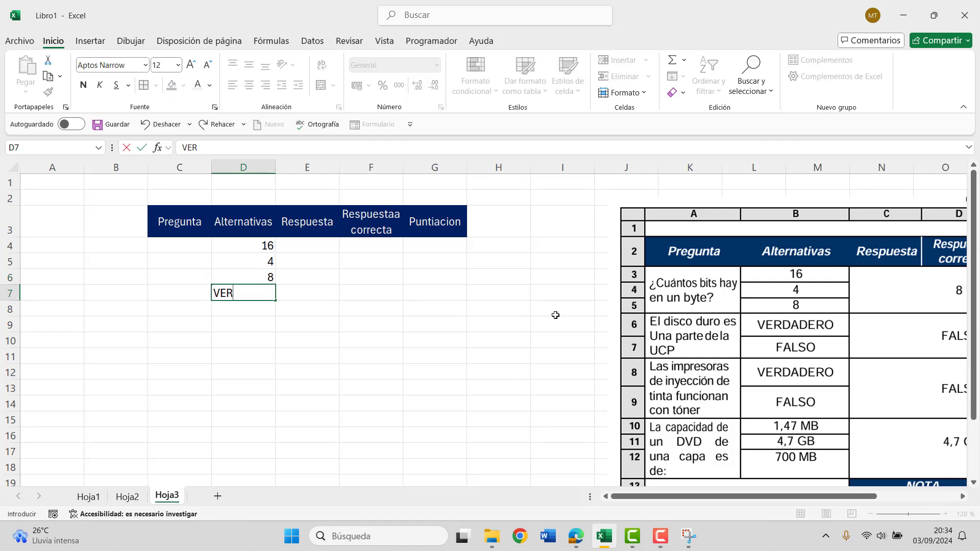
text(DADERO)
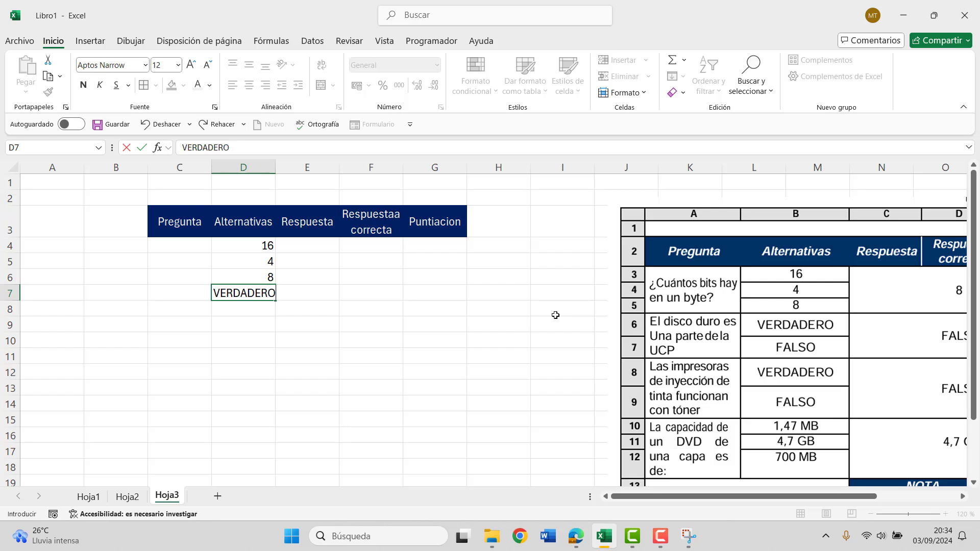
key(Return)
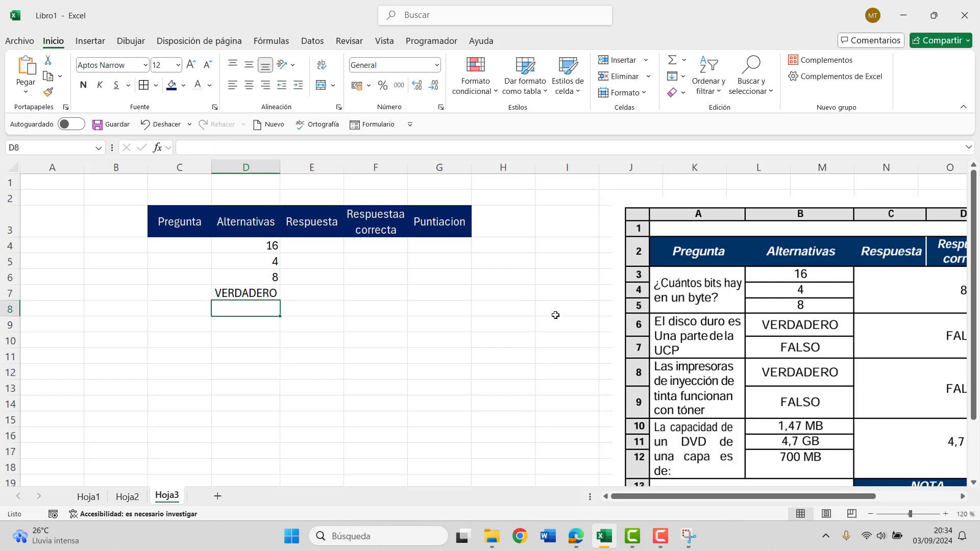
text(FALS)
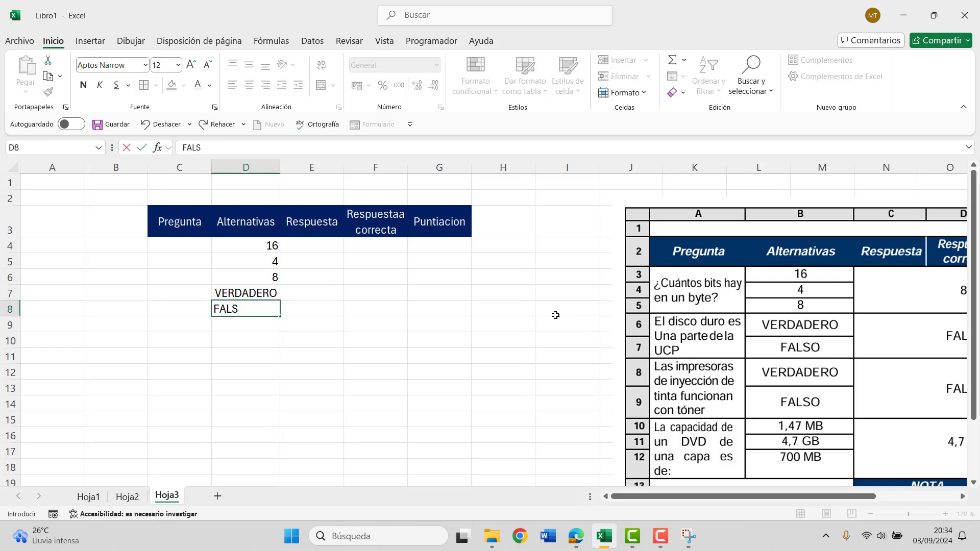
text(O)
key(Return)
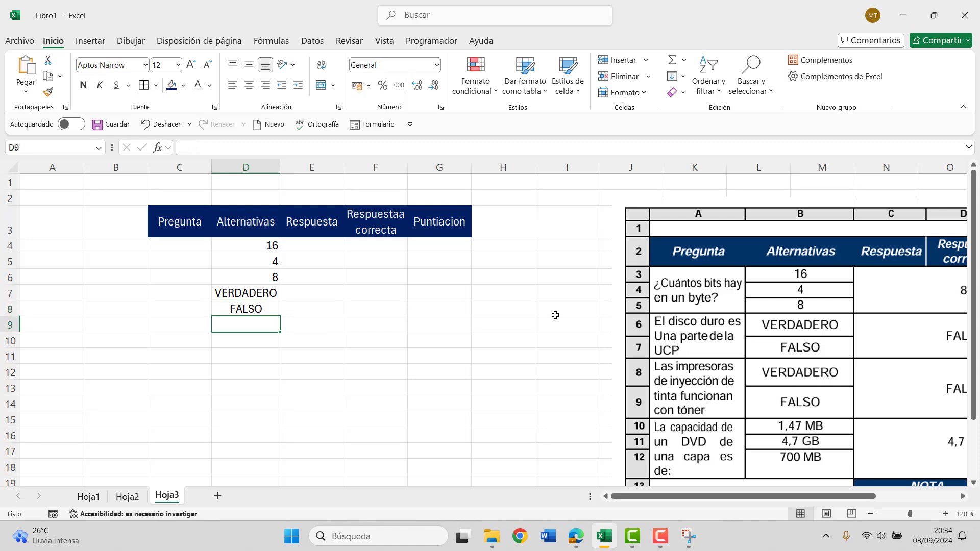
Step: Repeat VERDADERO/FALSO into D9:D10, then enter 1,47 MB, 4,7 GB and 700 MB
drag(248, 293, 279, 345)
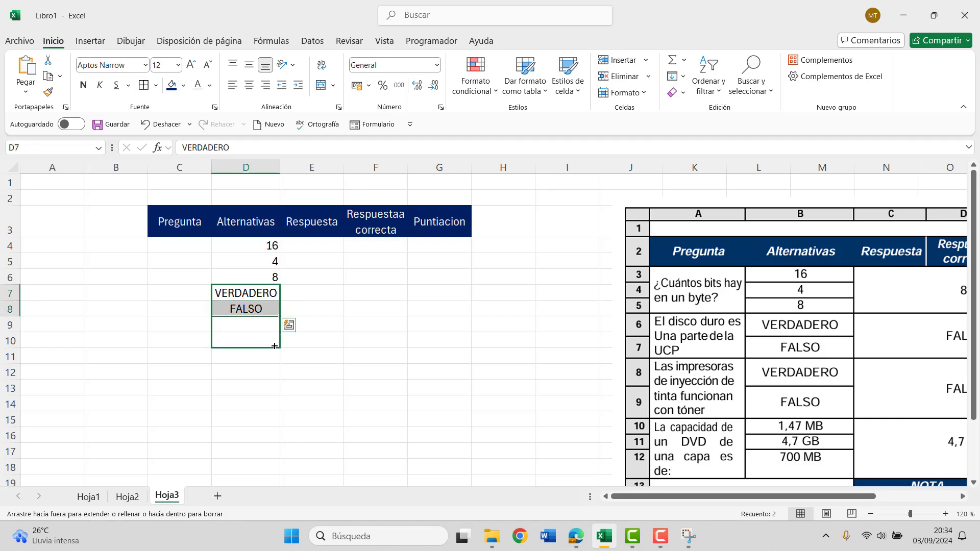
click(238, 359)
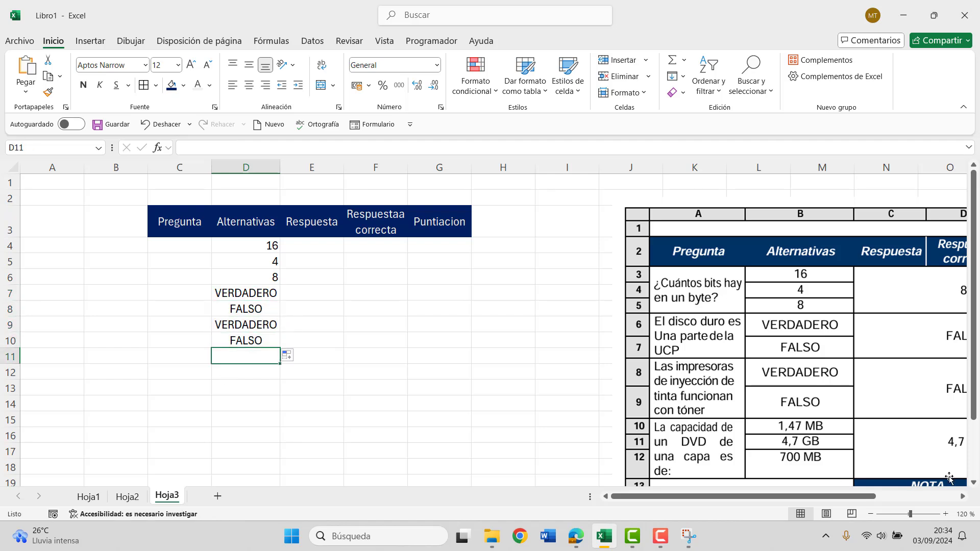
text(1,)
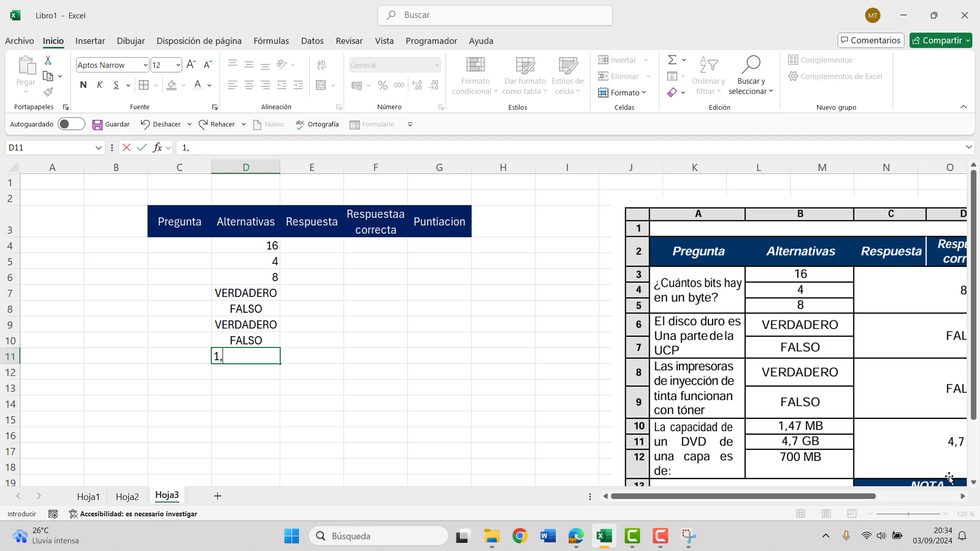
text(47 MB)
key(Return)
text(4)
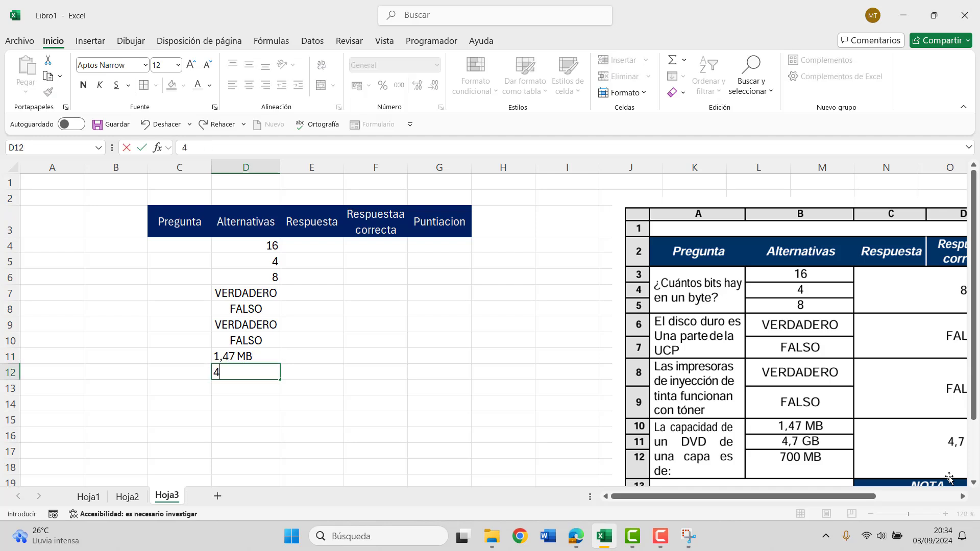
text(,7 G)
text(B)
key(Return)
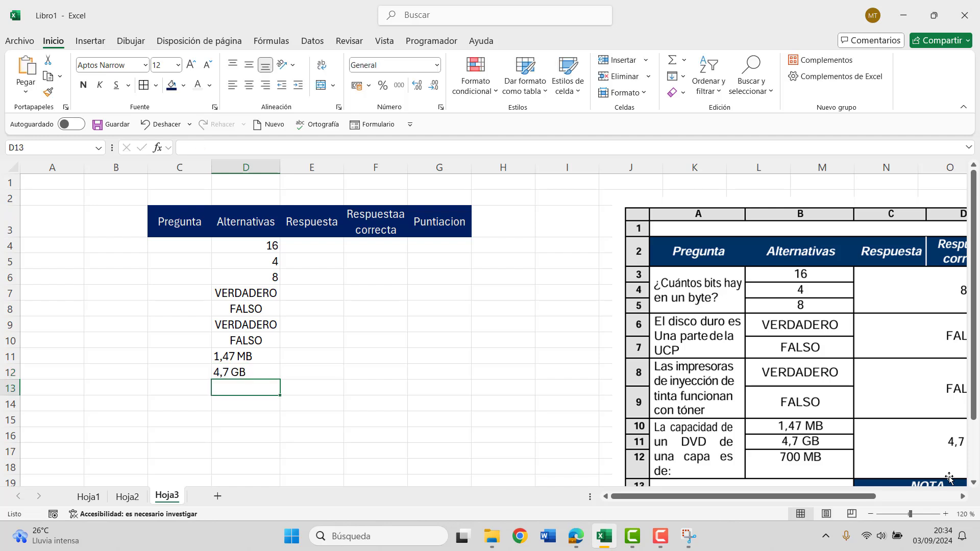
text(700)
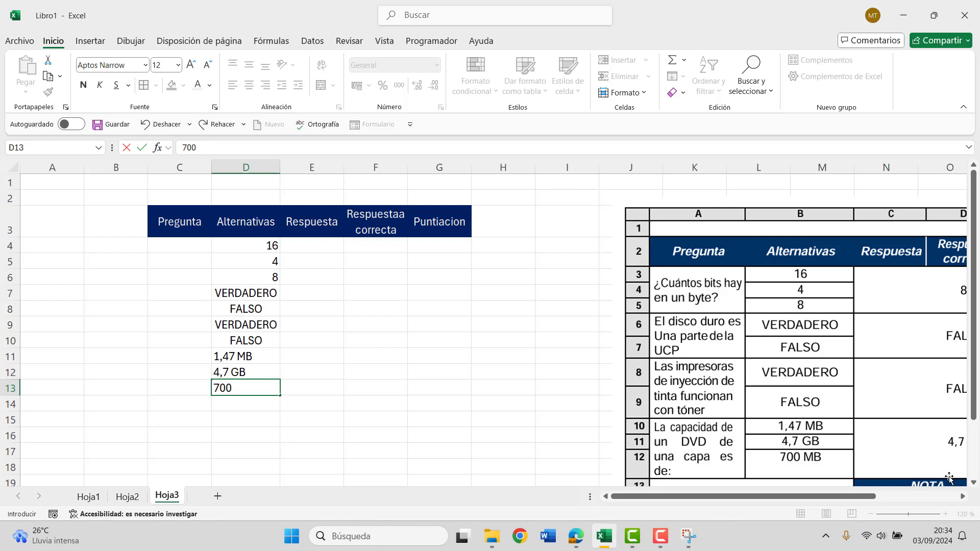
text( MB)
Step: Commit 700 MB in D13 and apply All Borders to the C4:G13 table body
click(440, 247)
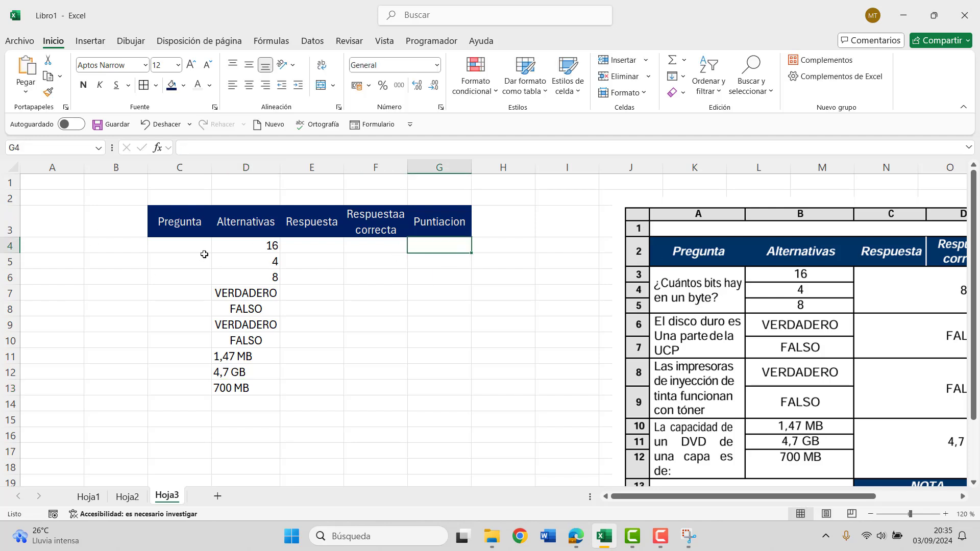
mouse_move(171, 247)
mouse_down()
mouse_move(440, 403)
mouse_move(444, 387)
mouse_up()
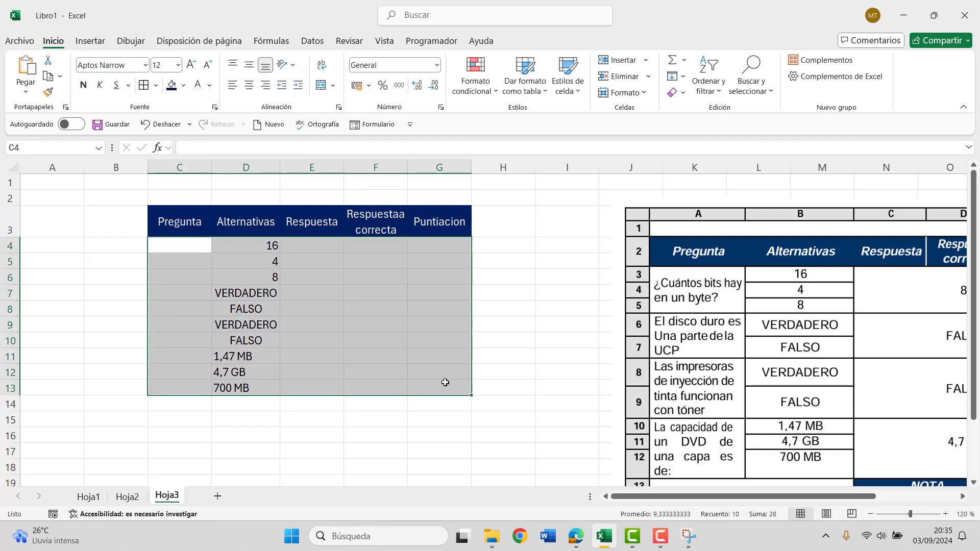
click(144, 85)
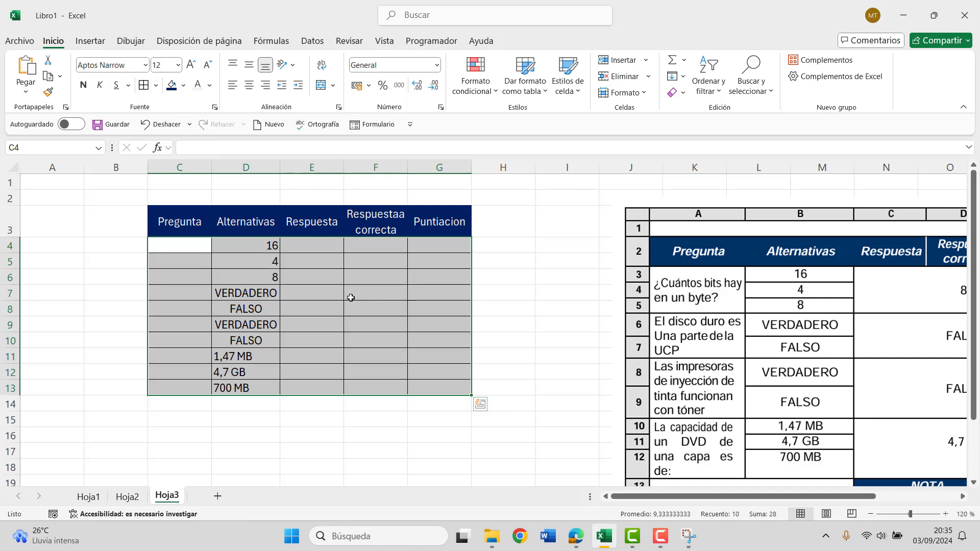
drag(184, 247, 184, 279)
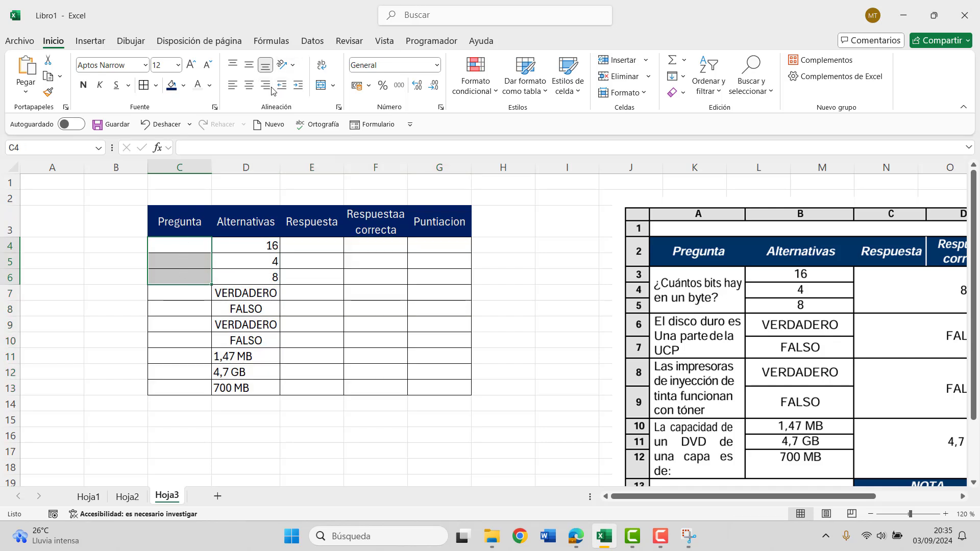
Step: Merge C4:C6 and E4:E6 for the first question, copying the merge across F4:G6
click(321, 85)
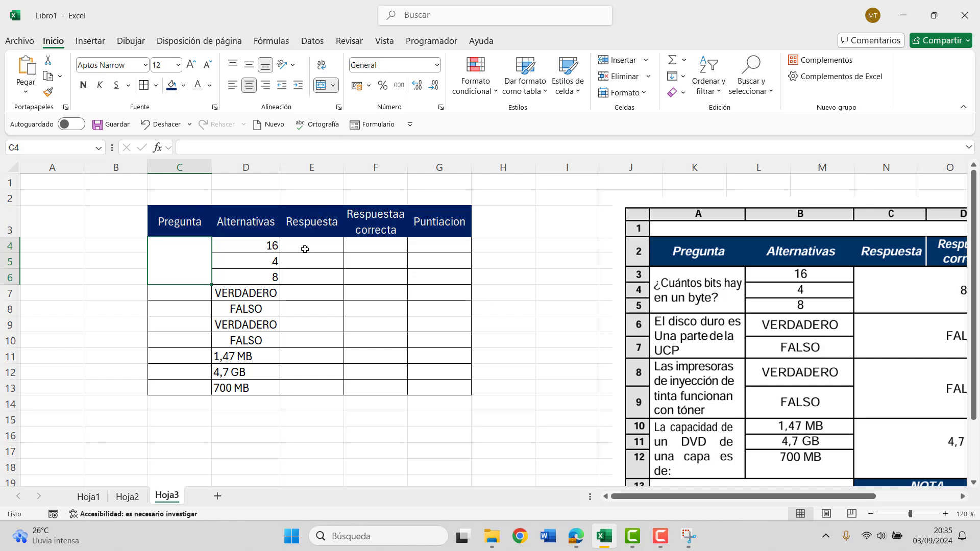
drag(305, 247, 306, 276)
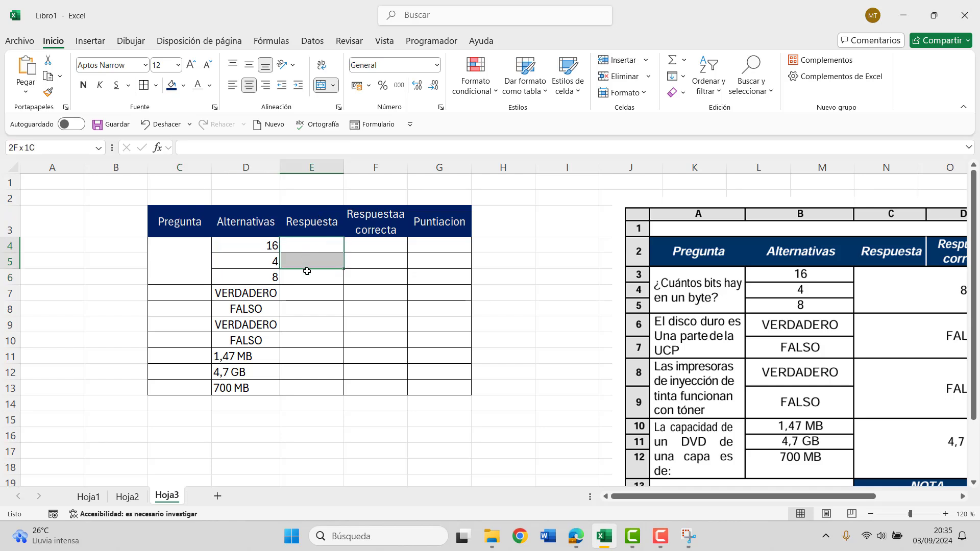
click(321, 85)
drag(343, 283, 457, 286)
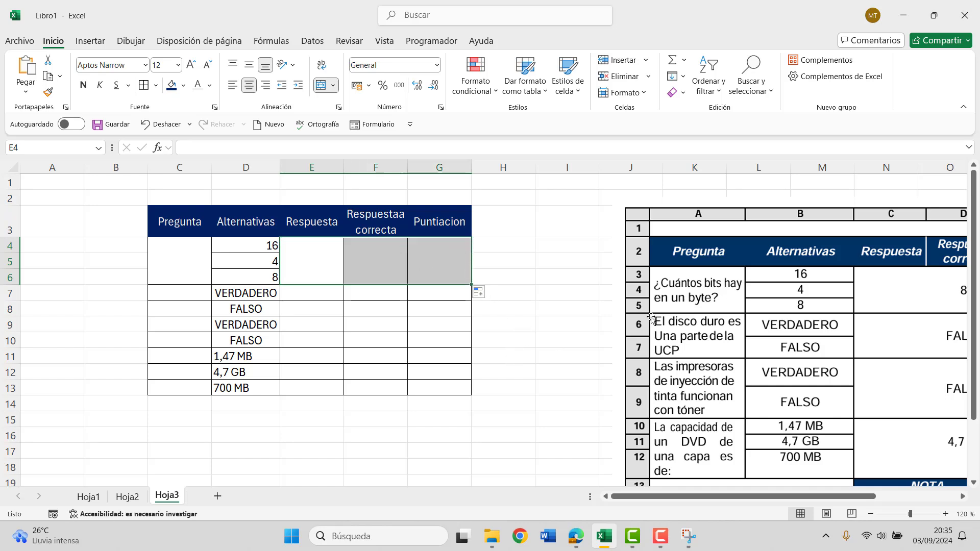
Step: Merge C7:C8 and E7:E8 for the second question, copying the merge across F7:G8
drag(183, 292, 183, 308)
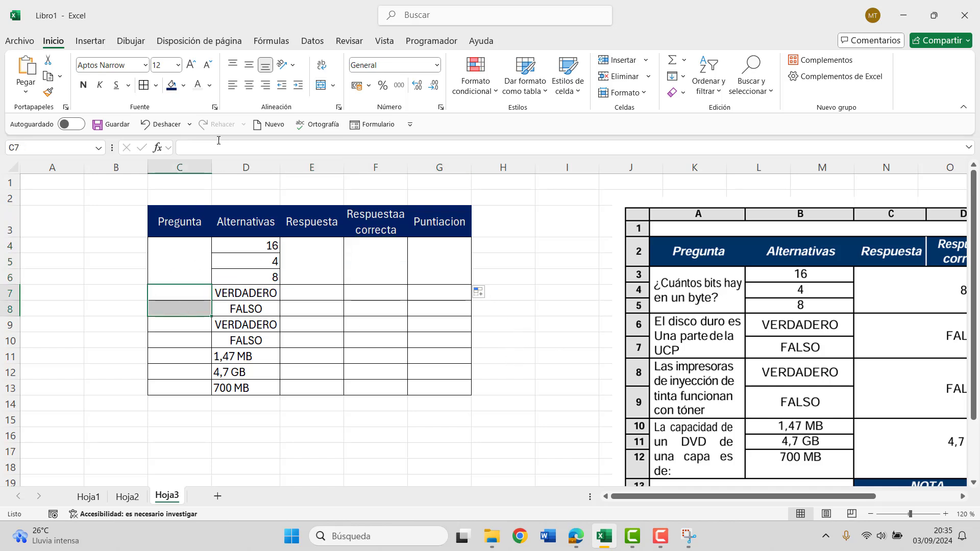
click(320, 85)
click(313, 294)
drag(312, 308, 318, 309)
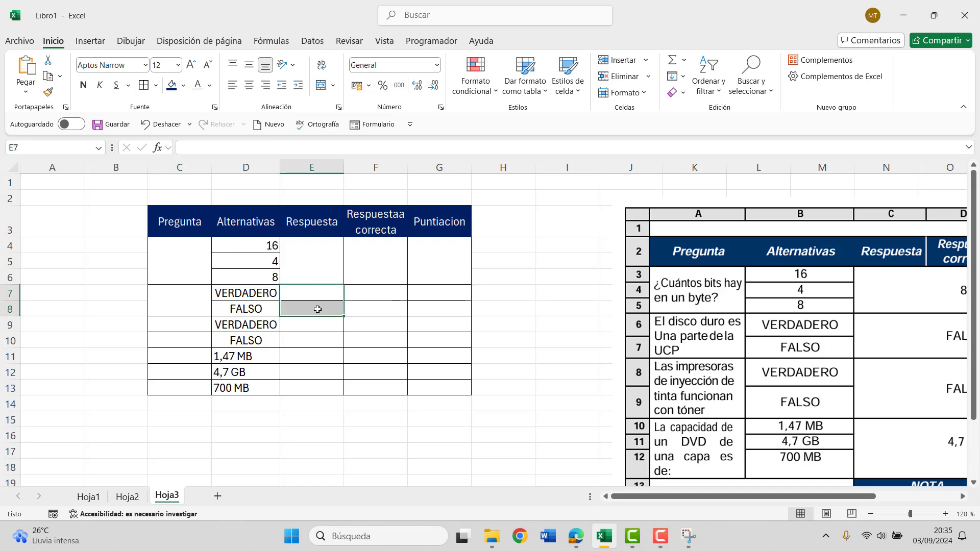
click(320, 85)
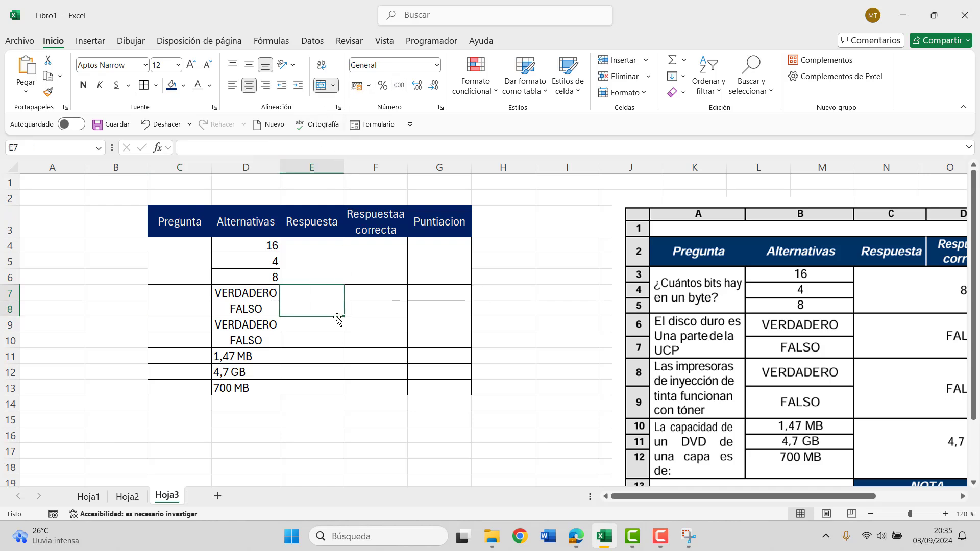
drag(345, 319, 471, 319)
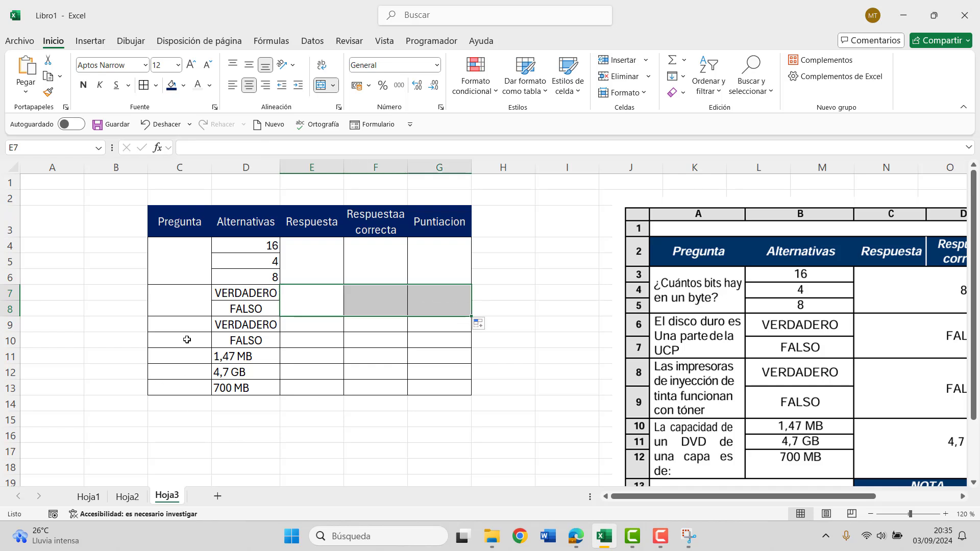
Step: Merge C9:C10 and E9:E10 for the third question, copying the merge across F9:G10
drag(188, 325, 188, 341)
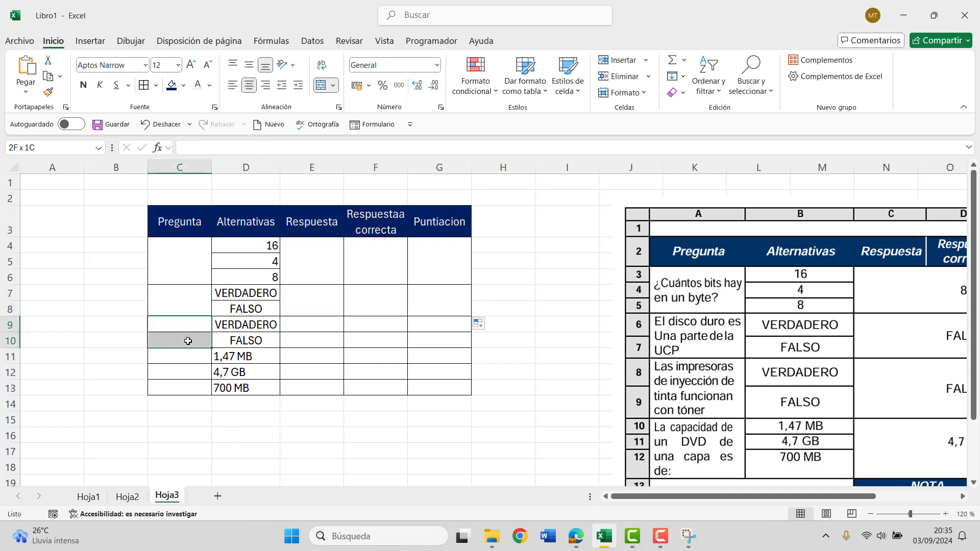
click(320, 85)
drag(438, 338, 439, 337)
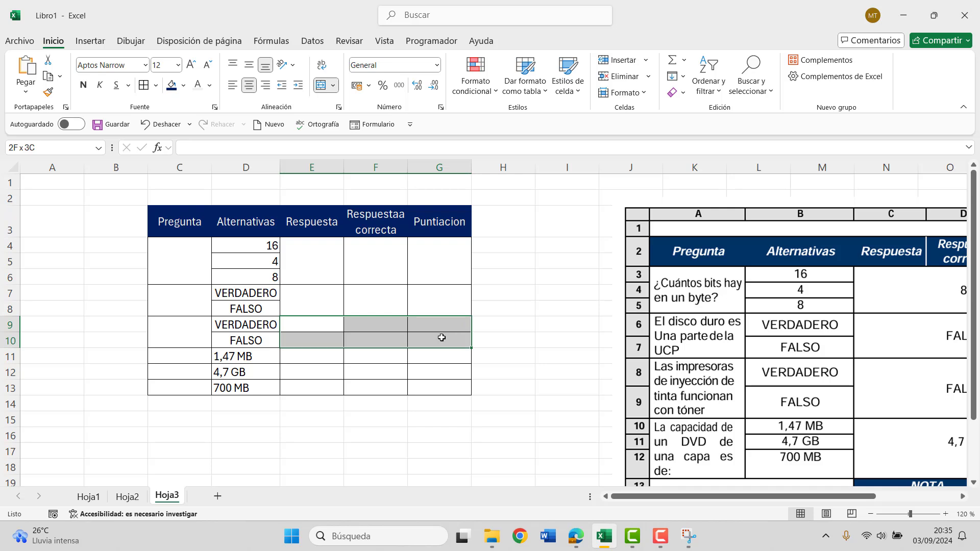
drag(324, 321, 321, 337)
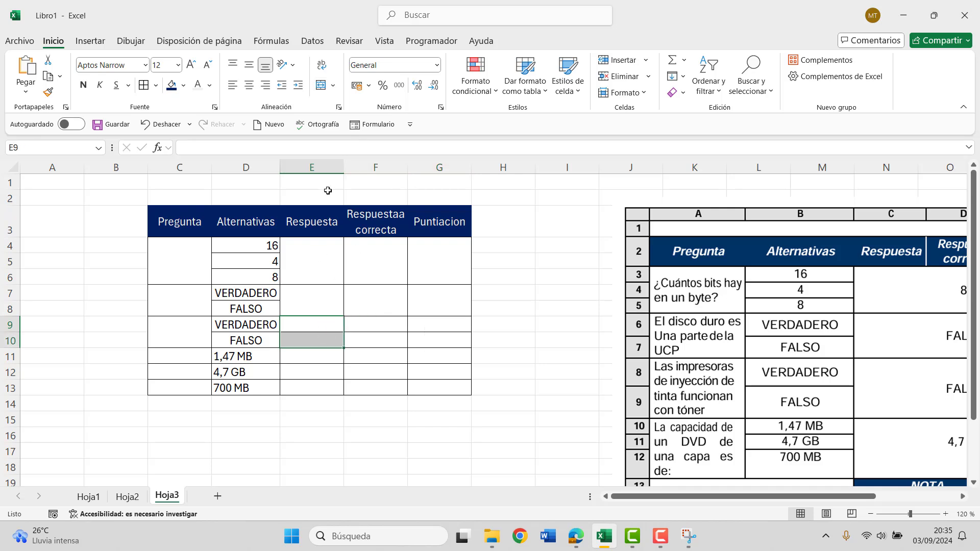
click(322, 86)
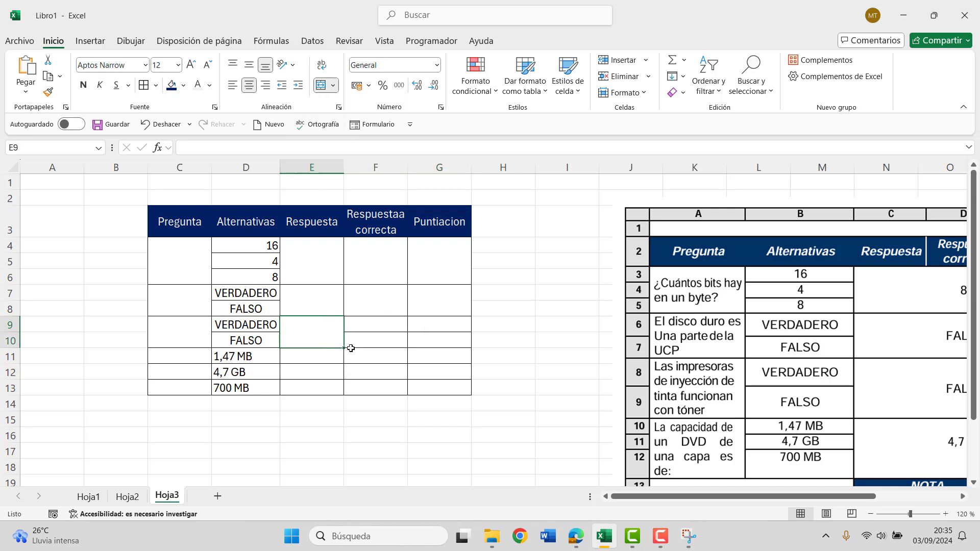
drag(342, 349, 446, 346)
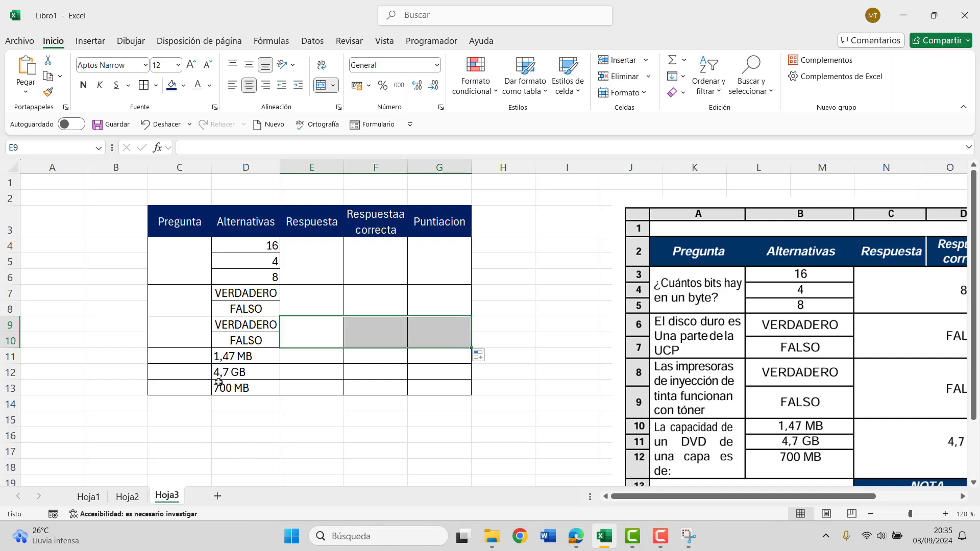
Step: Merge C11:C13 and E11:E13 for the fourth question, copying the merge across F11:G13
drag(189, 360, 189, 390)
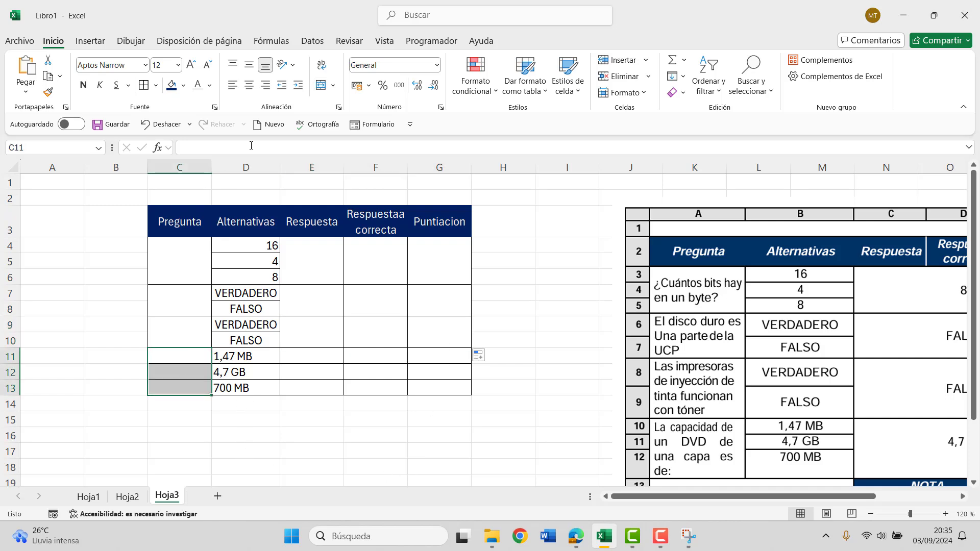
click(321, 86)
click(325, 366)
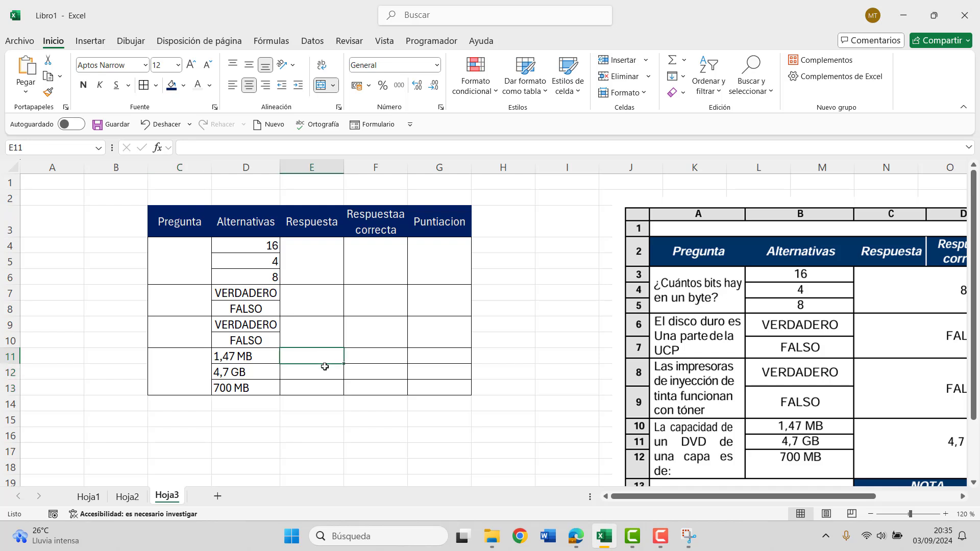
drag(325, 367, 324, 387)
click(333, 86)
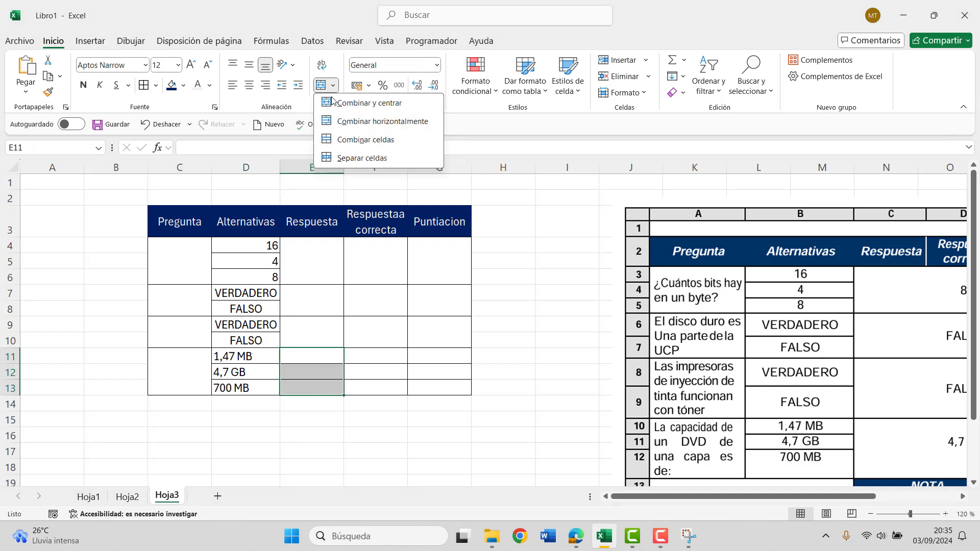
click(358, 103)
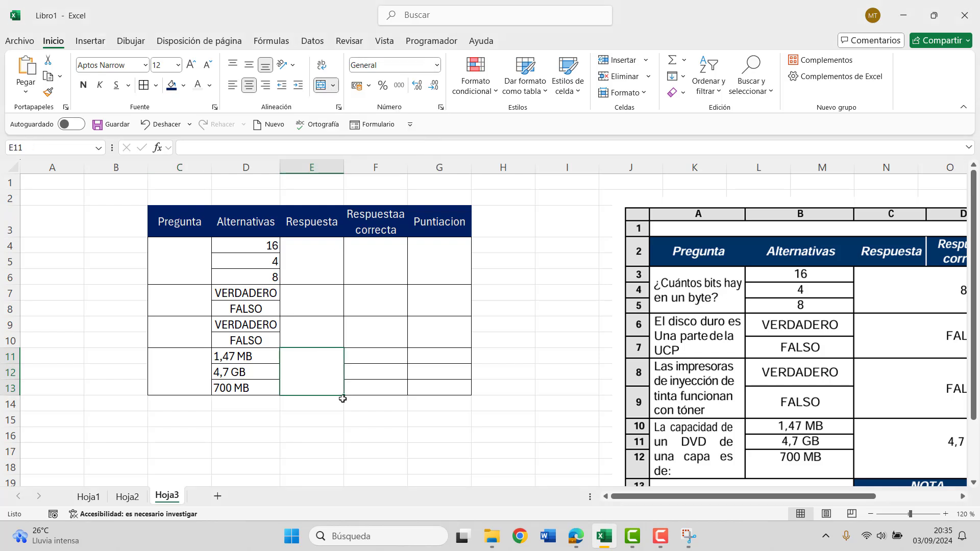
drag(344, 397, 470, 397)
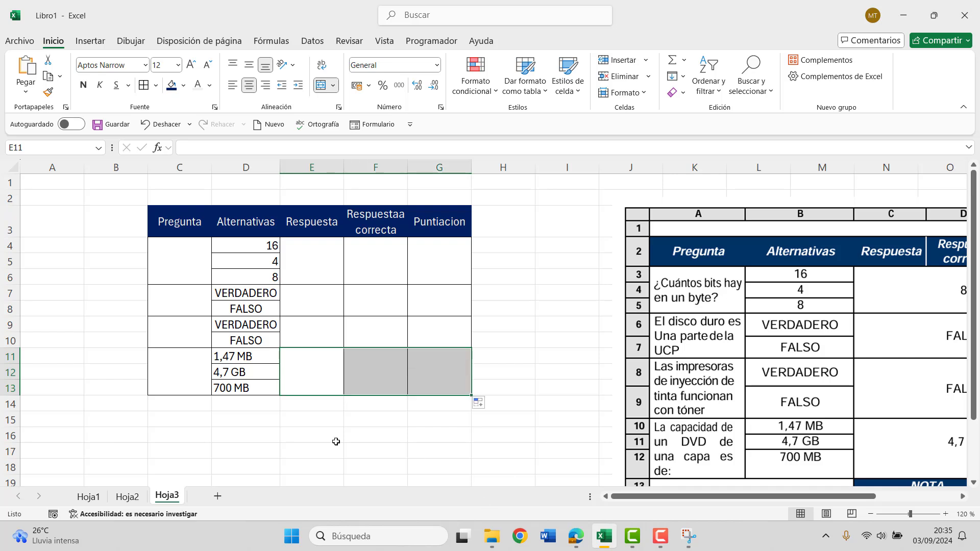
Step: Widen column C and shift the reference quiz image to the left
drag(210, 167, 224, 166)
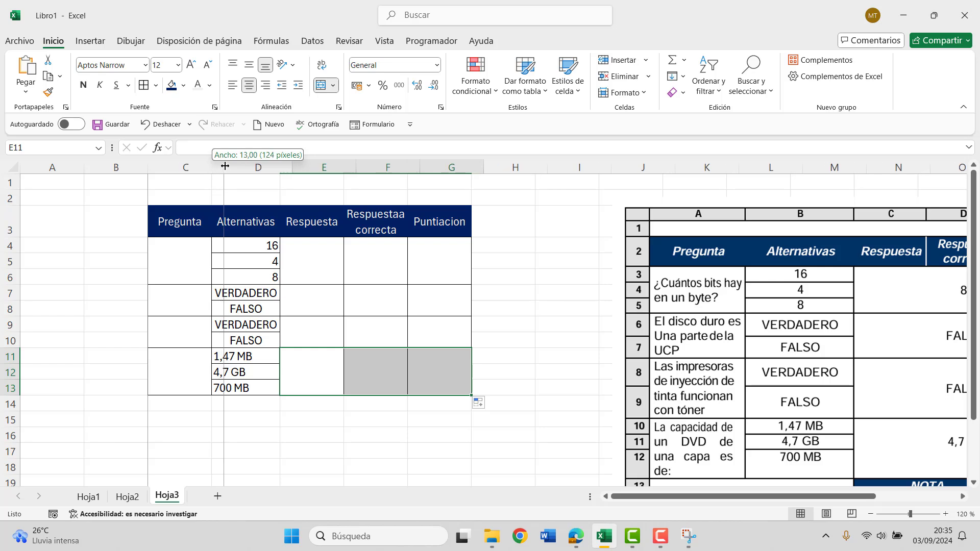
mouse_move(875, 305)
mouse_down()
mouse_move(821, 284)
mouse_move(829, 282)
mouse_up()
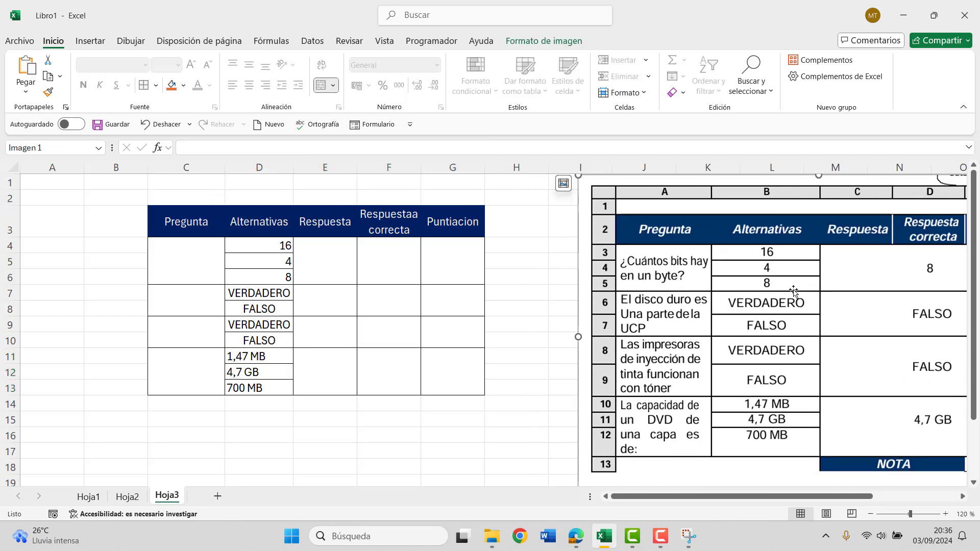
drag(828, 228, 779, 227)
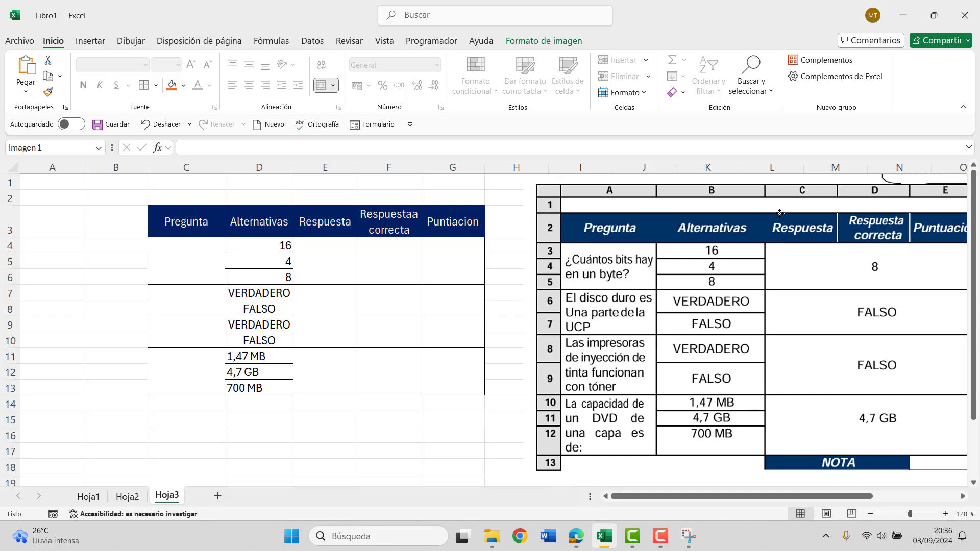
click(224, 273)
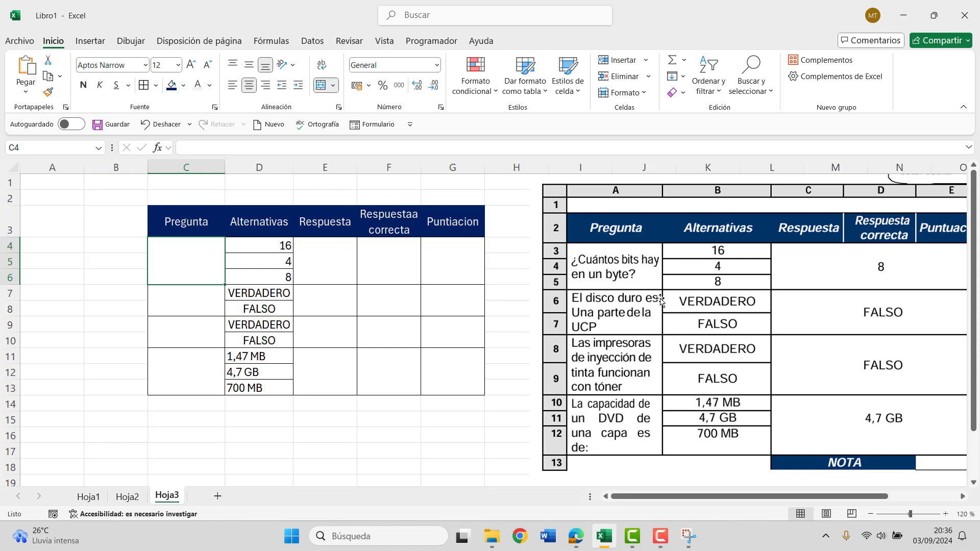
Step: Enter 'Cuantos bits hay en un byte' in C4 and wrap its text
text(Cua)
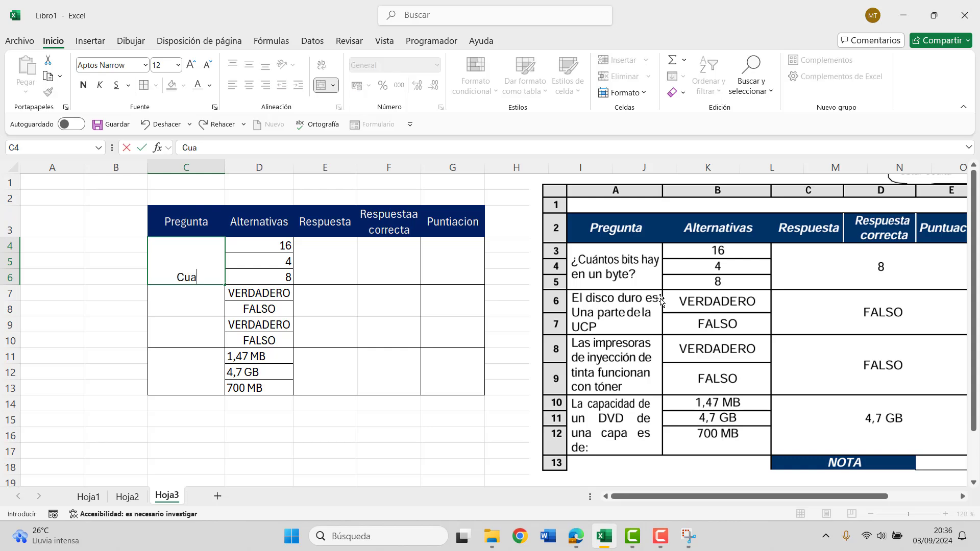
text(ntos)
text( bits)
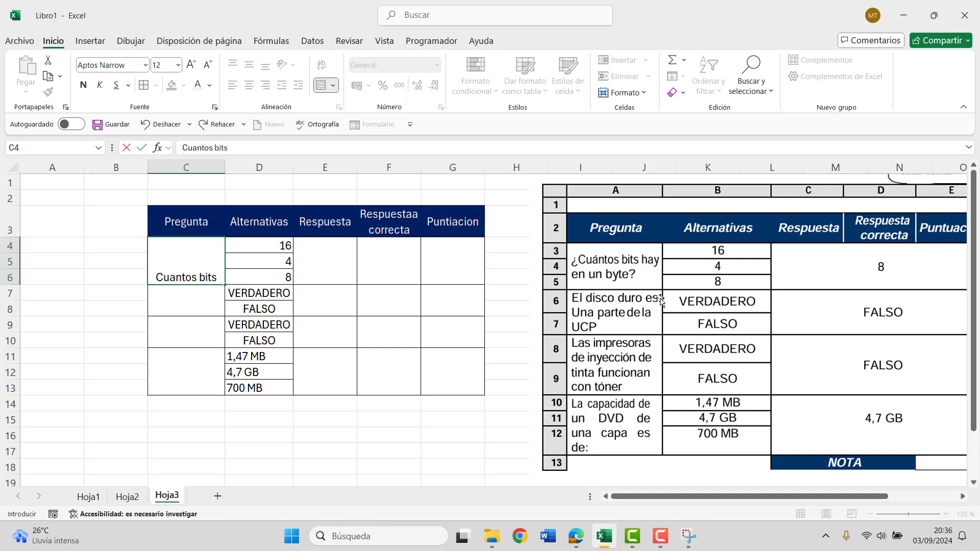
text( hay e)
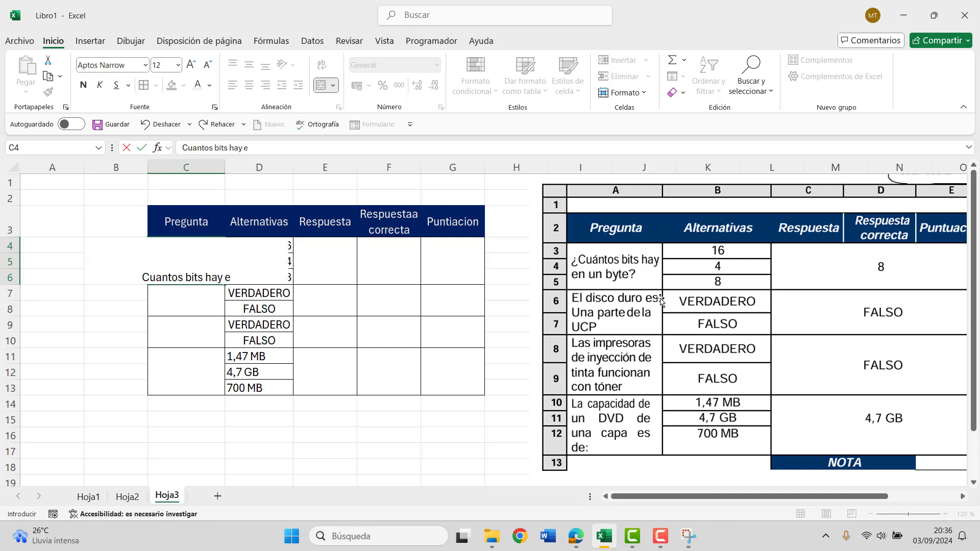
text(n un b)
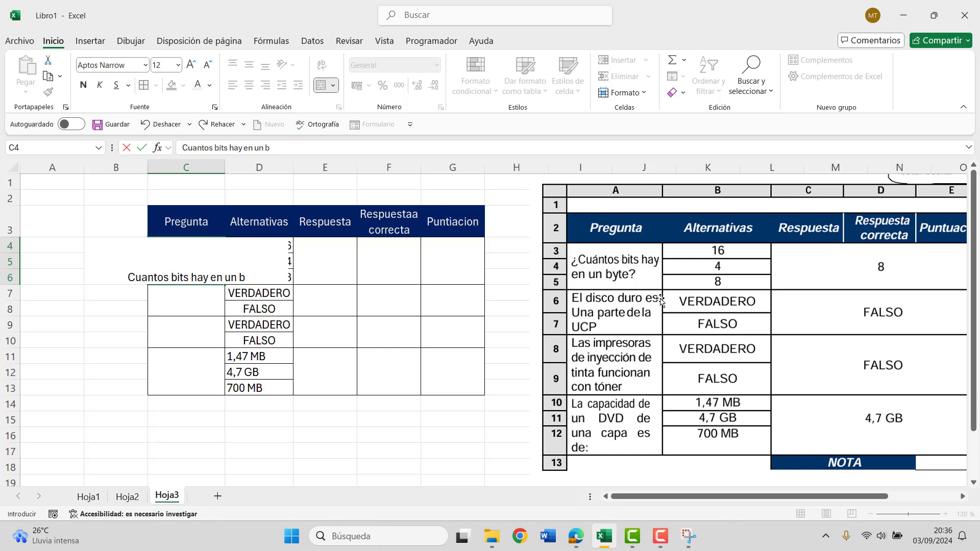
text(yte)
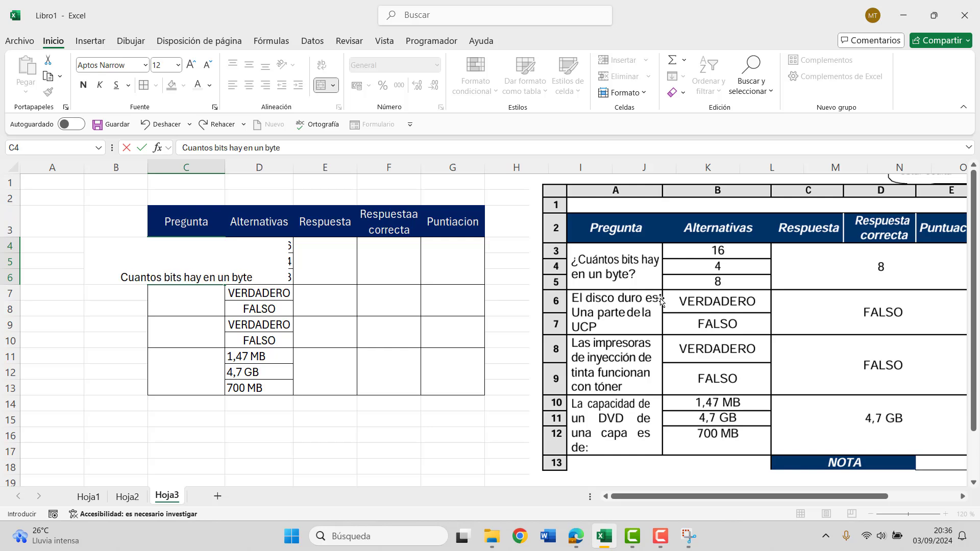
key(Return)
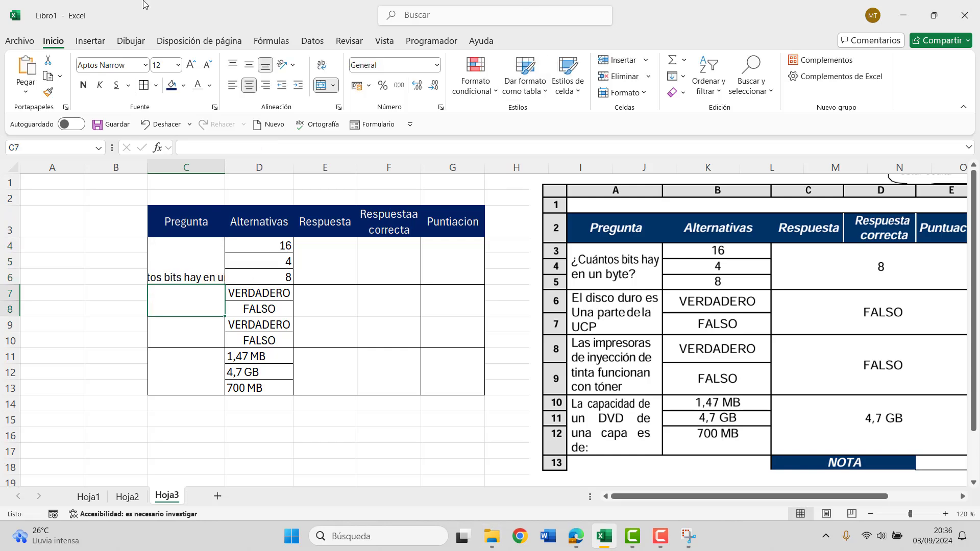
click(167, 252)
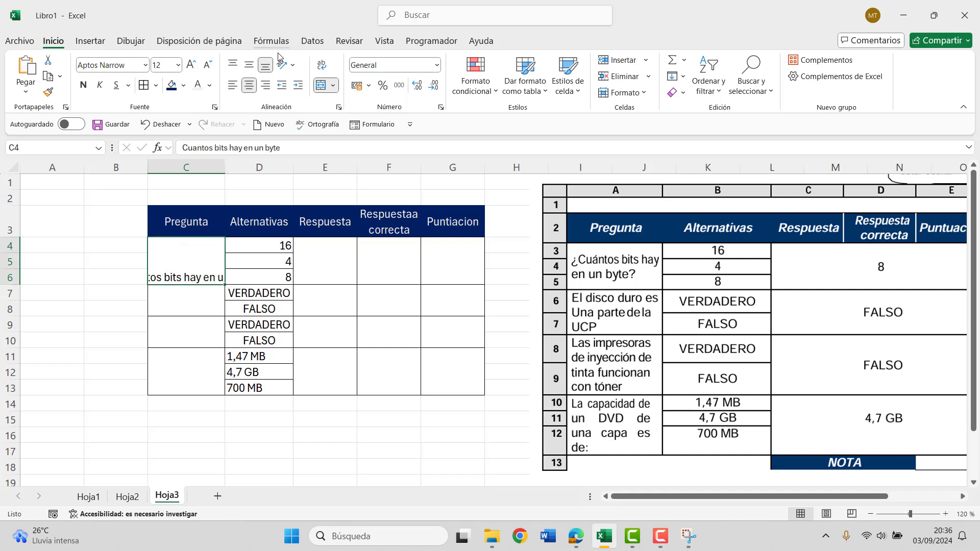
click(324, 68)
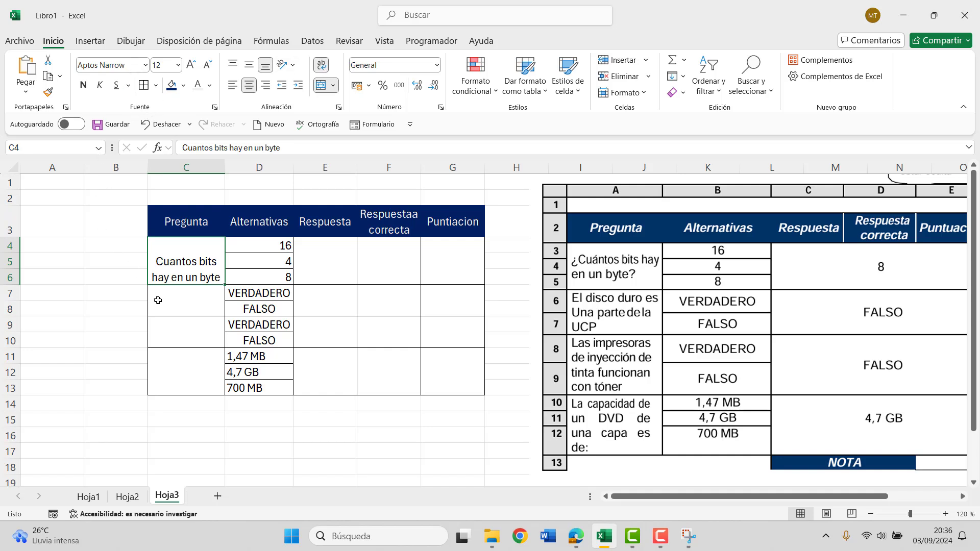
click(177, 299)
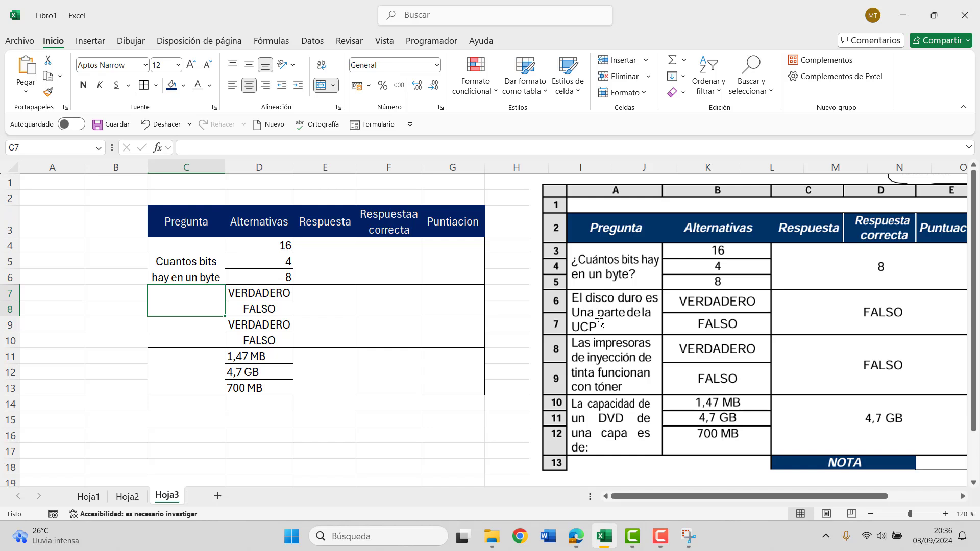
Step: Enter the second question 'R discoduro es una parte de la UCP' in C7 and wrap it
text(Rl d)
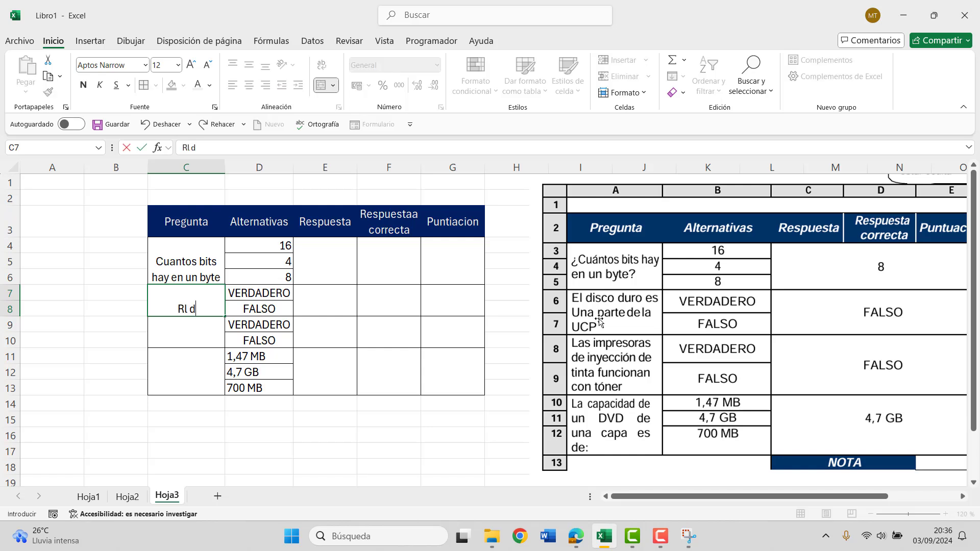
text(isco)
text( duro )
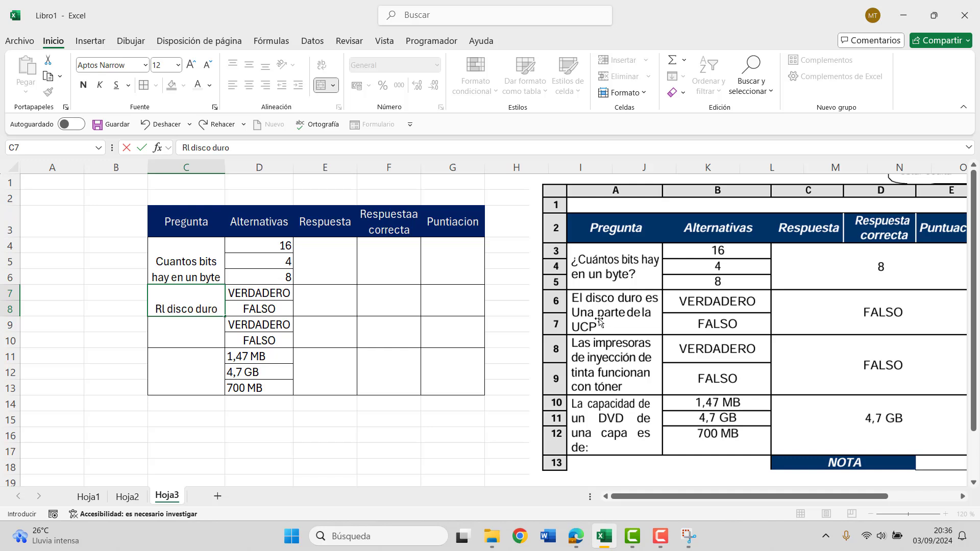
text(es una pa)
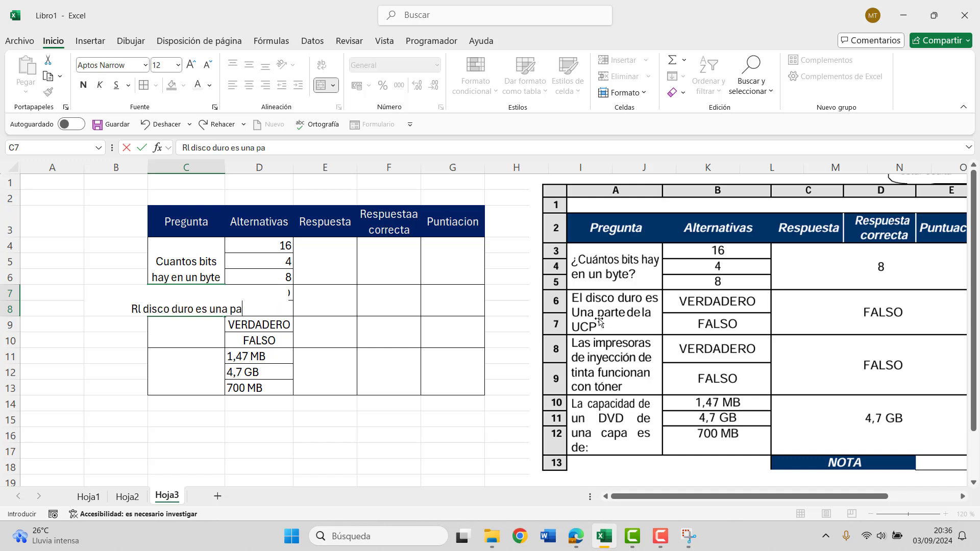
text(rte de)
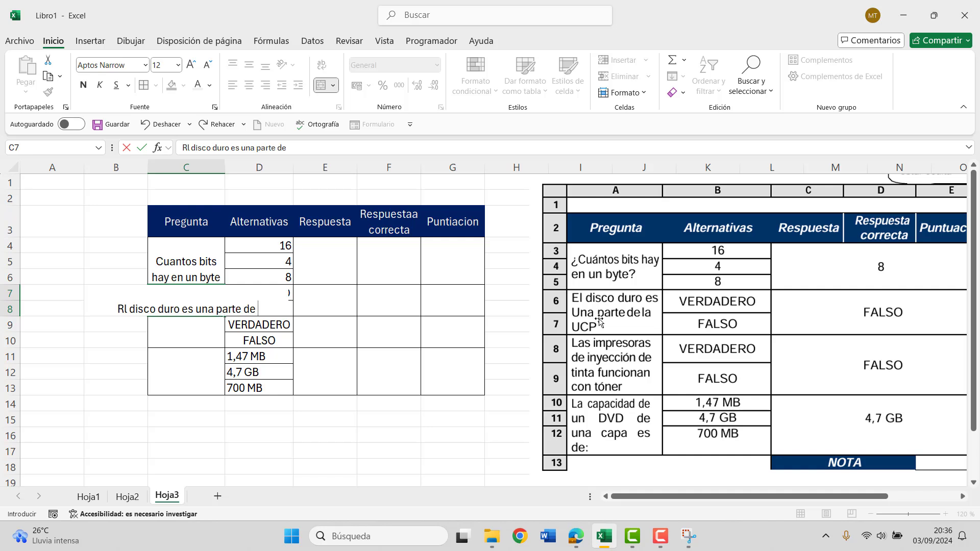
text( la UC)
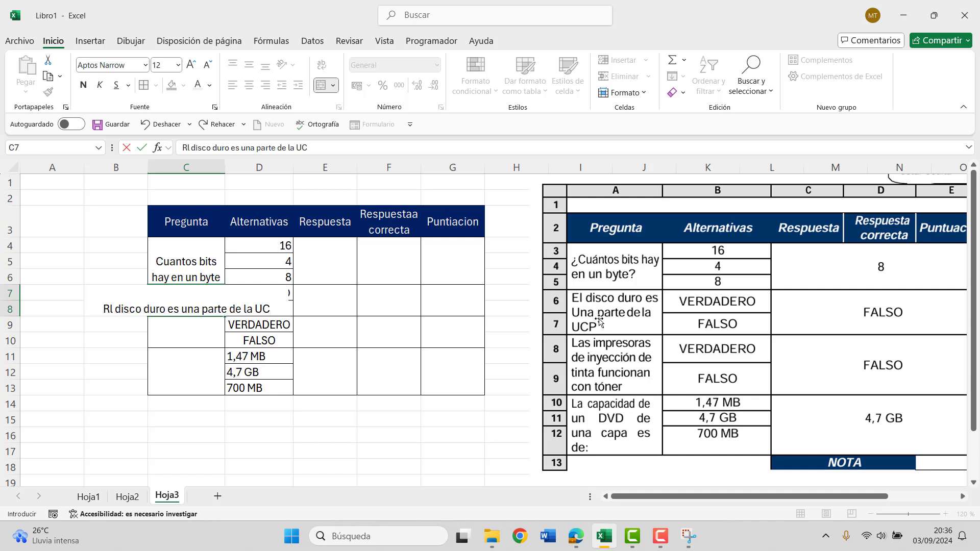
text(P)
key(Return)
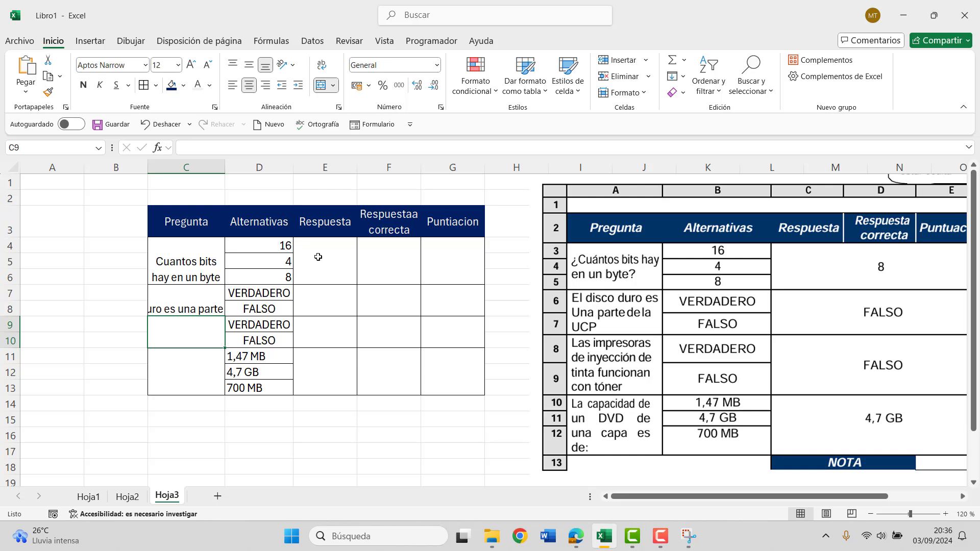
click(166, 296)
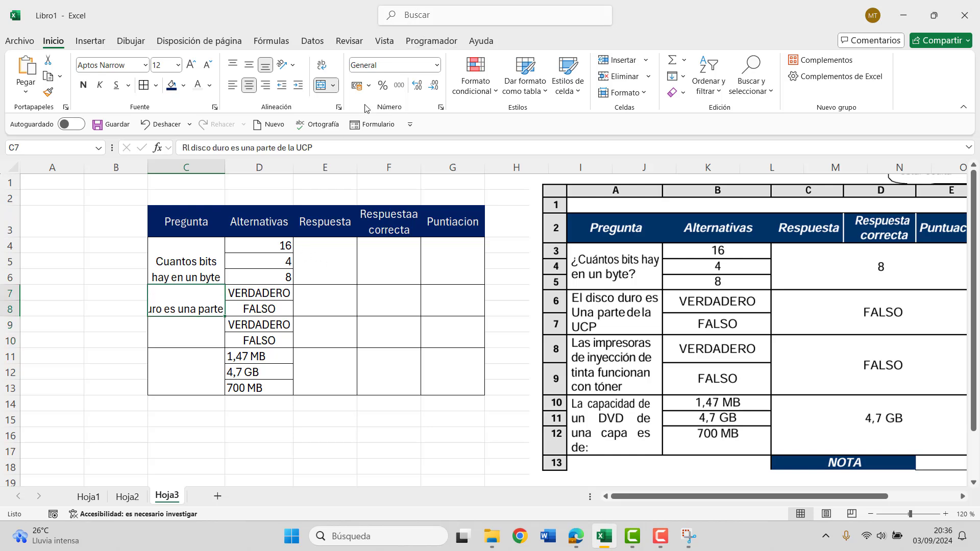
click(321, 65)
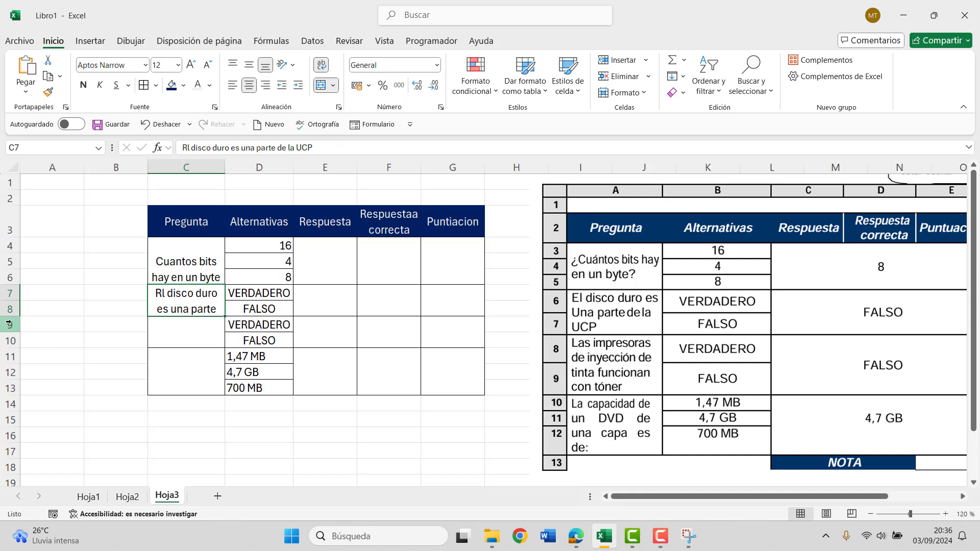
Step: Resize the second question's rows, making row 7 taller and row 8 shorter
drag(13, 317, 13, 337)
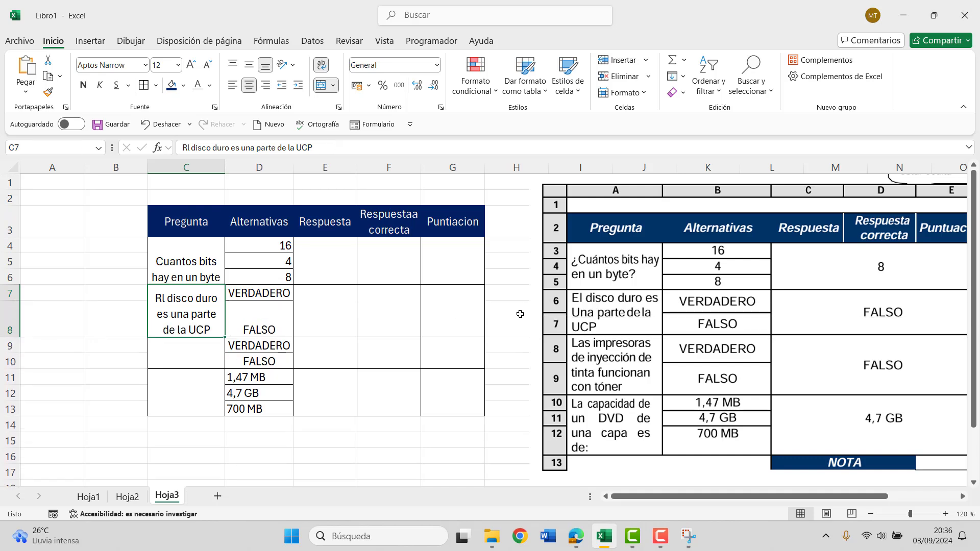
click(261, 301)
drag(261, 301, 260, 316)
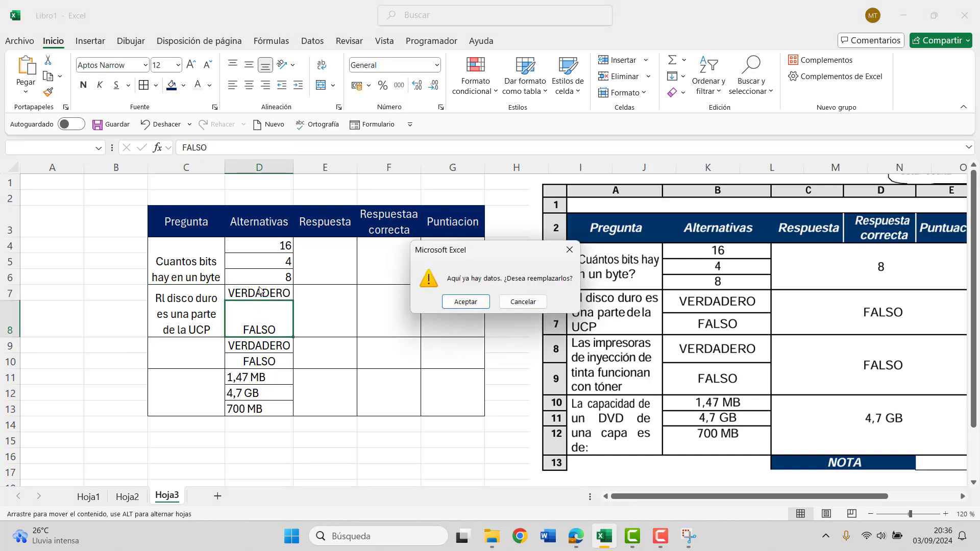
click(522, 301)
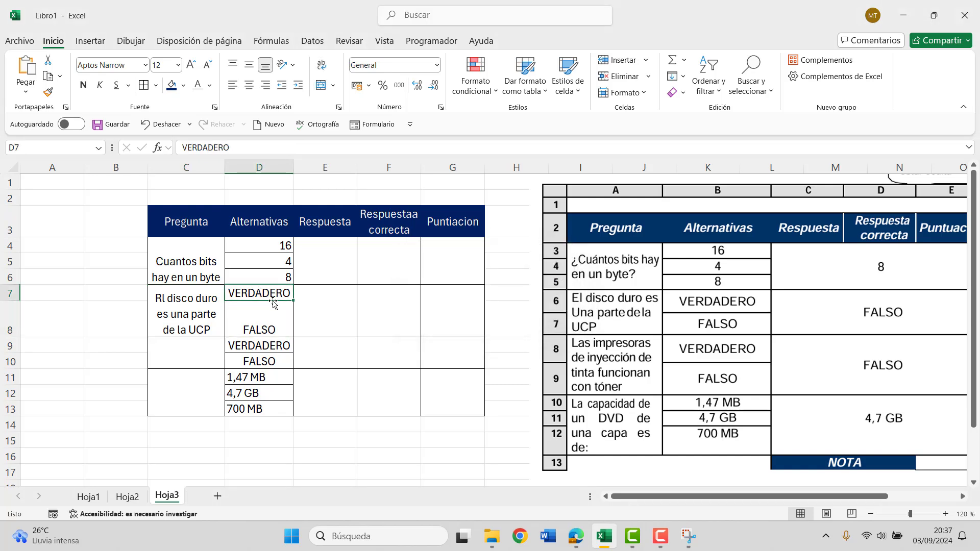
drag(293, 301, 294, 304)
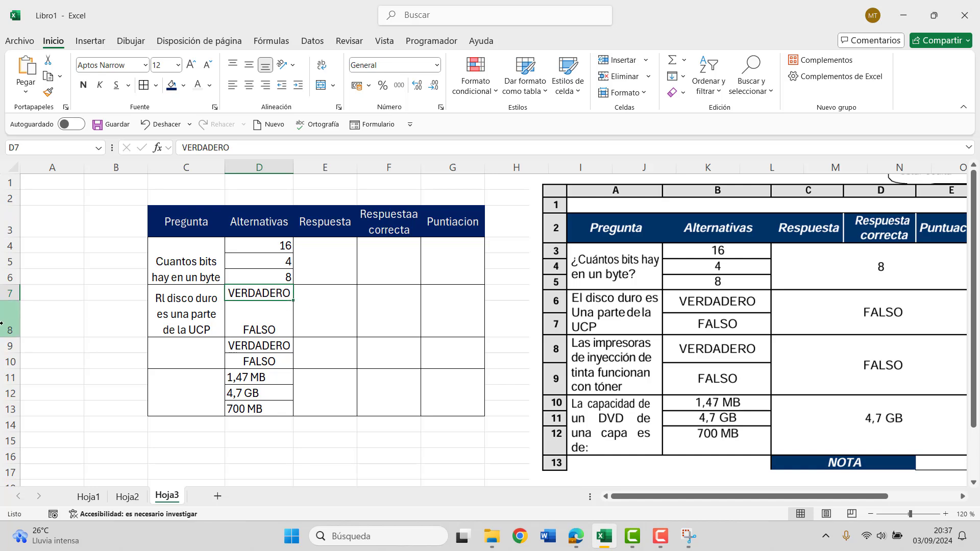
drag(10, 301, 9, 313)
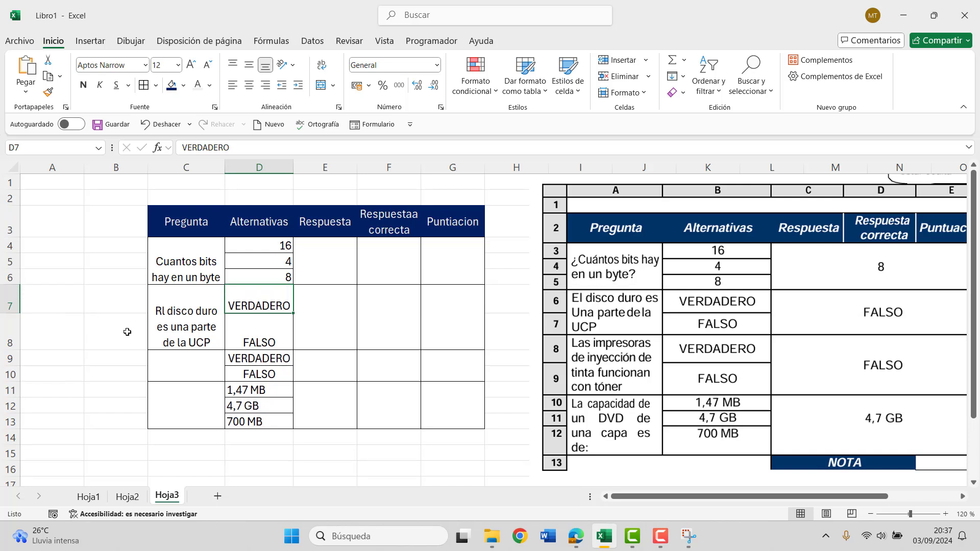
drag(11, 352, 11, 335)
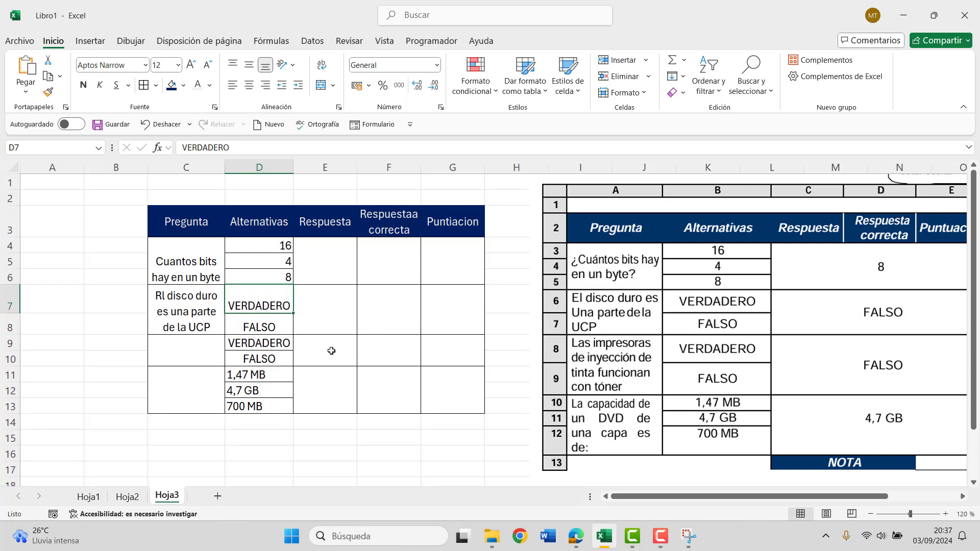
Step: Correct the second question's leading R to E in the formula bar
click(166, 301)
click(186, 148)
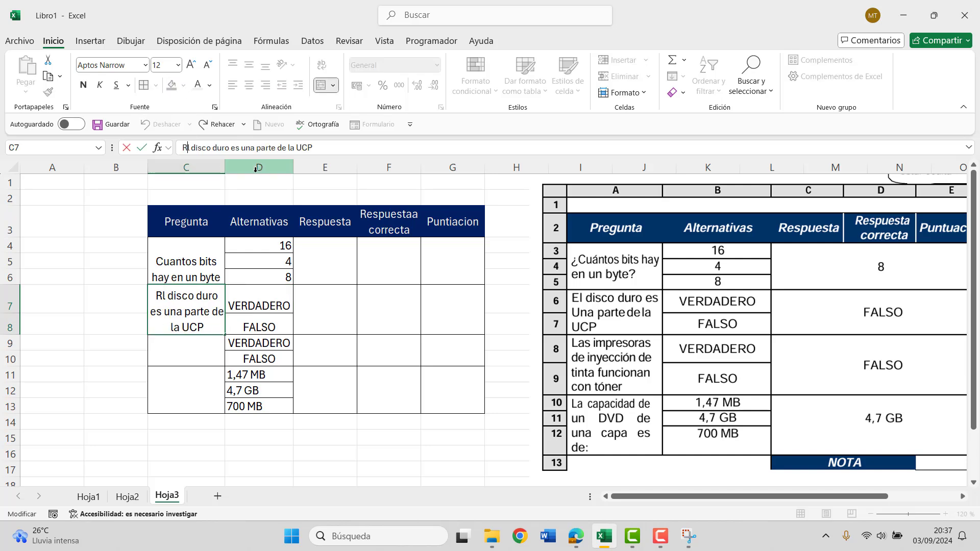
key(BackSpace)
text(E)
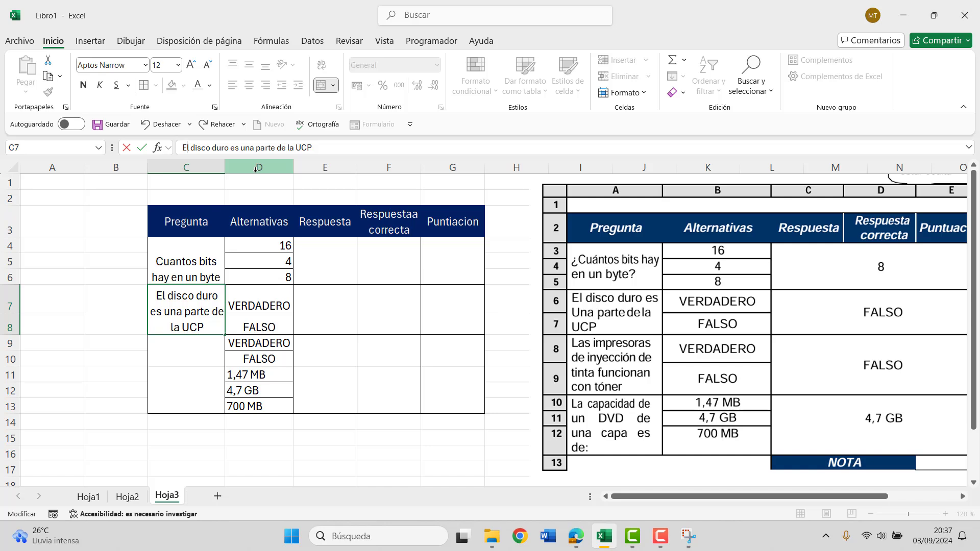
key(Return)
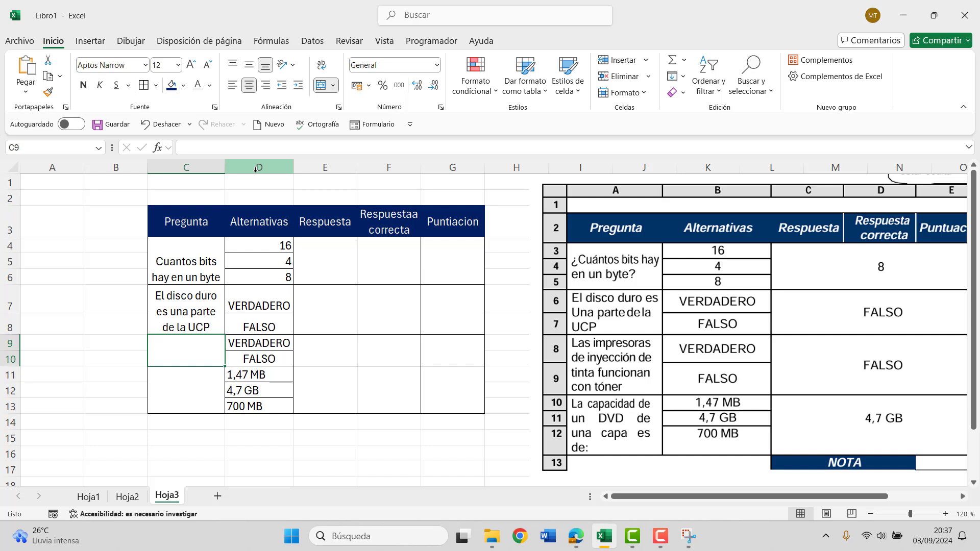
Step: Enter 'Las inpresoras de inyeccion de tinta funcionan con toner' in C9 and heighten row 10 to fit
text(Las )
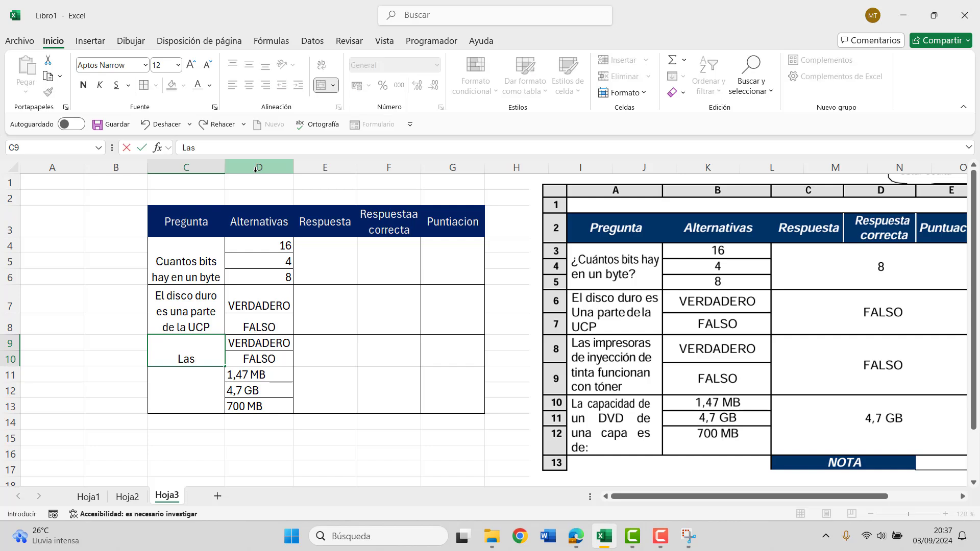
text(inv)
key(BackSpace)
text(p)
text(resoras)
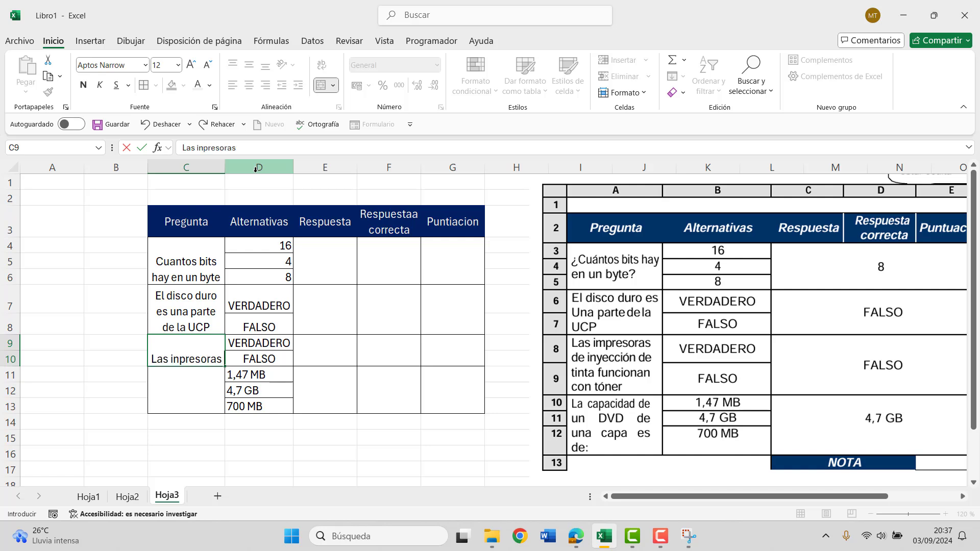
text( de inye)
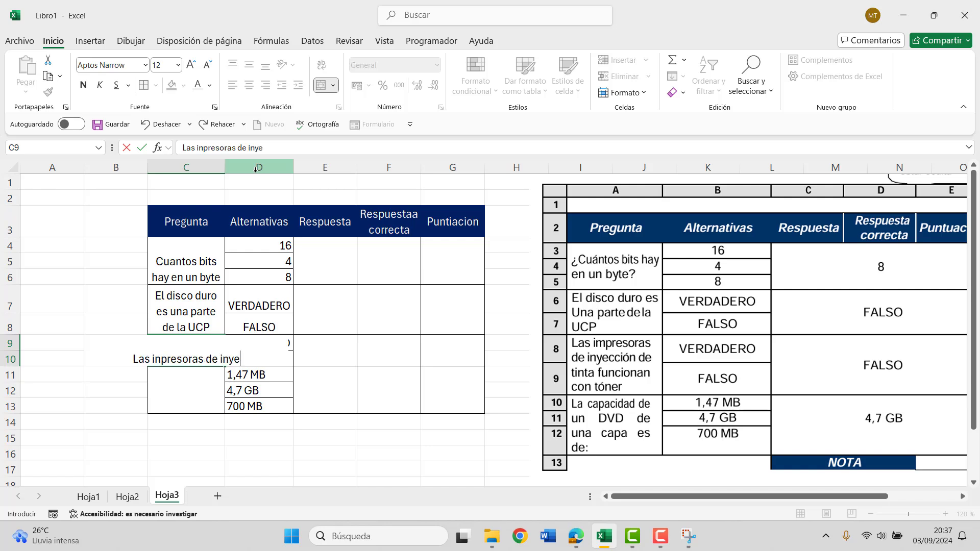
text(ccion)
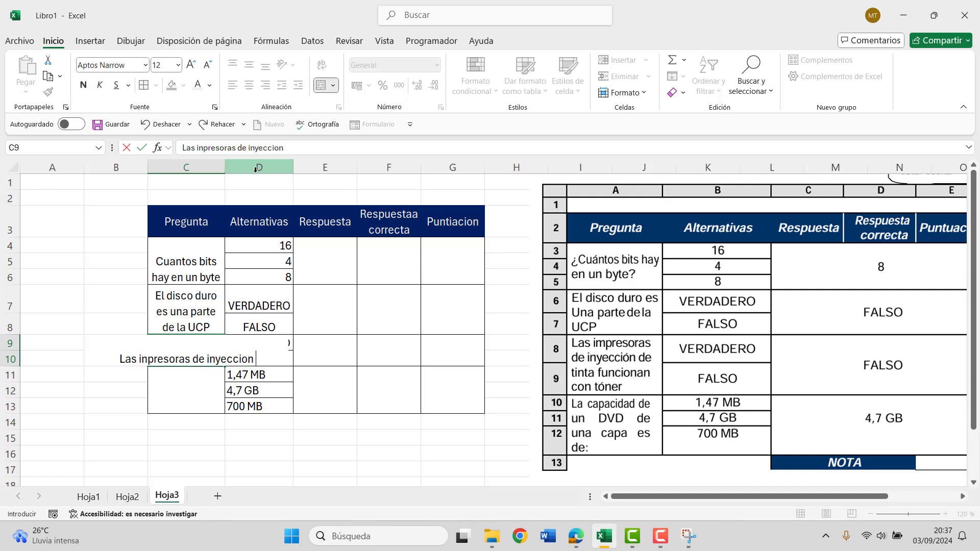
text( de tinta)
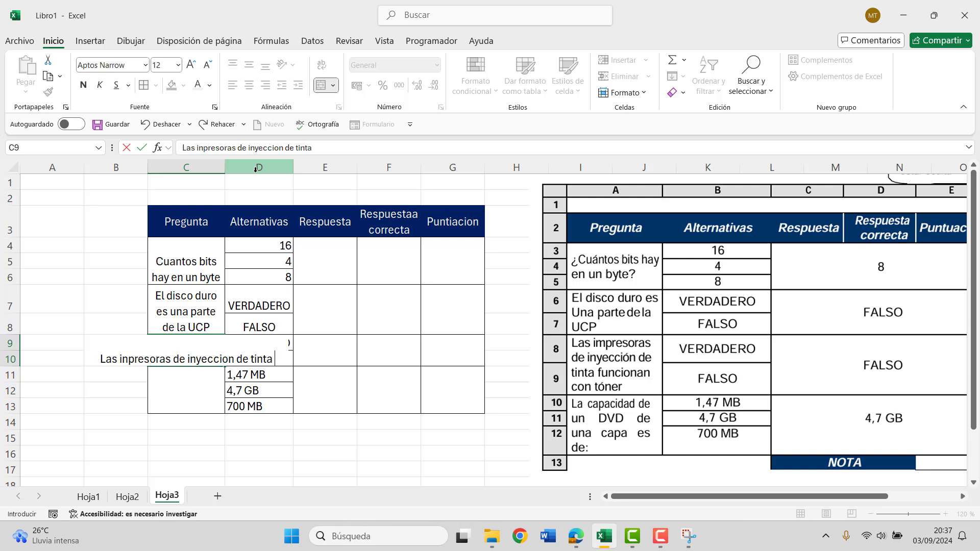
text( funci)
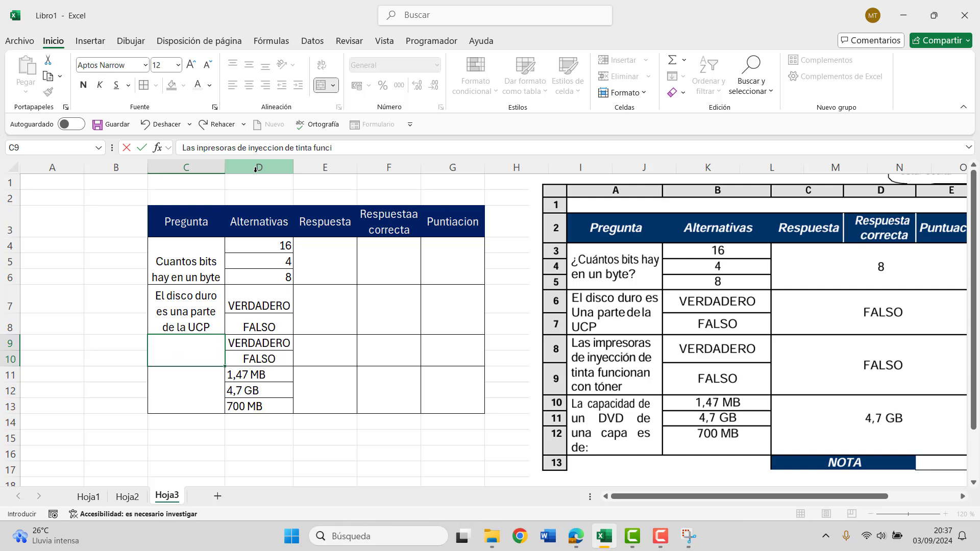
text(onan con)
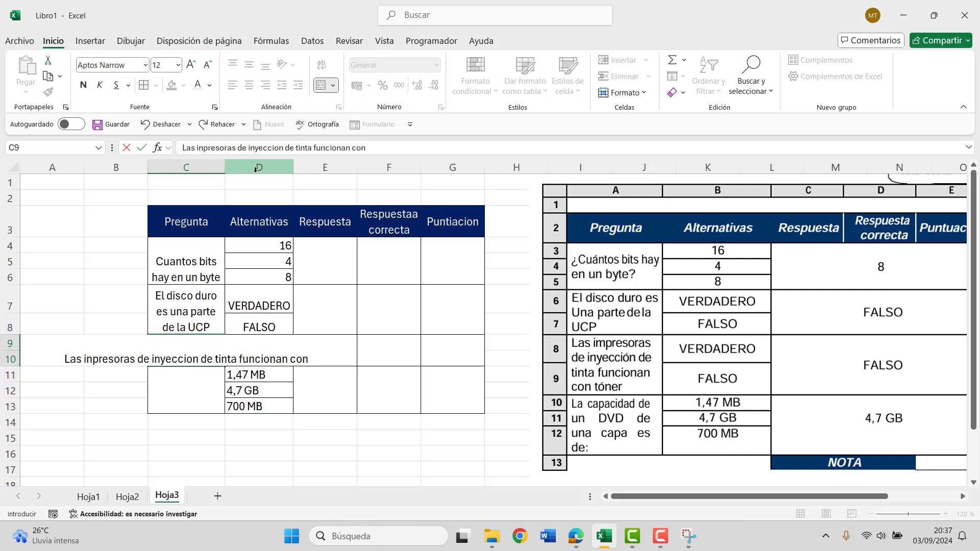
text( to)
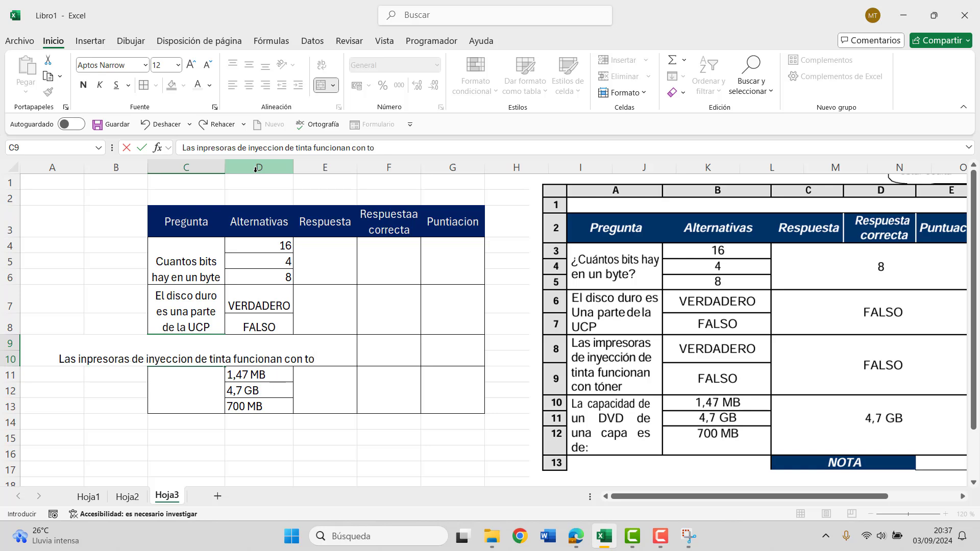
text(ner)
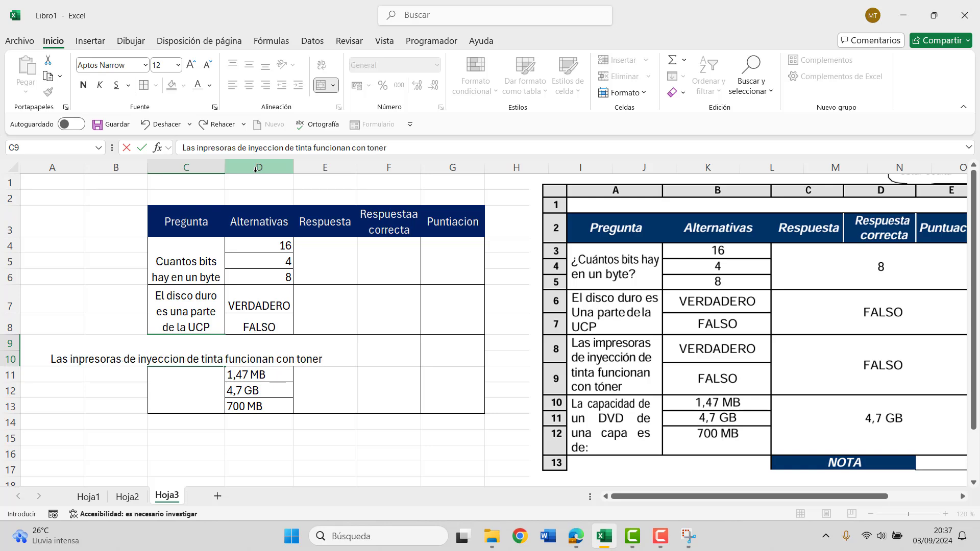
key(Return)
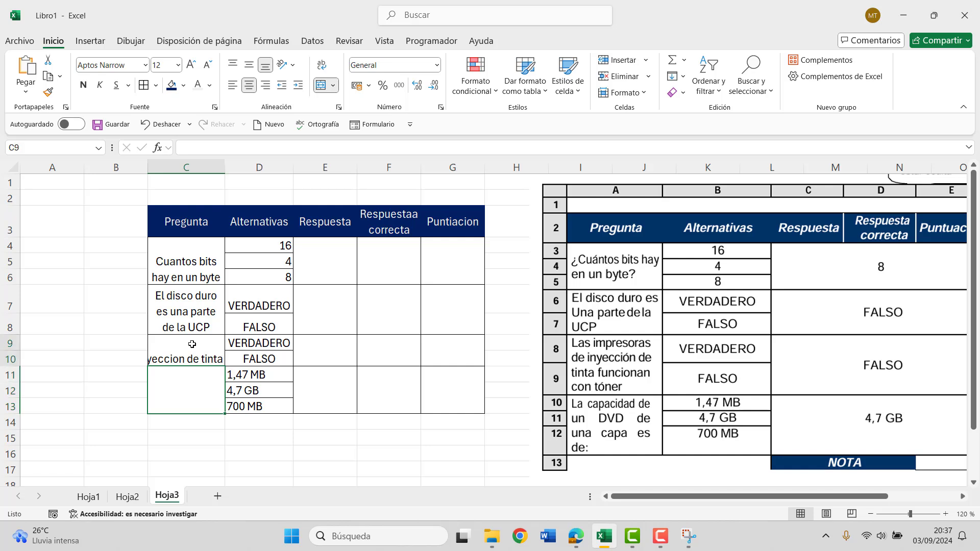
click(192, 344)
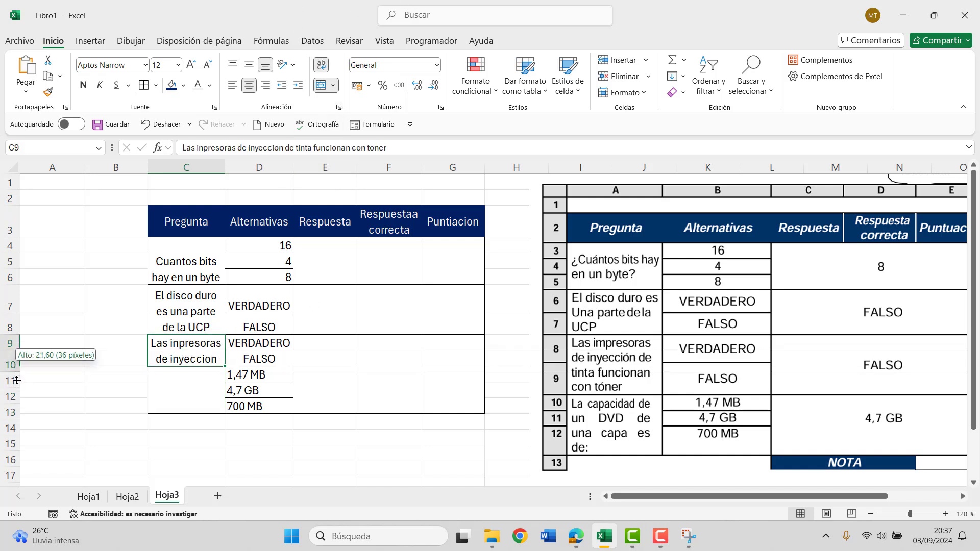
drag(16, 368, 16, 384)
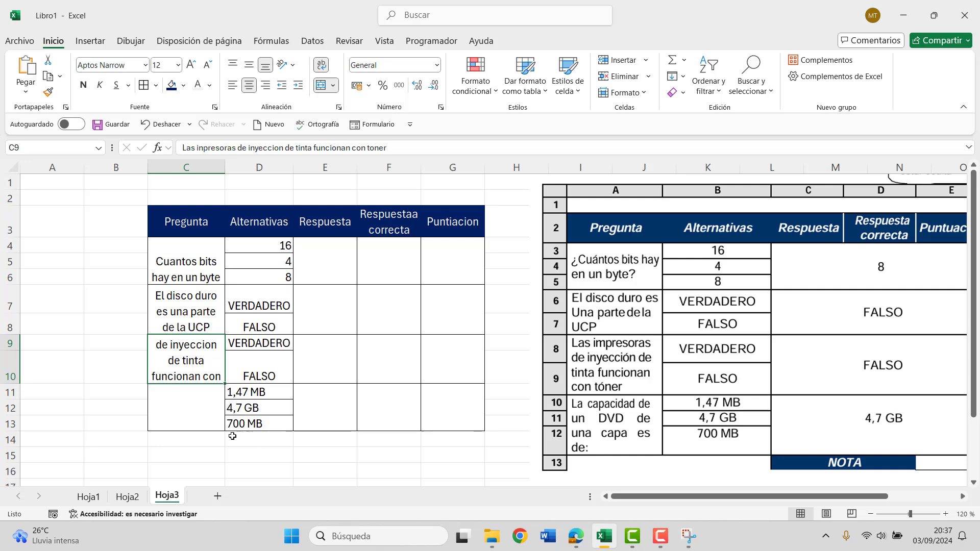
drag(16, 382, 13, 411)
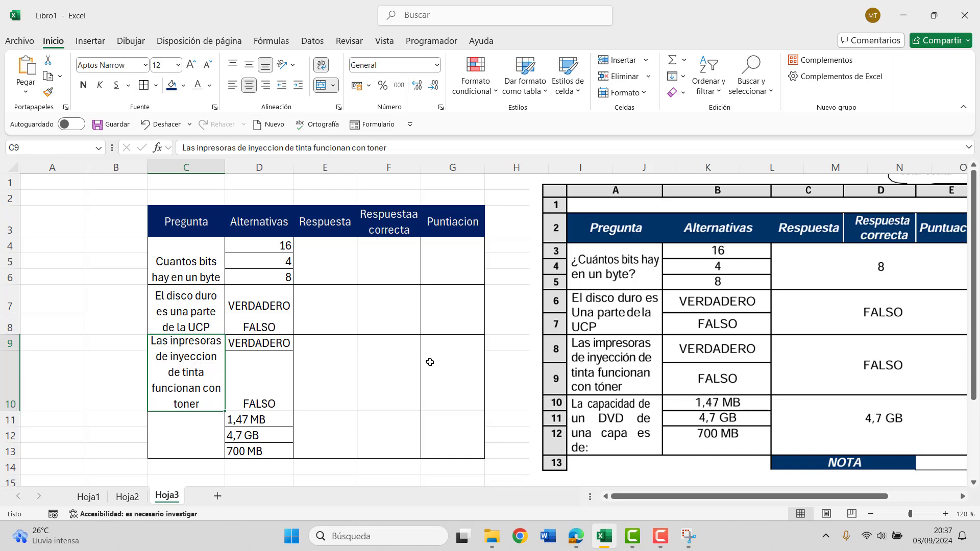
Step: Type 'La capacidad de un DVD de una capa es de' into merged cell C11, bypassing autocomplete
click(165, 444)
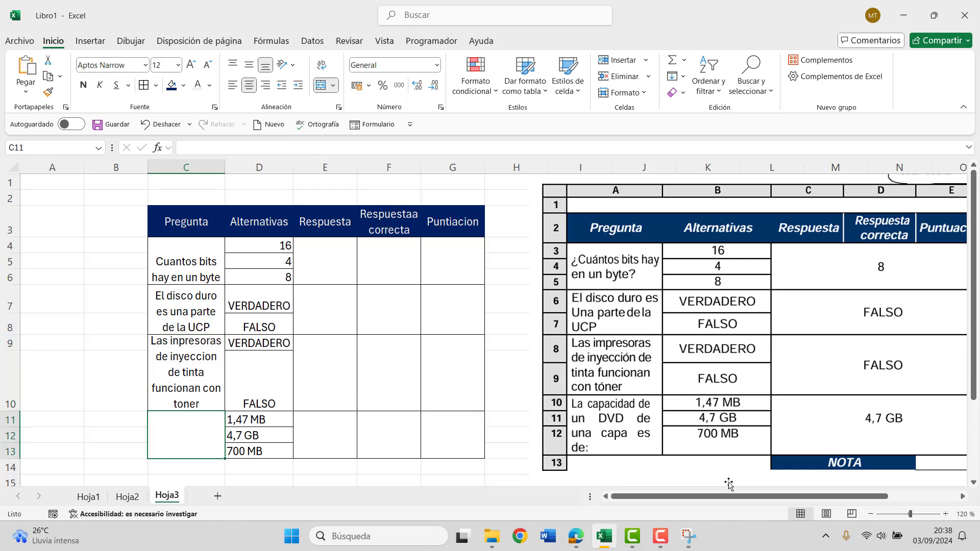
text(L)
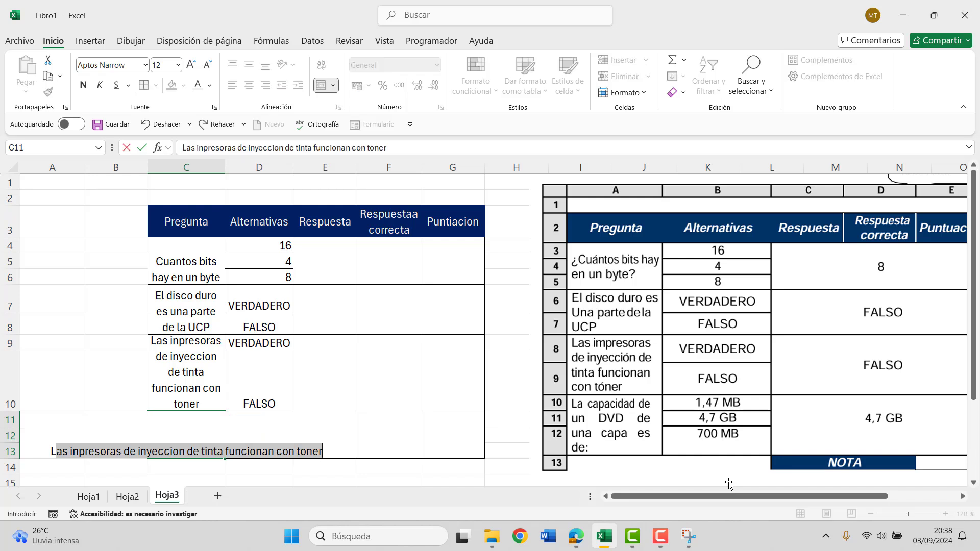
key(Escape)
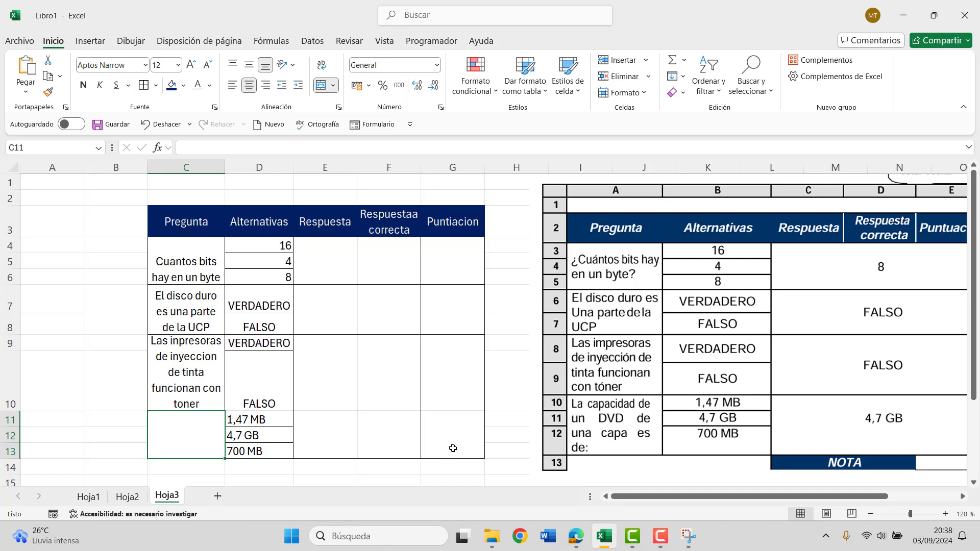
text(L)
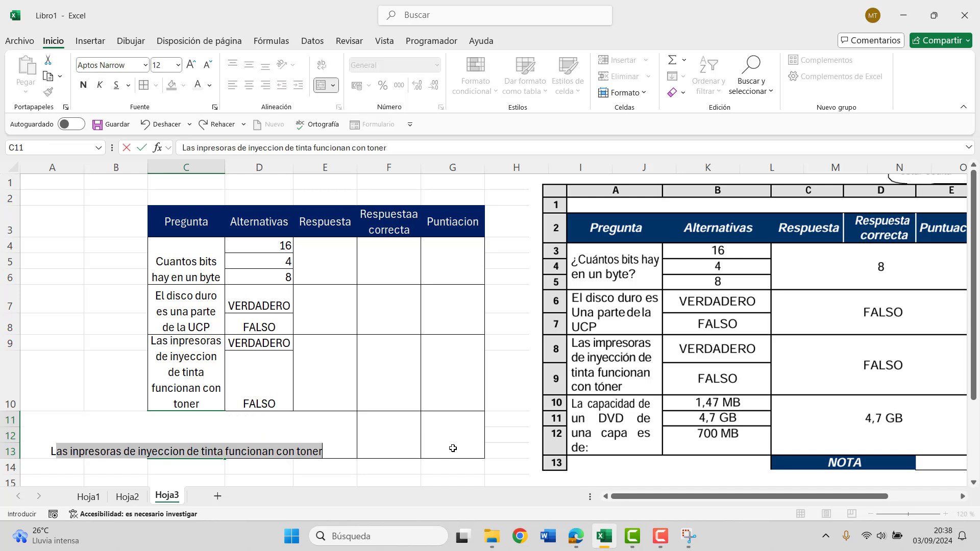
key(BackSpace)
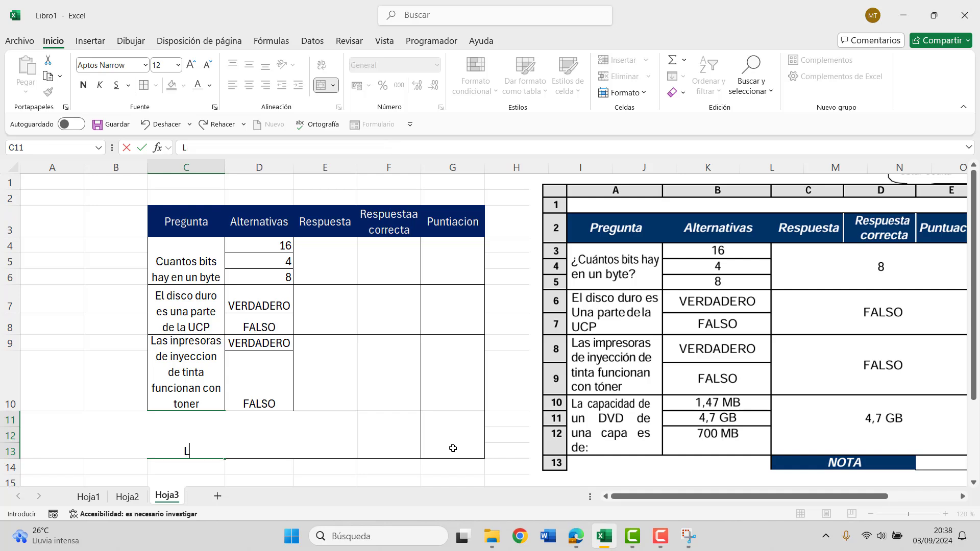
text(a )
text(ca)
text(pacida)
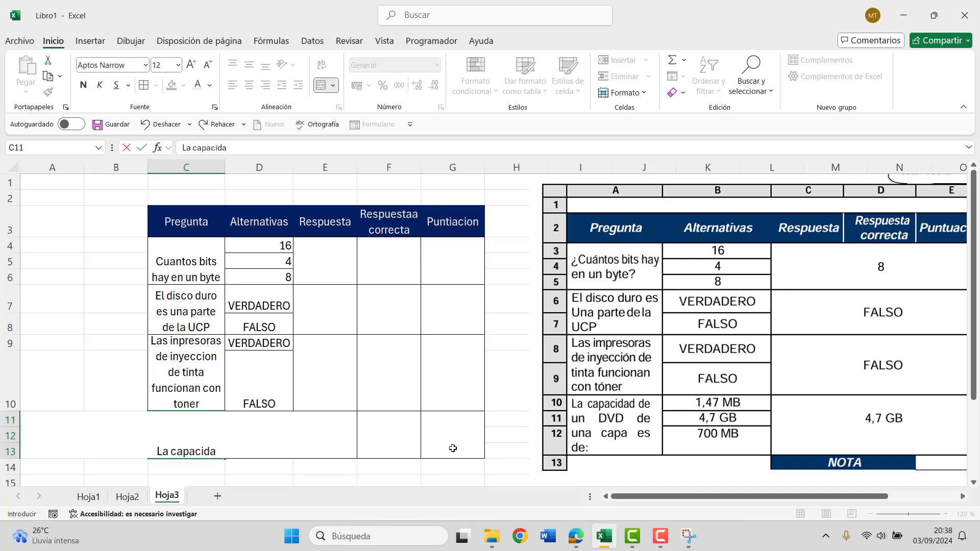
text(d de un)
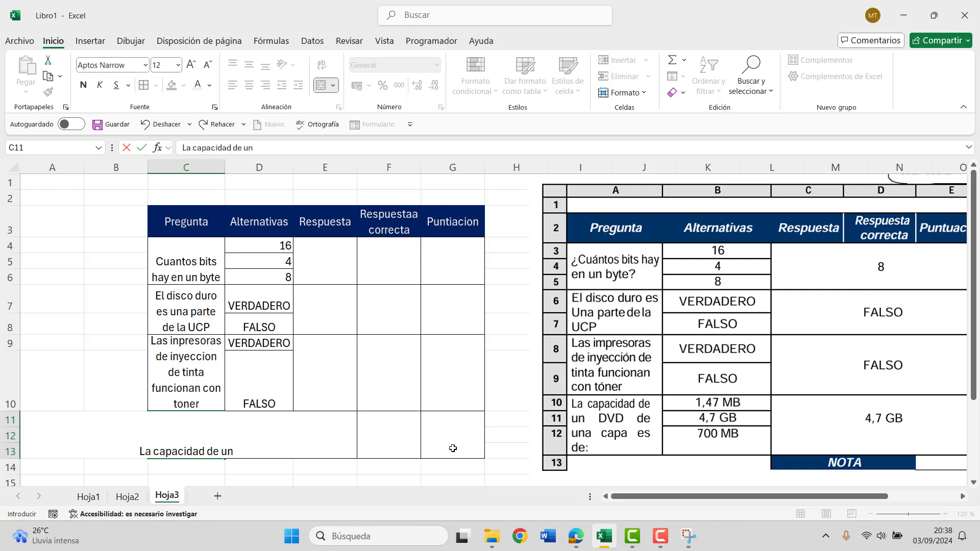
text( DVD )
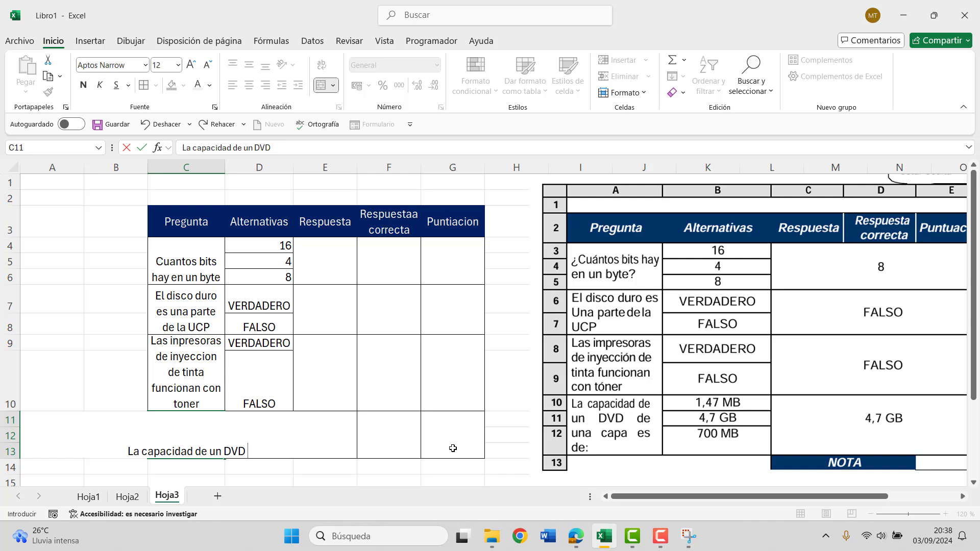
text(de u)
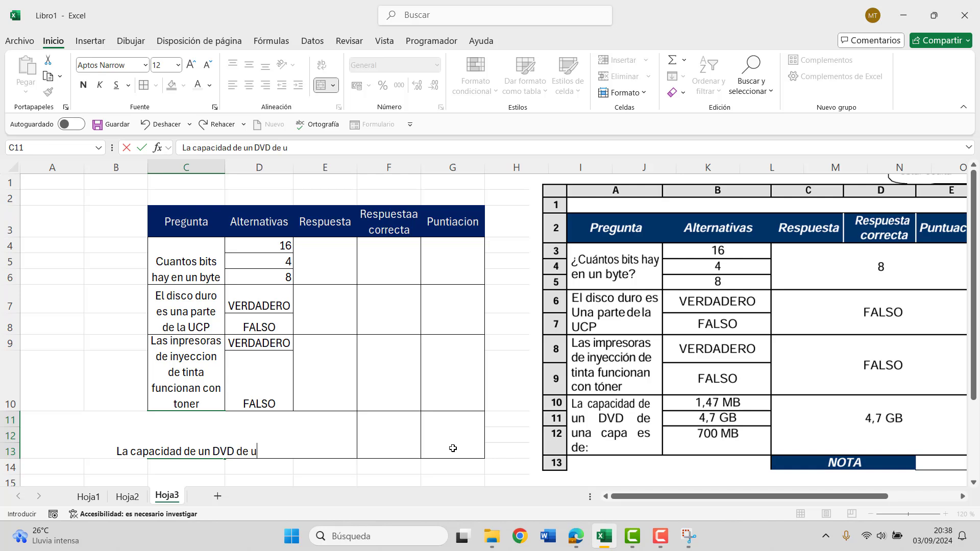
text(na capa)
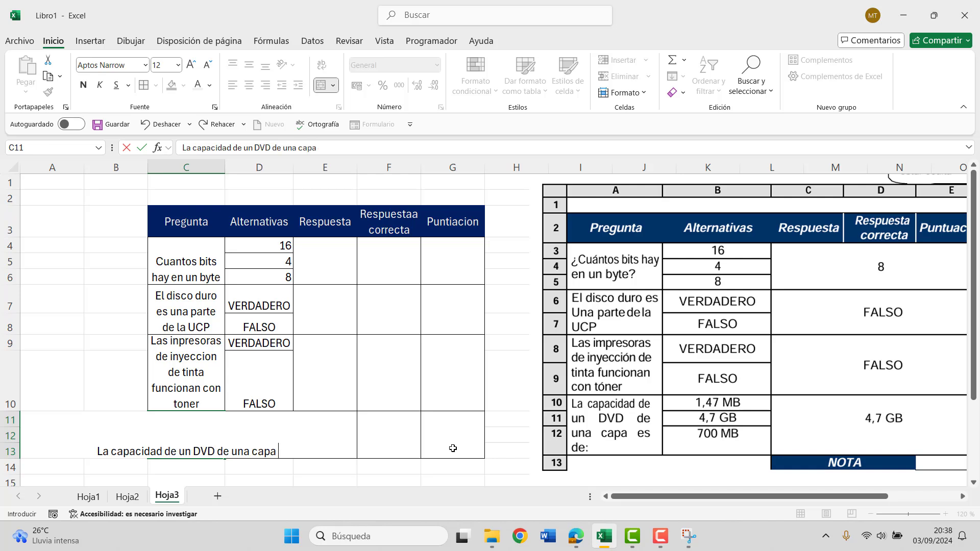
text( es de)
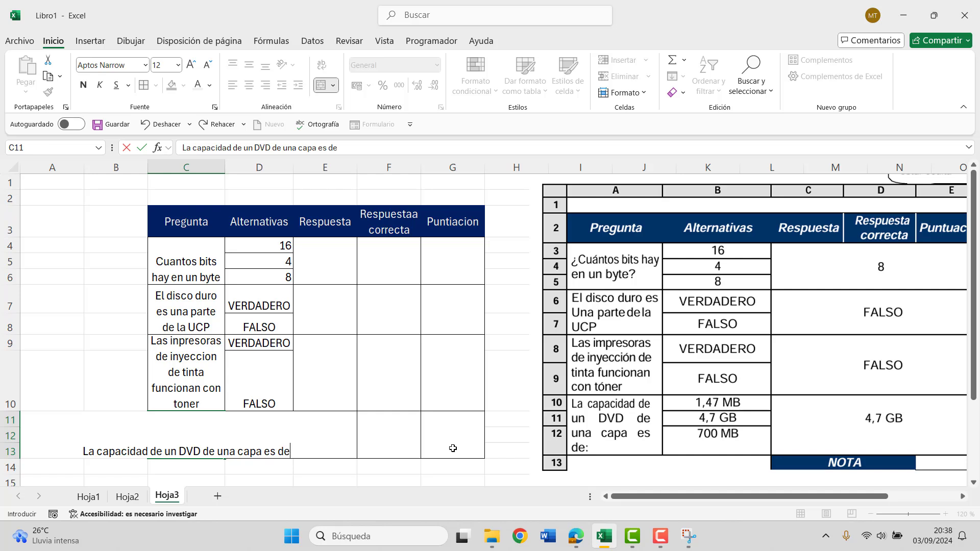
key(Return)
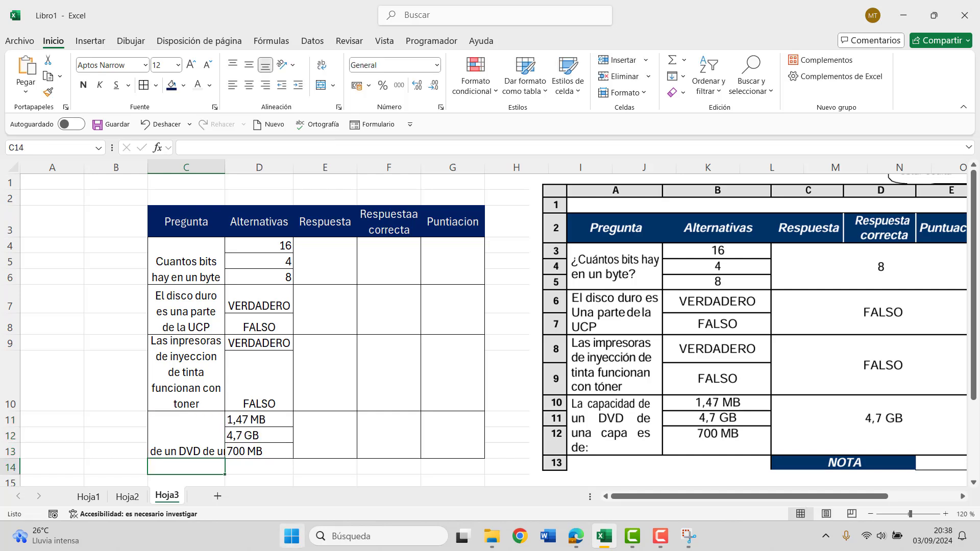
click(185, 428)
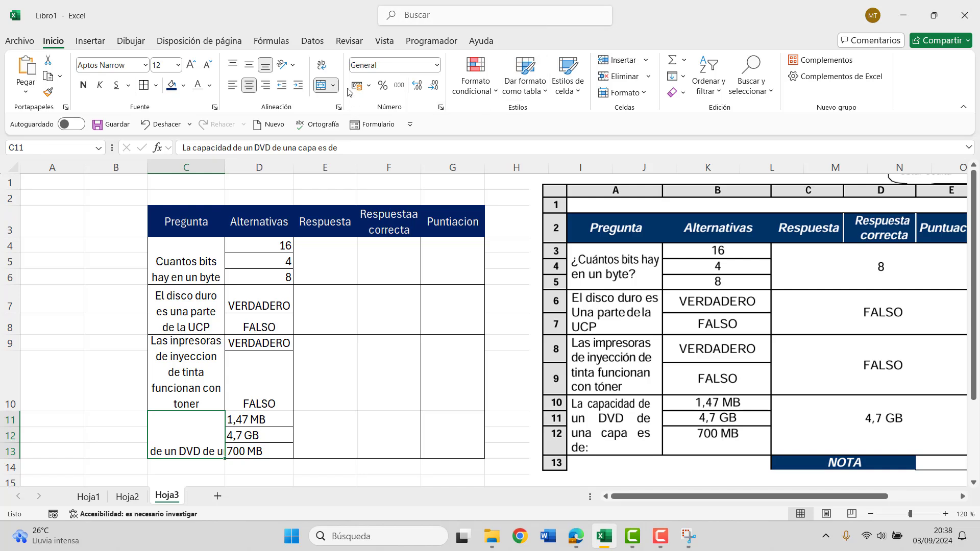
Step: Wrap the DVD question, heighten row 13, and centre the alternatives in D4:D13
click(322, 65)
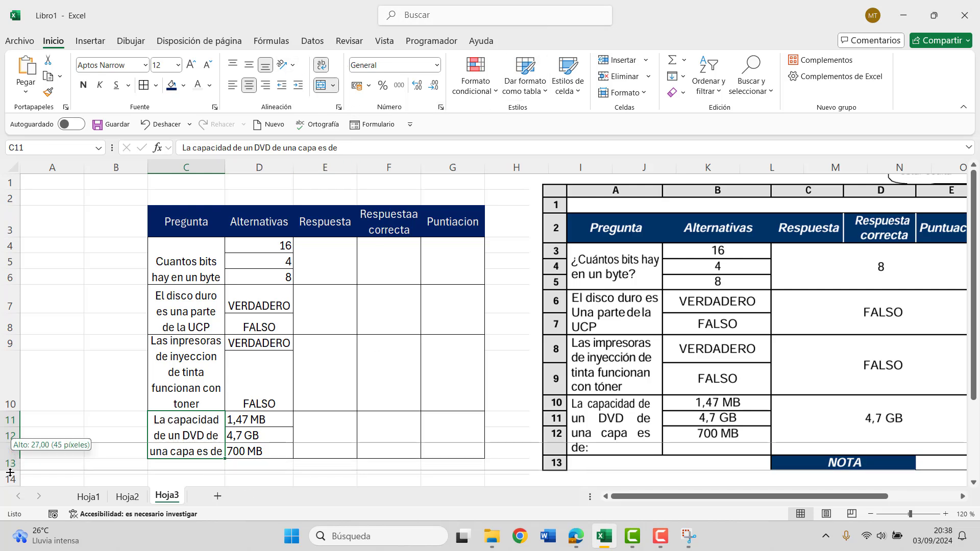
drag(11, 458, 11, 476)
scroll(334, 470, down, 1)
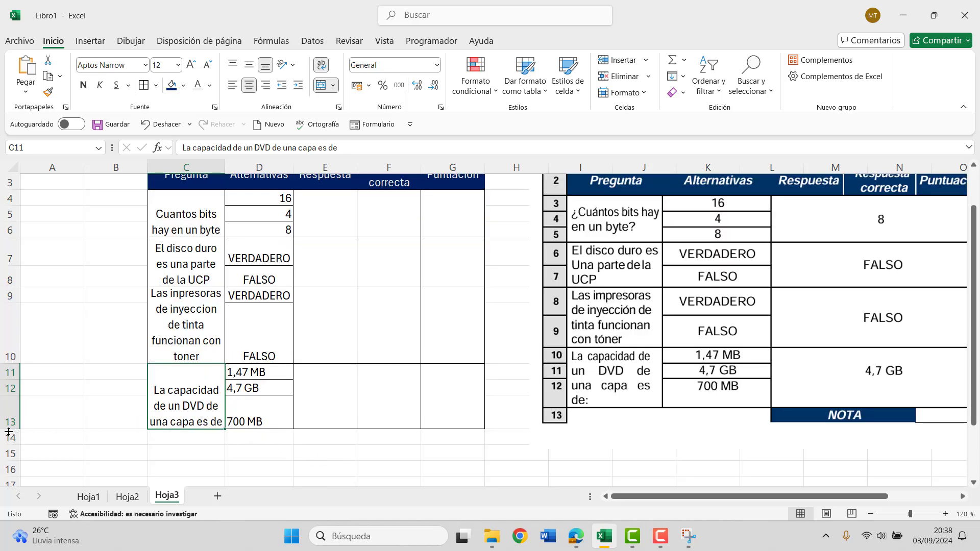
drag(9, 430, 9, 434)
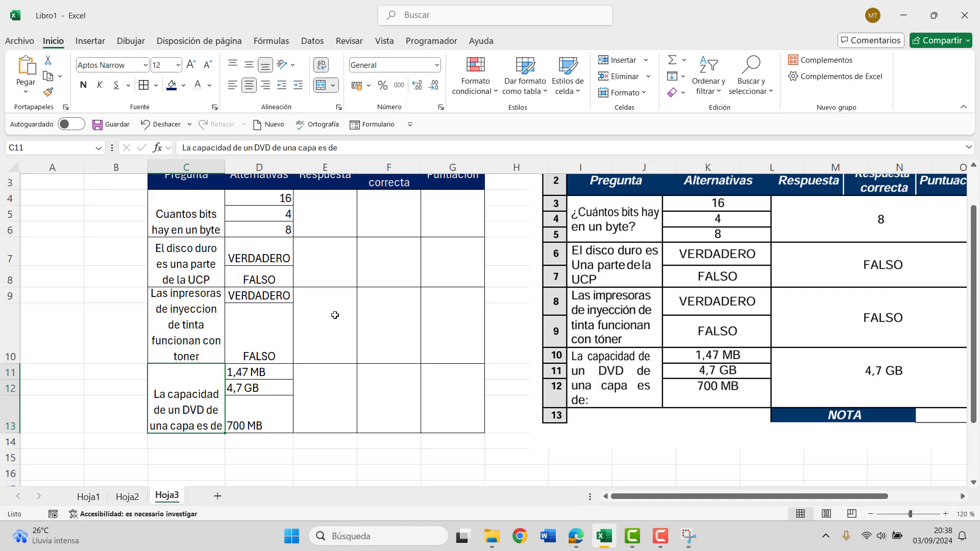
scroll(307, 341, up, 1)
drag(263, 248, 257, 480)
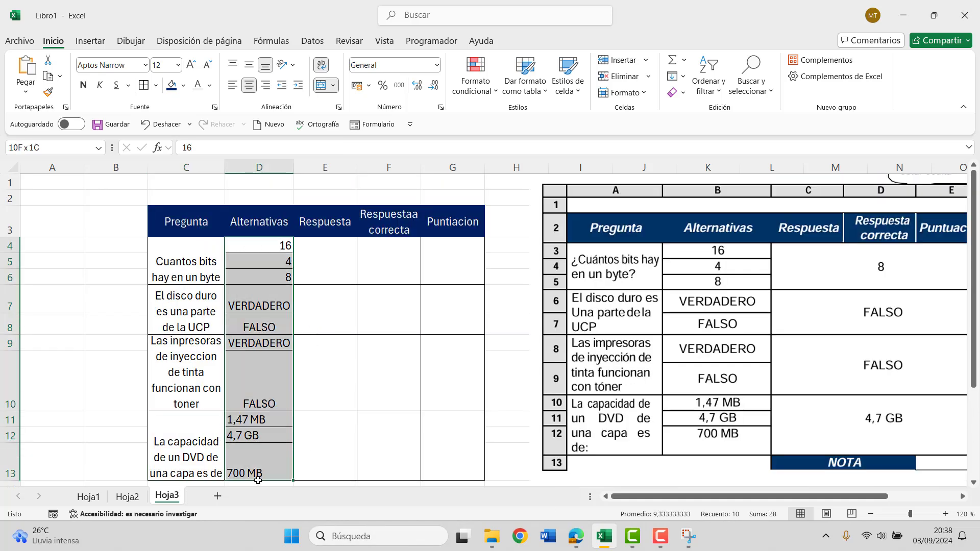
click(250, 85)
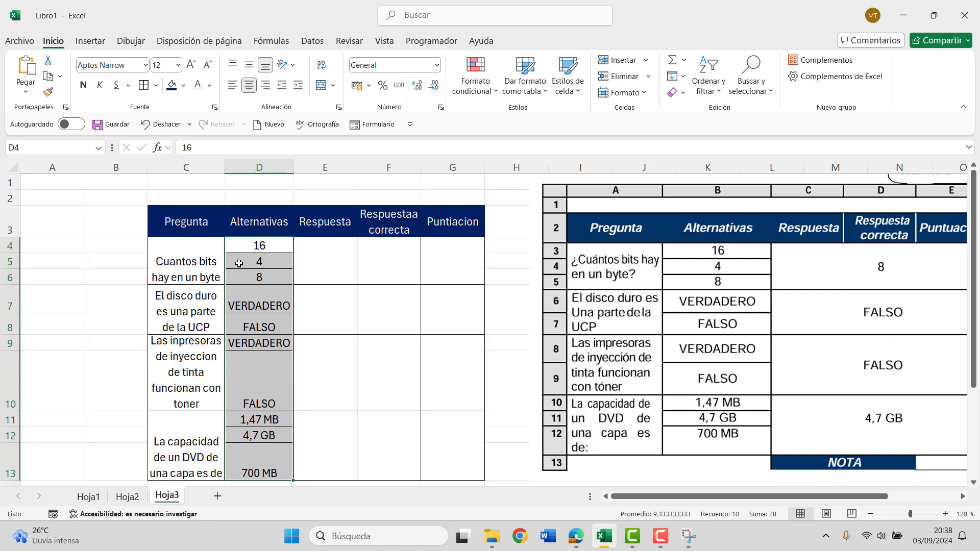
Step: Enter the correct answers 8, FALSO and FALSO for the first three questions
click(402, 267)
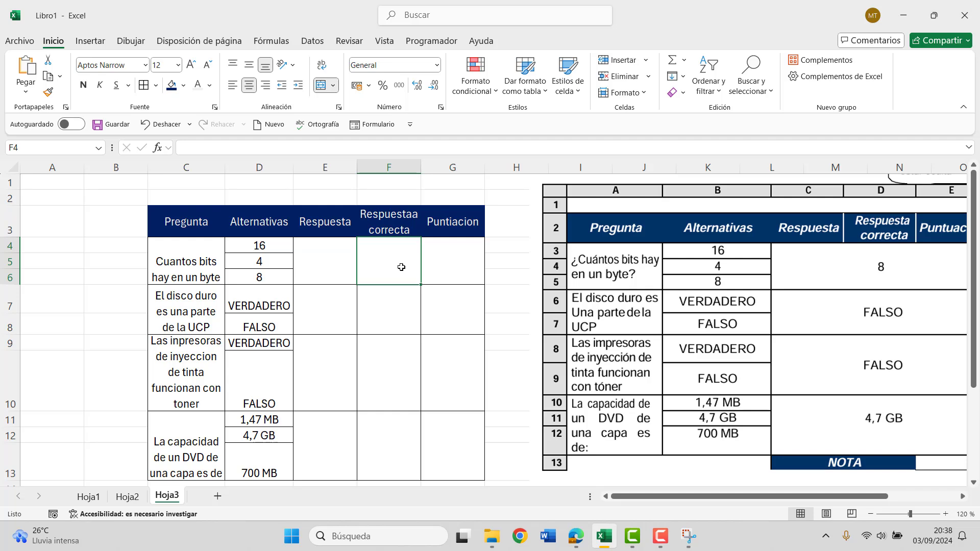
text(8)
key(Return)
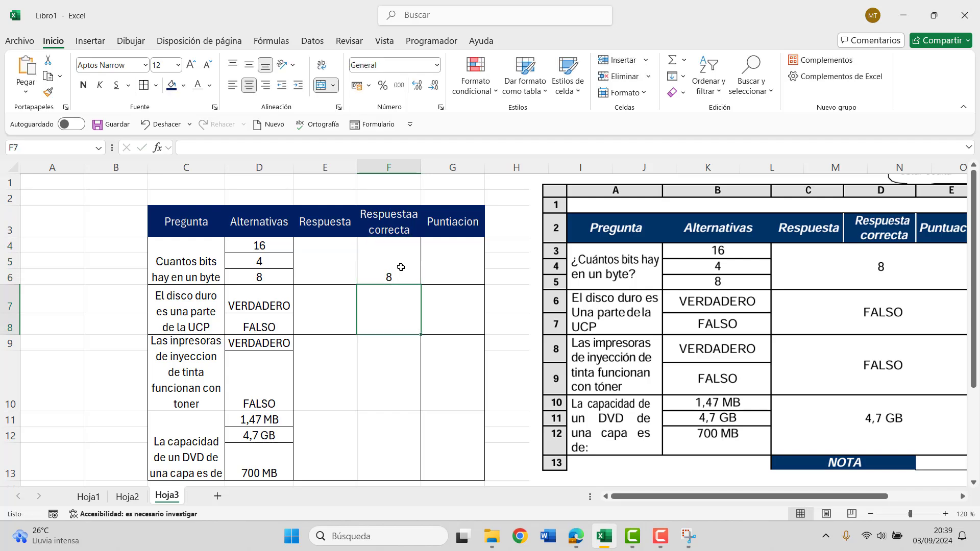
text(F)
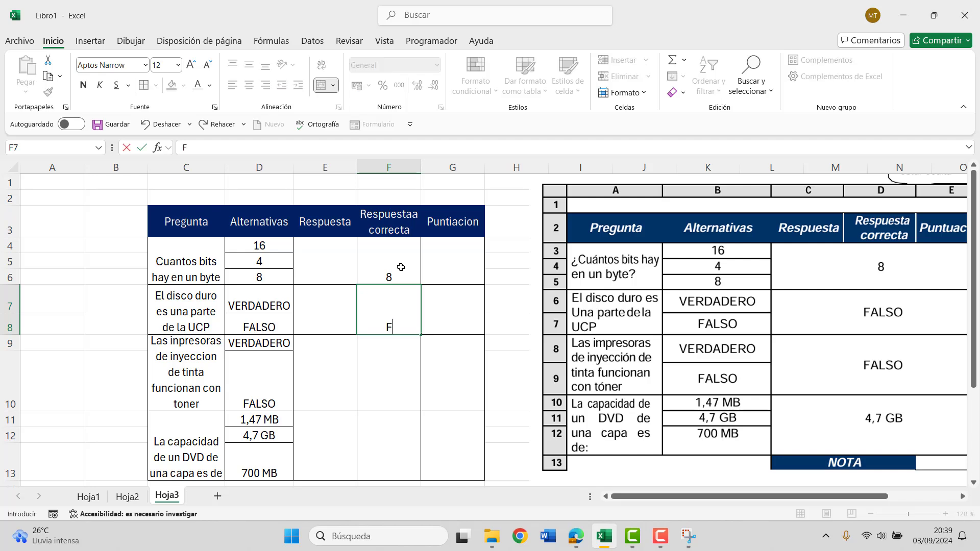
text(ALSO)
key(Return)
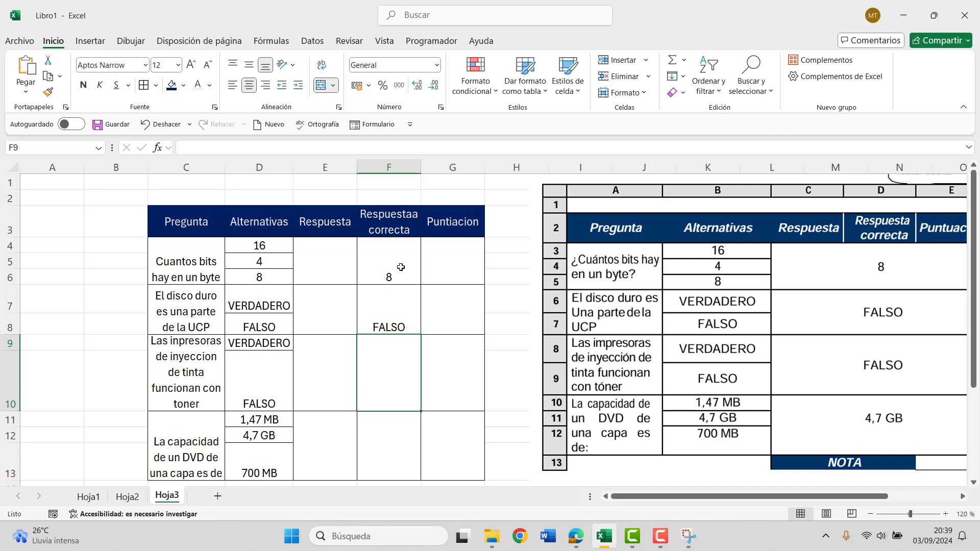
text(FA)
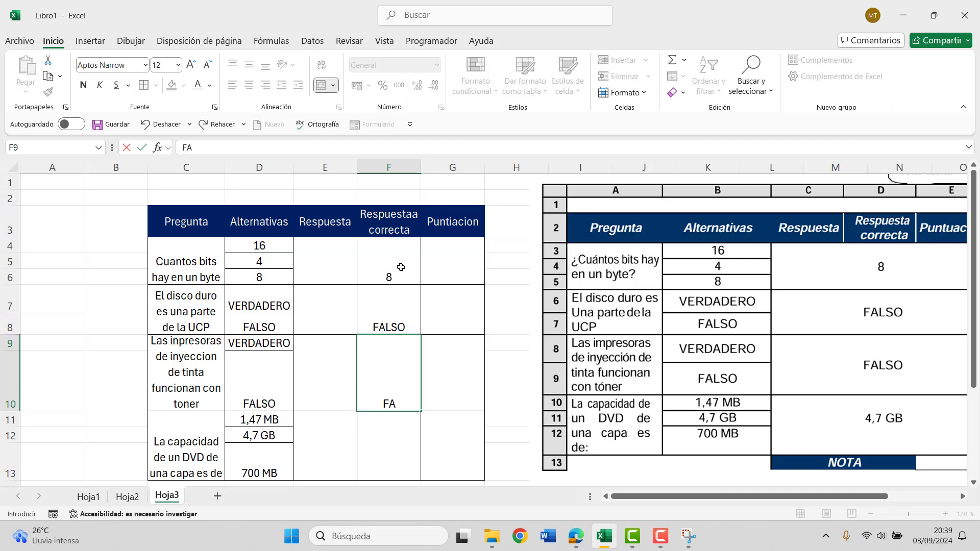
text(LSO)
key(Return)
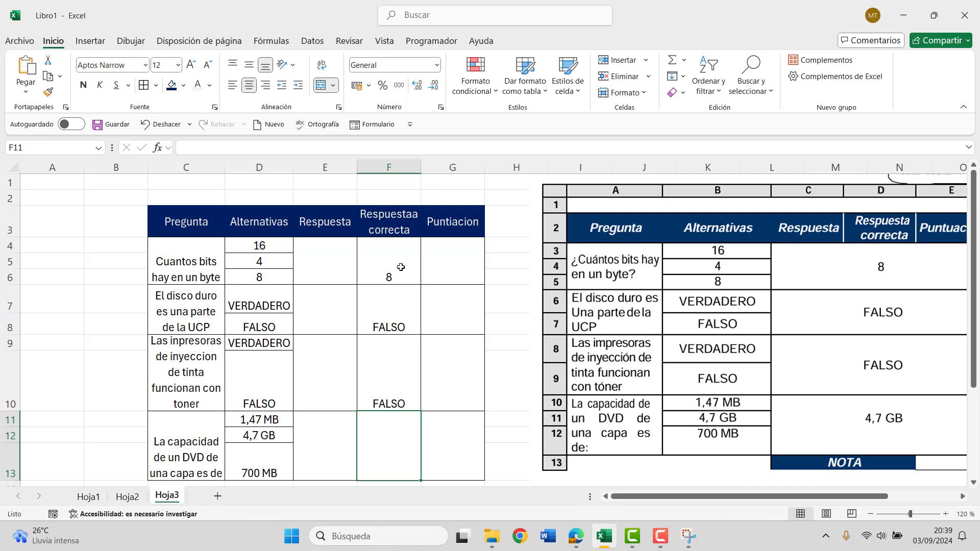
Step: Copy 4,7 GB from D12 into F11 as the DVD question's correct answer
scroll(401, 267, down, 1)
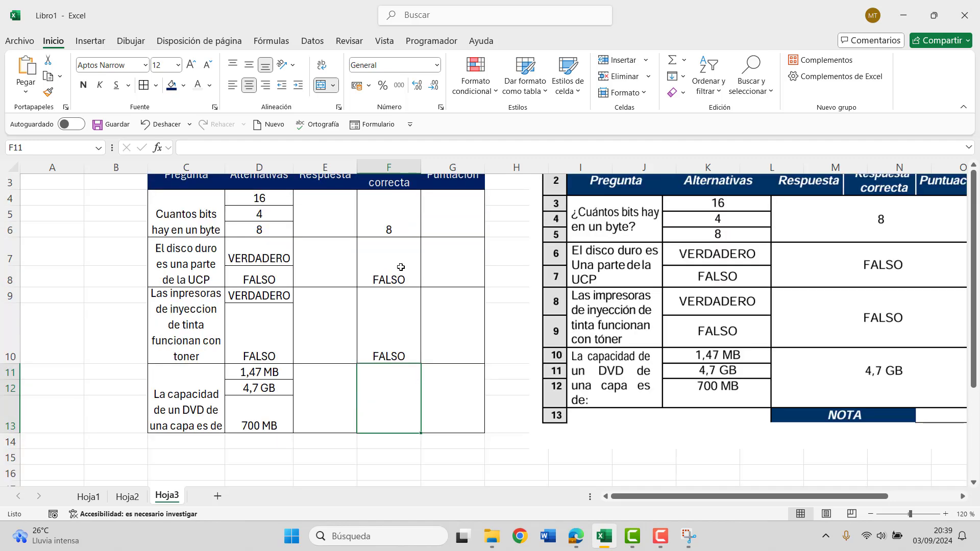
click(266, 390)
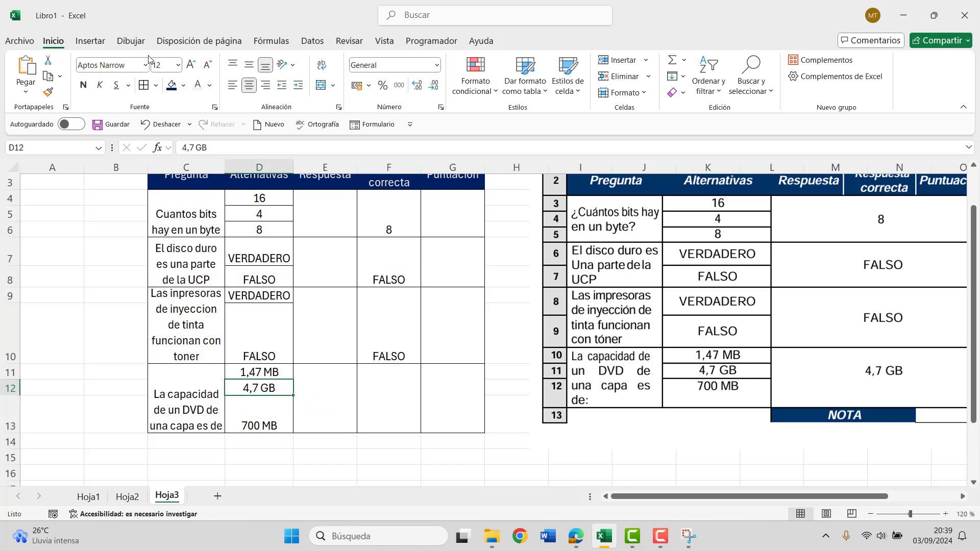
key(ctrl+c)
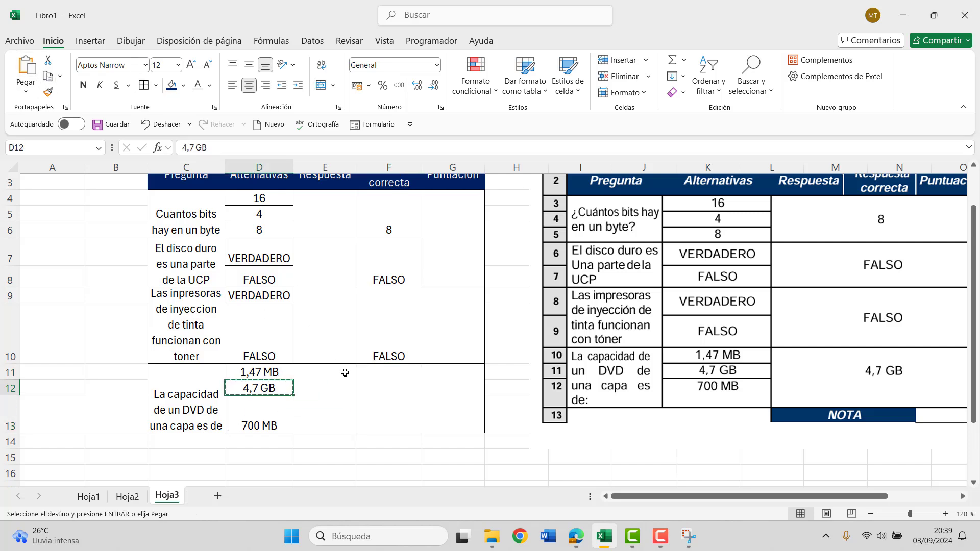
click(408, 396)
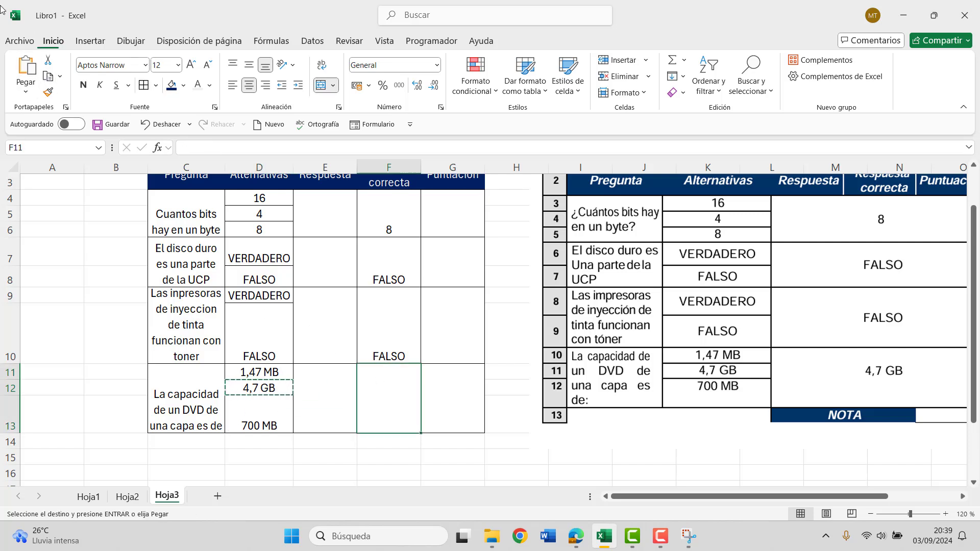
click(25, 66)
scroll(604, 344, up, 1)
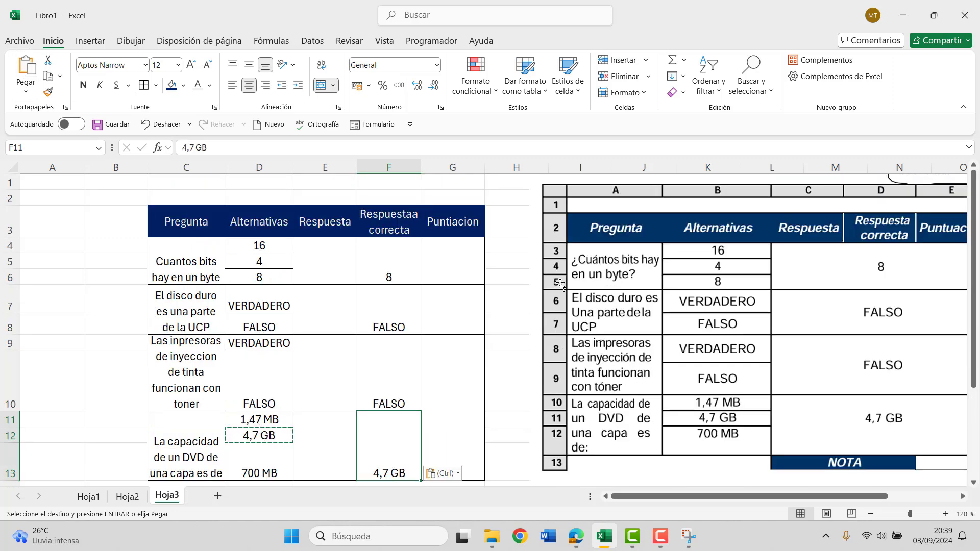
click(317, 261)
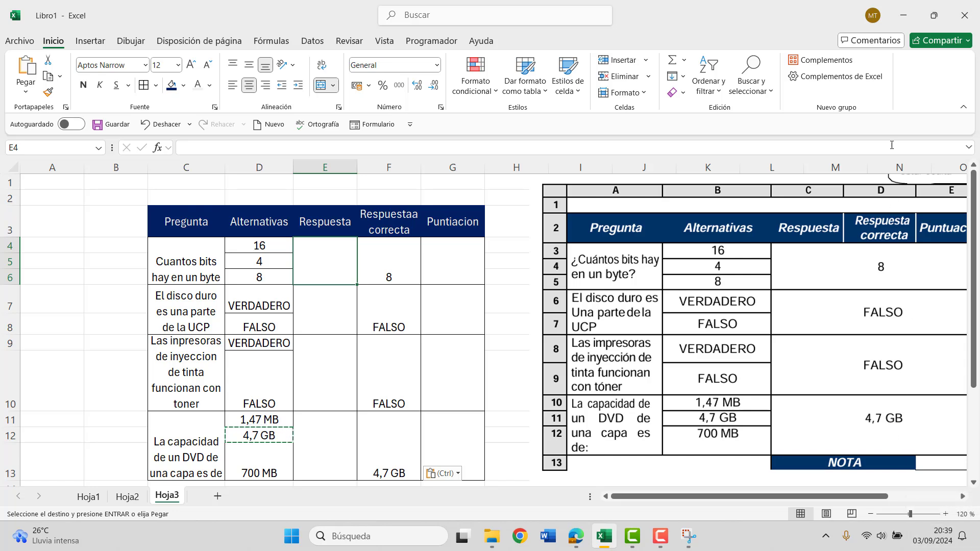
Step: Restrict the bits-per-byte answer cell E4 to a dropdown list sourced from D4:D6
click(314, 42)
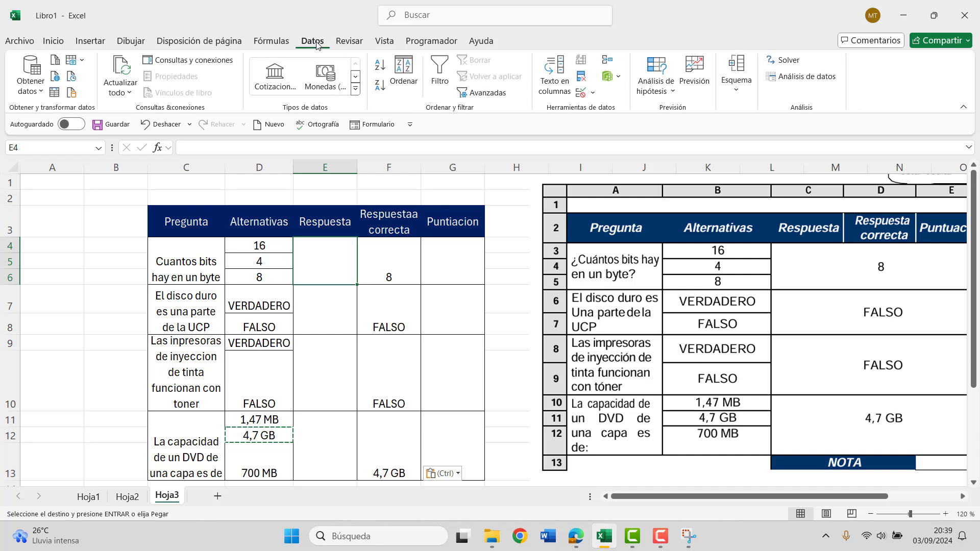
click(593, 93)
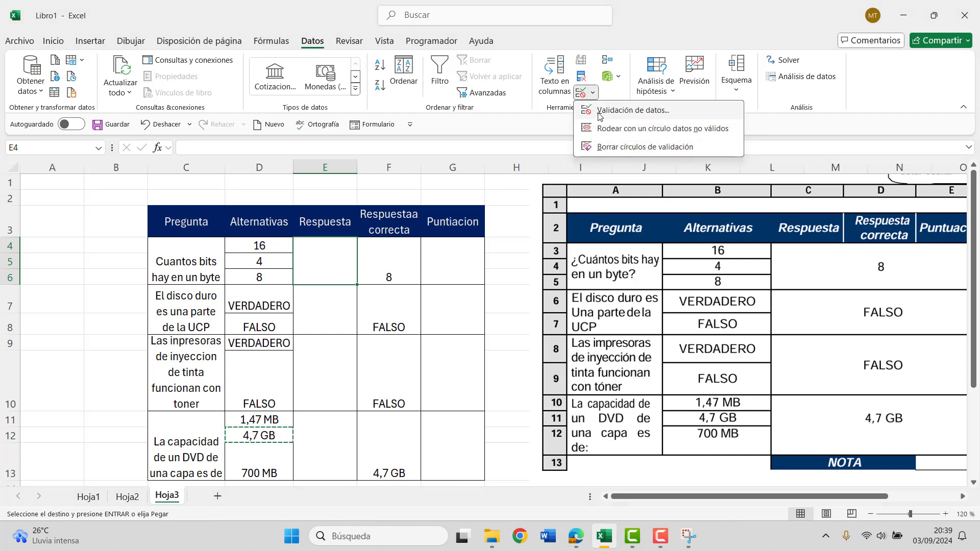
click(600, 111)
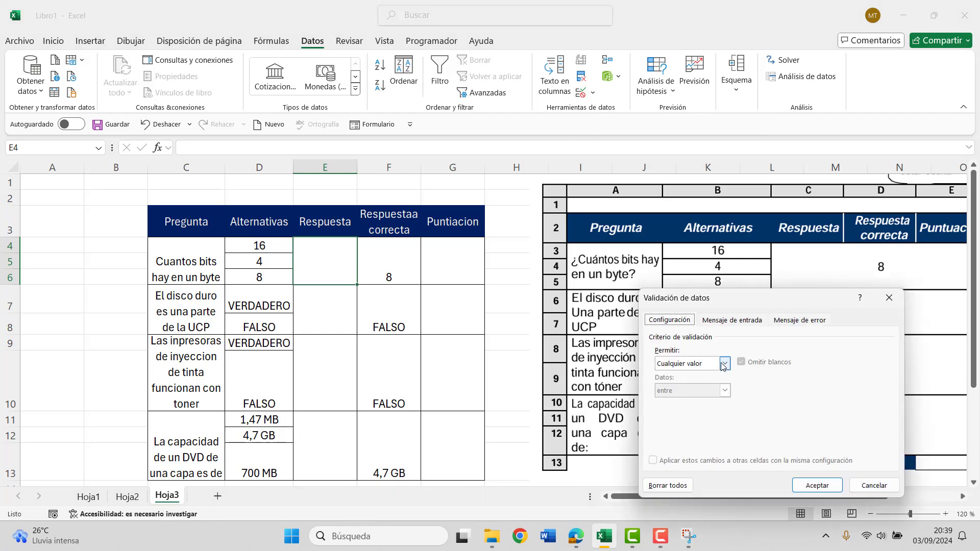
click(725, 363)
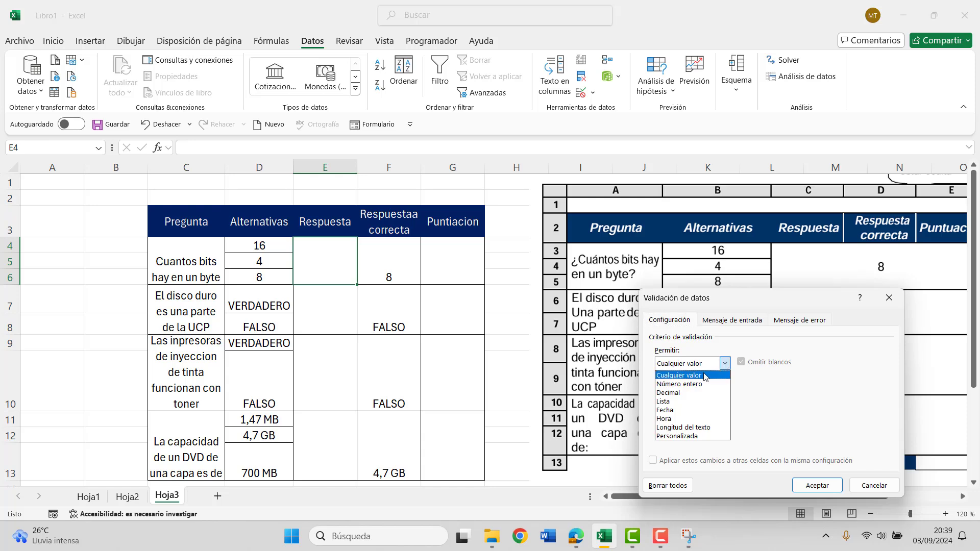
click(679, 402)
click(682, 416)
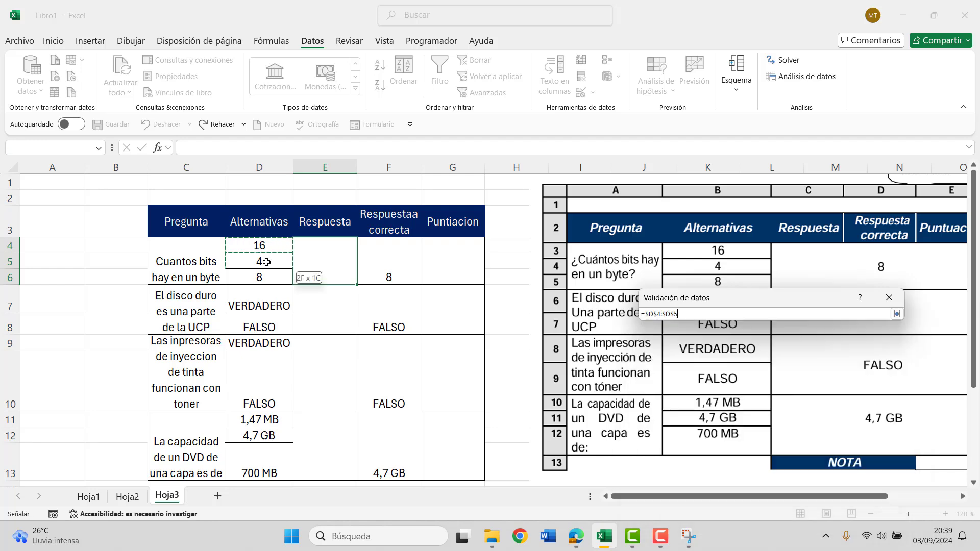
drag(268, 245, 271, 279)
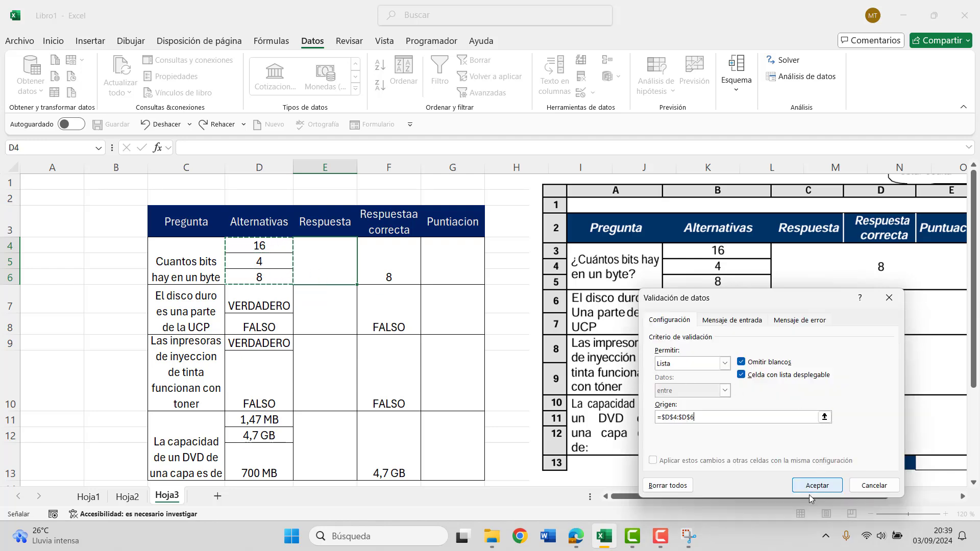
click(816, 485)
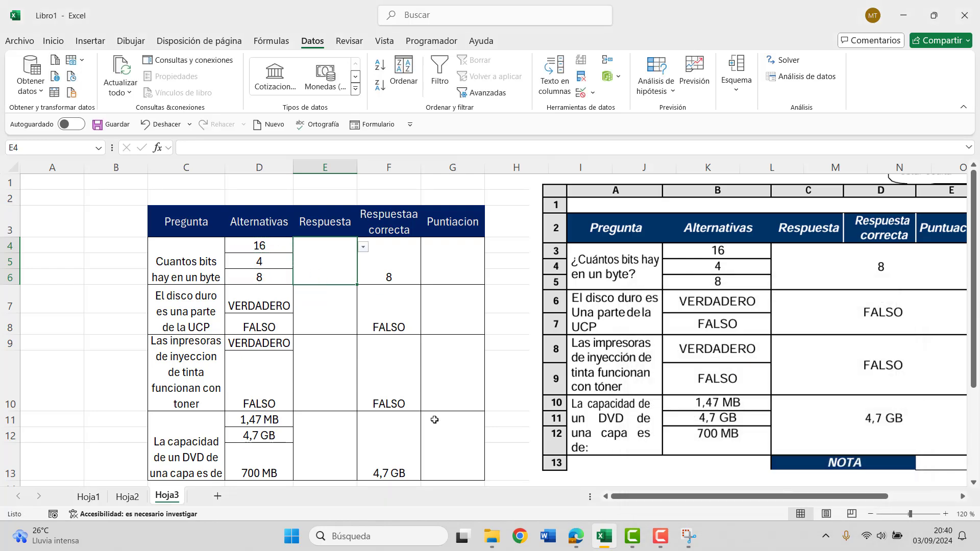
Step: Test E4's dropdown by choosing 4, then settle on 16 as the answer
click(363, 247)
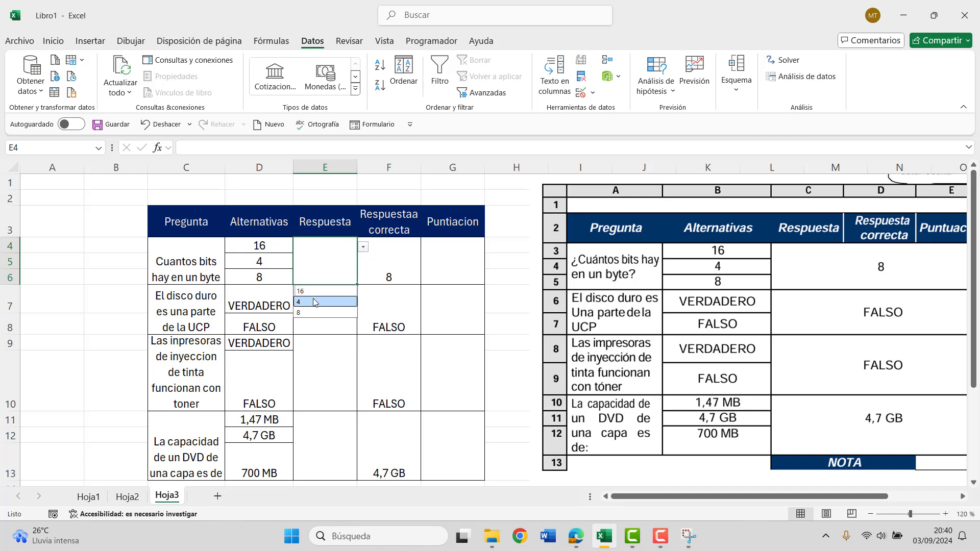
click(314, 302)
click(363, 248)
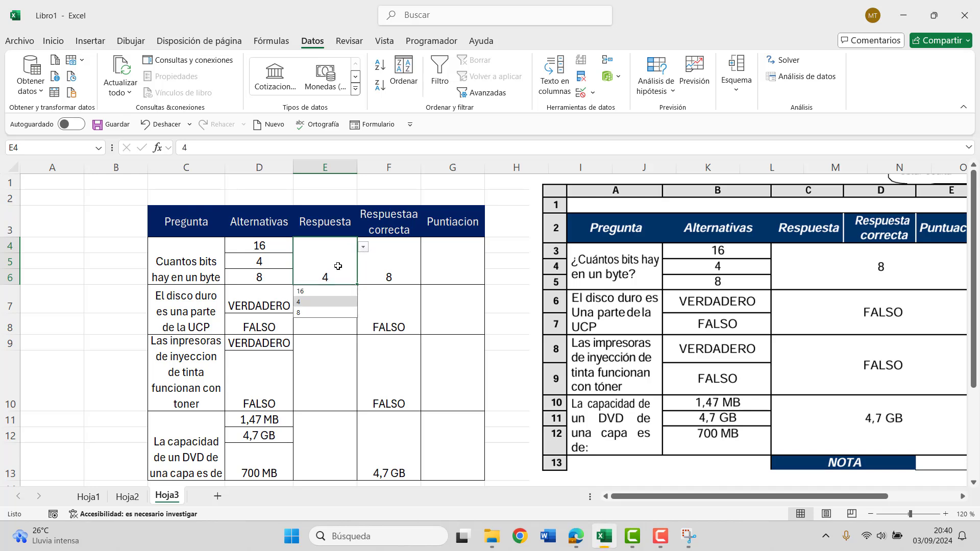
click(324, 291)
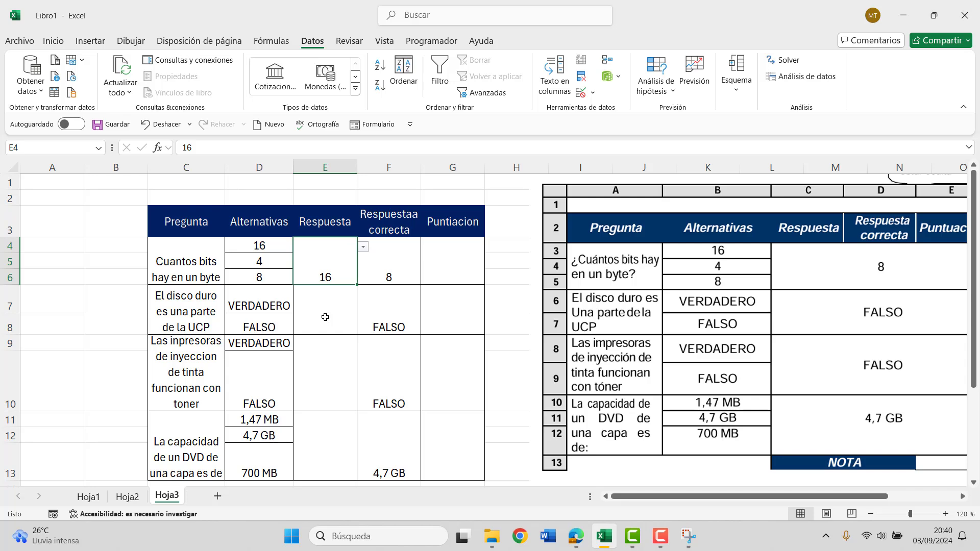
click(319, 313)
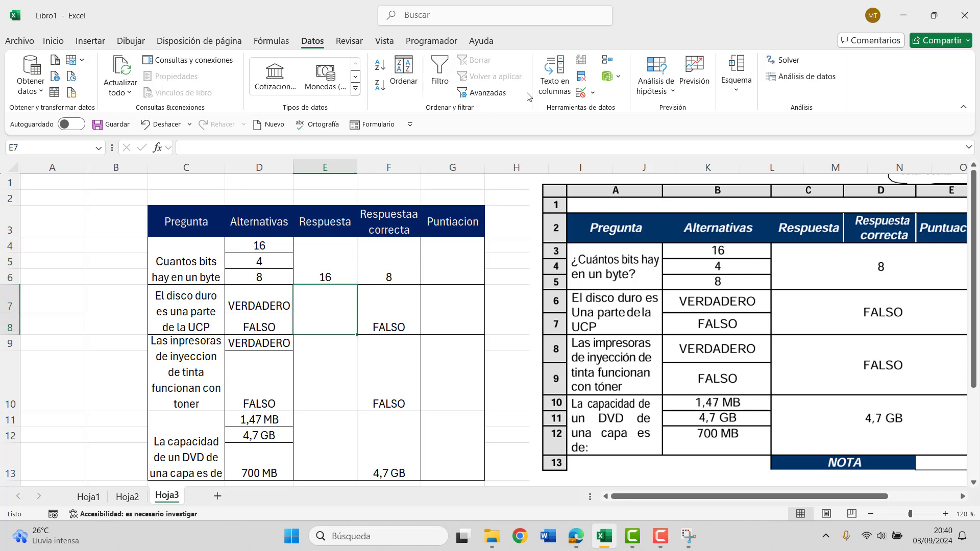
Step: Give the hard-disk answer cell E7 a list validation sourced from D7:D8
click(581, 93)
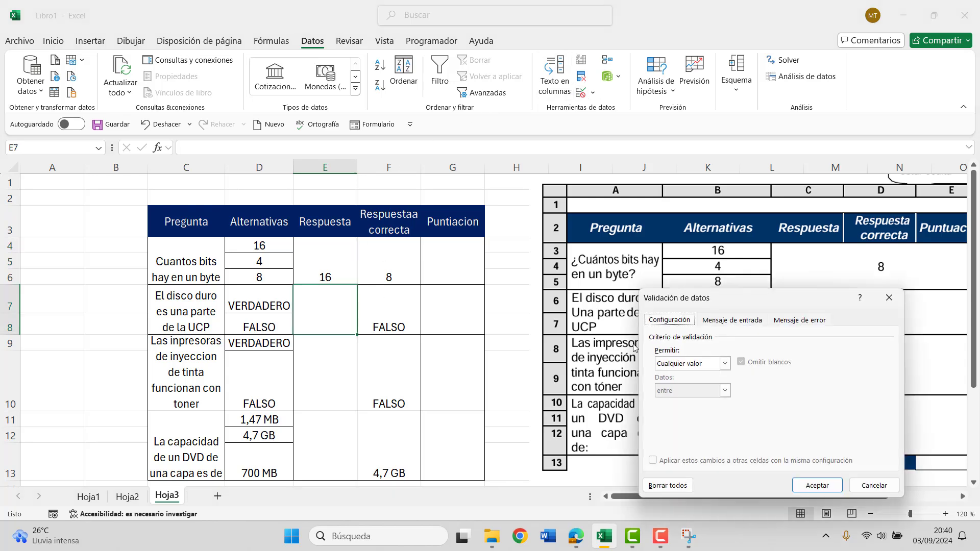
click(723, 363)
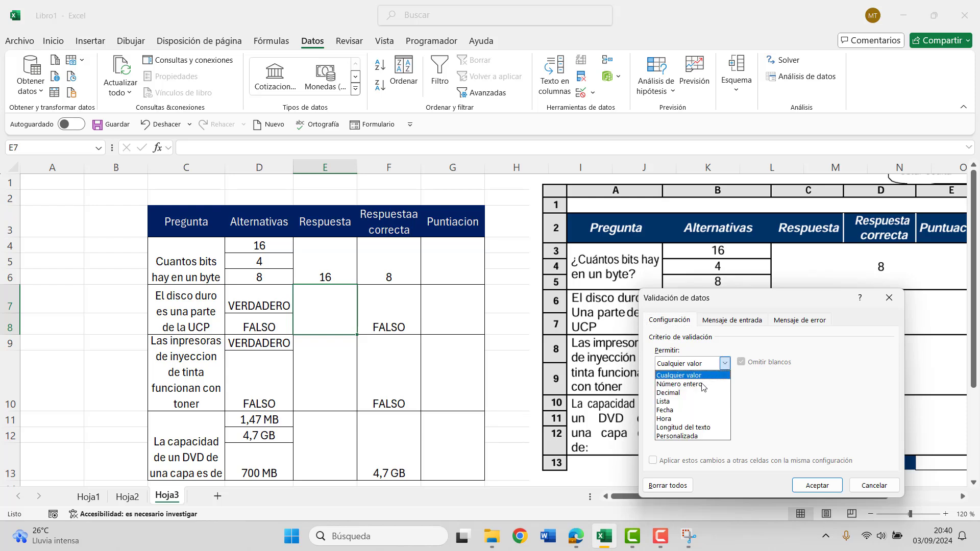
click(682, 406)
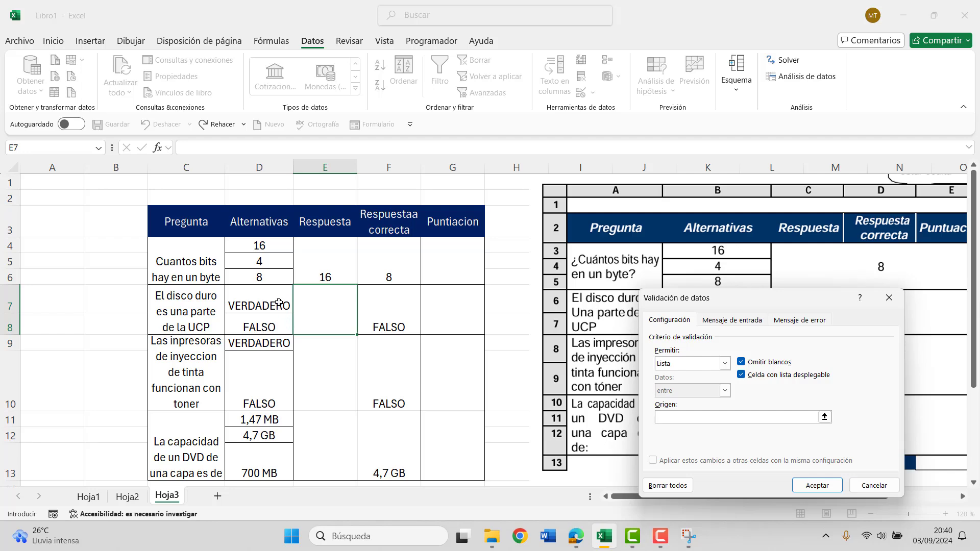
drag(279, 302, 277, 317)
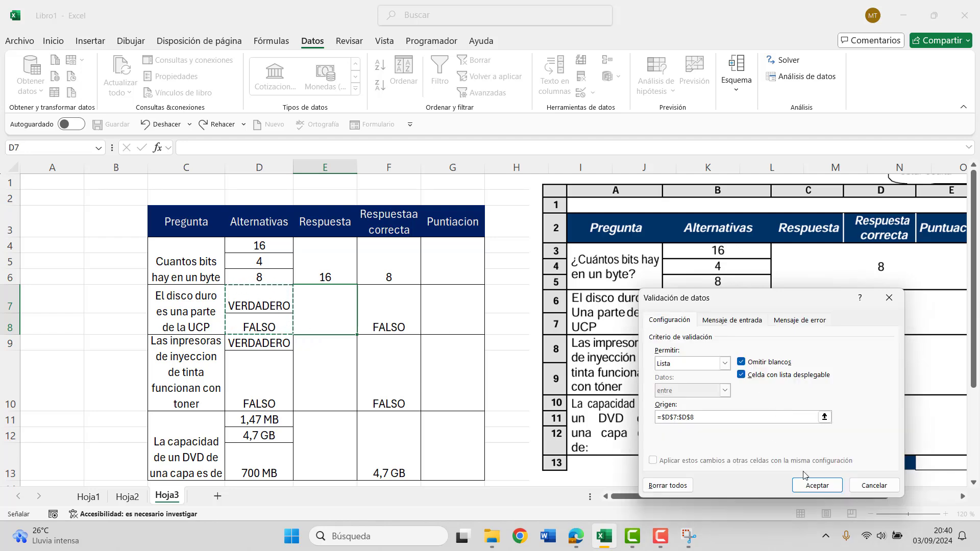
click(807, 488)
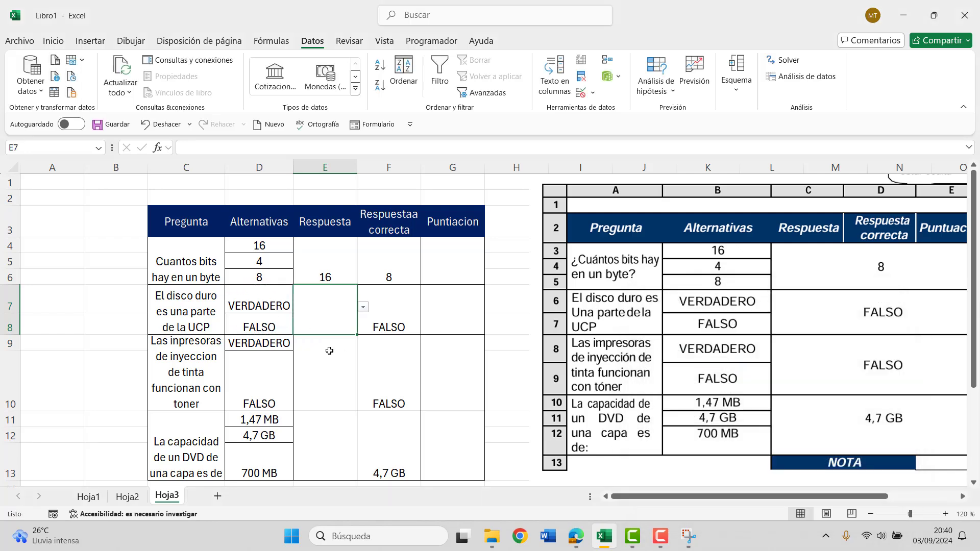
Step: Check E7's VERDADERO/FALSO dropdown and inspect the printer alternatives in D9 and D10
click(365, 308)
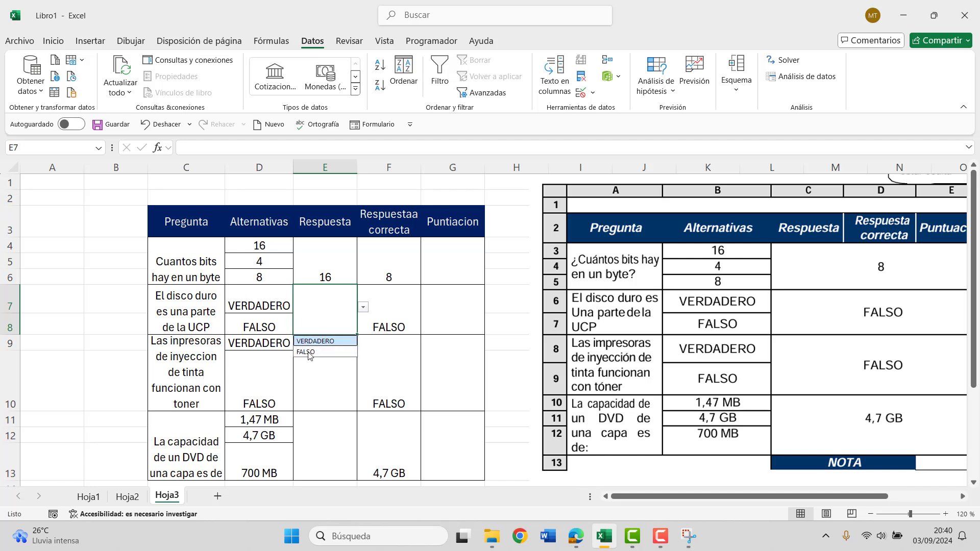
click(243, 373)
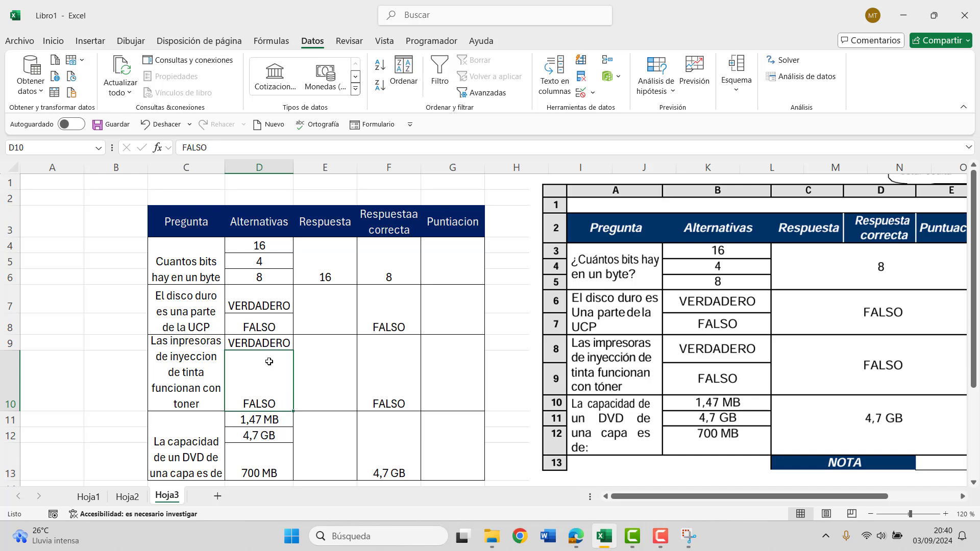
click(271, 345)
click(343, 355)
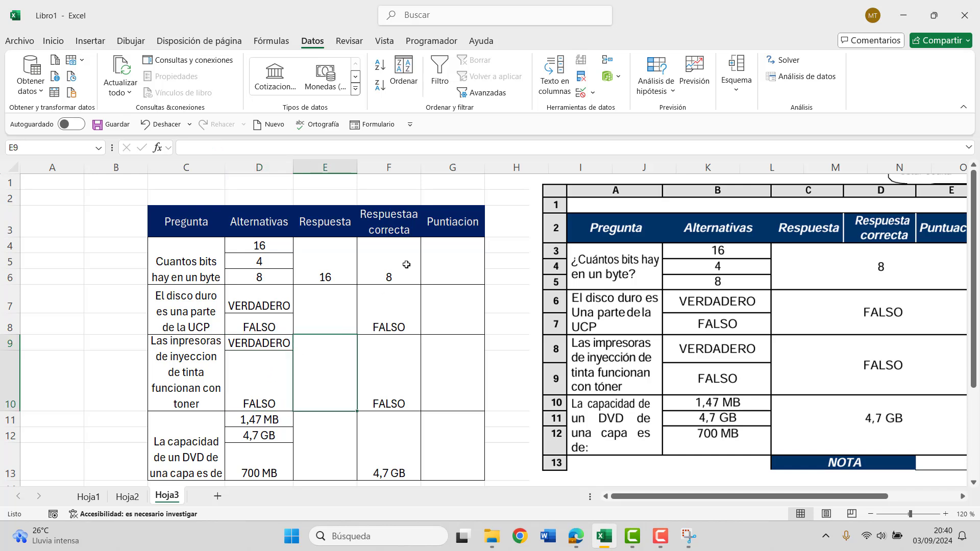
Step: Give the printer answer cell E9 a list validation sourced from D9:D10
click(581, 92)
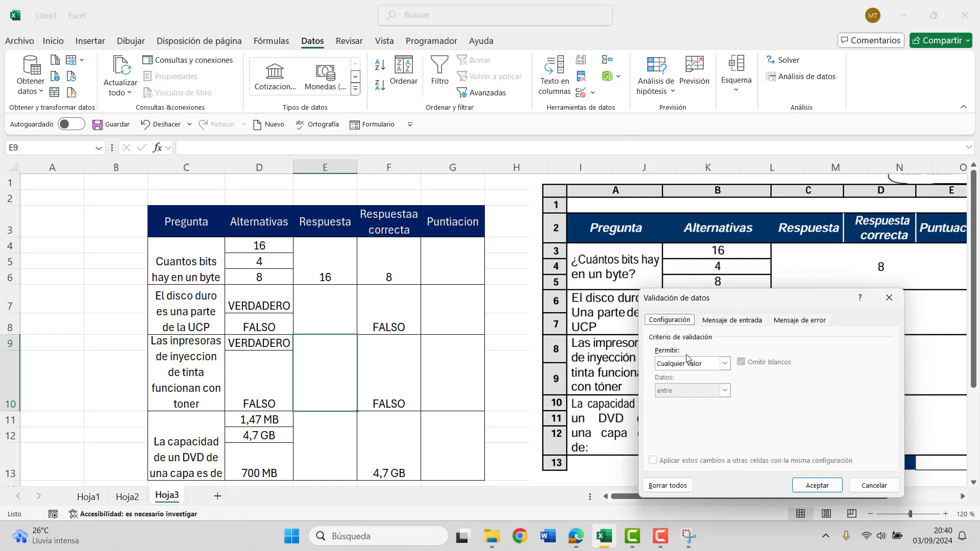
click(725, 363)
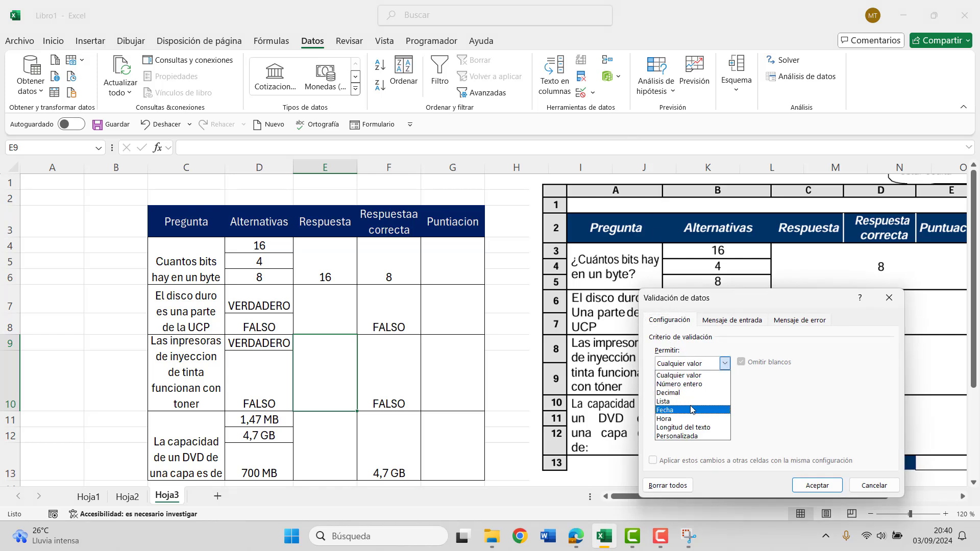
click(691, 401)
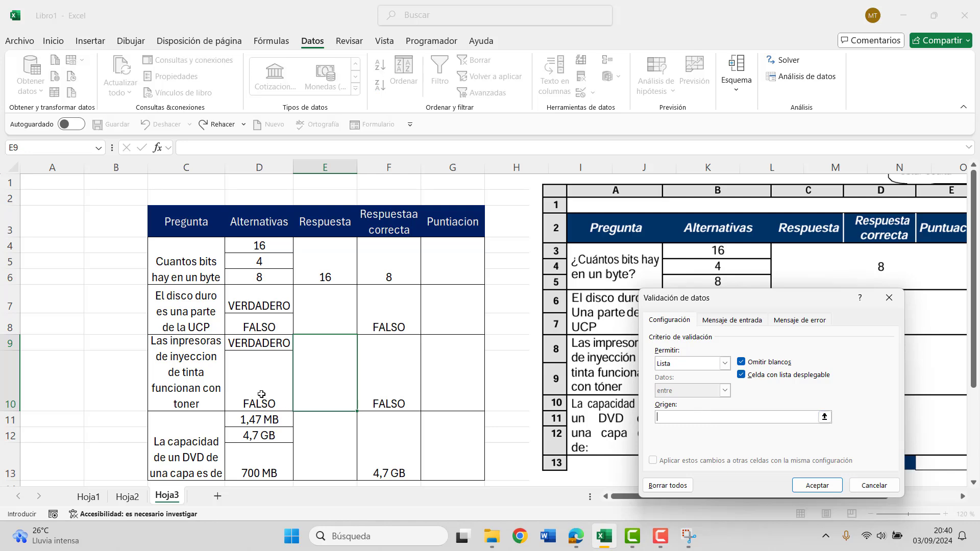
drag(261, 343, 260, 392)
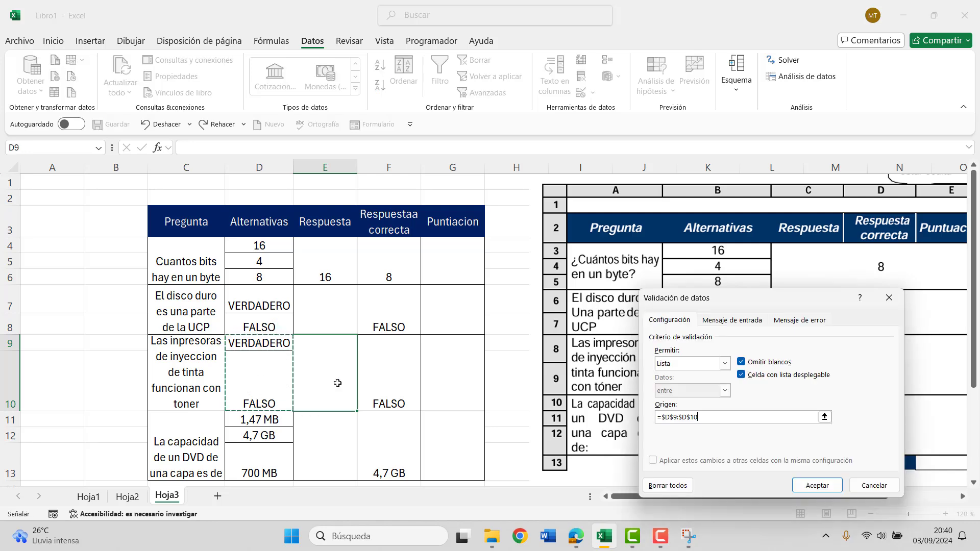
click(817, 485)
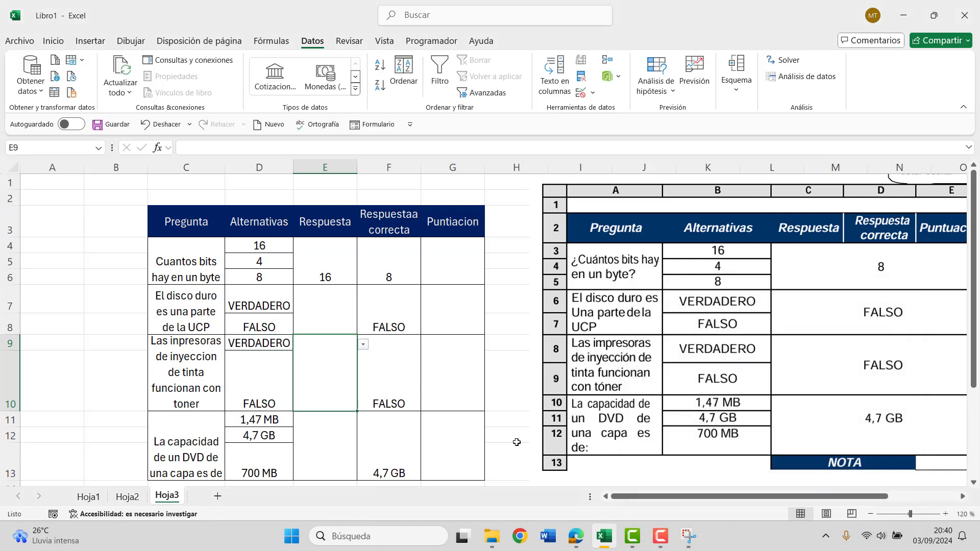
Step: Answer VERDADERO for the printer and FALSO for the hard-disk question, then widen column E
click(365, 346)
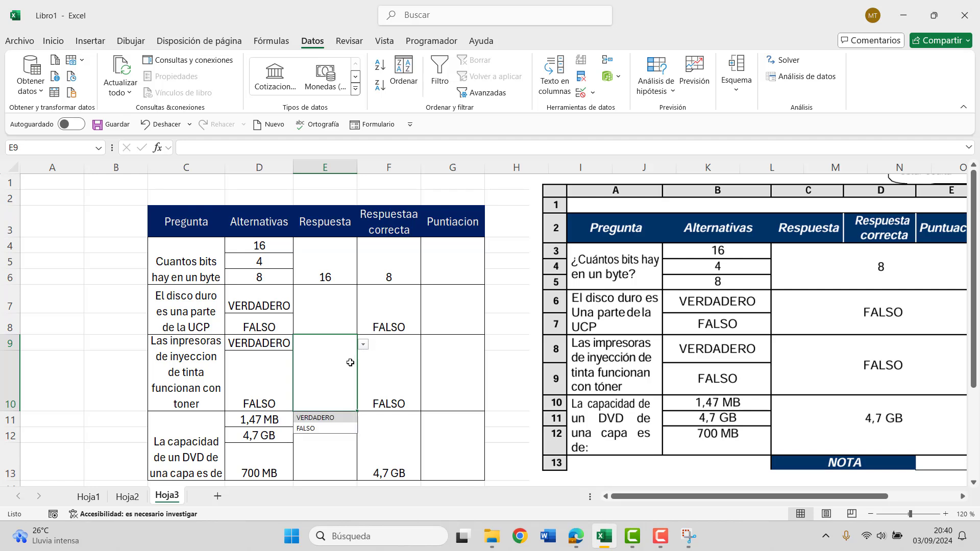
click(337, 416)
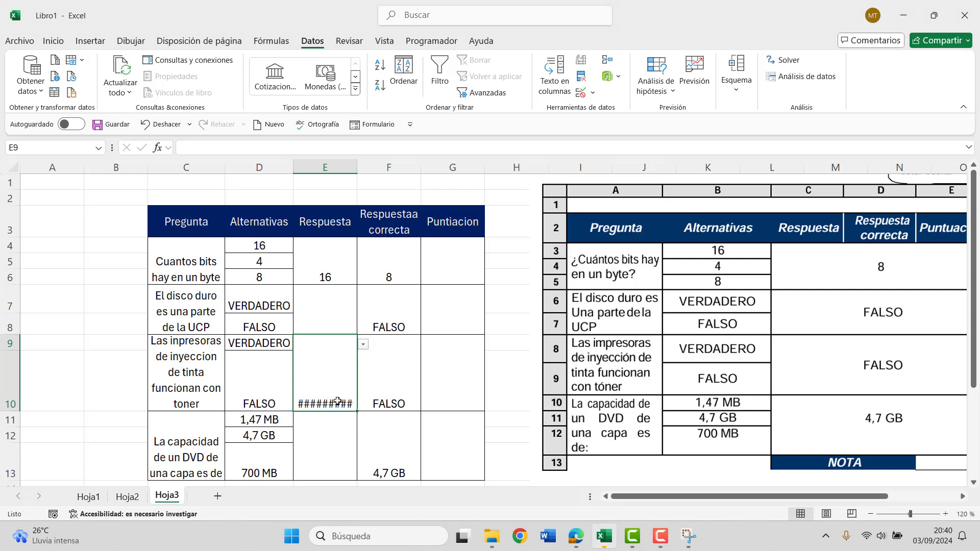
click(332, 295)
click(363, 307)
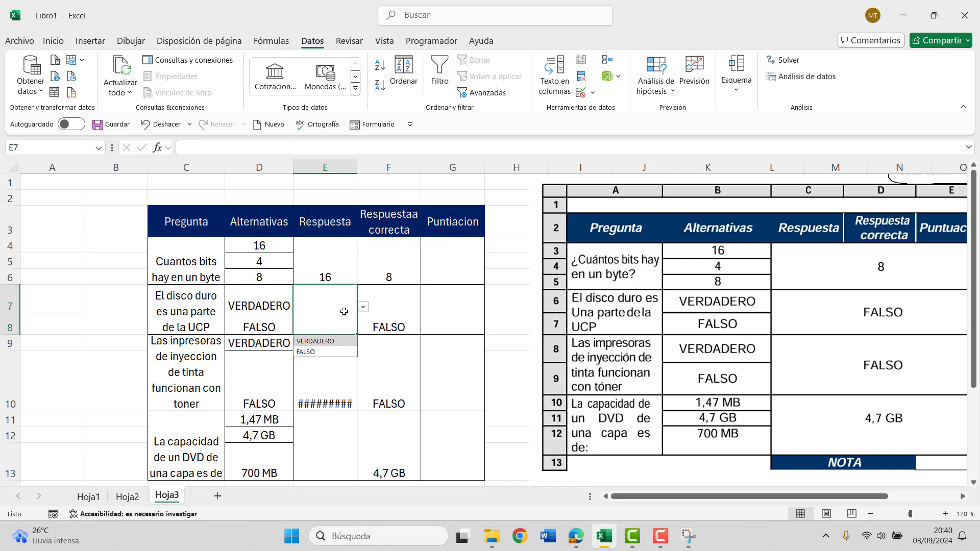
click(321, 352)
drag(356, 167, 381, 167)
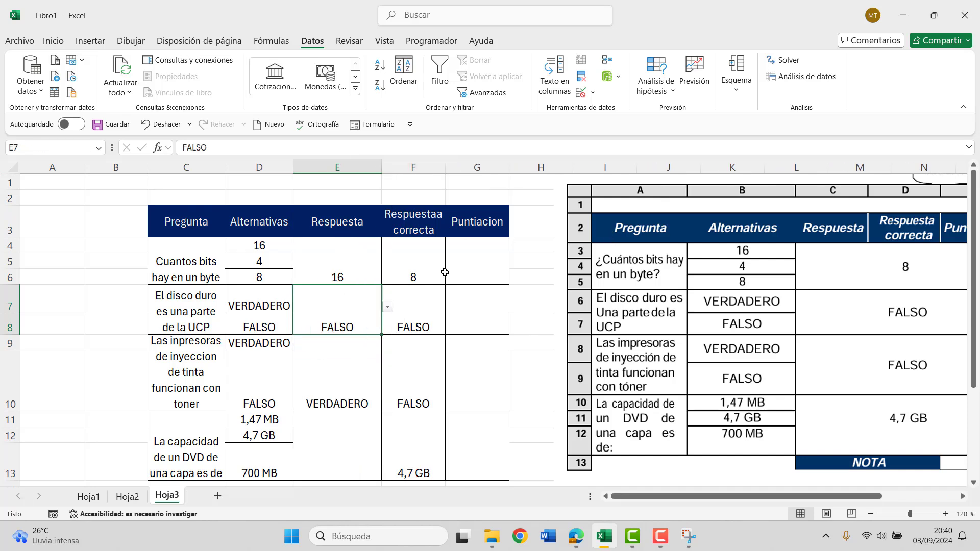
drag(368, 258, 346, 451)
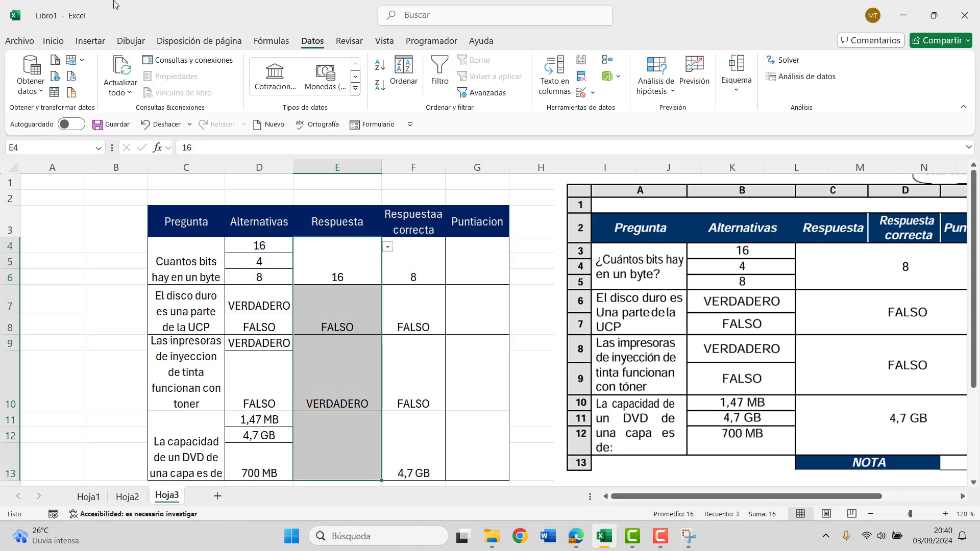
Step: Vertically centre the answers in E4:E13 and the correct answers and scores in F4:G13
click(62, 40)
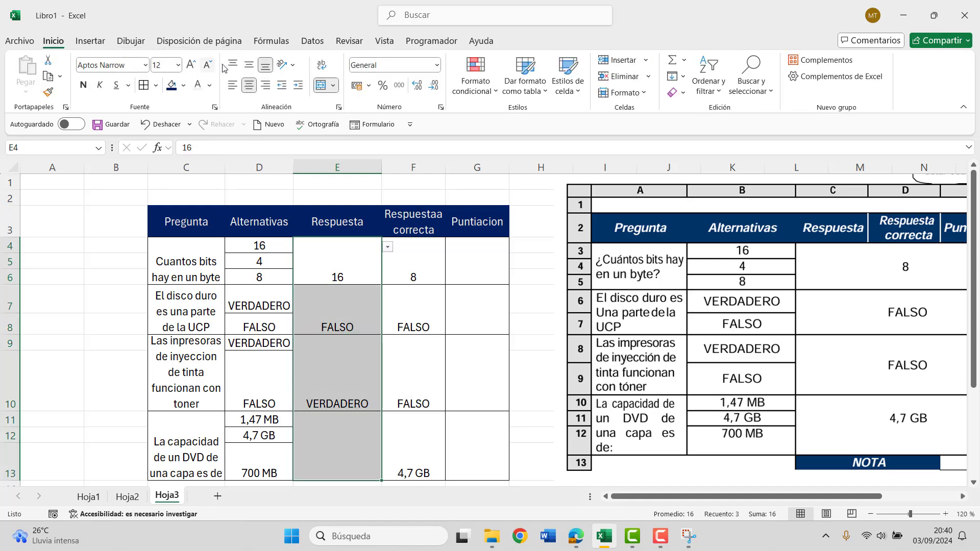
click(249, 65)
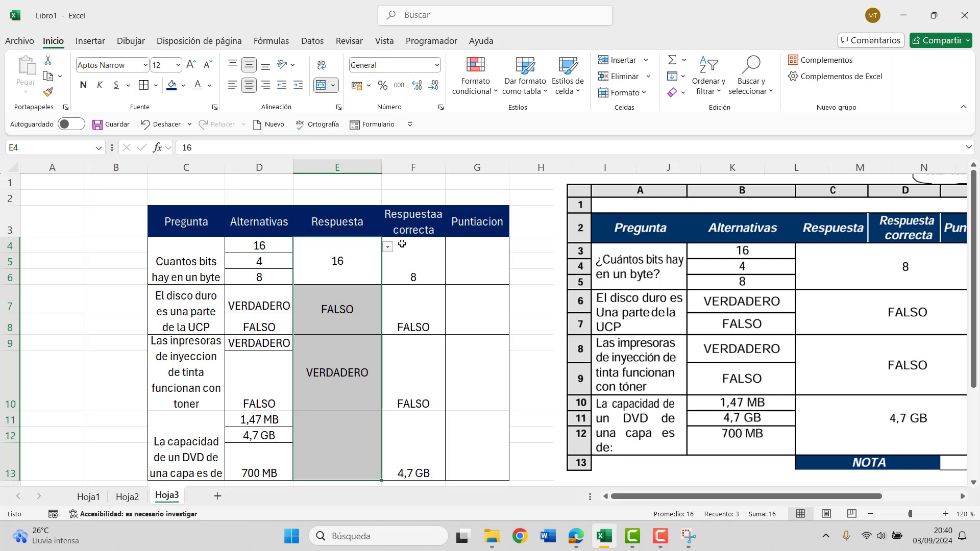
drag(415, 256, 460, 449)
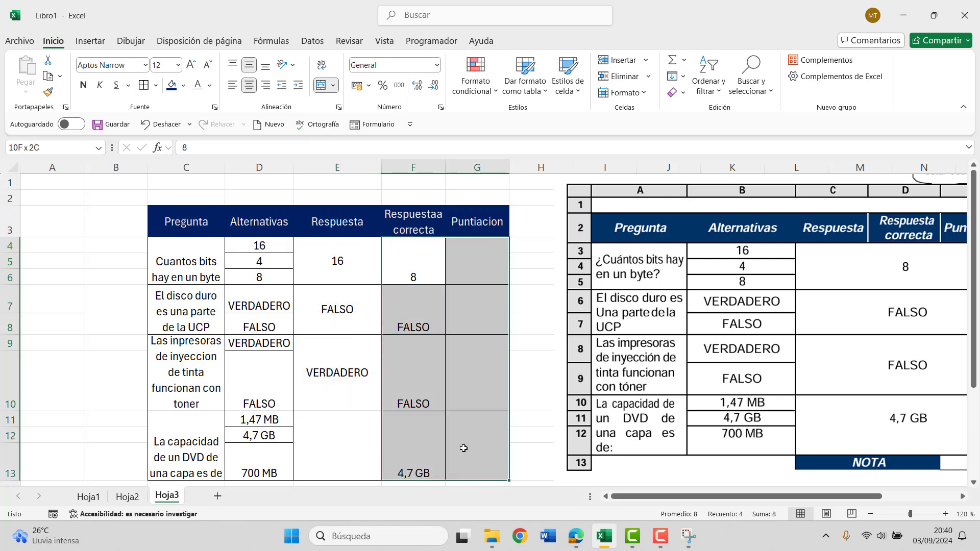
click(249, 65)
click(356, 434)
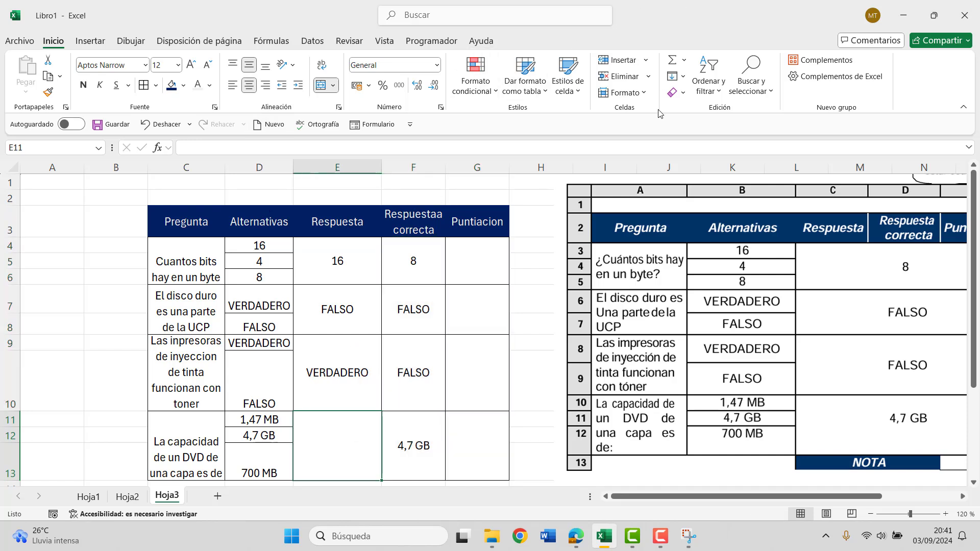
Step: Restrict the DVD answer cell E11 to a dropdown list sourced from D11:D13
click(314, 45)
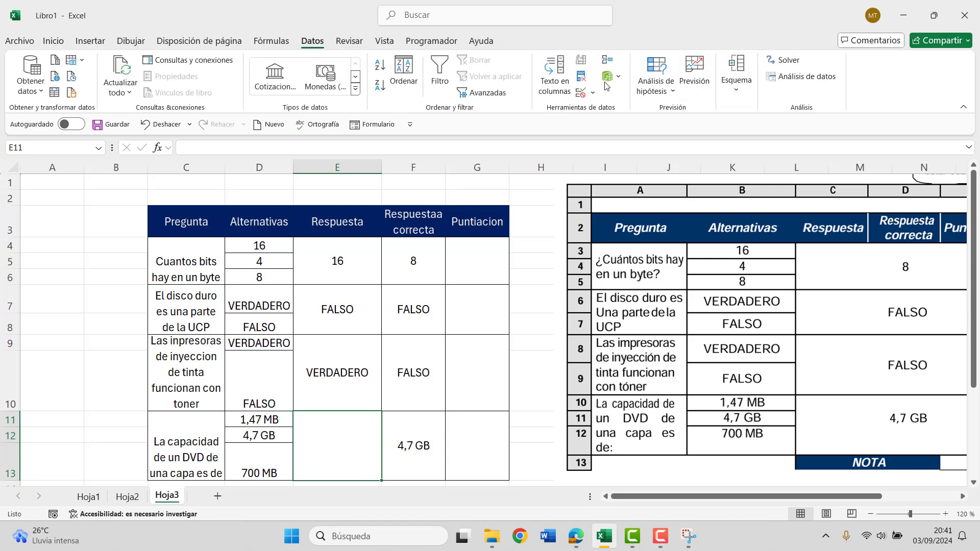
click(593, 93)
click(633, 110)
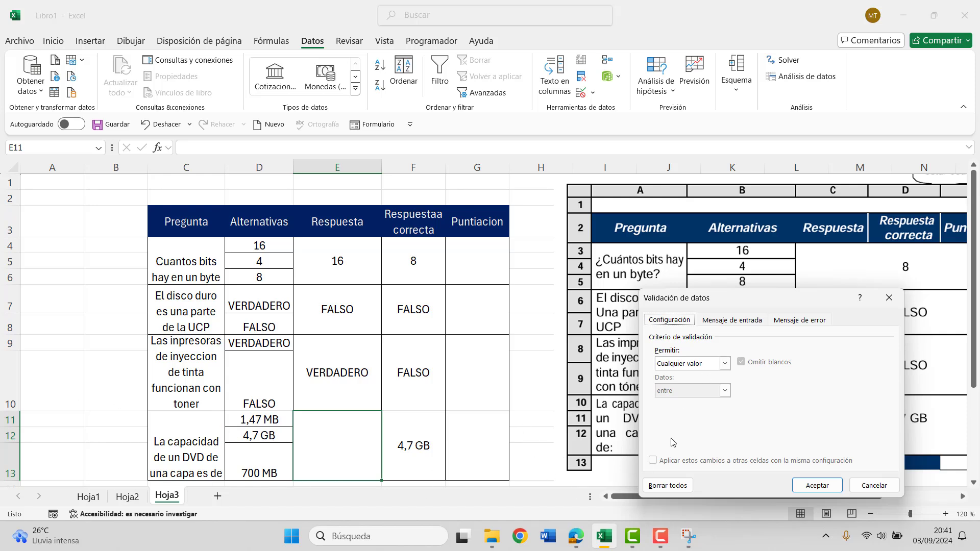
click(724, 363)
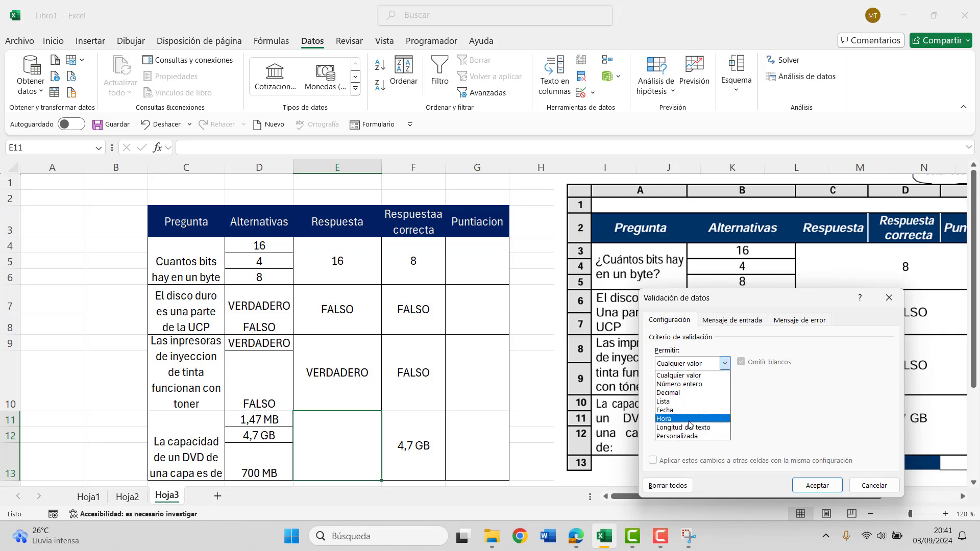
click(679, 402)
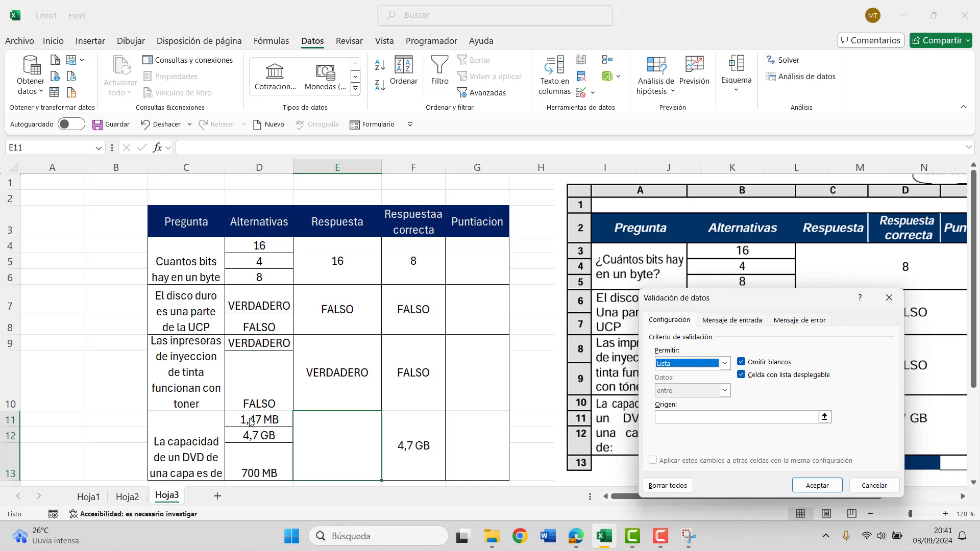
click(672, 417)
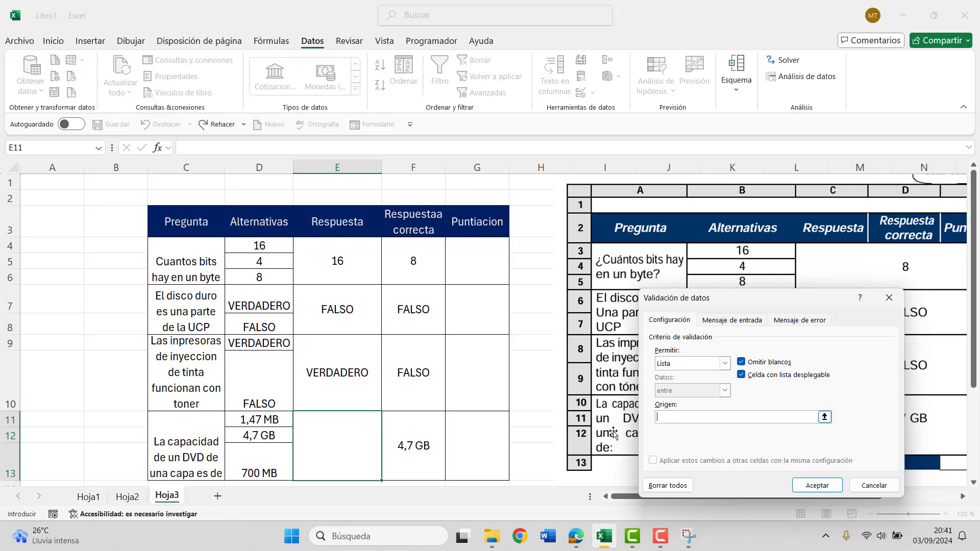
drag(243, 419, 244, 465)
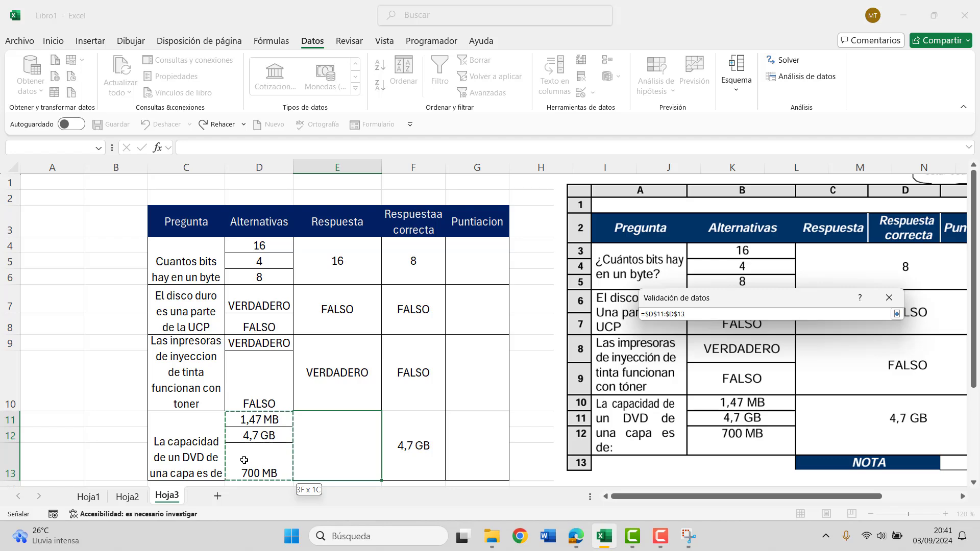
click(816, 488)
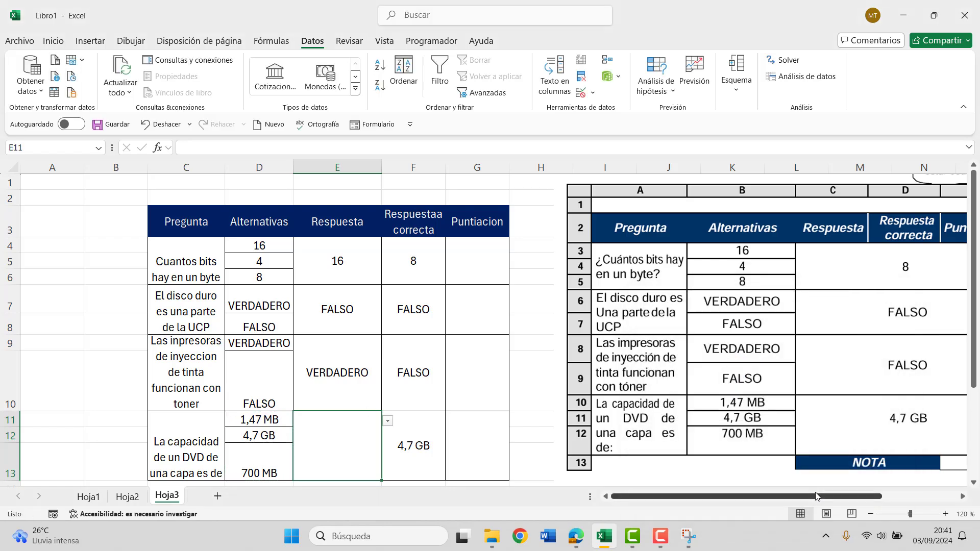
Step: Choose 1,47 MB as the DVD answer from E11's dropdown
click(387, 423)
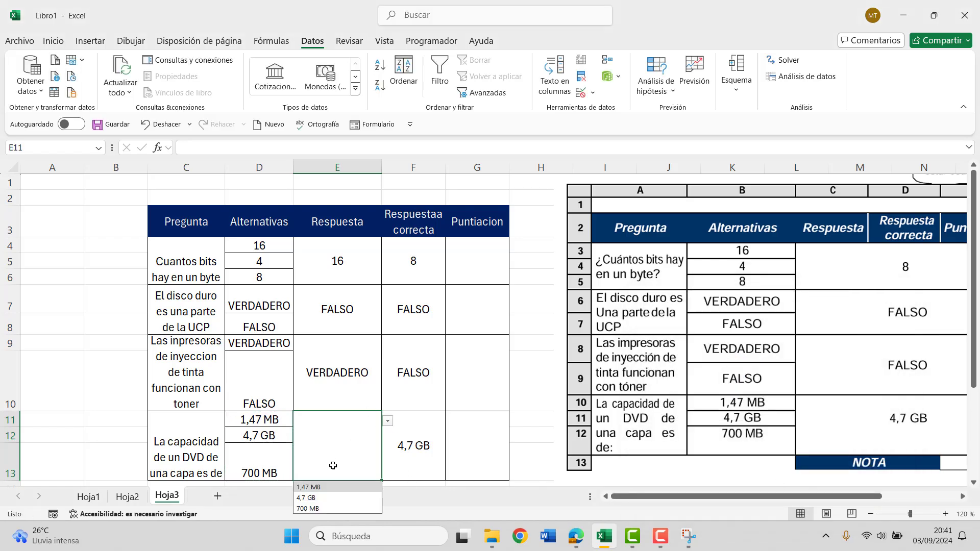
click(320, 487)
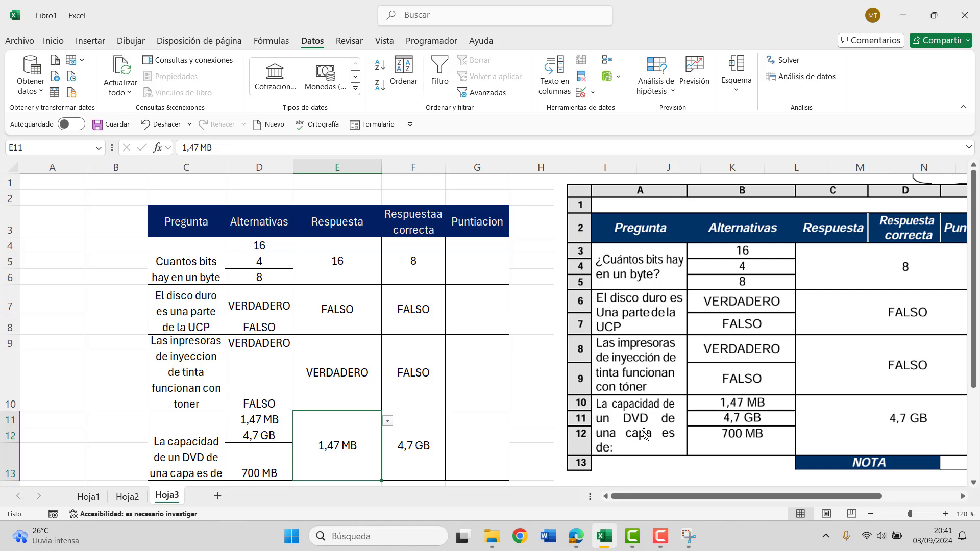
click(475, 256)
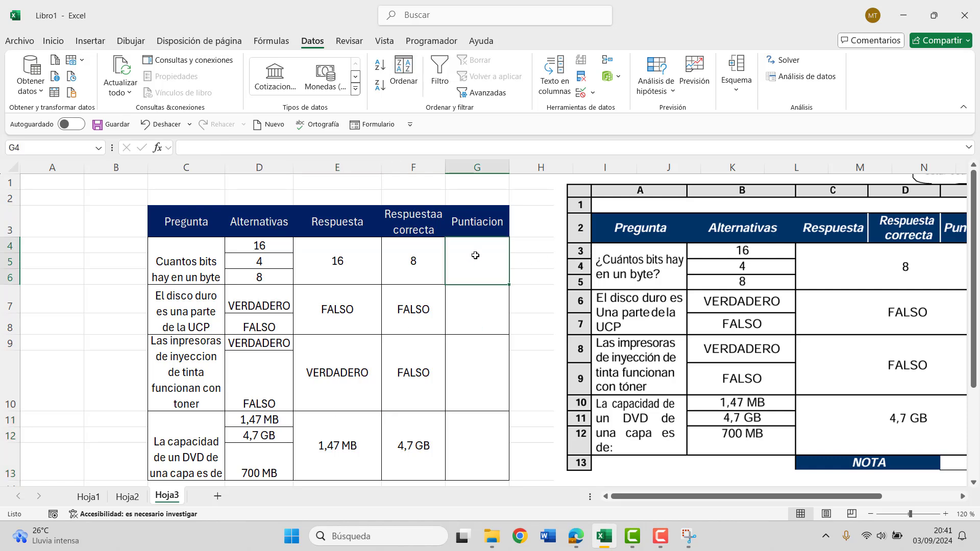
Step: Insert an SI function in G4 with the logical test E4=F4
click(157, 147)
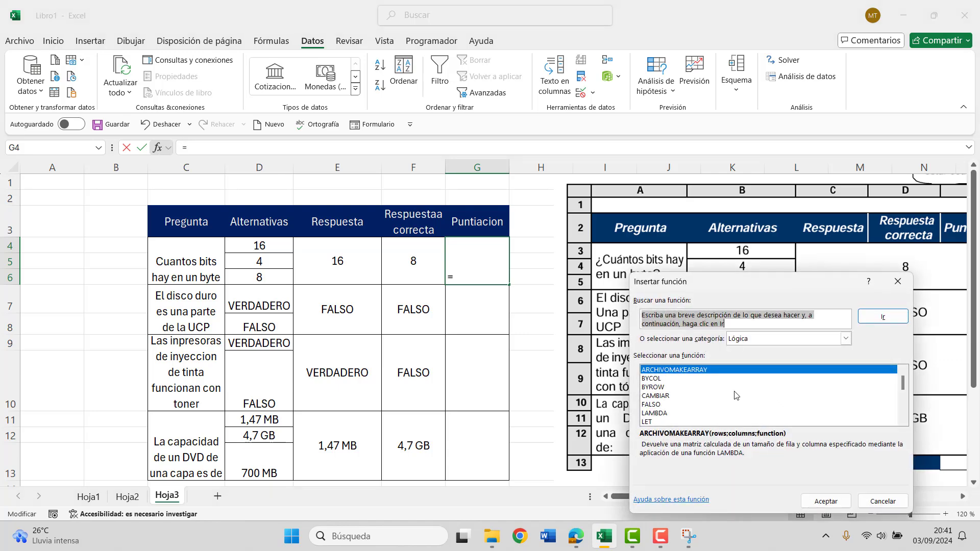
scroll(736, 395, down, 1)
scroll(736, 395, down, 1)
double_click(653, 422)
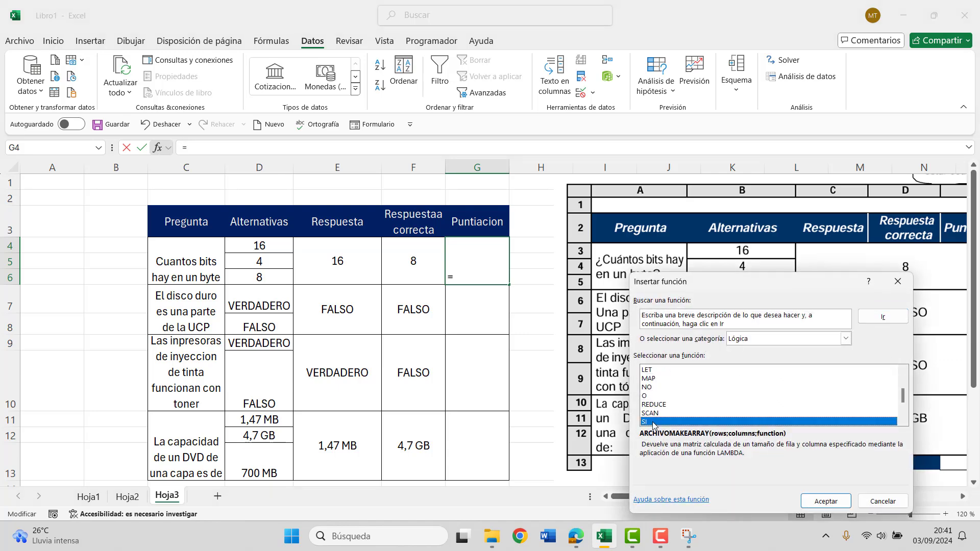
click(339, 256)
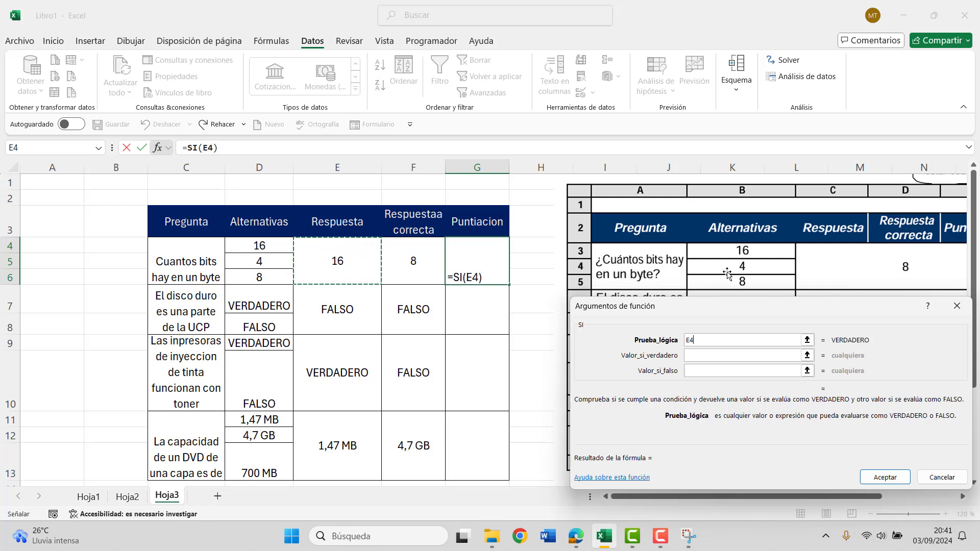
text(=)
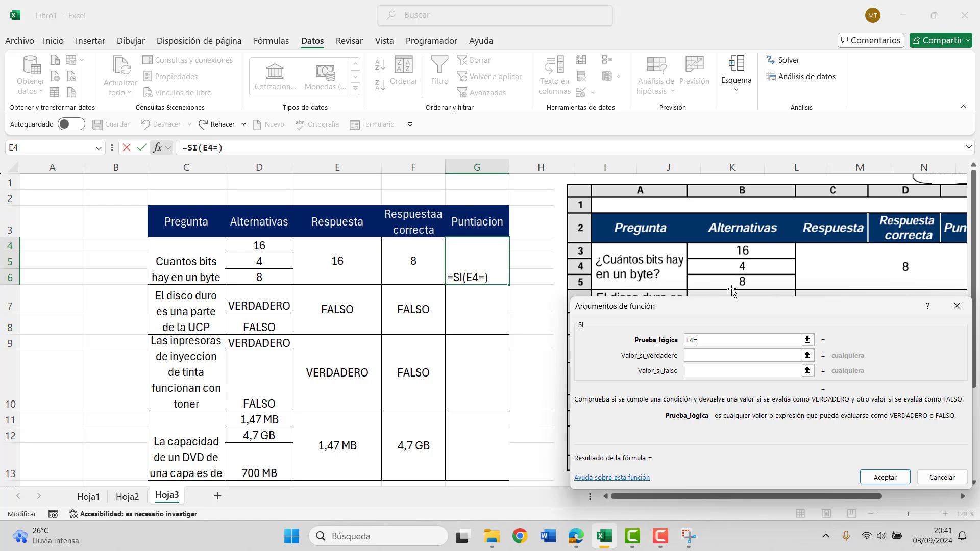
click(425, 268)
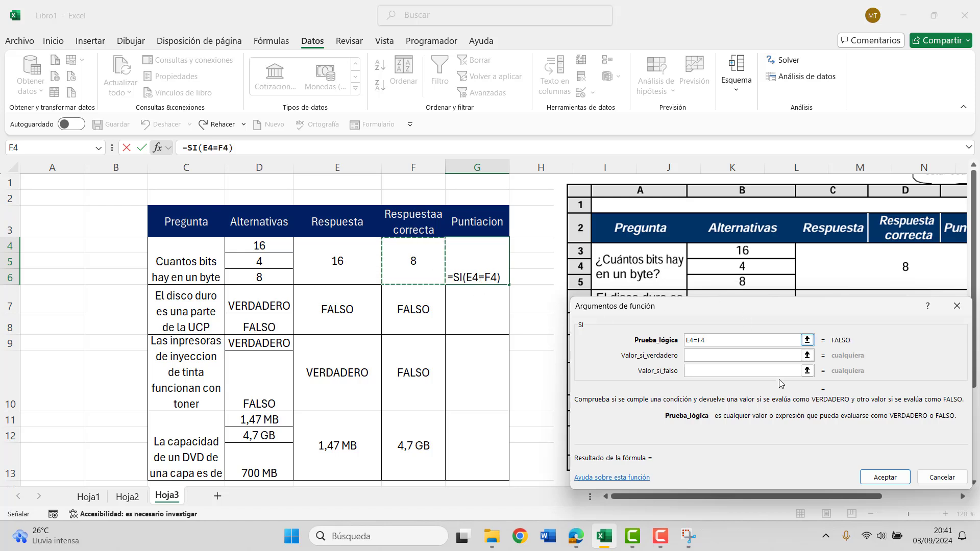
key(Tab)
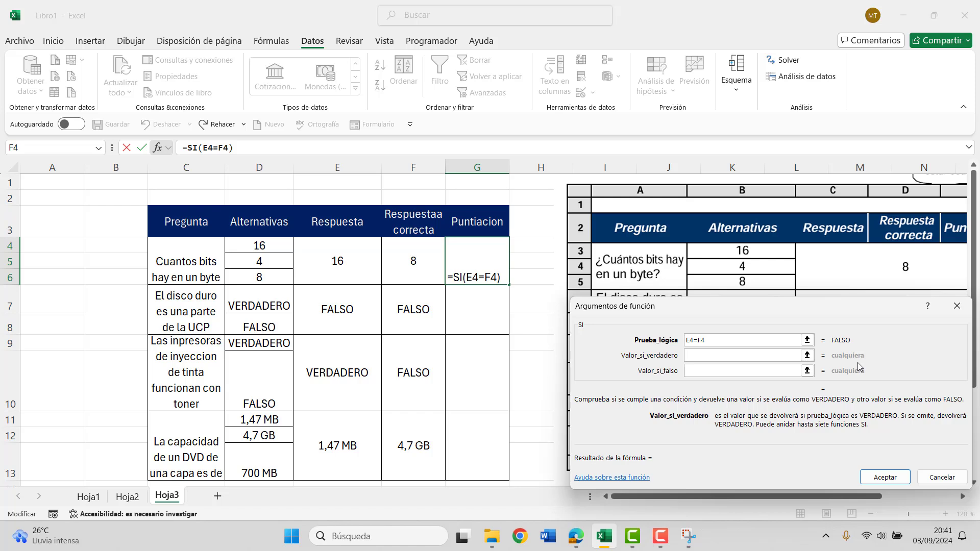
Step: Make it return 2,5 when true and 0 when false, then dismiss the merged-cells fill error
text(2,)
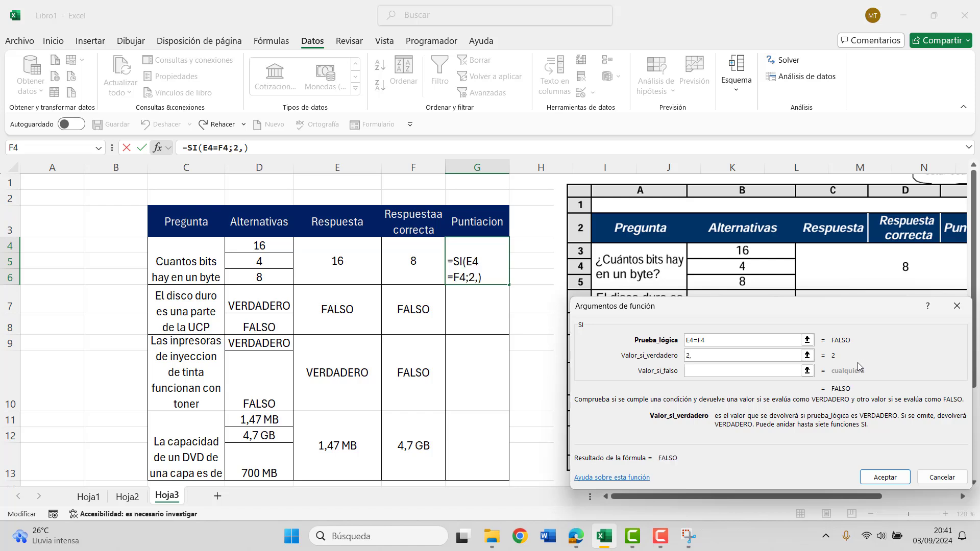
text(8)
key(BackSpace)
text(6)
key(BackSpace)
text(5)
click(725, 372)
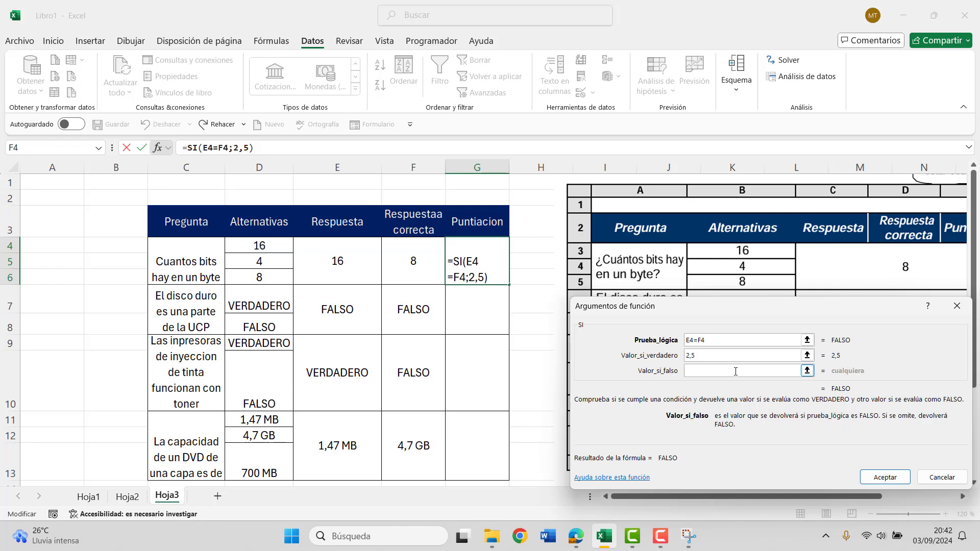
text(;0)
click(885, 477)
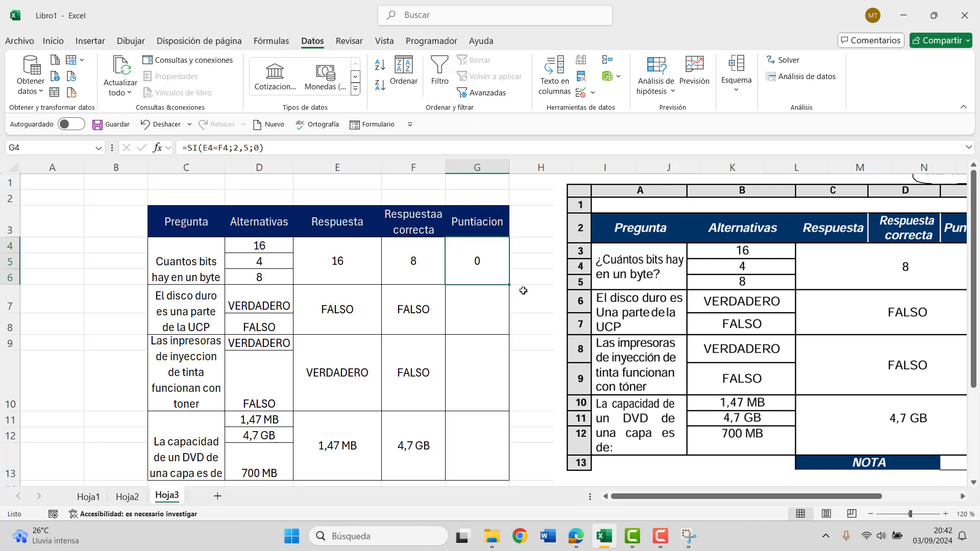
drag(509, 285, 518, 341)
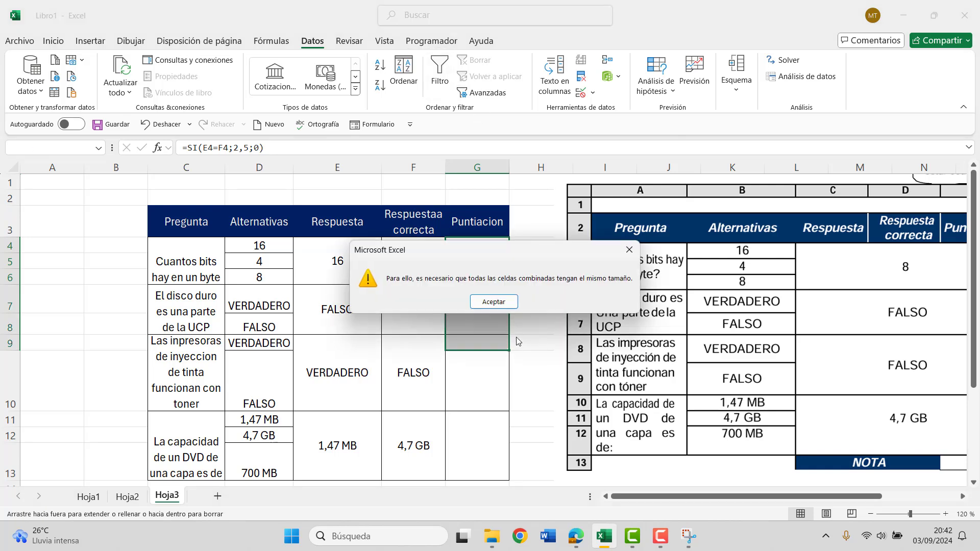
click(500, 306)
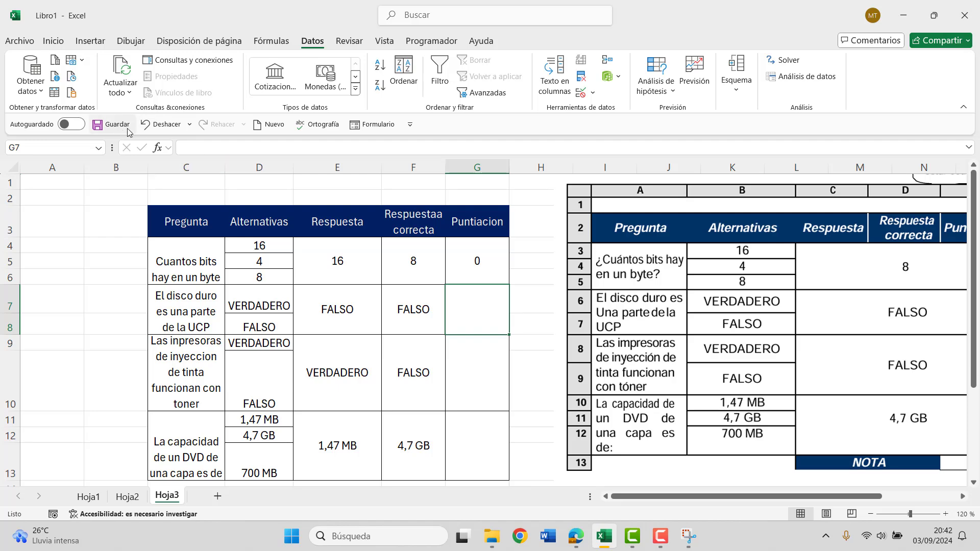
Step: Insert an SI function in G7 with the logical test E7=F7
click(158, 148)
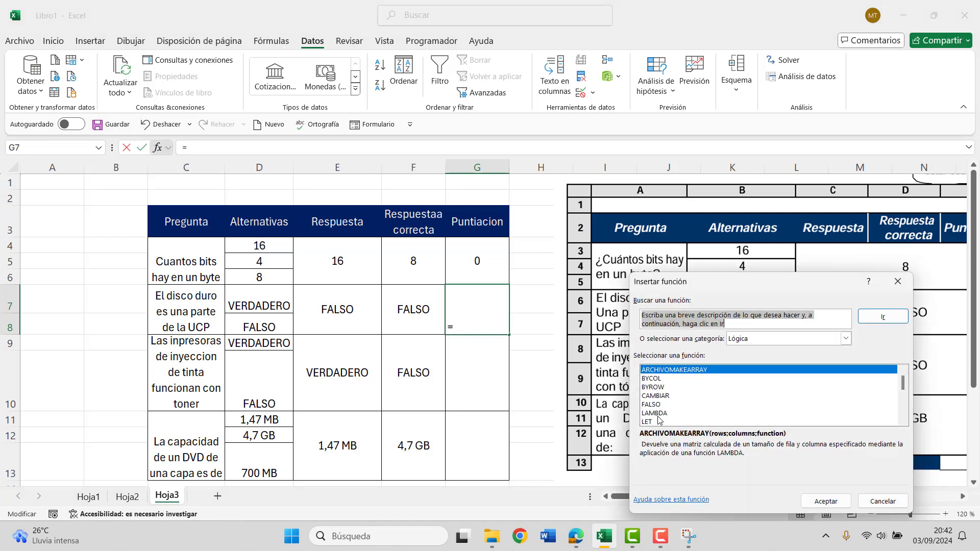
scroll(659, 419, down, 2)
double_click(655, 421)
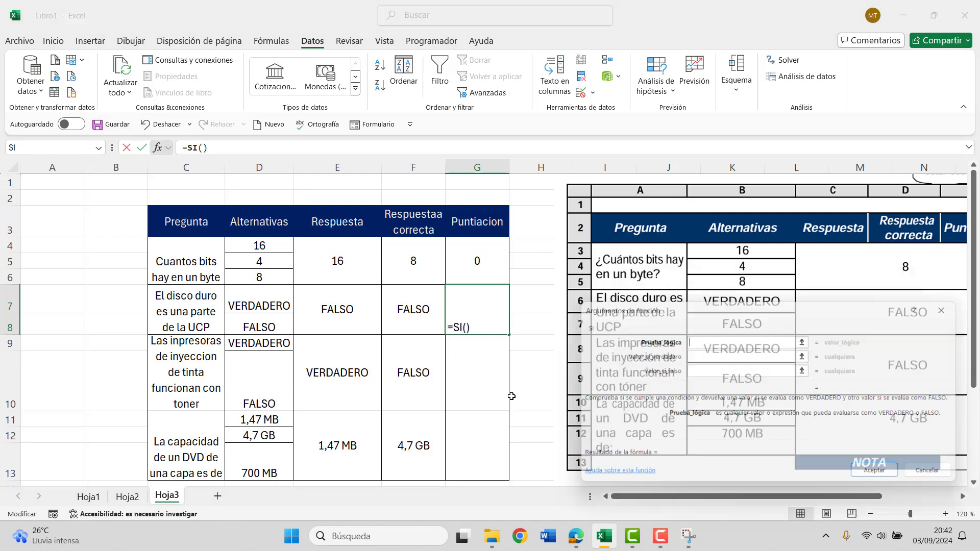
click(352, 312)
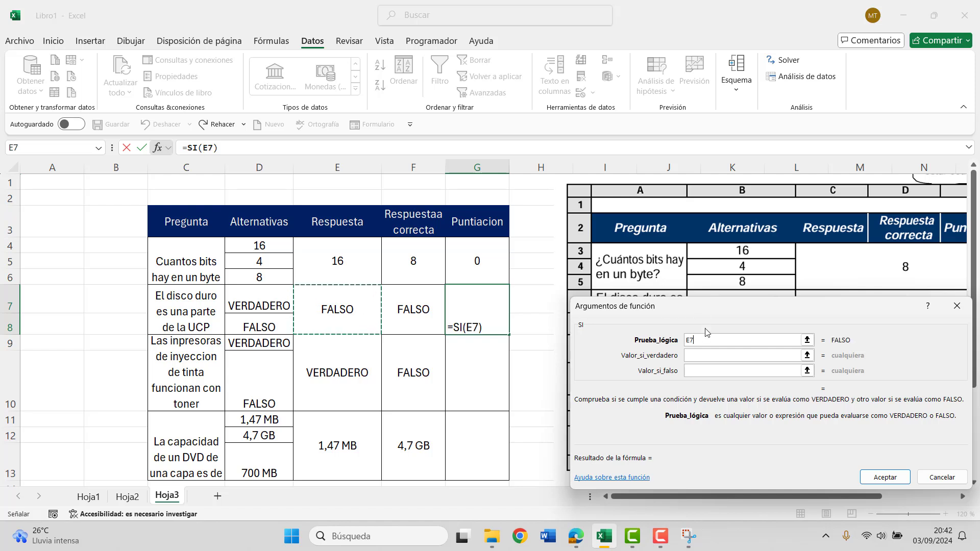
text())
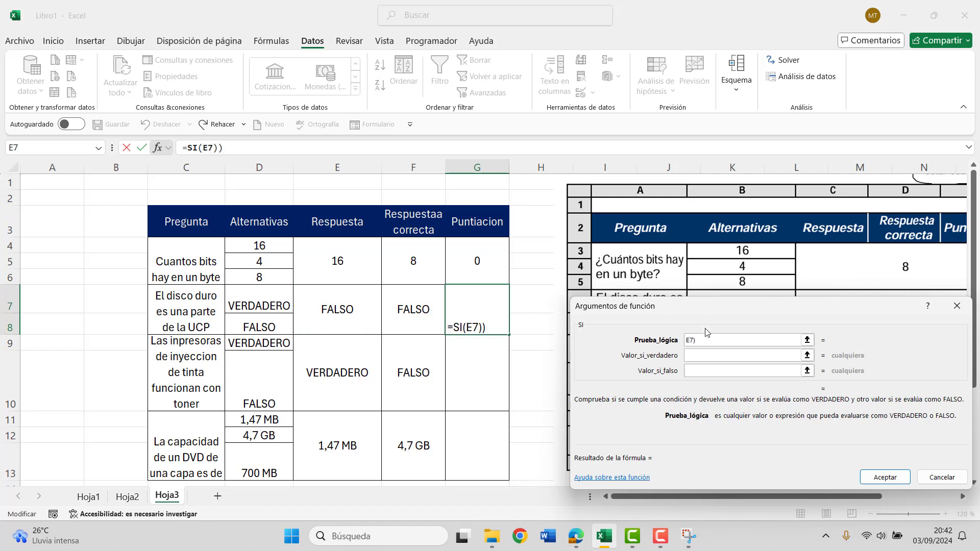
key(BackSpace)
text(=)
click(411, 326)
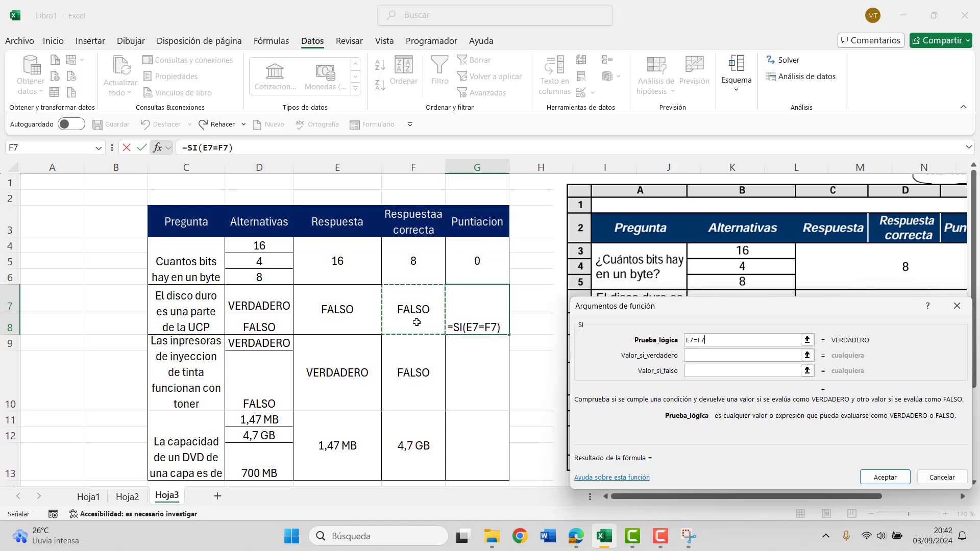
Step: Make it return 2,5 when true and 0 when false, and confirm the formula
click(724, 357)
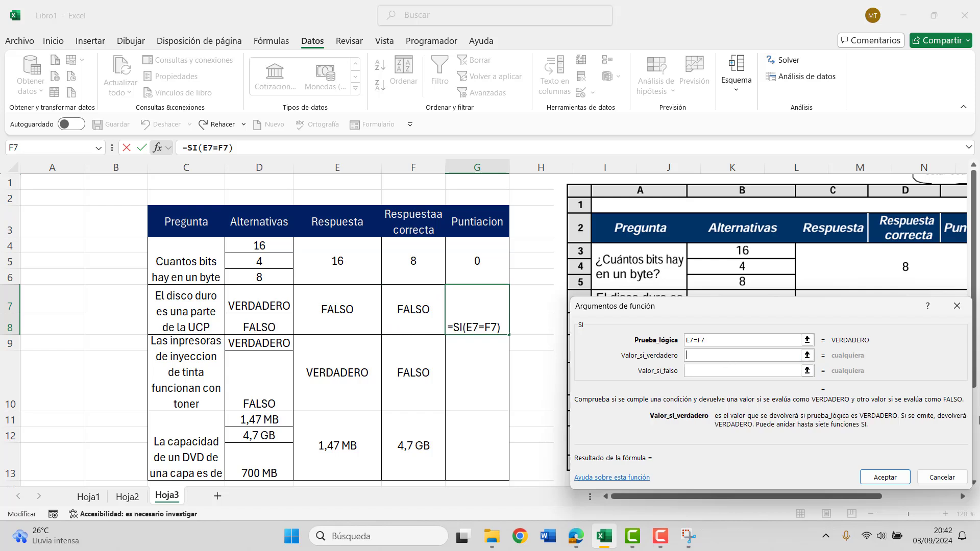
text(2,5)
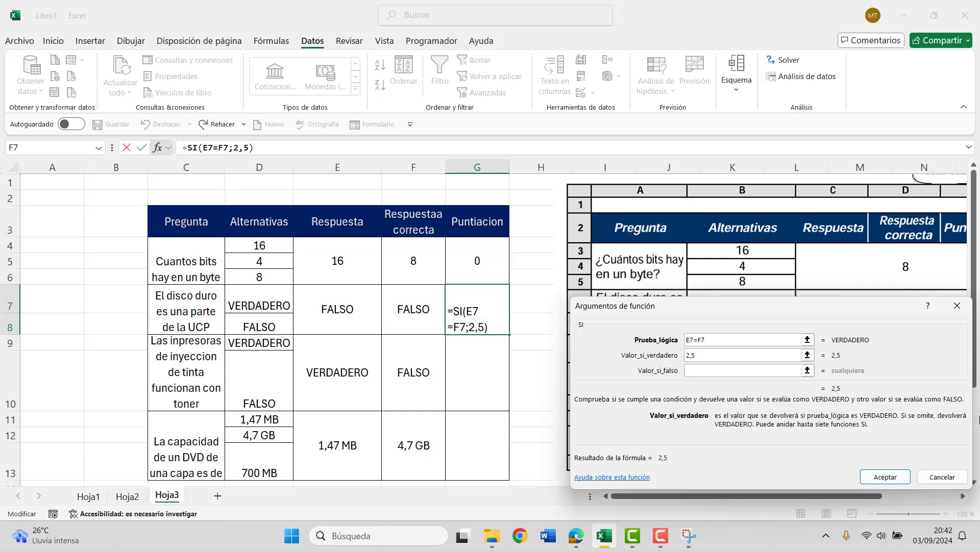
click(700, 369)
text(0)
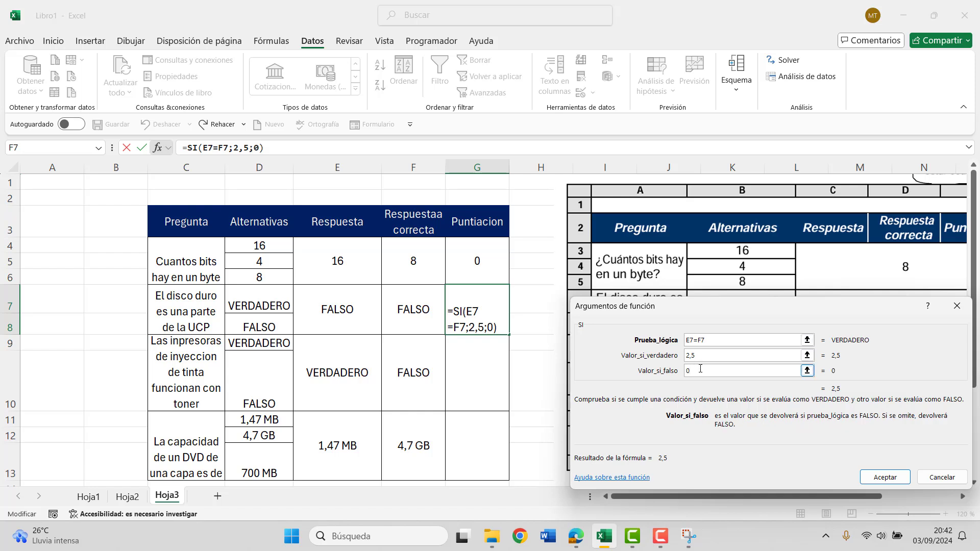
click(706, 356)
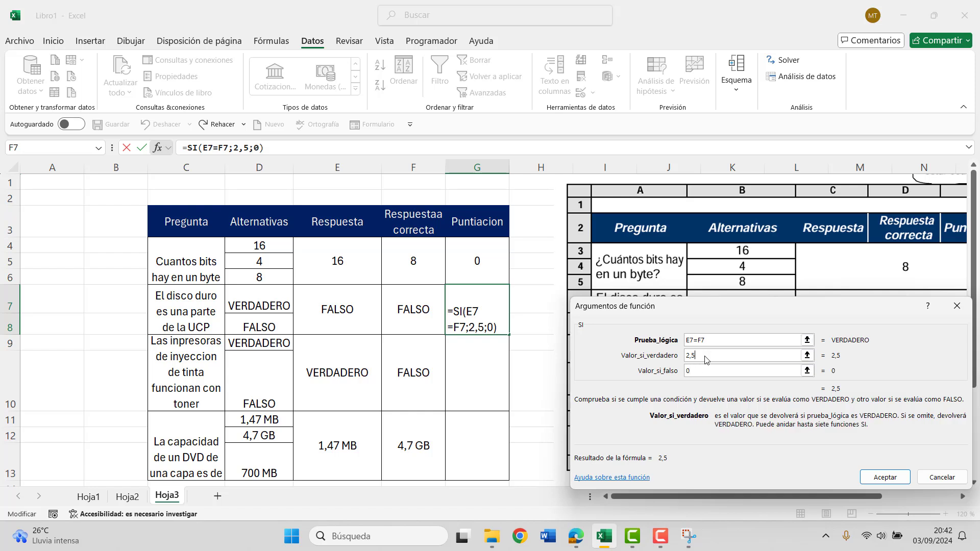
click(874, 473)
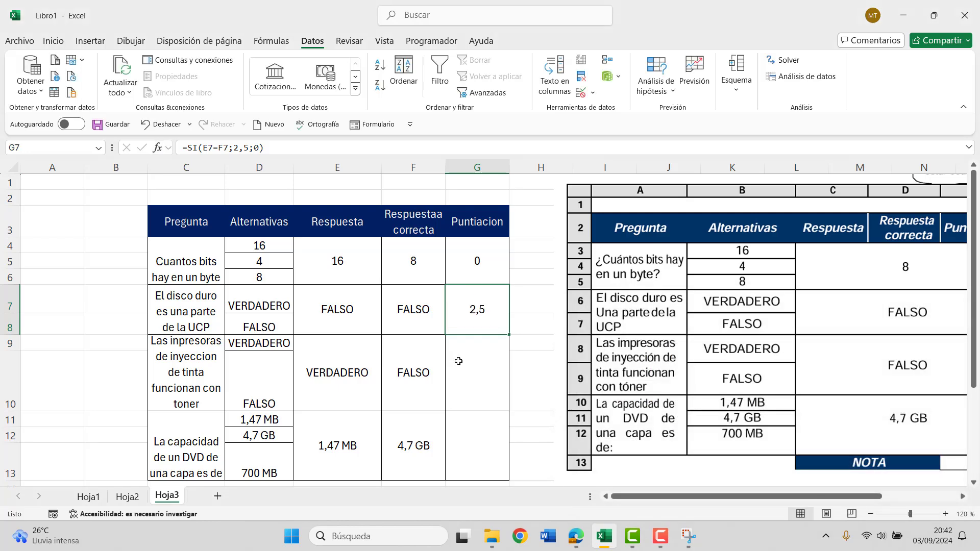
click(459, 361)
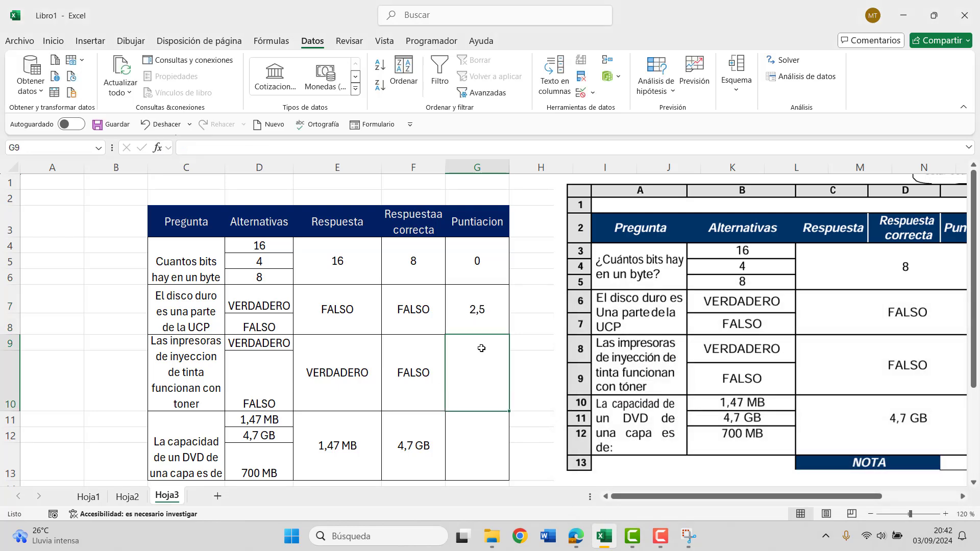
Step: Score the printer question in G9 with =SI(E9=F9;2,5;0)
click(156, 147)
scroll(723, 394, down, 1)
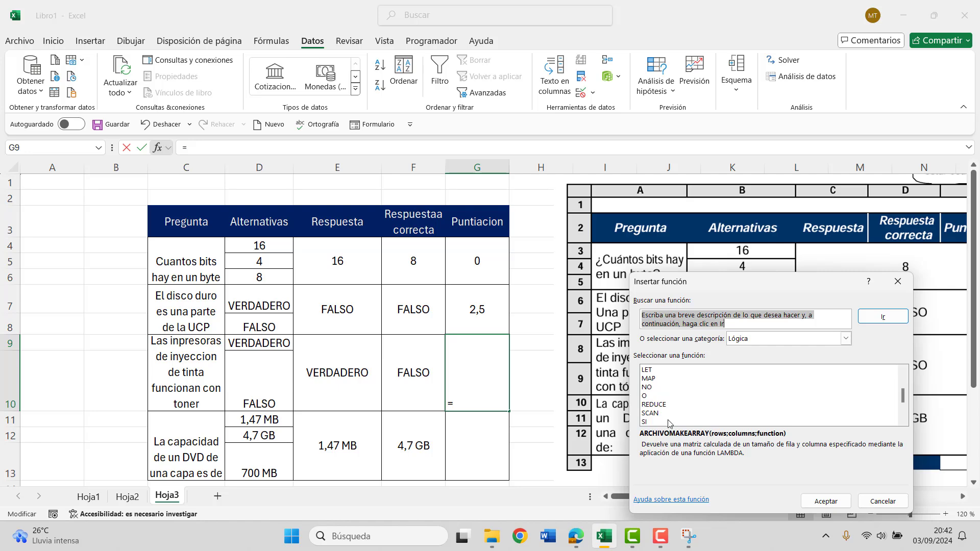
double_click(656, 424)
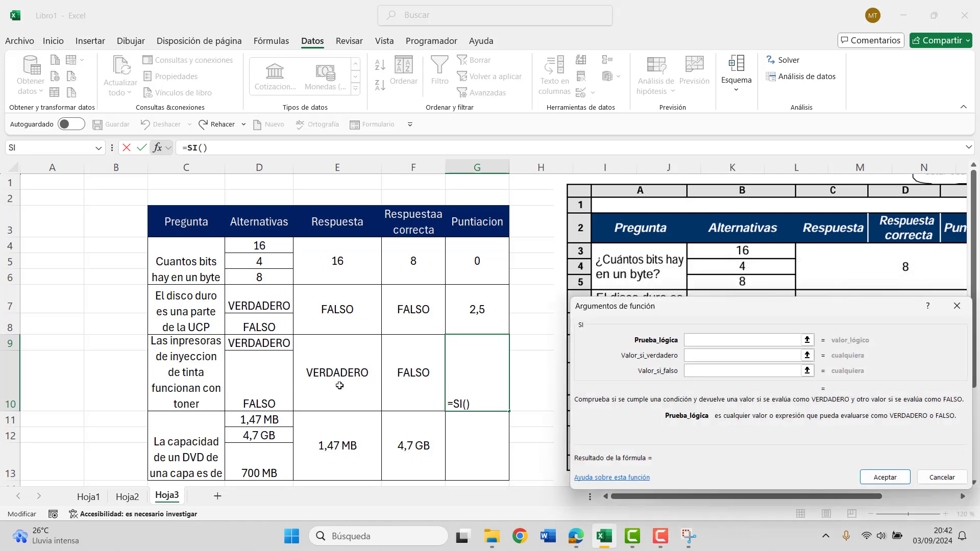
click(339, 385)
text(=)
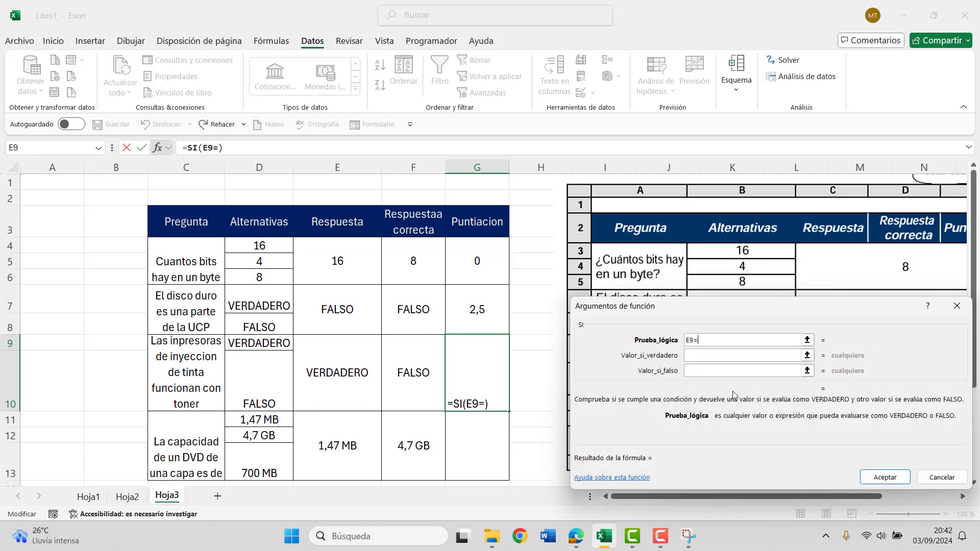
click(414, 372)
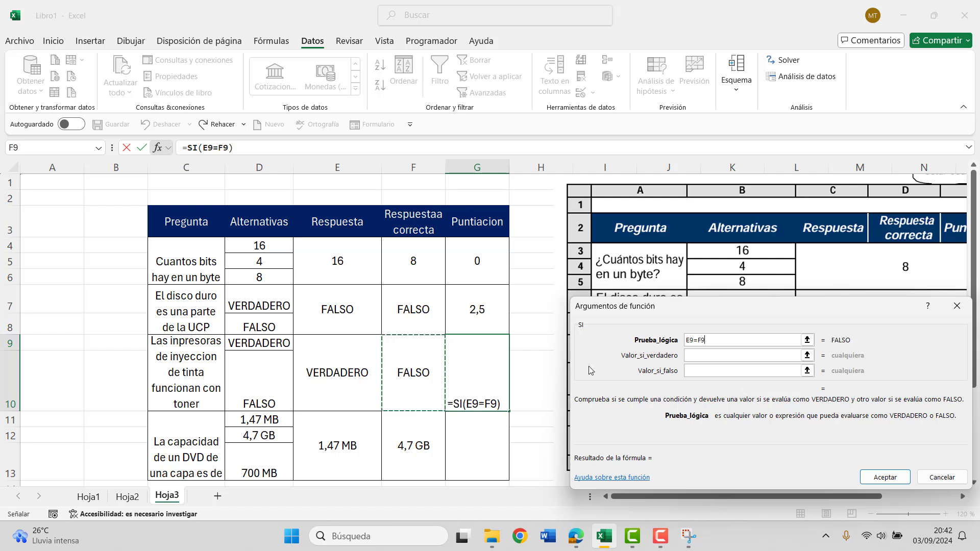
click(702, 357)
text(2,)
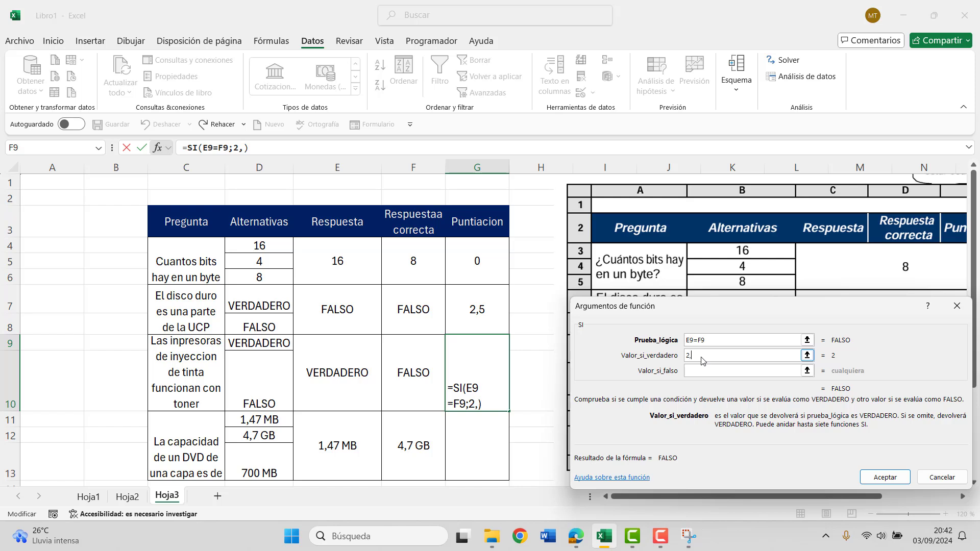
text(5)
click(706, 371)
text(0)
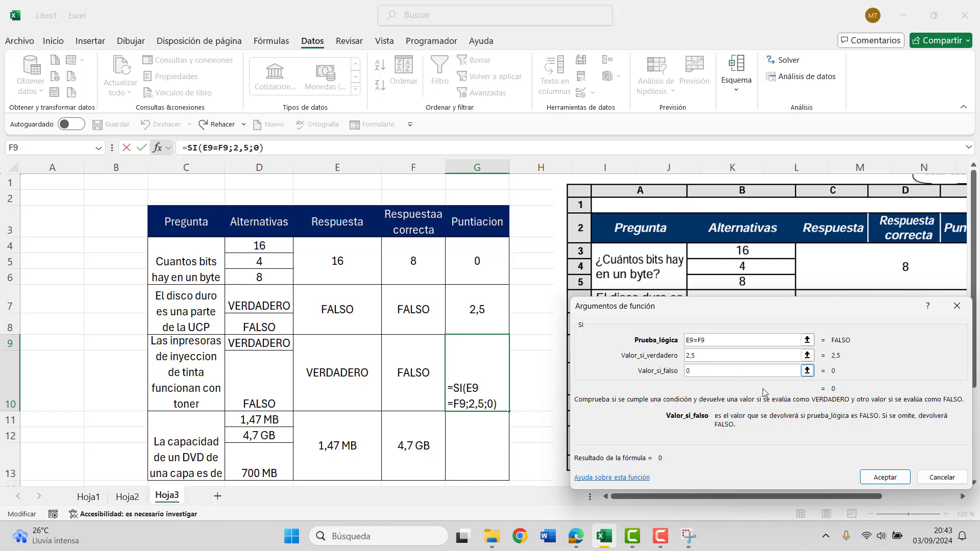
click(887, 476)
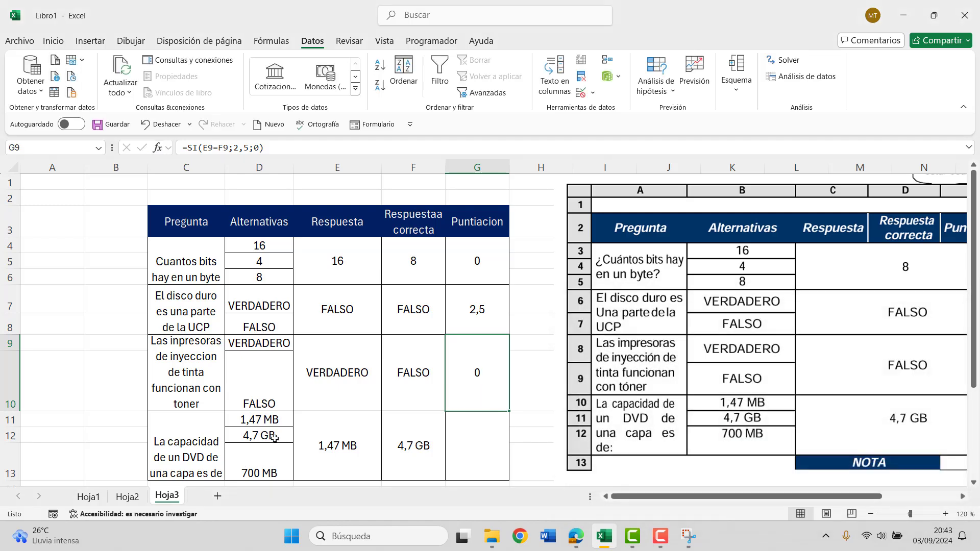
Step: Score the DVD question in G11 with =SI(E11=F11;2,5;0)
click(499, 429)
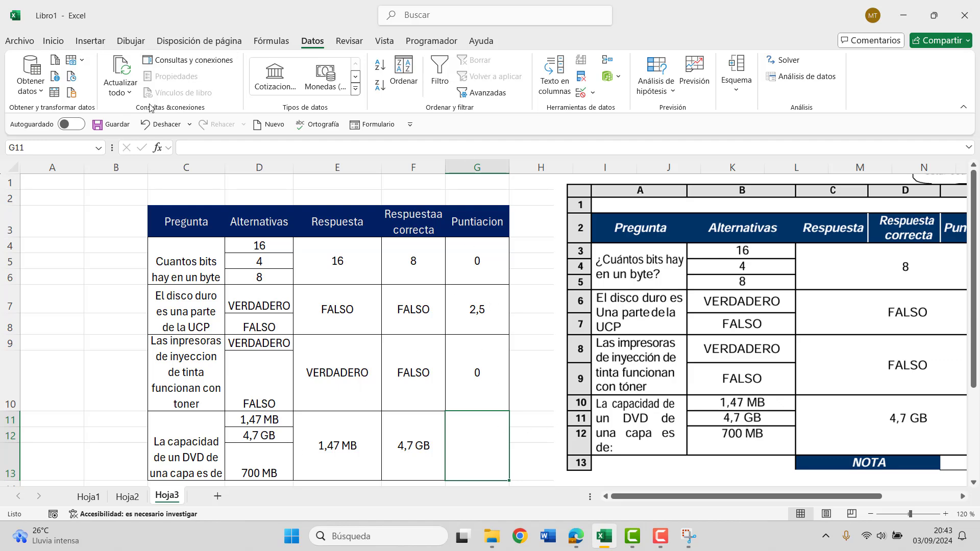
click(156, 148)
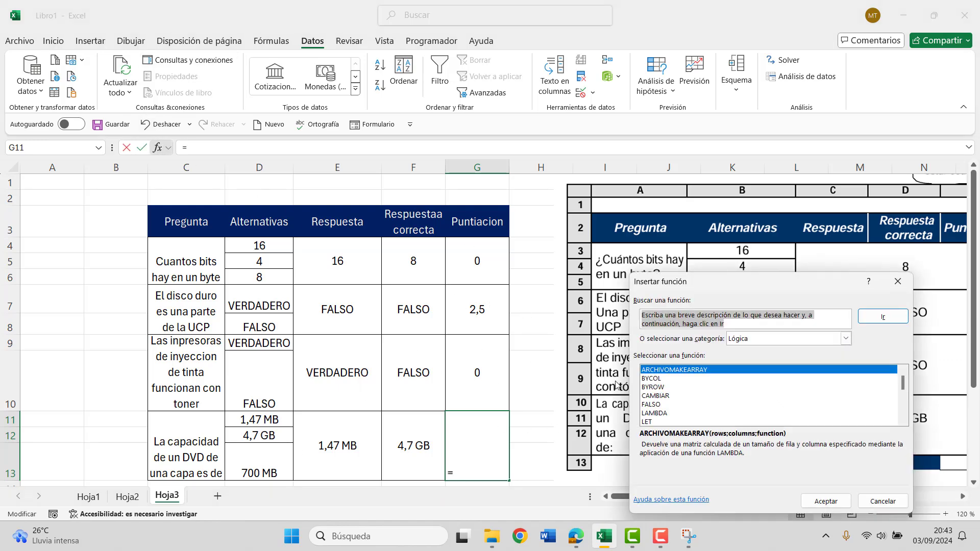
scroll(683, 414, down, 3)
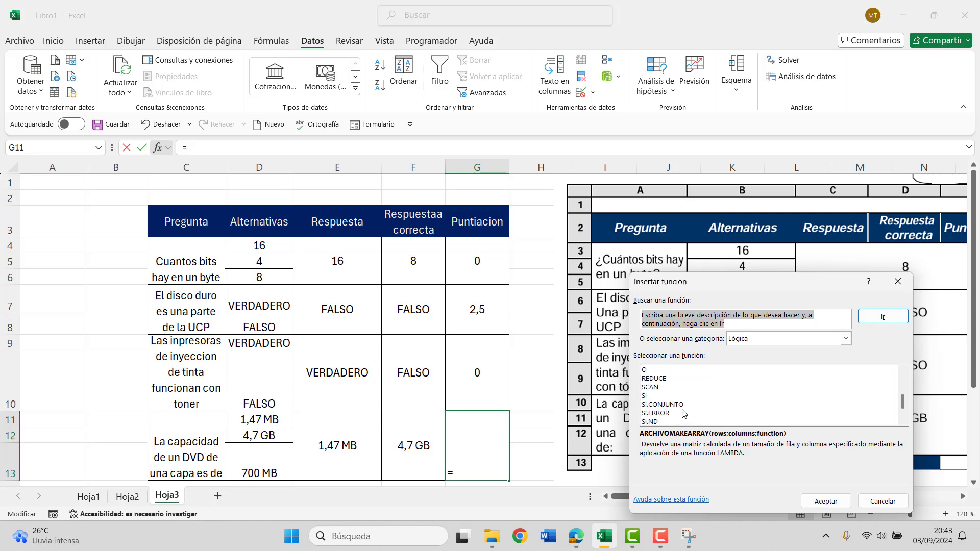
double_click(655, 397)
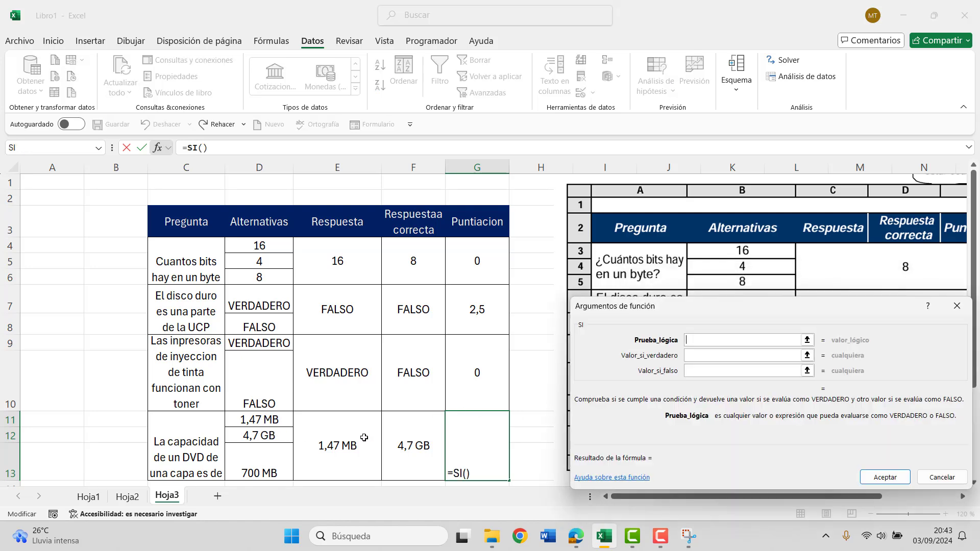
click(364, 438)
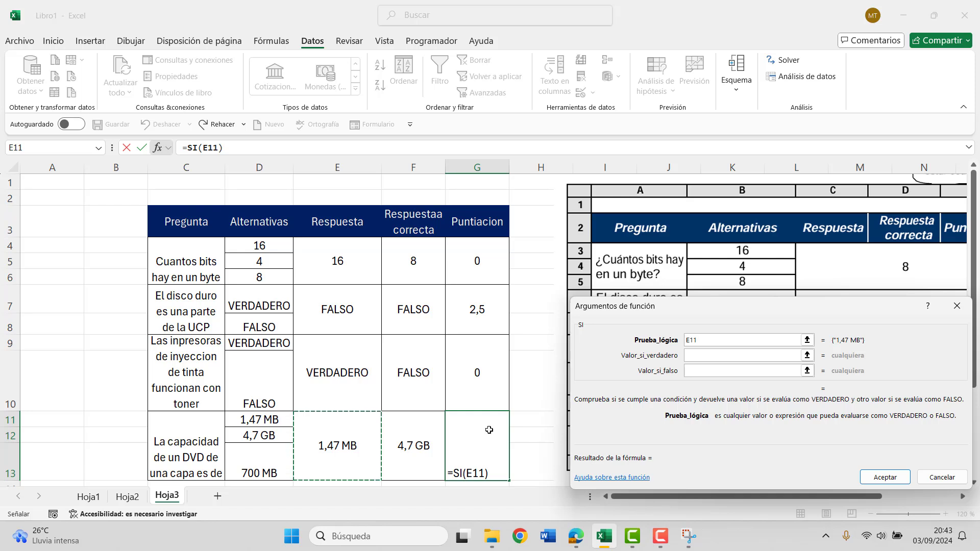
text(=)
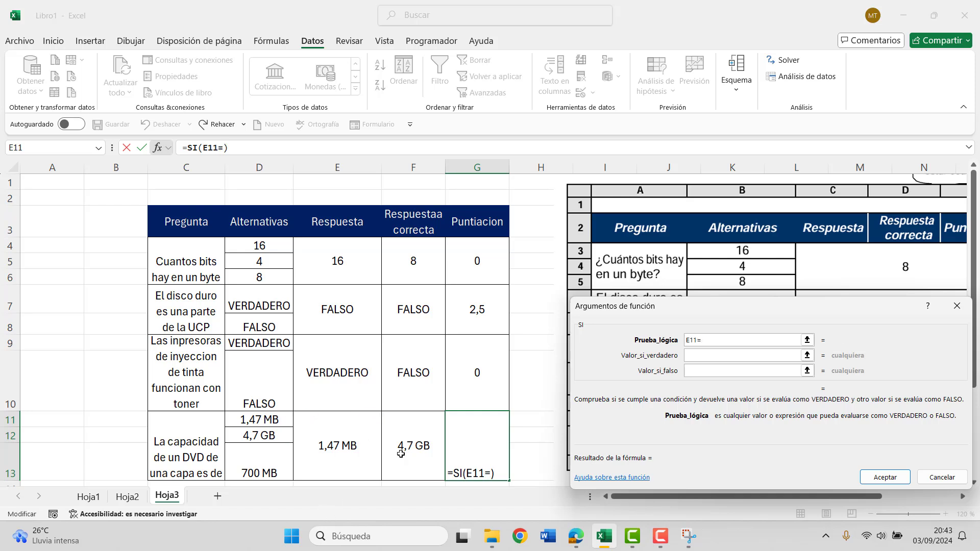
click(410, 448)
key(Tab)
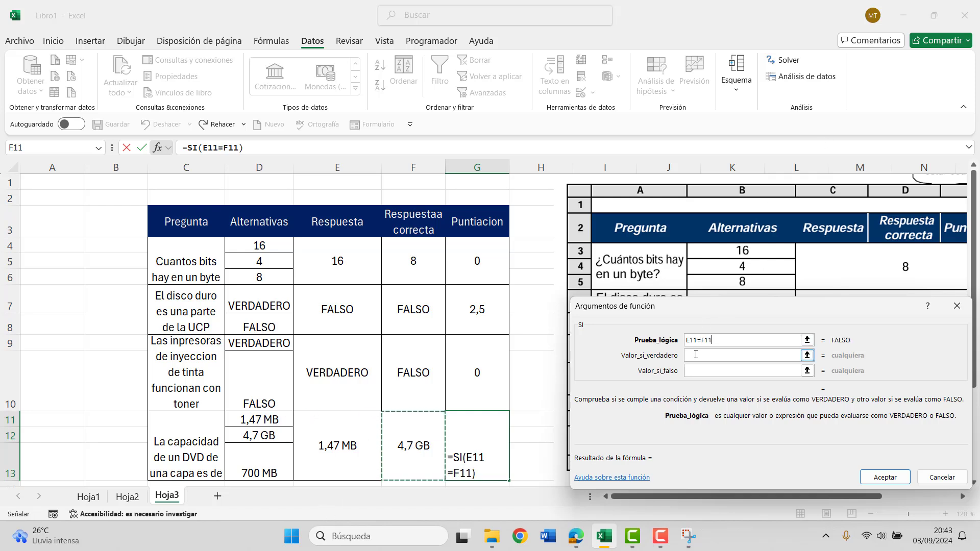
text(2)
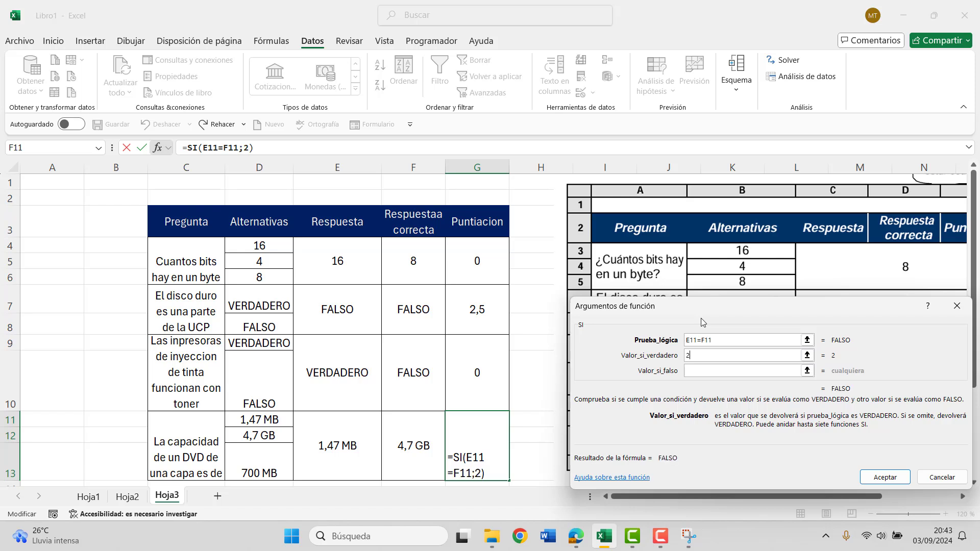
text(,8)
key(BackSpace)
text(5)
click(698, 369)
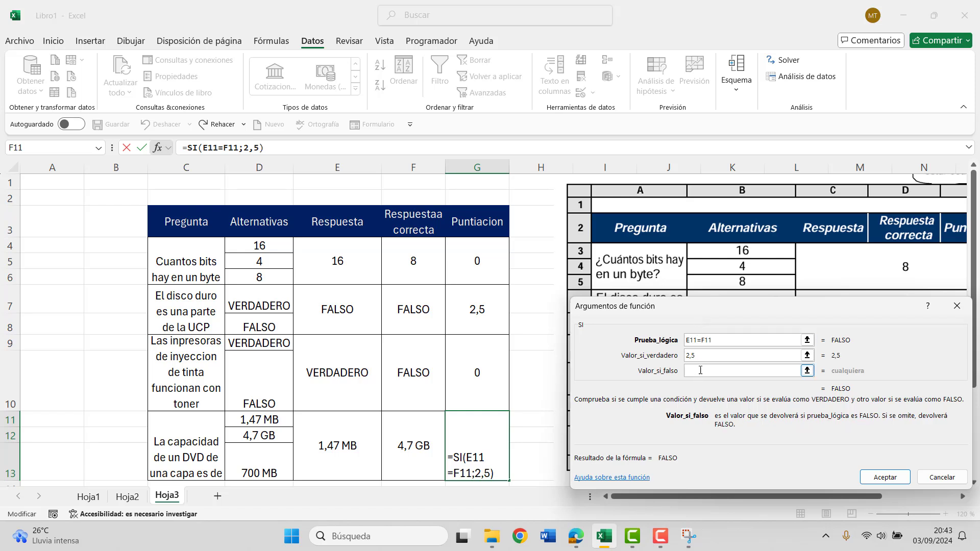
text(0)
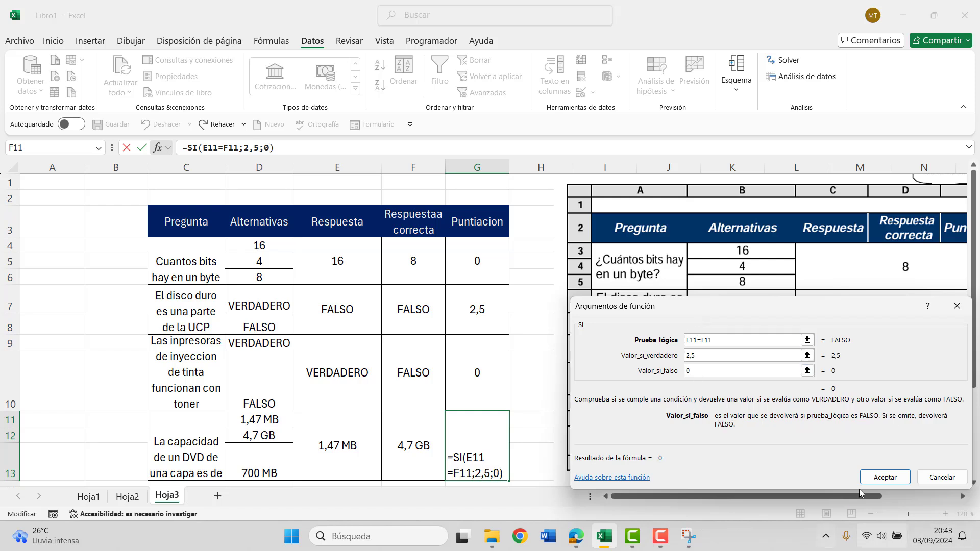
click(885, 477)
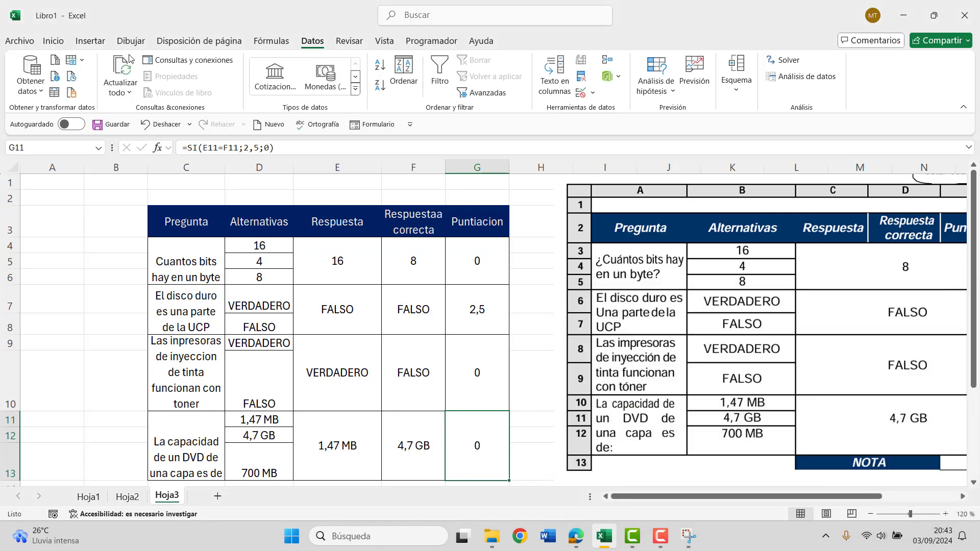
Step: Set the first answer to 8 and keep FALSO for the hard-disk question
click(349, 41)
click(347, 262)
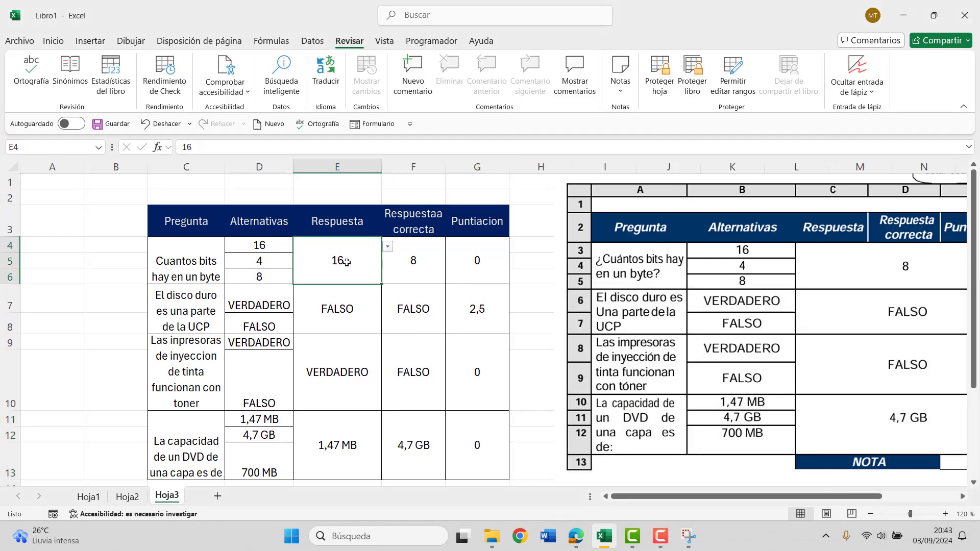
click(388, 247)
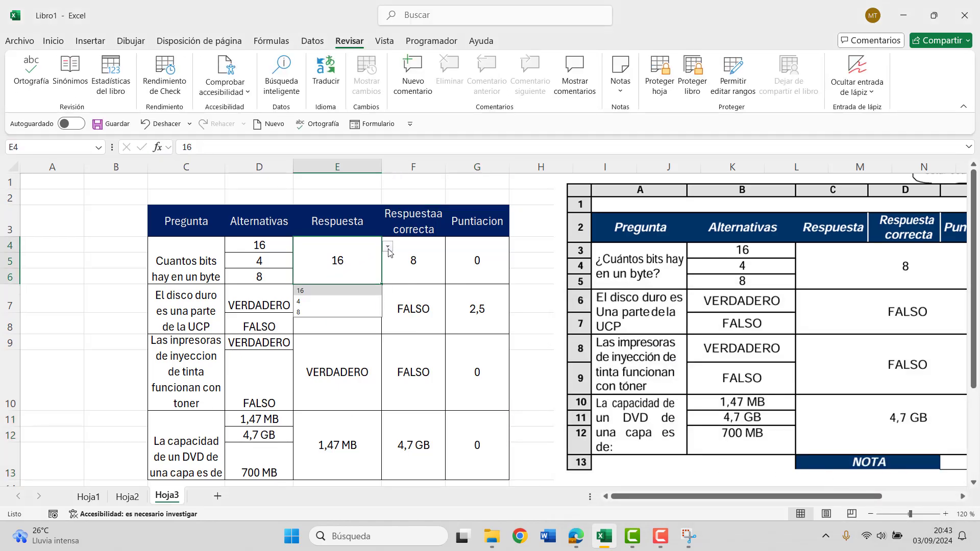
click(329, 312)
click(325, 305)
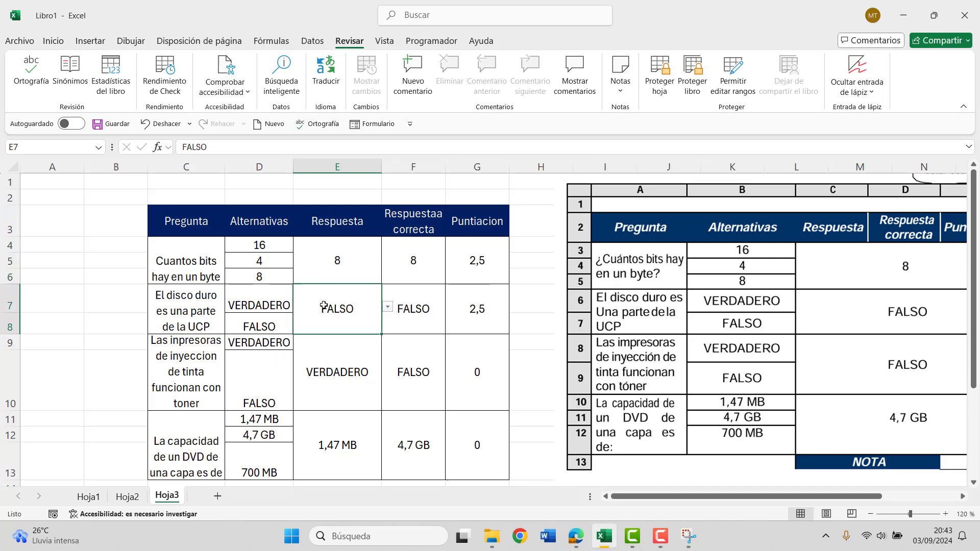
click(388, 308)
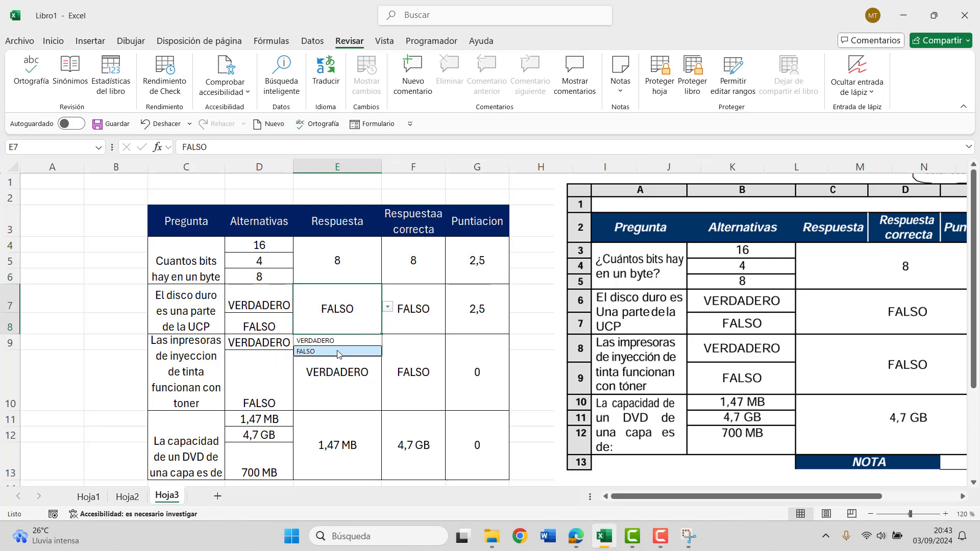
click(368, 354)
Step: Set the printer answer to FALSO and the DVD answer to 4,7 GB
click(367, 353)
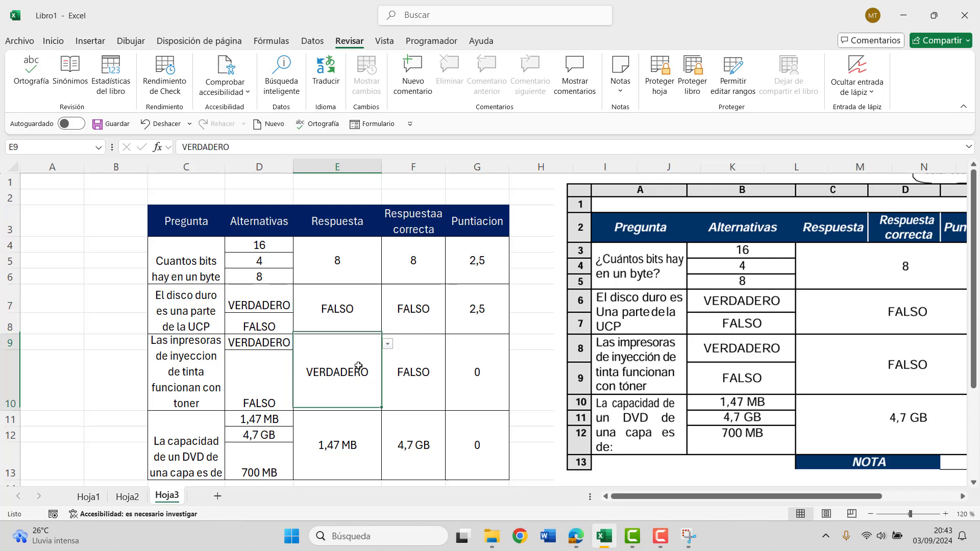
click(388, 345)
click(306, 428)
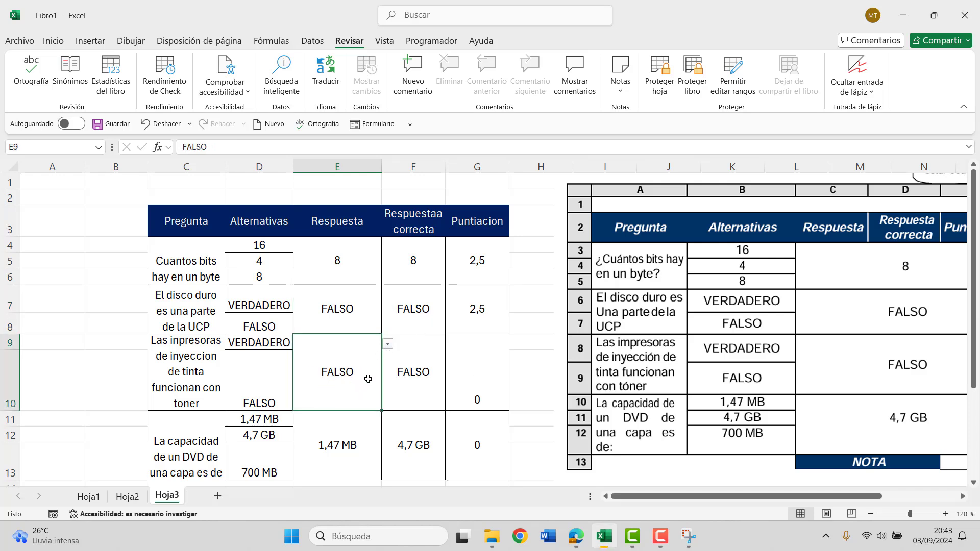
click(340, 440)
click(388, 420)
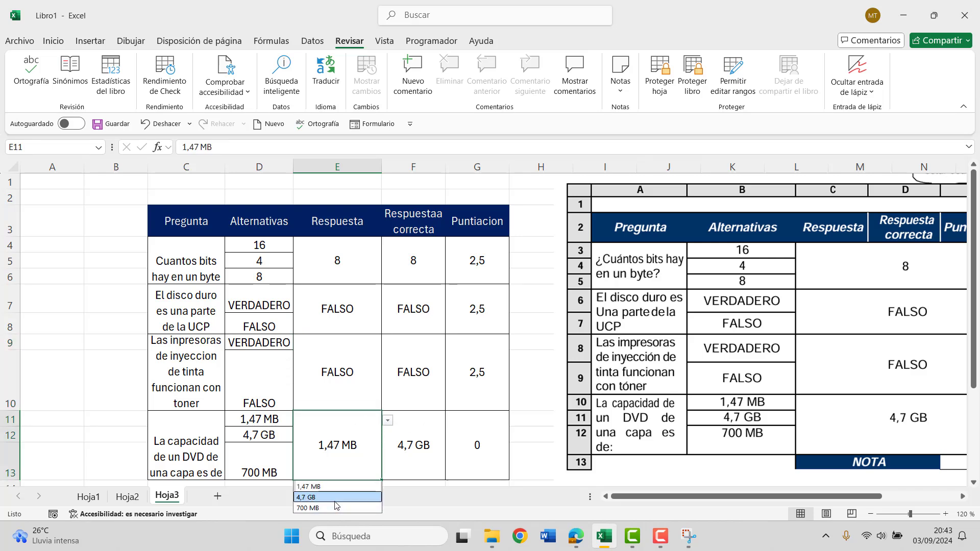
click(317, 497)
scroll(525, 409, down, 1)
scroll(493, 393, down, 1)
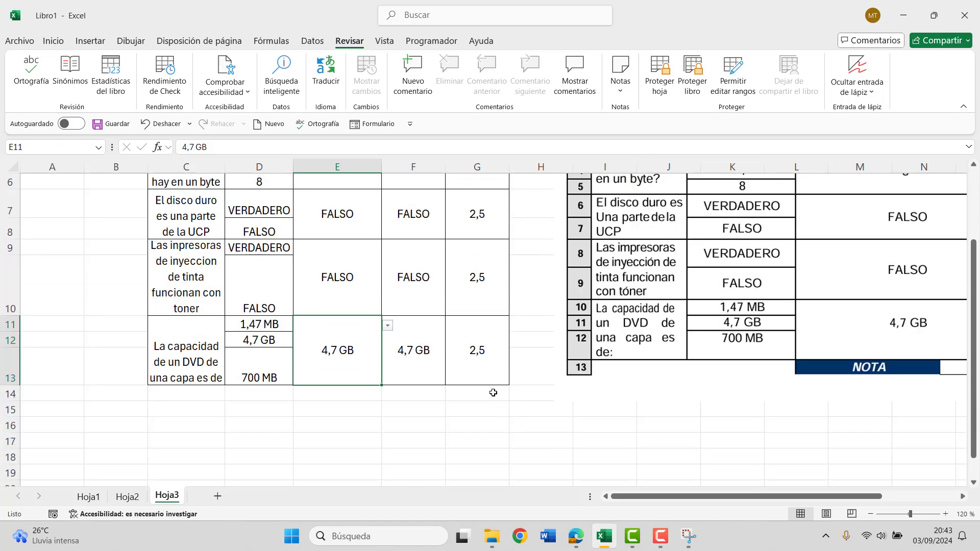
Step: Type the label NOTA in F14 and move it to E14
click(423, 397)
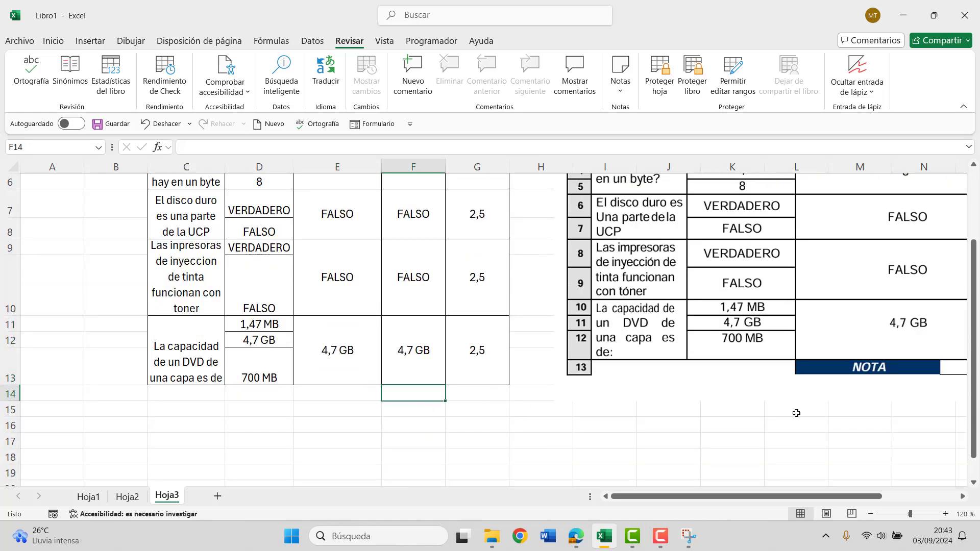
text(NOTA)
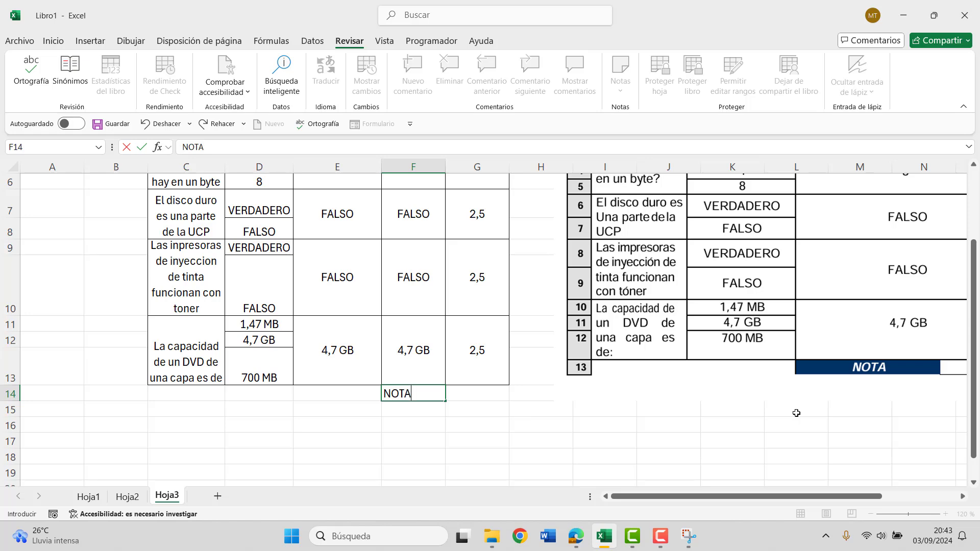
key(Tab)
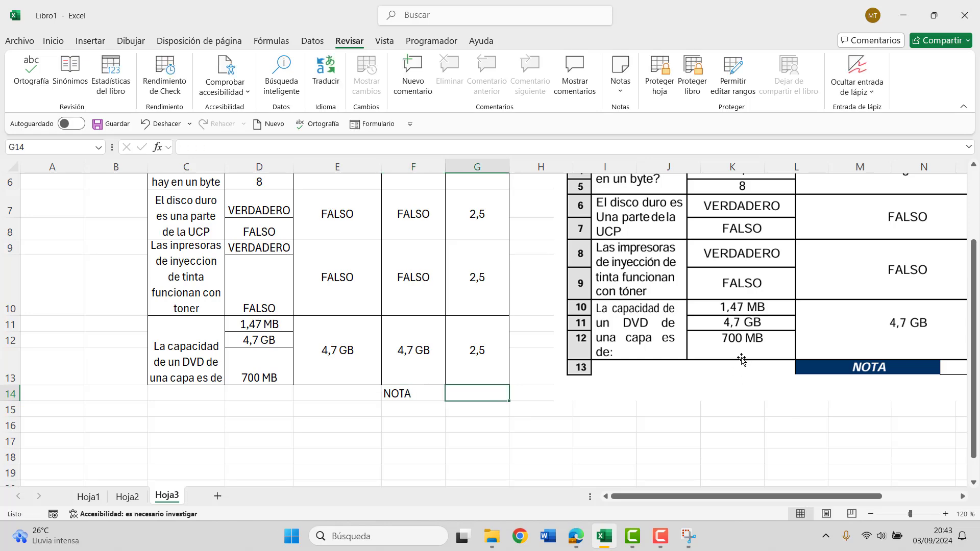
scroll(564, 359, up, 2)
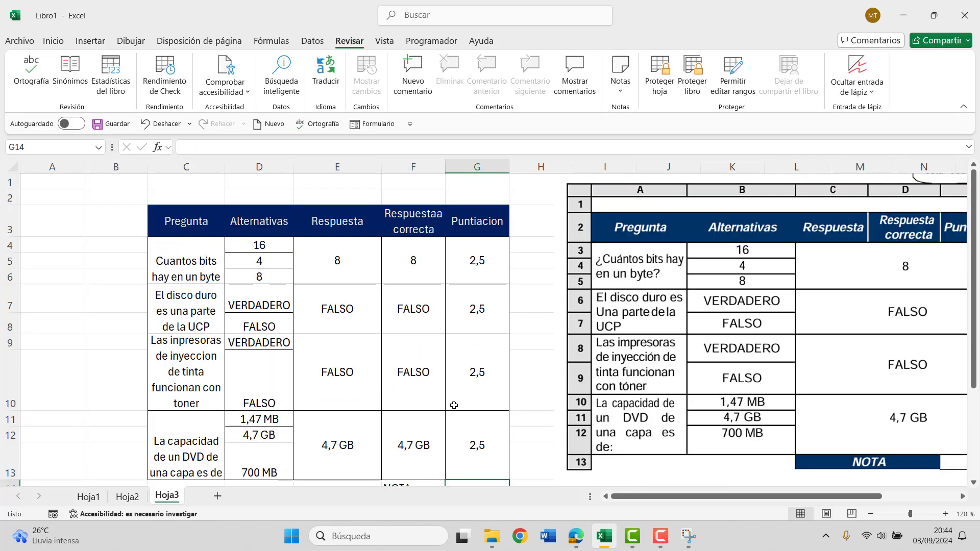
scroll(453, 403, down, 2)
click(403, 395)
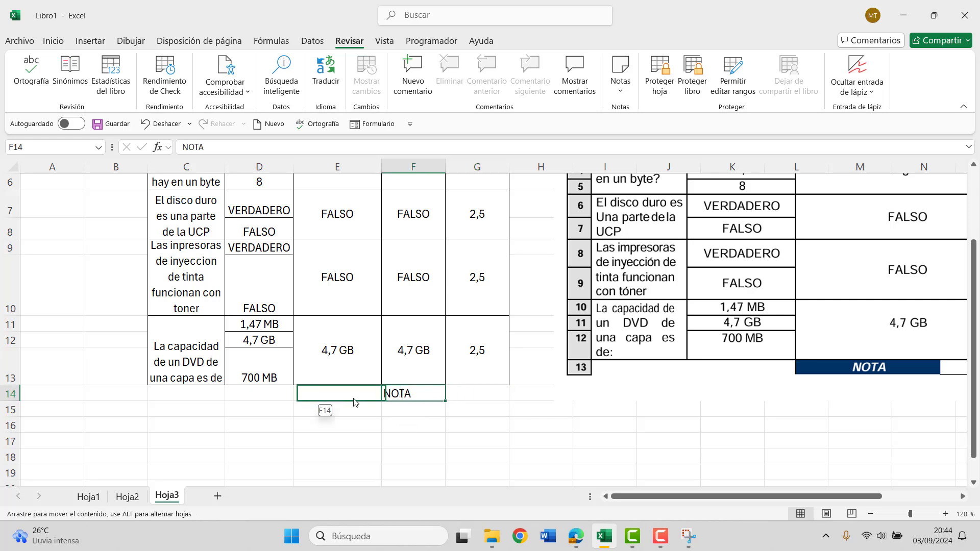
drag(400, 401, 327, 404)
Step: Total the scores in G14 with =SUMA(G4:G13)
click(470, 392)
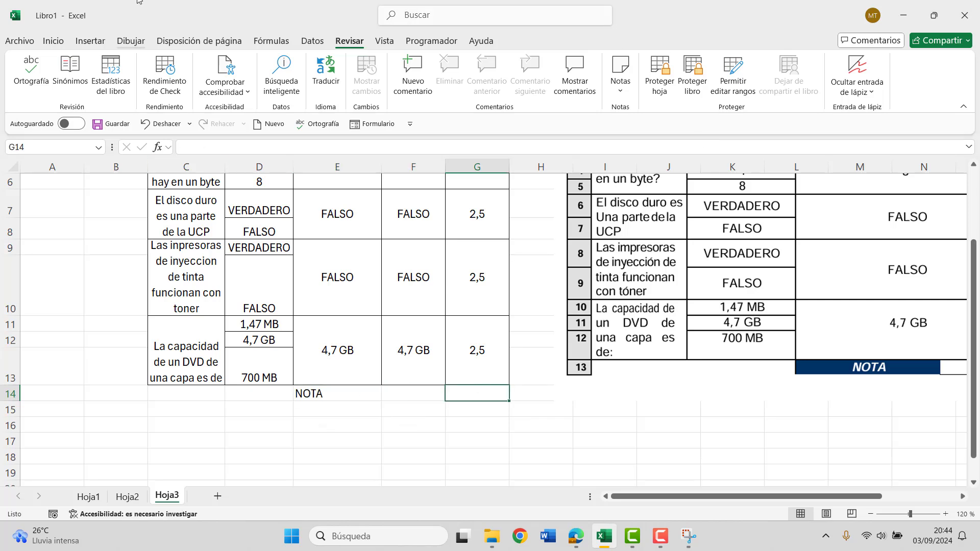
click(53, 41)
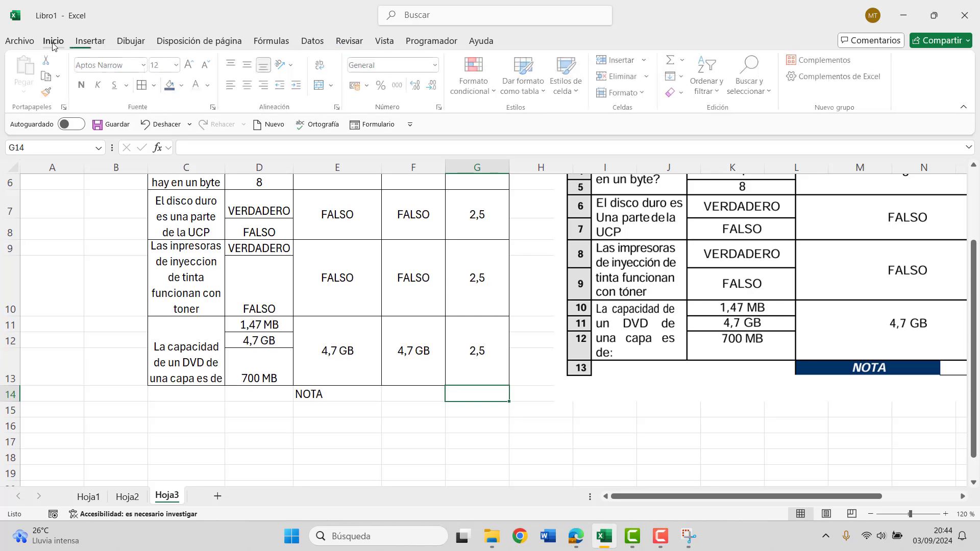
click(683, 60)
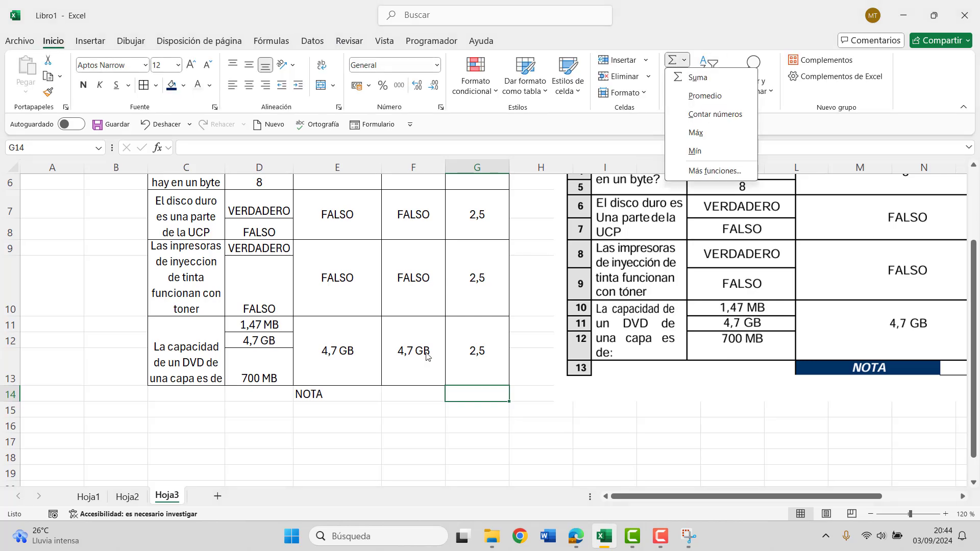
click(697, 78)
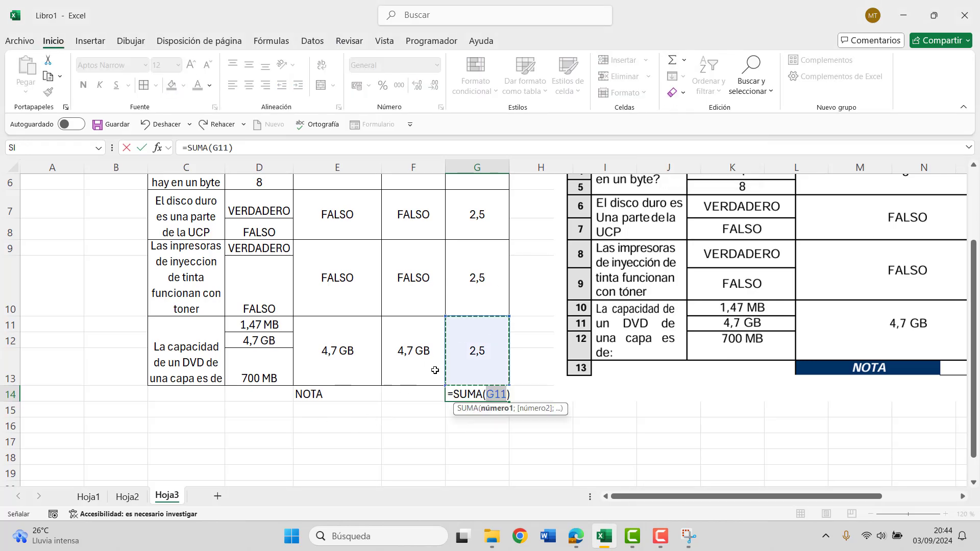
drag(483, 350, 484, 254)
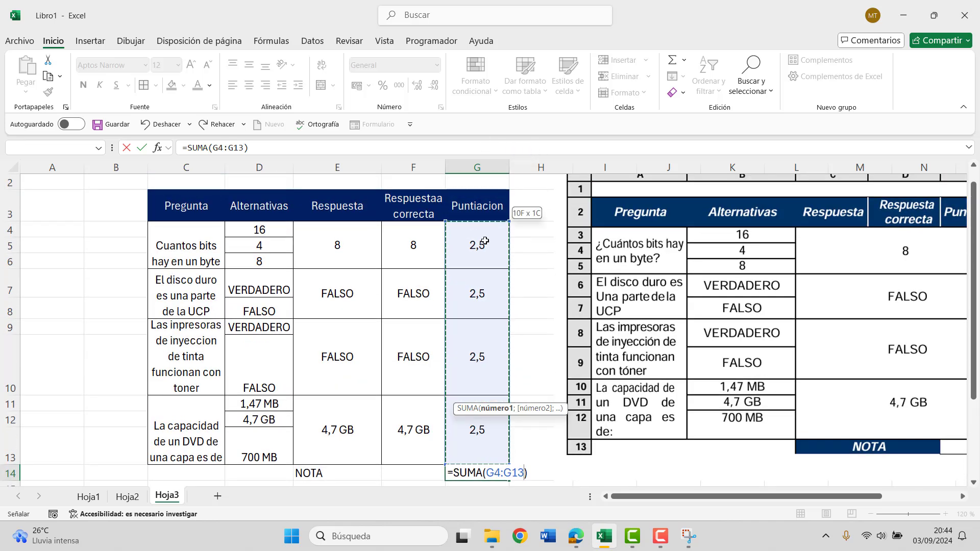
key(Return)
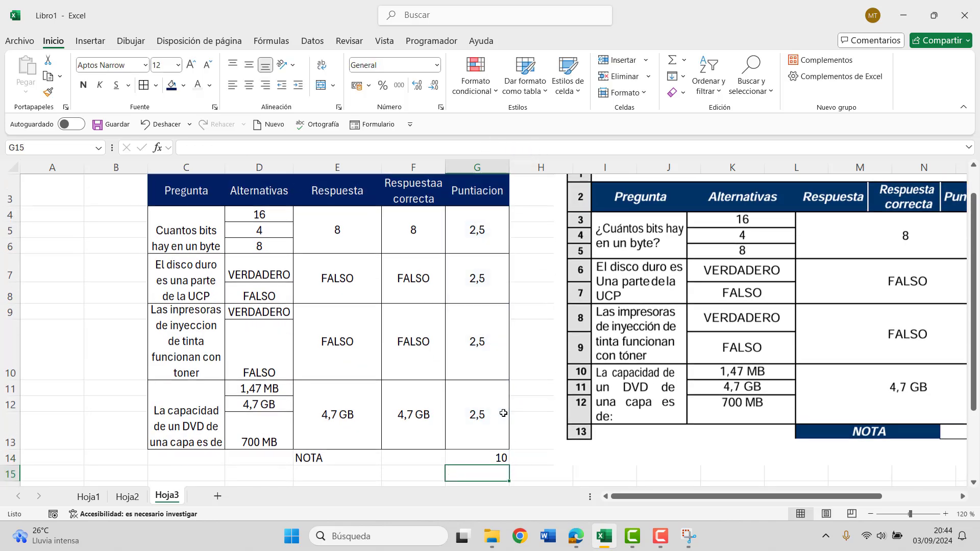
click(481, 457)
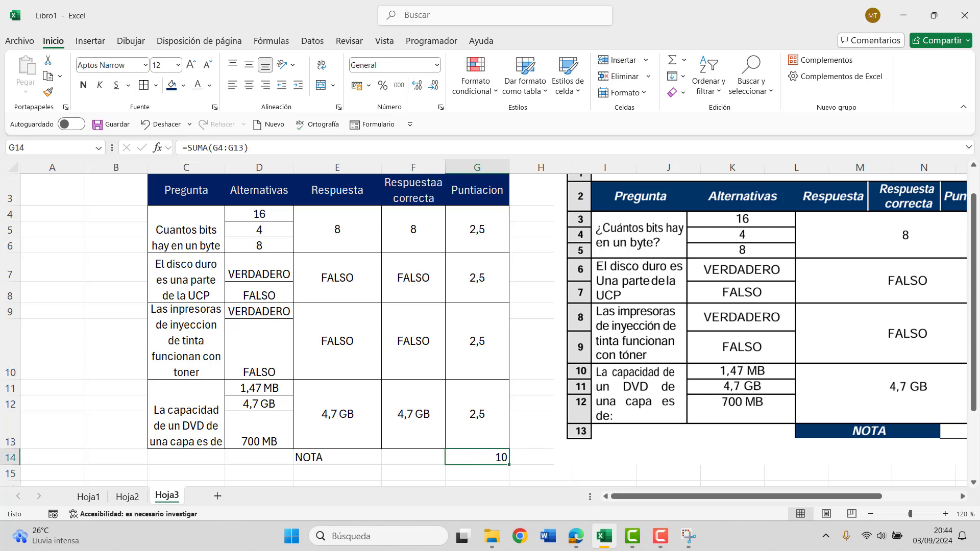
Step: Centre the total 10 in G14 and give the NOTA cell E14 the Respuesta header's dark blue, white-text formatting
click(250, 85)
click(348, 461)
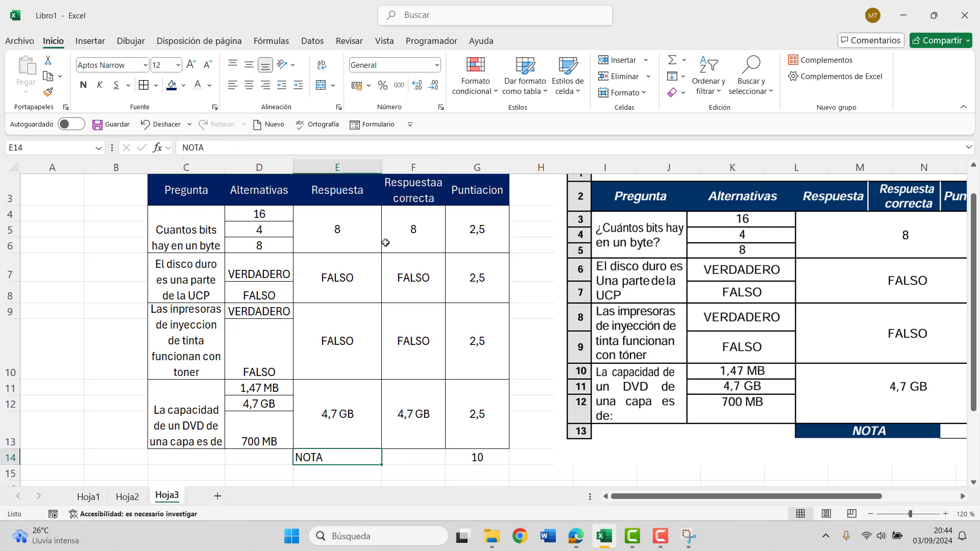
click(330, 190)
click(48, 92)
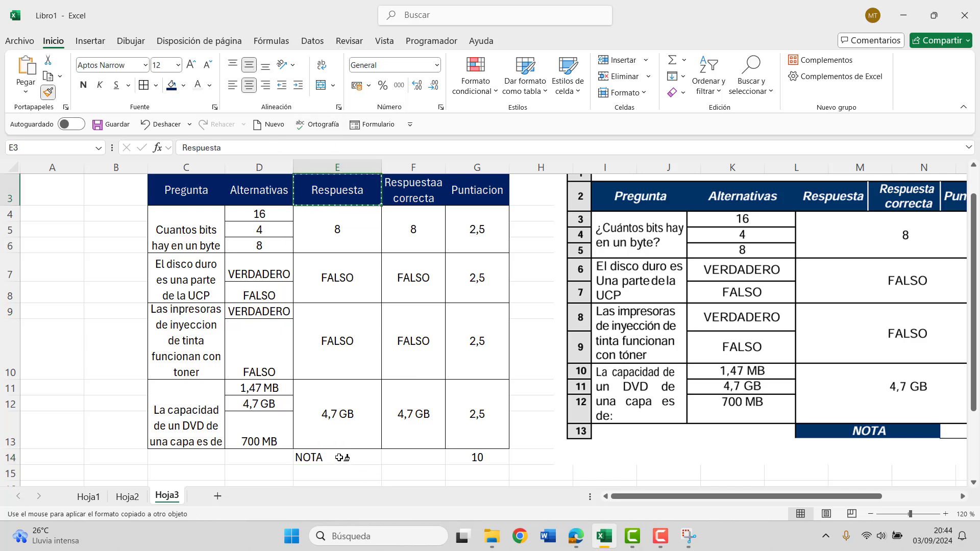
click(360, 457)
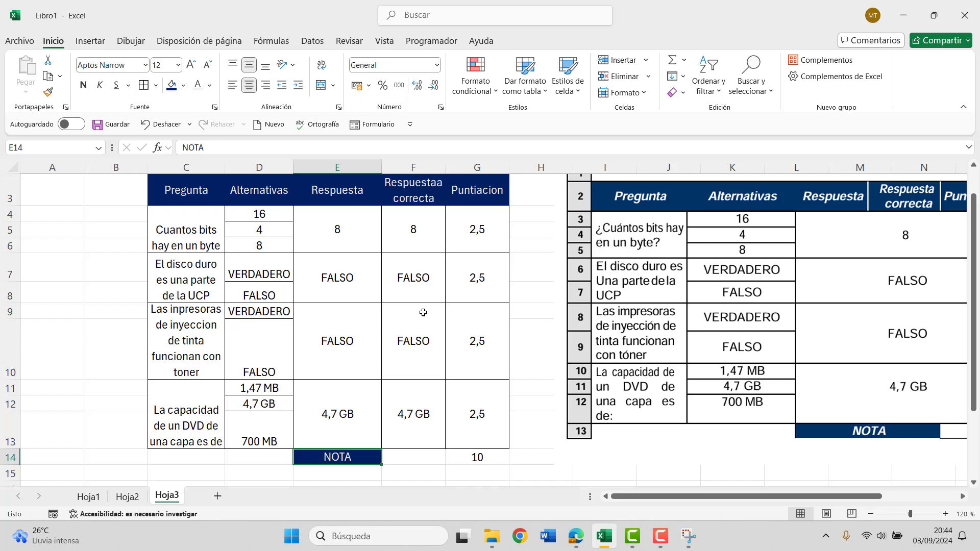
scroll(567, 282, up, 1)
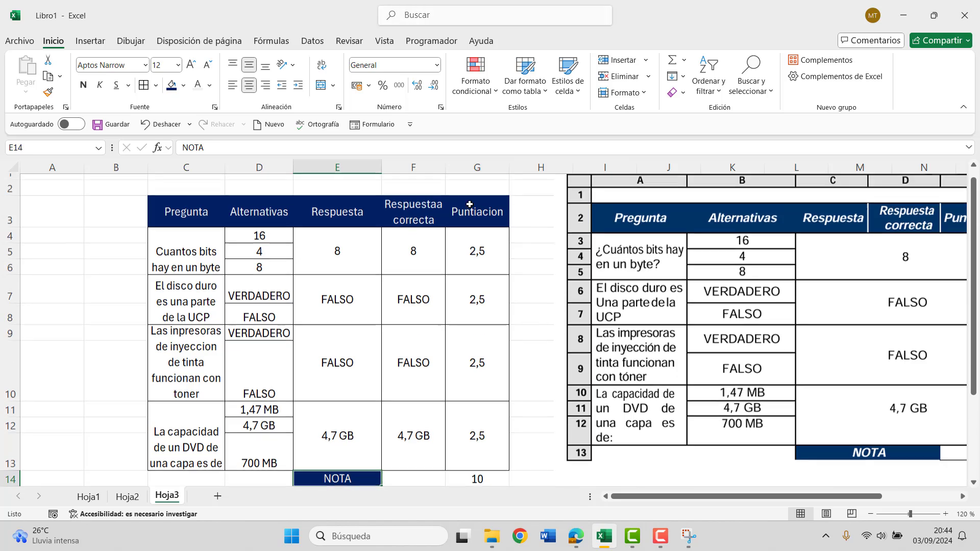
scroll(501, 216, down, 1)
scroll(501, 216, up, 1)
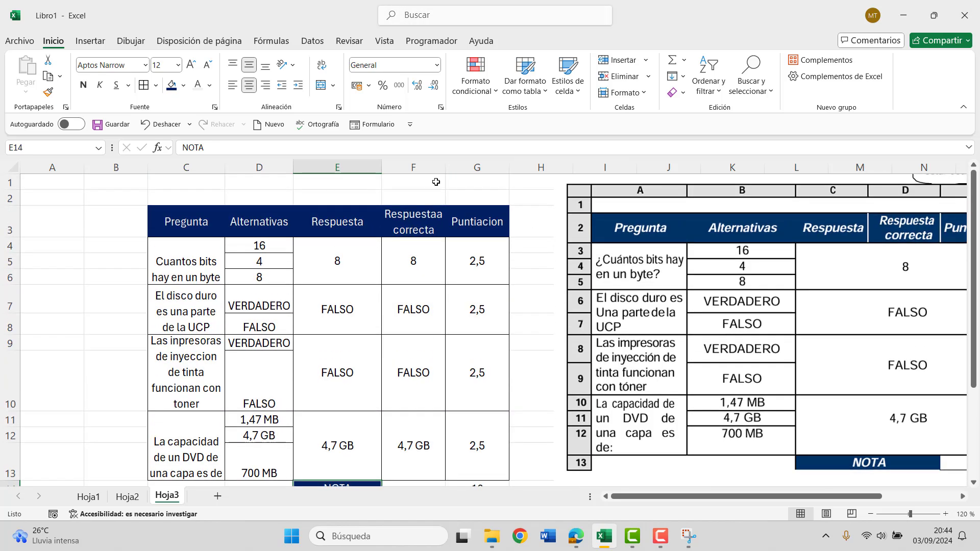
Step: Hide column F, the Respuesta correcta column
click(424, 167)
right_click(424, 167)
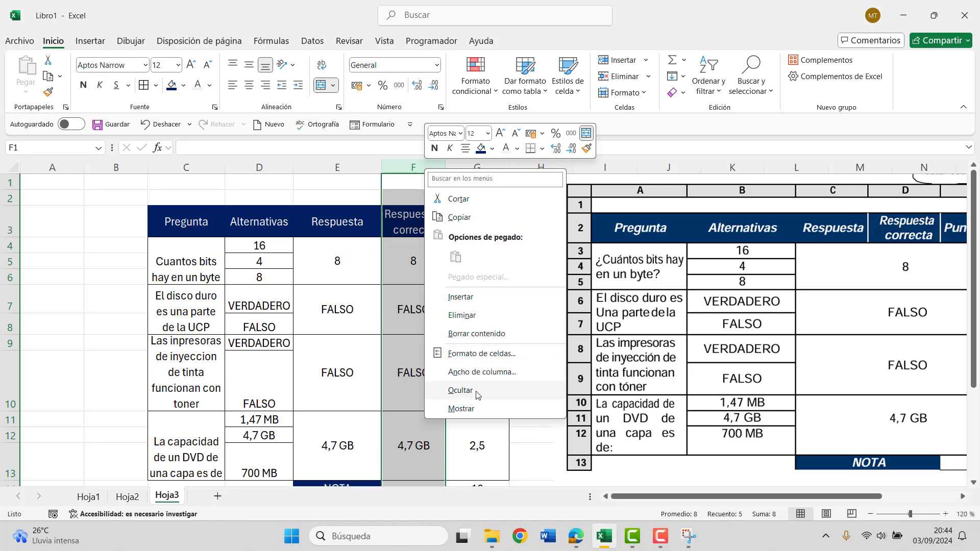
click(460, 390)
scroll(441, 312, down, 1)
scroll(463, 480, down, 2)
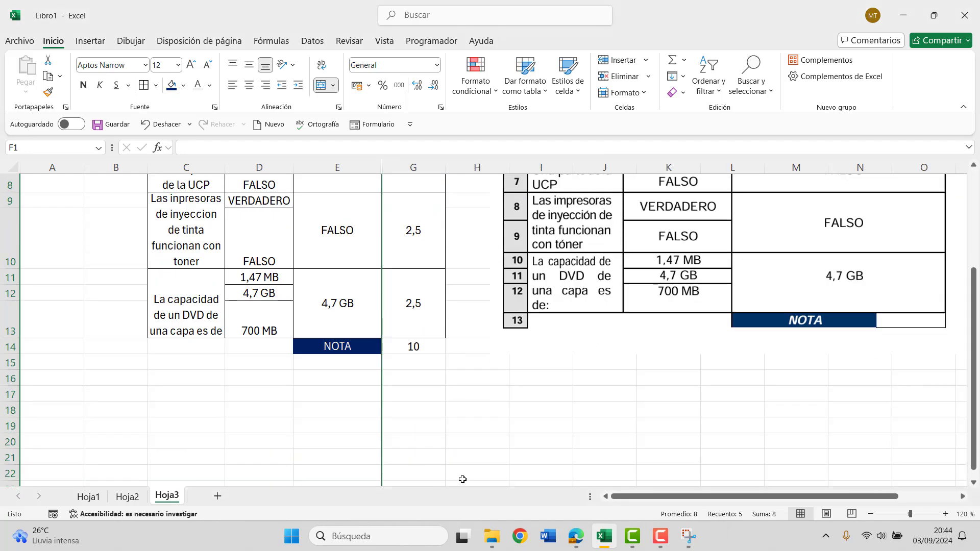
Step: Move the reference table picture slightly to the right
click(529, 263)
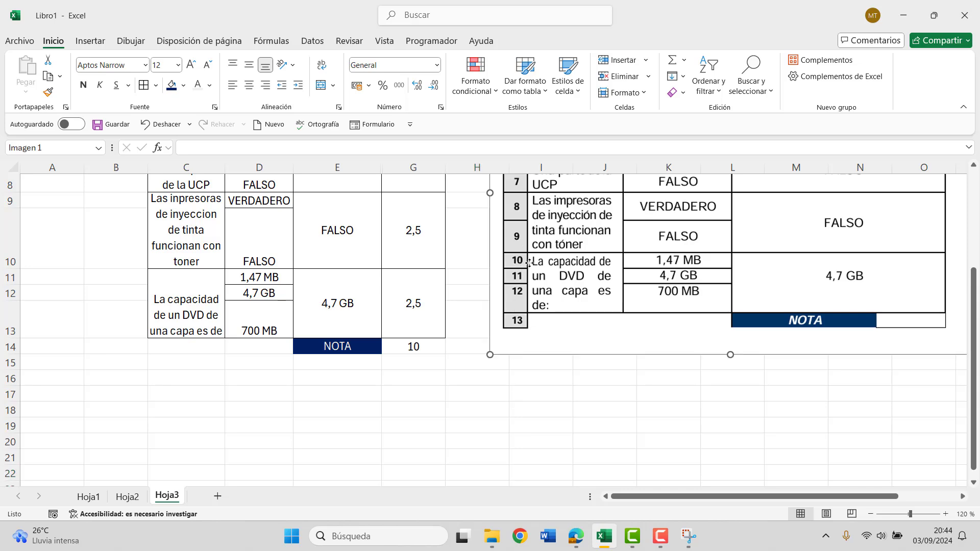
drag(530, 263, 582, 268)
scroll(474, 350, up, 1)
scroll(475, 350, up, 2)
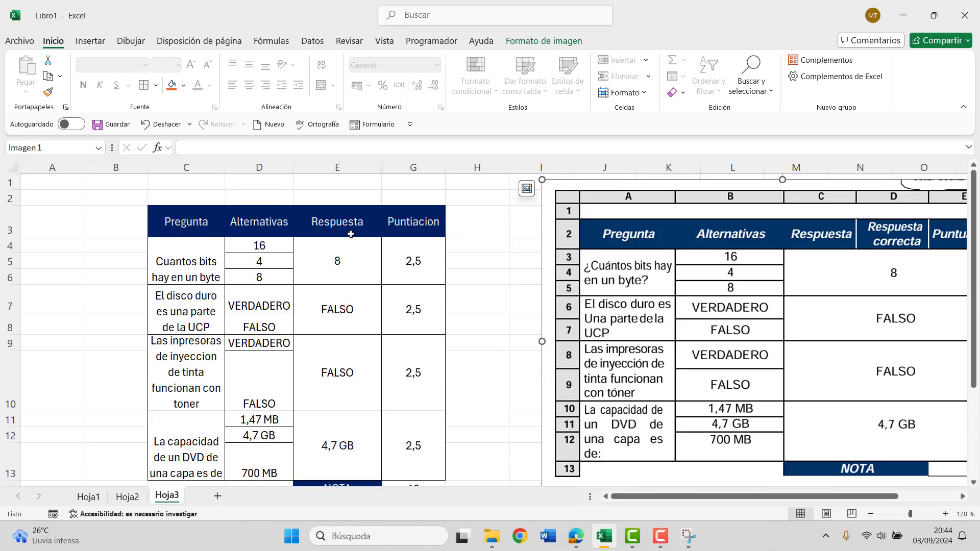
click(346, 255)
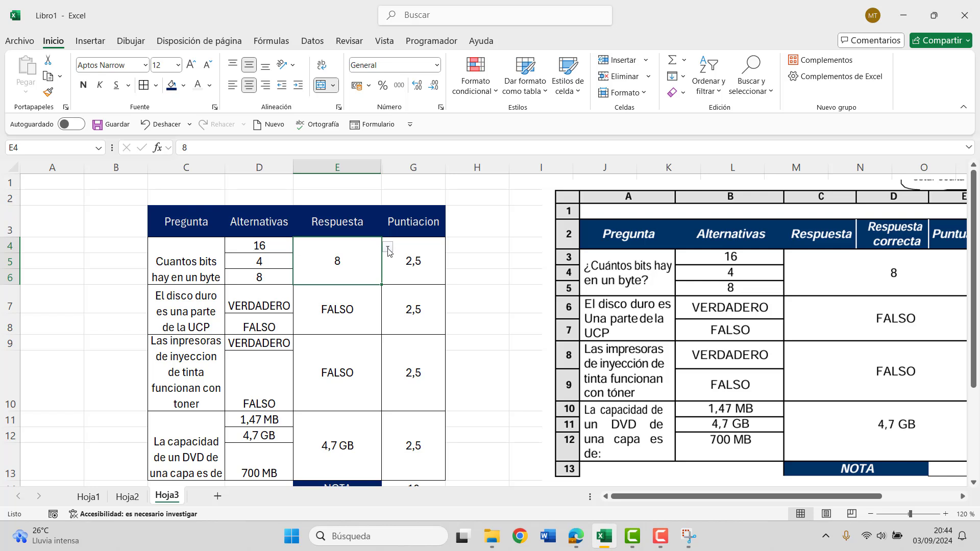
click(388, 247)
click(329, 292)
click(389, 248)
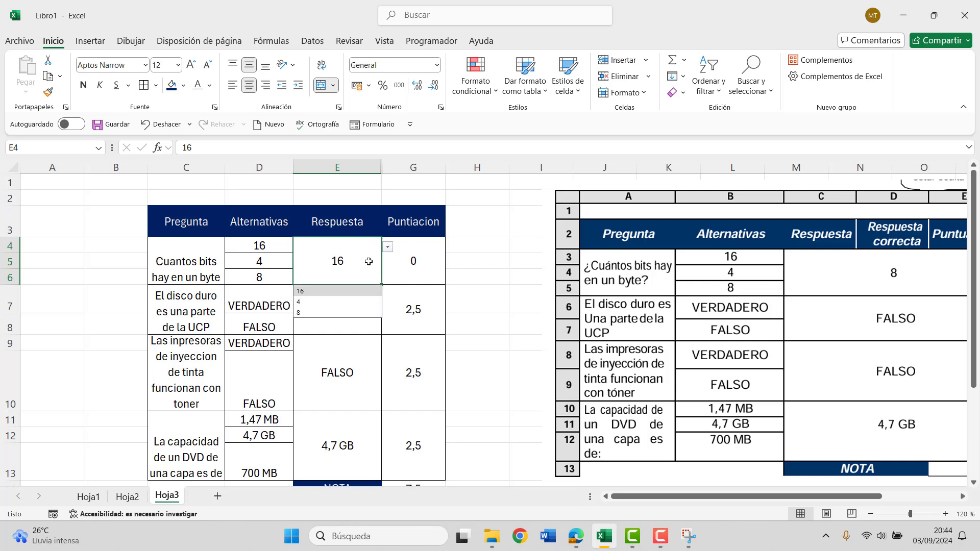
click(372, 302)
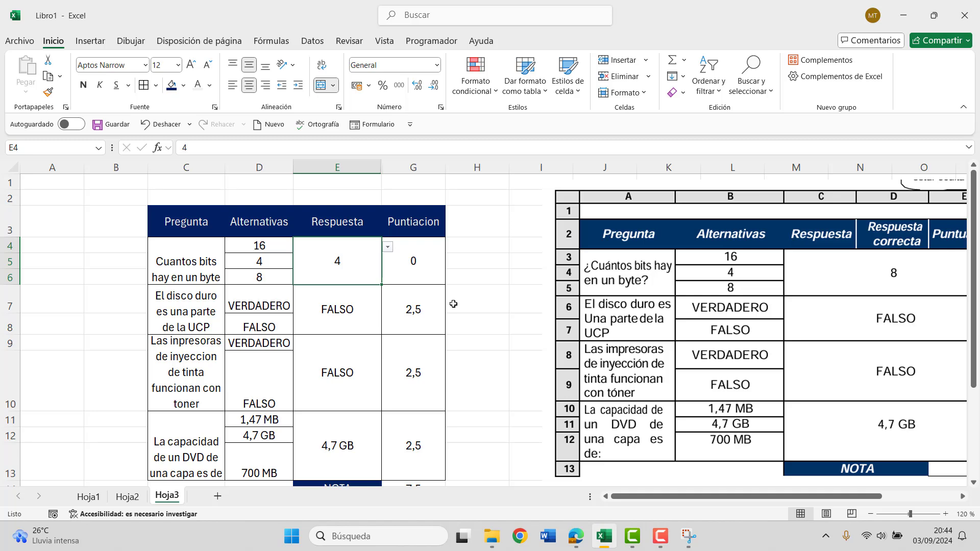
click(389, 247)
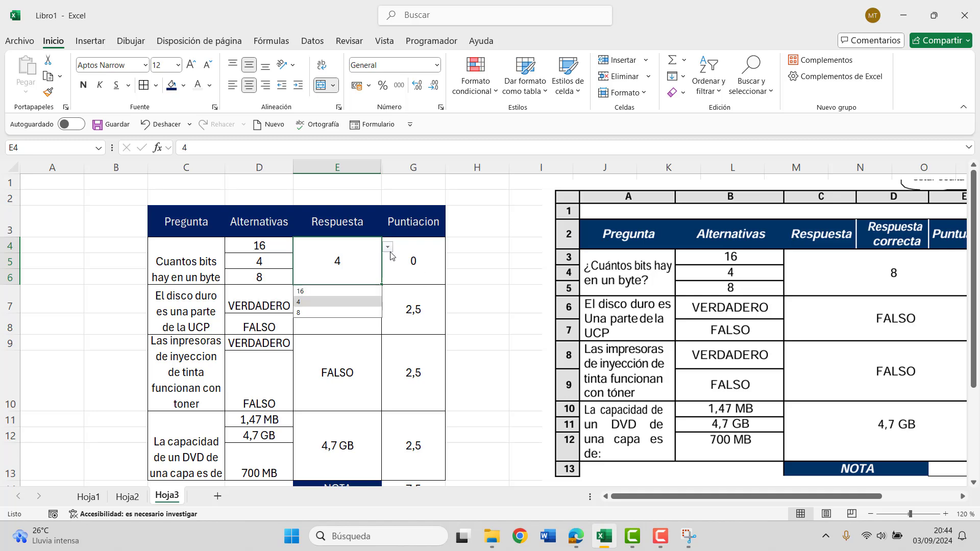
click(337, 313)
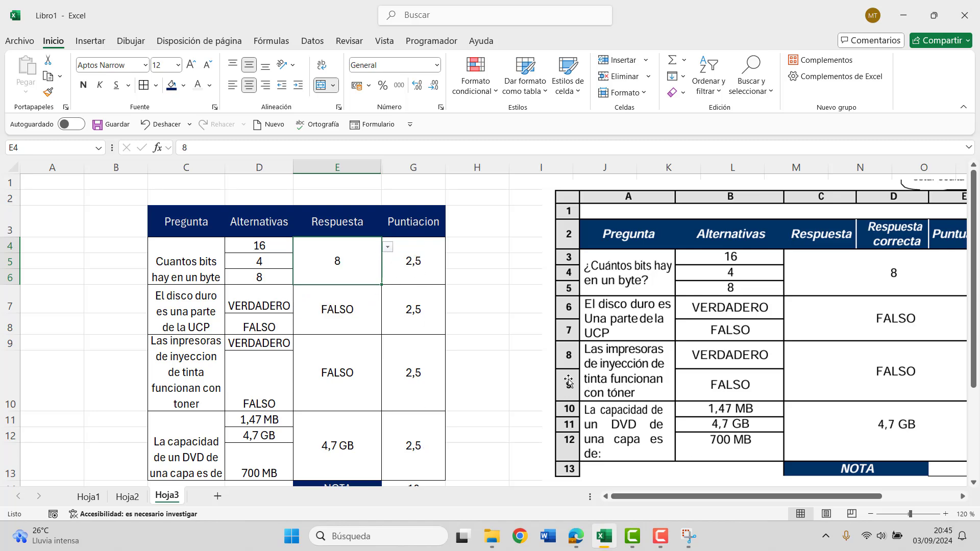
scroll(505, 368, down, 1)
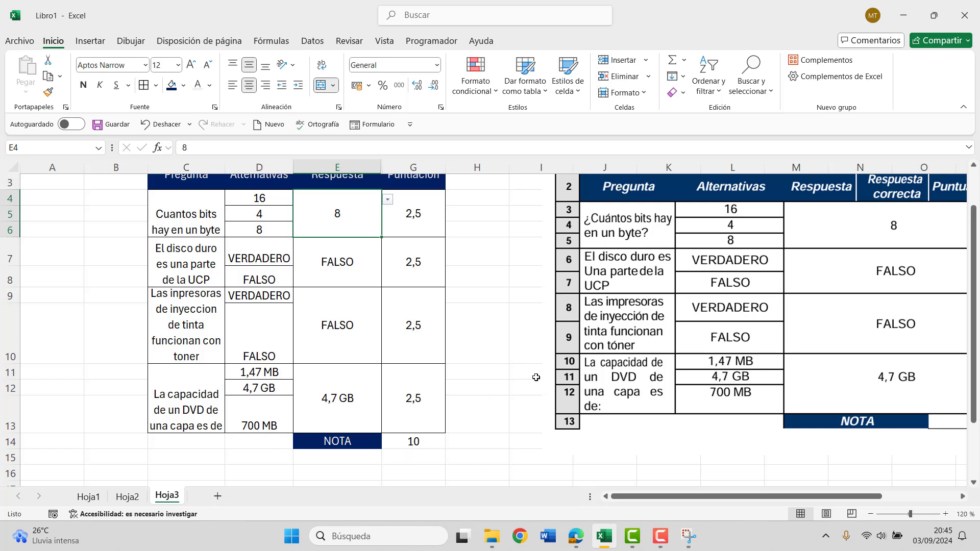
scroll(466, 351, down, 1)
scroll(466, 349, down, 1)
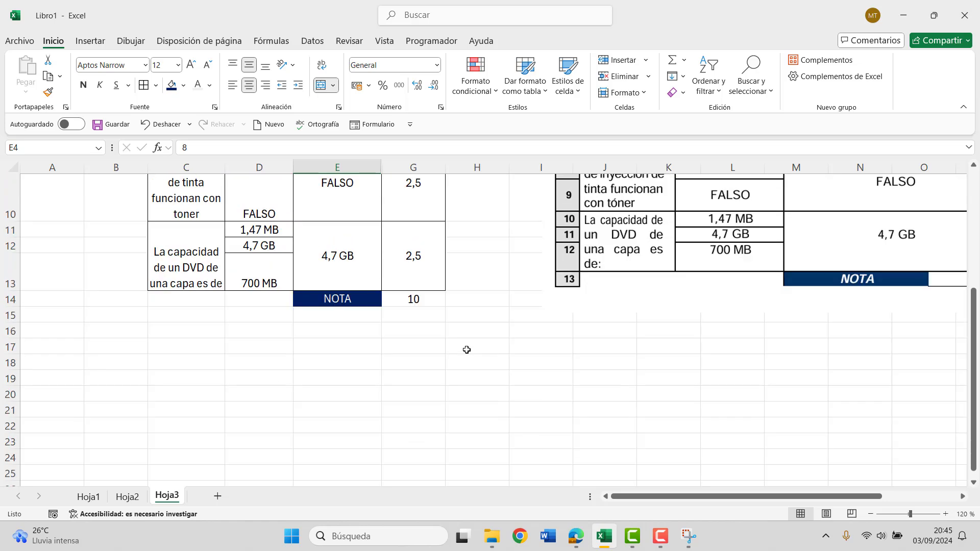
scroll(466, 348, up, 3)
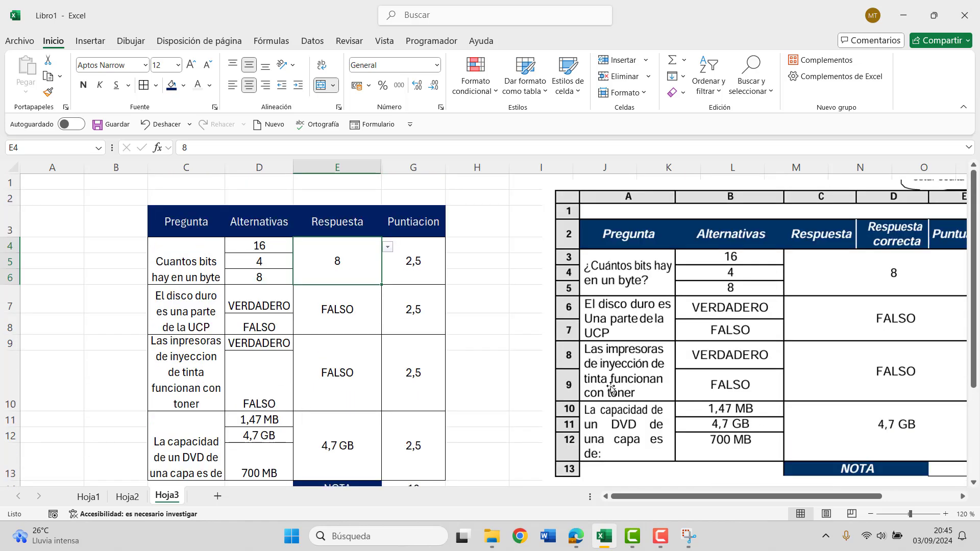